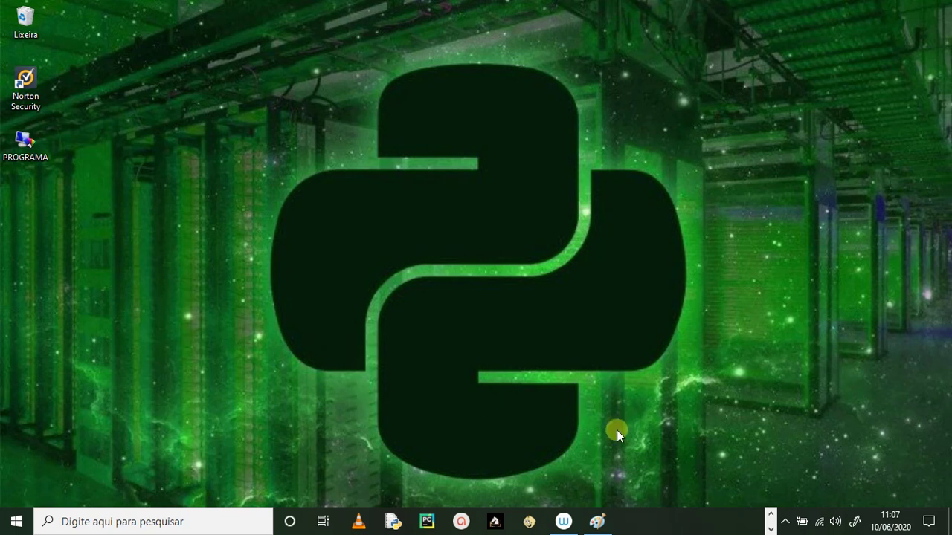
# Open the recent spreadsheet EXE0001.ods in LibreOffice to view the earlier perimeter exercise, and close it again.
pyautogui.click(771, 515)
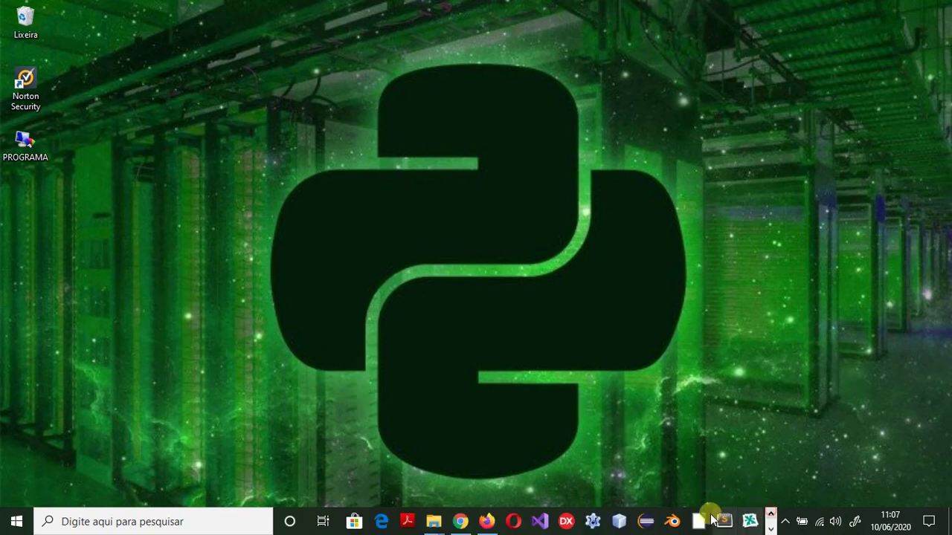
pyautogui.click(697, 522)
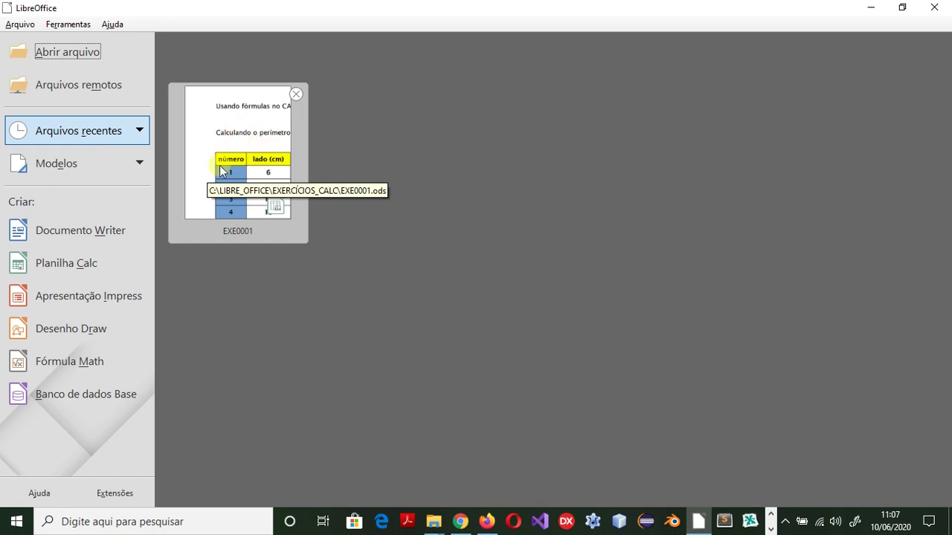
pyautogui.click(245, 130)
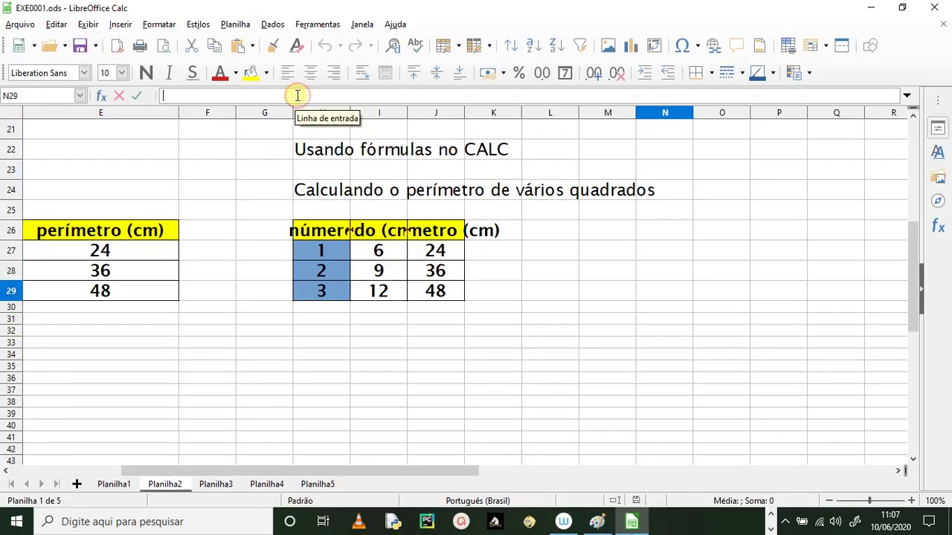
pyautogui.click(941, 9)
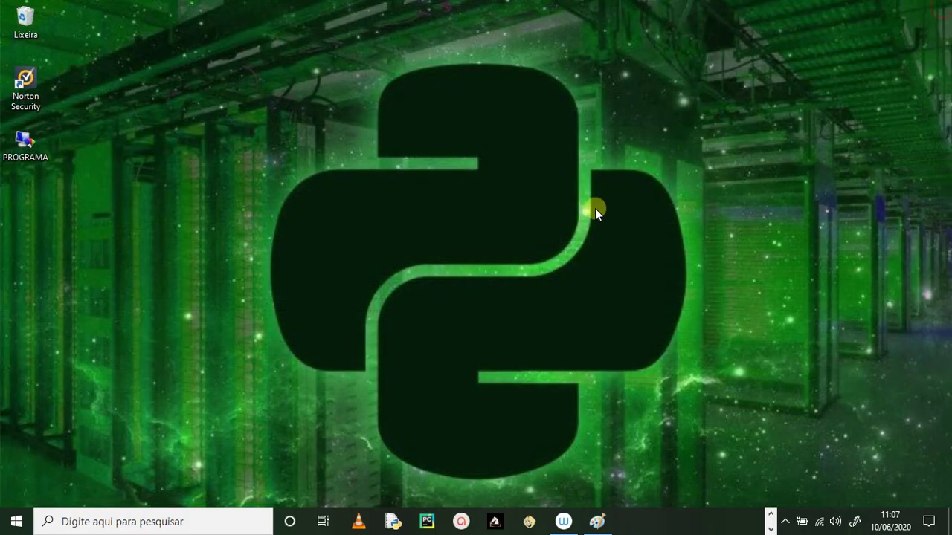
# Start LibreOffice again and create a new blank Calc spreadsheet.
pyautogui.click(770, 527)
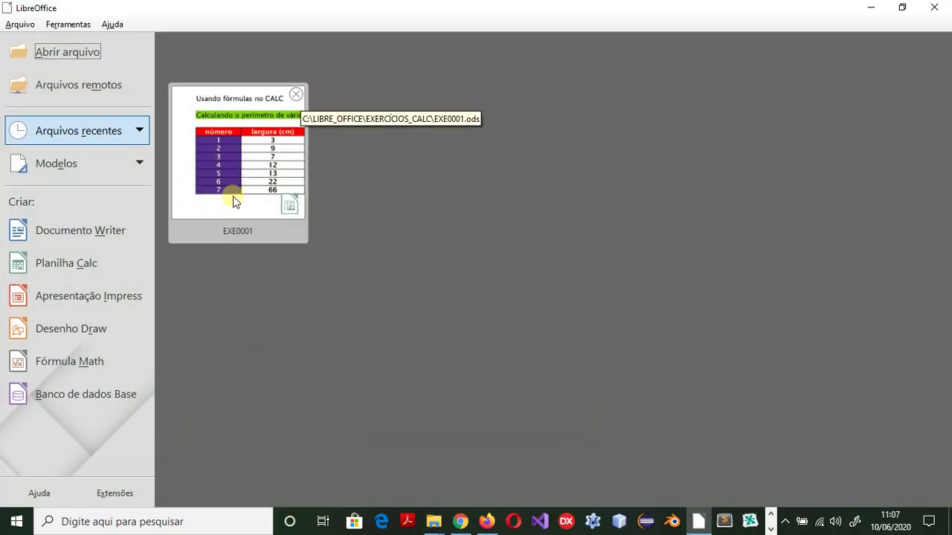
pyautogui.click(73, 265)
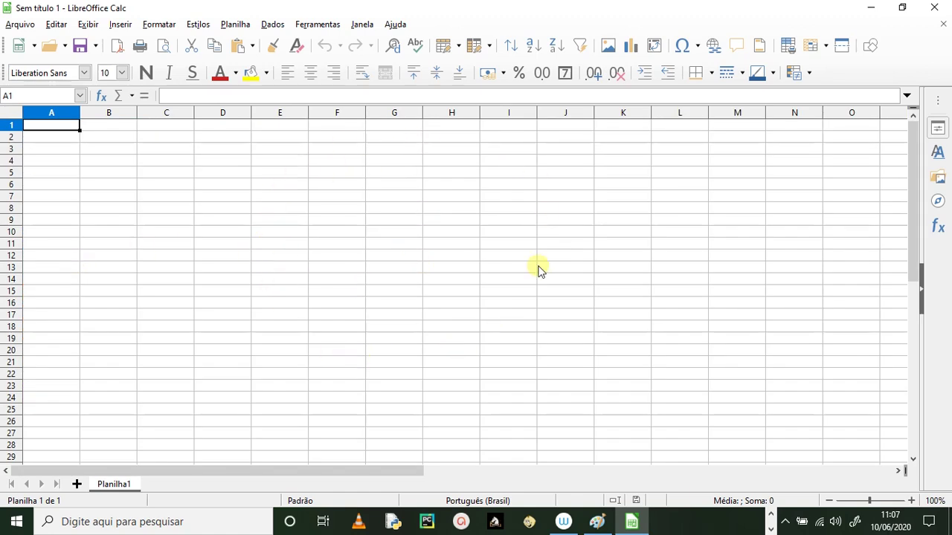
# Select the whole sheet and make all columns slightly wider and all rows taller.
pyautogui.click(10, 114)
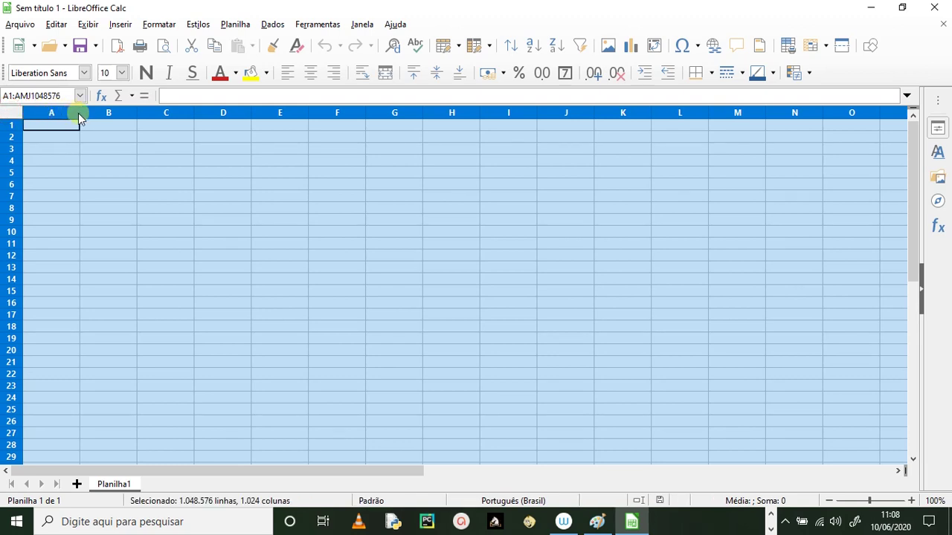
pyautogui.moveTo(80, 113); pyautogui.dragTo(91, 115)
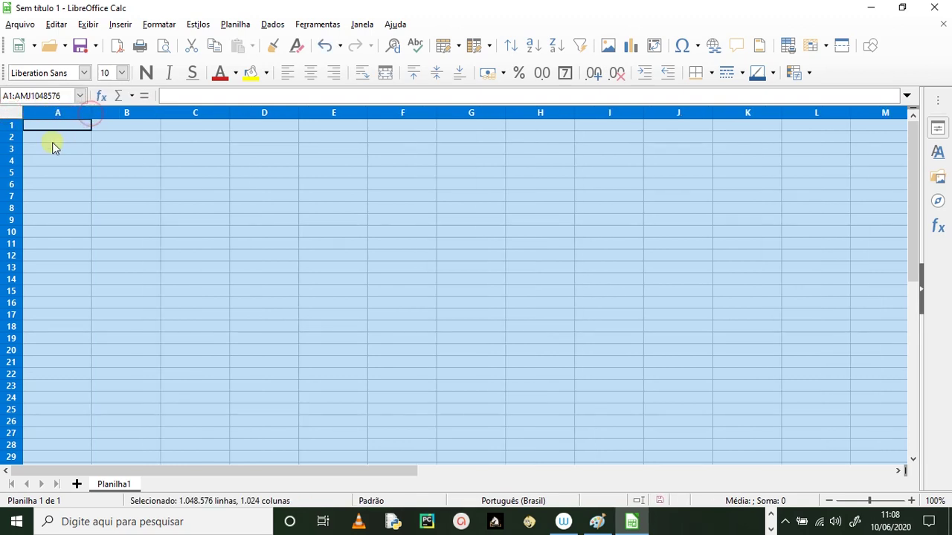
pyautogui.moveTo(14, 130); pyautogui.dragTo(24, 141)
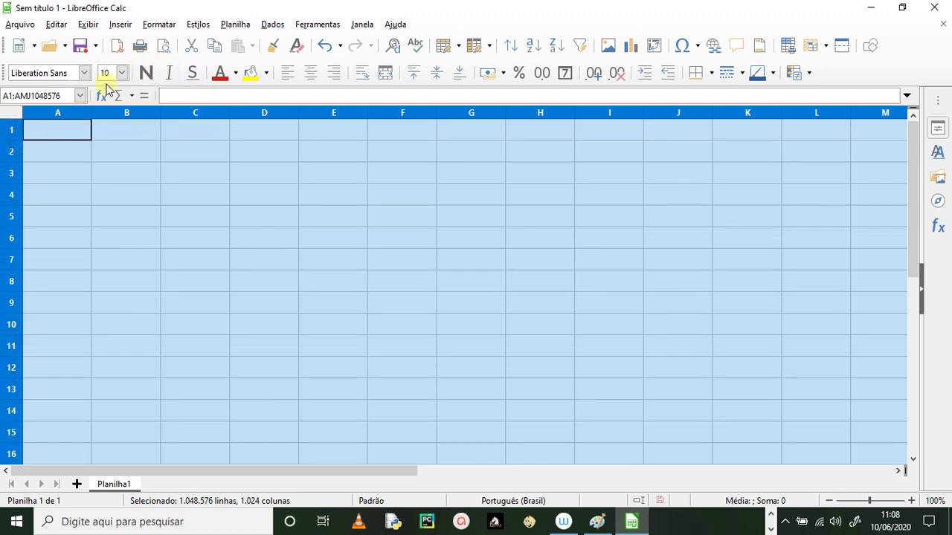
# Set the font of the entire sheet to Arial, size 18.
pyautogui.click(84, 72)
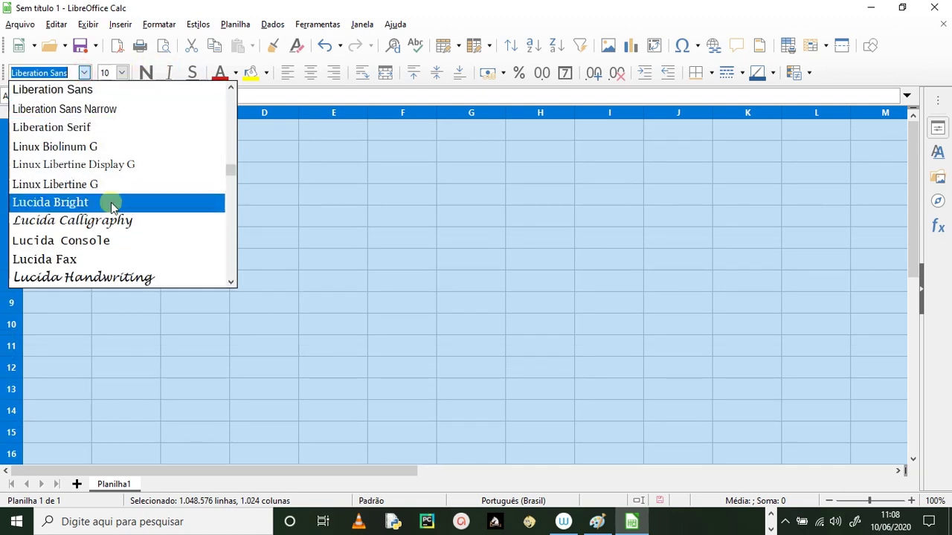
pyautogui.moveTo(229, 154); pyautogui.dragTo(227, 96)
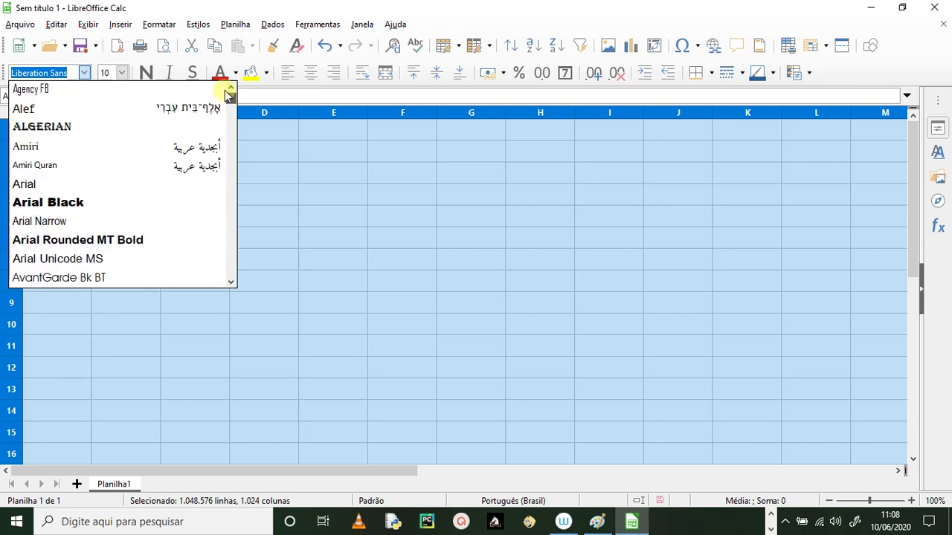
pyautogui.click(74, 184)
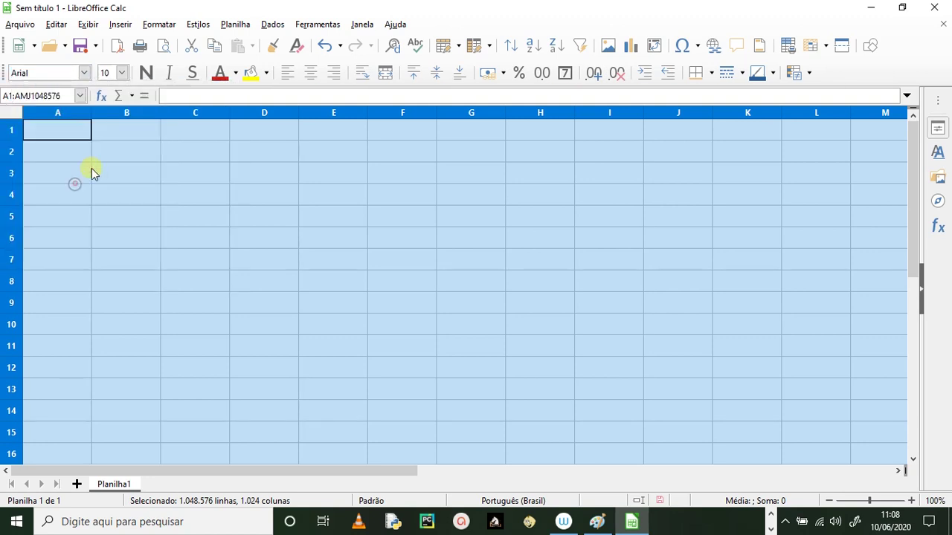
pyautogui.click(122, 72)
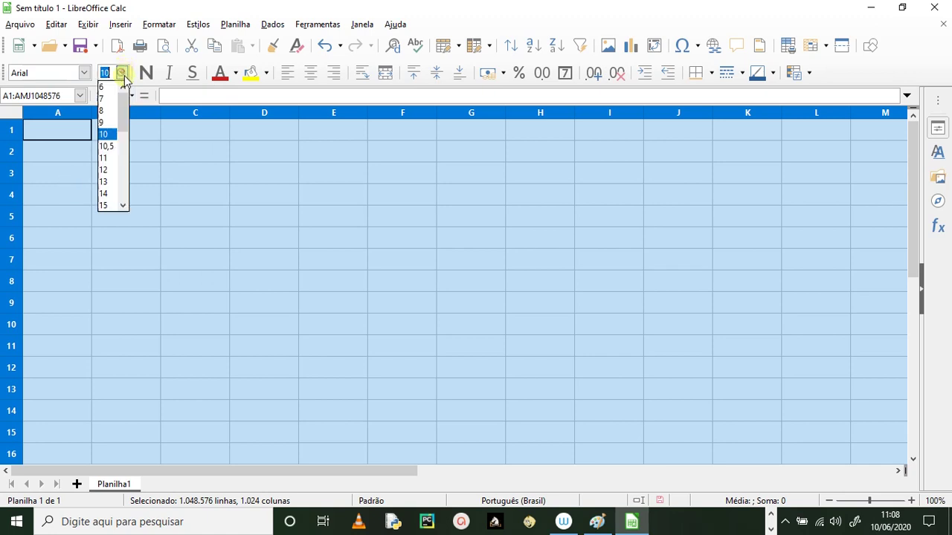
pyautogui.click(123, 208)
pyautogui.click(110, 206)
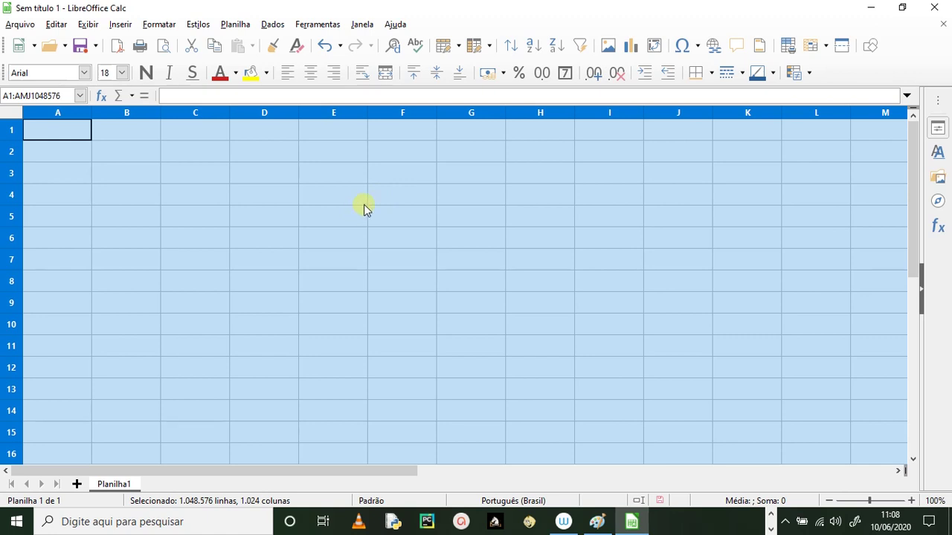
pyautogui.click(197, 24)
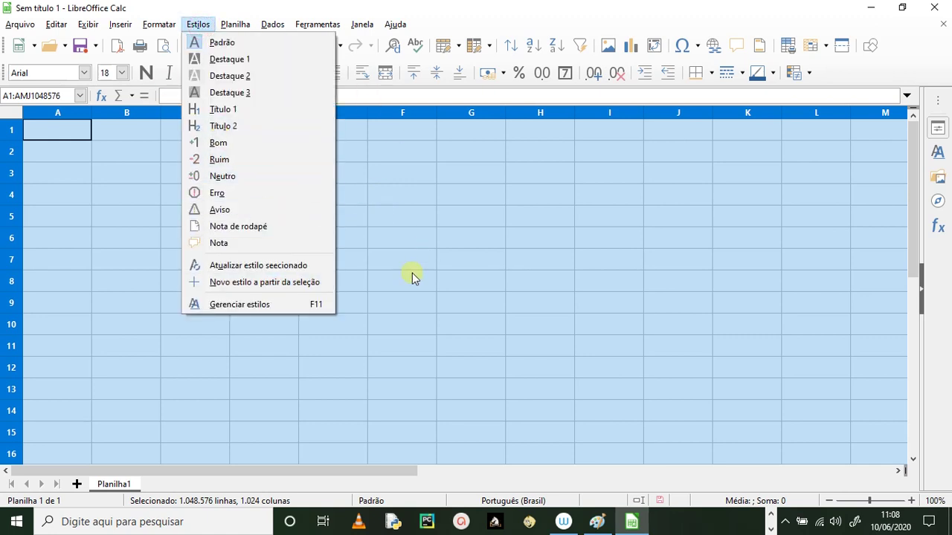
pyautogui.click(394, 284)
pyautogui.click(157, 256)
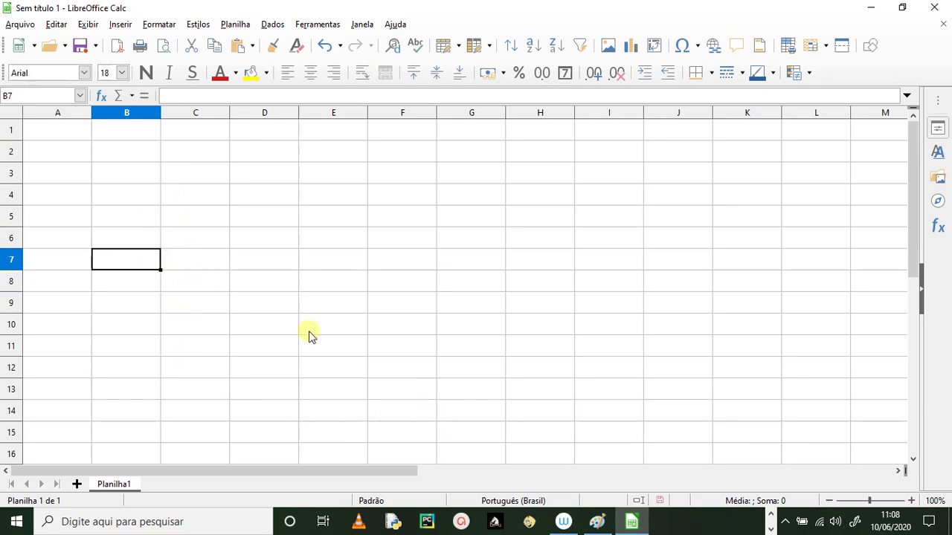
# Switch to the Paint drawing AULA_0008, handwrite the title "8º aula do LibreOffice Calc" in blue and underline it in yellow.
pyautogui.hotkey('alt', 'Tab')
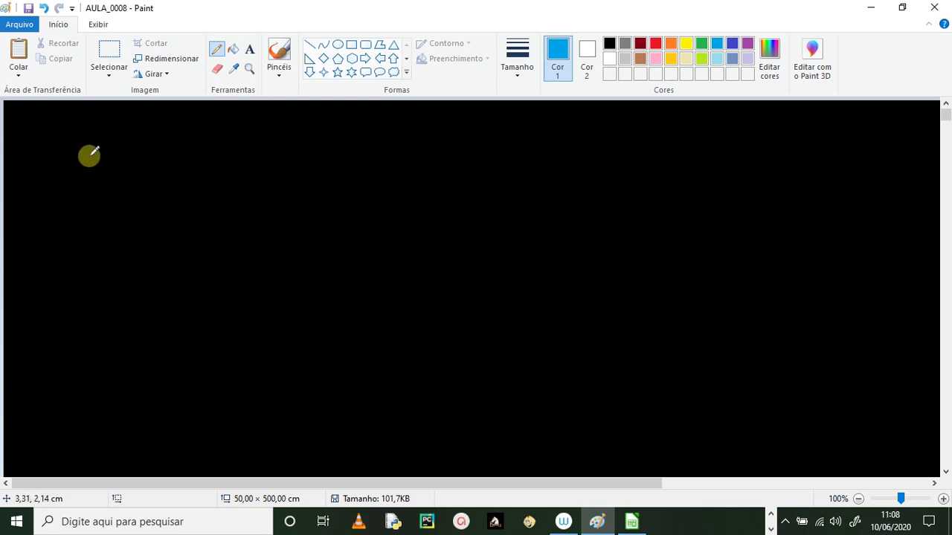
pyautogui.moveTo(89, 154)
pyautogui.mouseDown()
pyautogui.moveTo(84, 161)
pyautogui.moveTo(106, 145)
pyautogui.moveTo(134, 162)
pyautogui.moveTo(247, 159)
pyautogui.mouseUp()
pyautogui.moveTo(282, 133)
pyautogui.mouseDown()
pyautogui.moveTo(297, 154)
pyautogui.moveTo(310, 129)
pyautogui.moveTo(325, 149)
pyautogui.moveTo(357, 149)
pyautogui.moveTo(364, 139)
pyautogui.moveTo(384, 162)
pyautogui.moveTo(414, 163)
pyautogui.moveTo(427, 149)
pyautogui.moveTo(503, 140)
pyautogui.moveTo(527, 122)
pyautogui.moveTo(542, 145)
pyautogui.moveTo(562, 142)
pyautogui.mouseUp()
pyautogui.click(686, 43)
pyautogui.moveTo(83, 187); pyautogui.dragTo(586, 169)
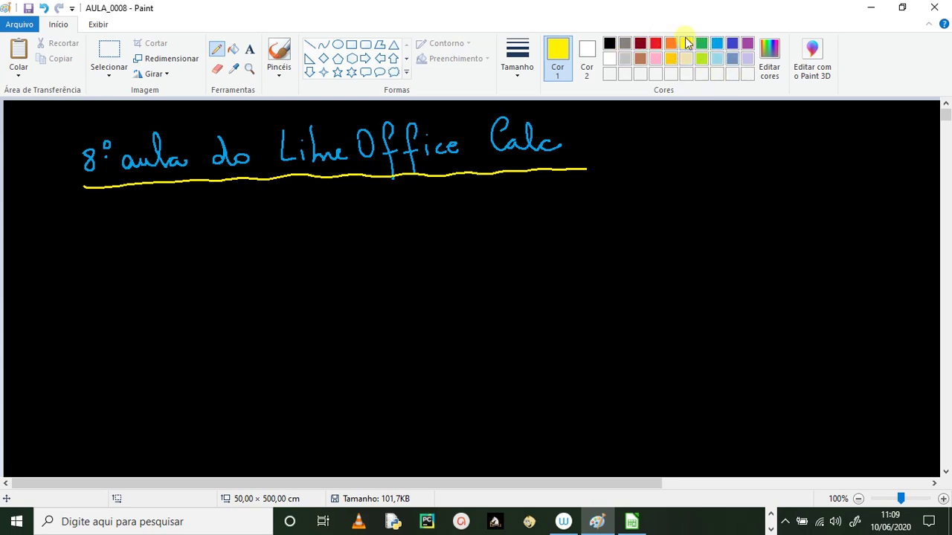
# Handwrite the person's first name in green below the title and underline it in the same colour.
pyautogui.click(703, 45)
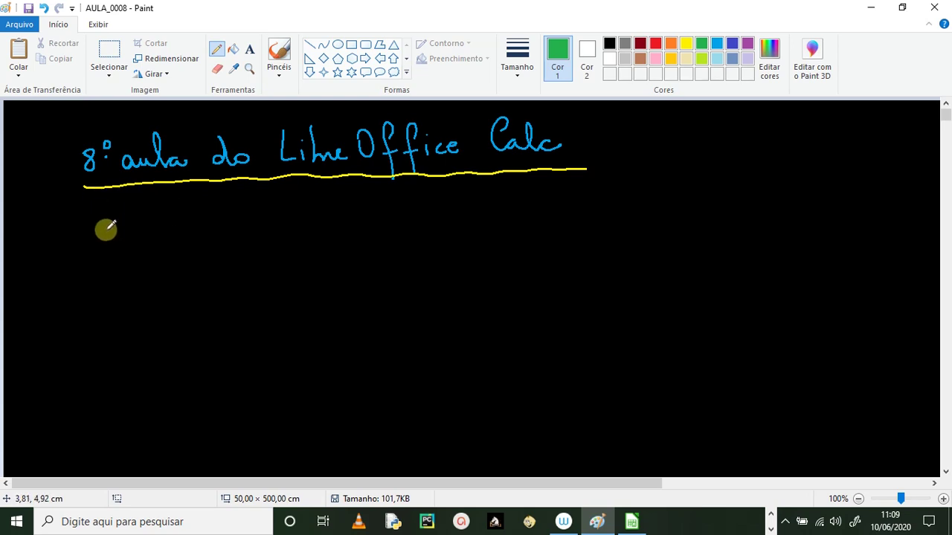
pyautogui.moveTo(131, 213)
pyautogui.mouseDown()
pyautogui.moveTo(127, 243)
pyautogui.moveTo(151, 215)
pyautogui.moveTo(174, 238)
pyautogui.moveTo(270, 237)
pyautogui.mouseUp()
pyautogui.moveTo(130, 262); pyautogui.dragTo(315, 253)
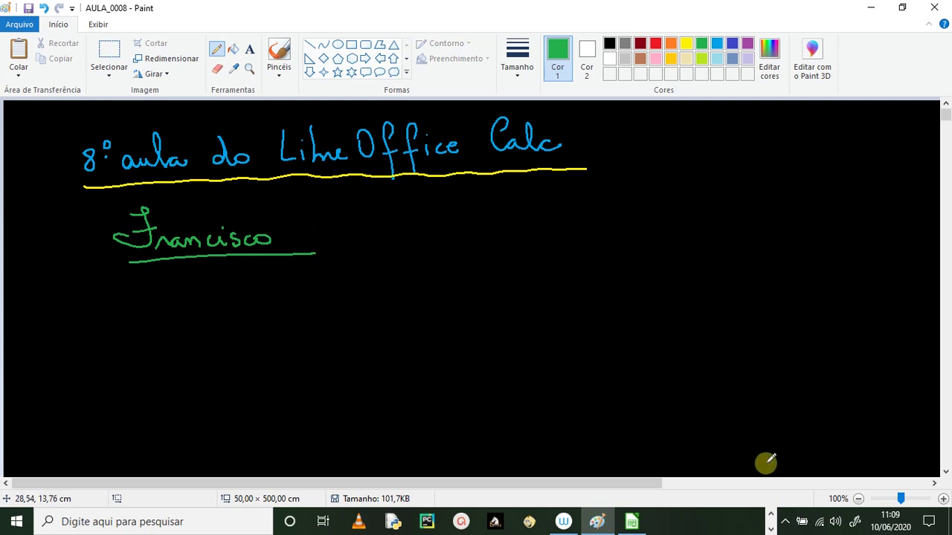
# Handwrite "(Controle Financeiro)" in red beside the green name and underline it.
pyautogui.click(946, 474)
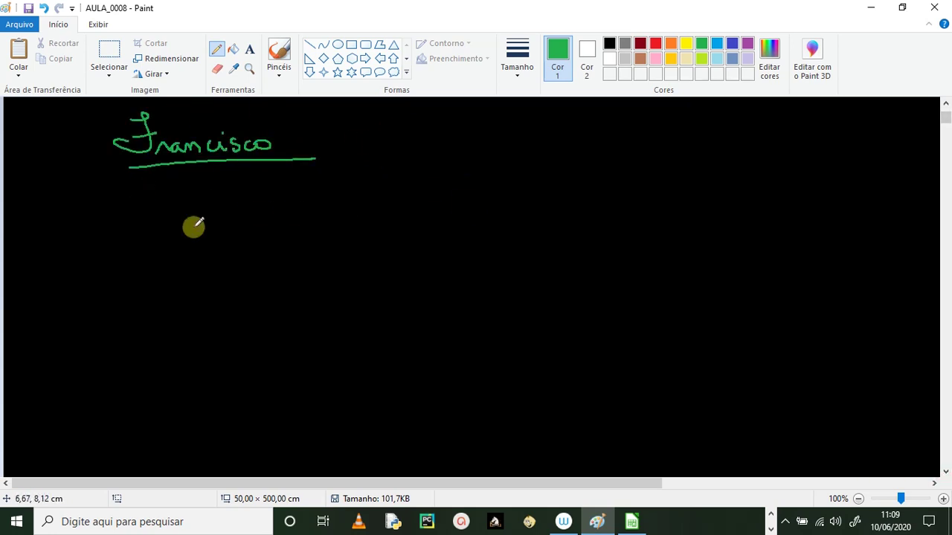
pyautogui.click(657, 44)
pyautogui.moveTo(343, 112); pyautogui.dragTo(340, 155)
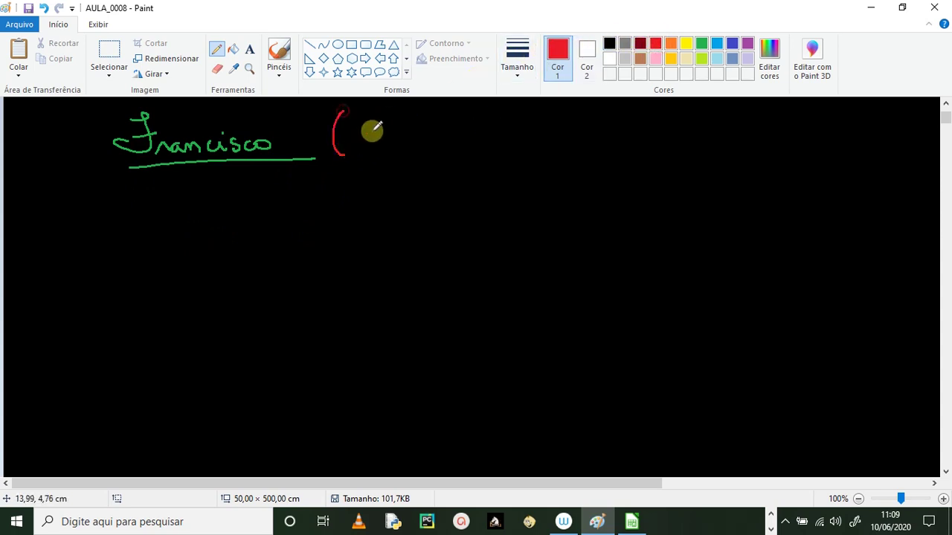
pyautogui.moveTo(376, 118)
pyautogui.mouseDown()
pyautogui.moveTo(390, 148)
pyautogui.moveTo(403, 147)
pyautogui.moveTo(404, 136)
pyautogui.moveTo(434, 144)
pyautogui.moveTo(449, 125)
pyautogui.moveTo(480, 140)
pyautogui.moveTo(508, 122)
pyautogui.moveTo(525, 142)
pyautogui.moveTo(580, 130)
pyautogui.moveTo(622, 138)
pyautogui.moveTo(601, 127)
pyautogui.moveTo(652, 146)
pyautogui.mouseUp()
pyautogui.moveTo(388, 158); pyautogui.dragTo(619, 156)
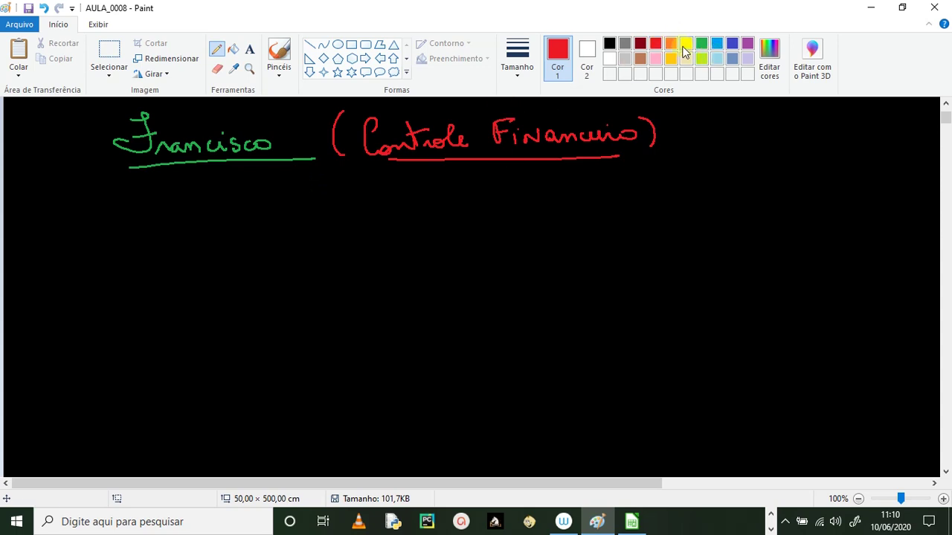
# Sketch the first table columns in blue below the heading, labelled "nº", "mês" and "Receita", with a vertical line after each.
pyautogui.click(718, 43)
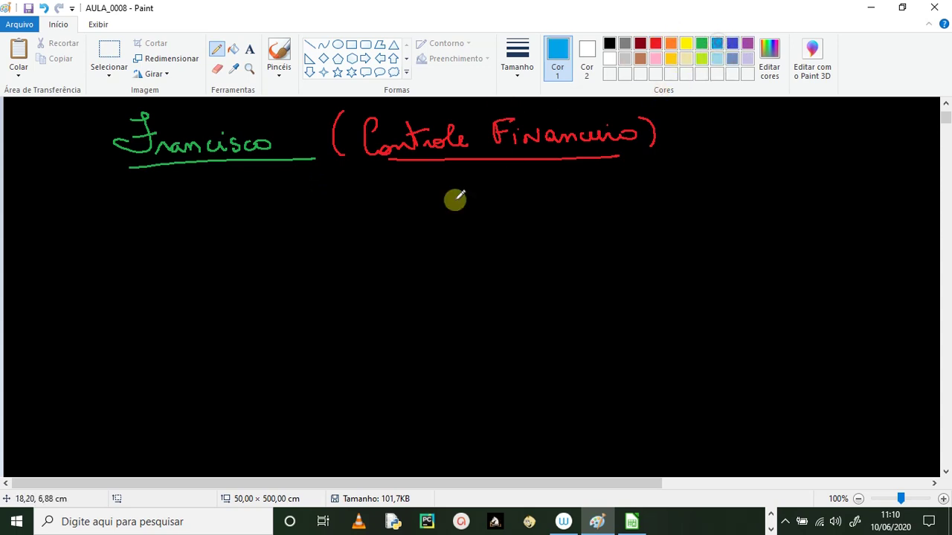
pyautogui.moveTo(113, 248)
pyautogui.mouseDown()
pyautogui.moveTo(134, 239)
pyautogui.moveTo(137, 224)
pyautogui.moveTo(176, 246)
pyautogui.moveTo(202, 438)
pyautogui.mouseUp()
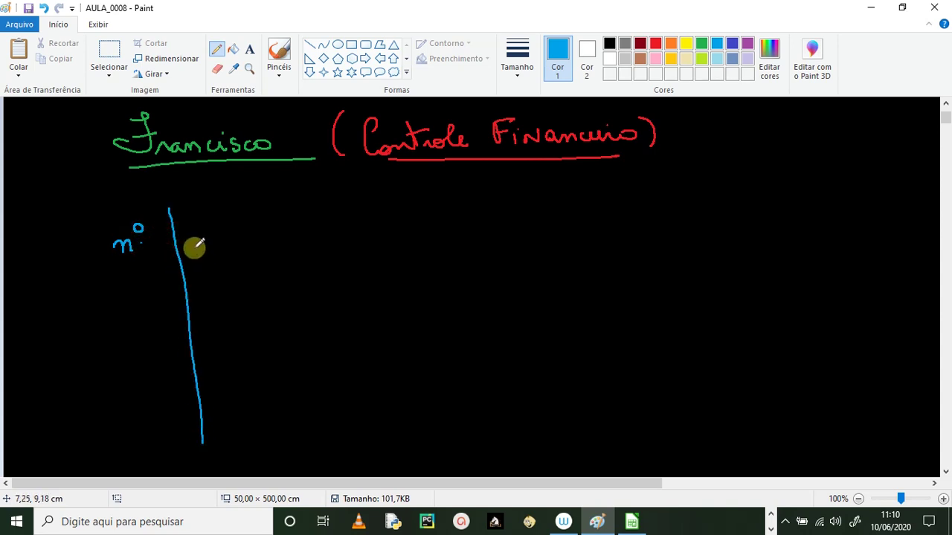
pyautogui.moveTo(193, 240); pyautogui.dragTo(246, 243)
pyautogui.moveTo(217, 227)
pyautogui.mouseDown()
pyautogui.moveTo(227, 225)
pyautogui.moveTo(304, 408)
pyautogui.moveTo(309, 451)
pyautogui.mouseUp()
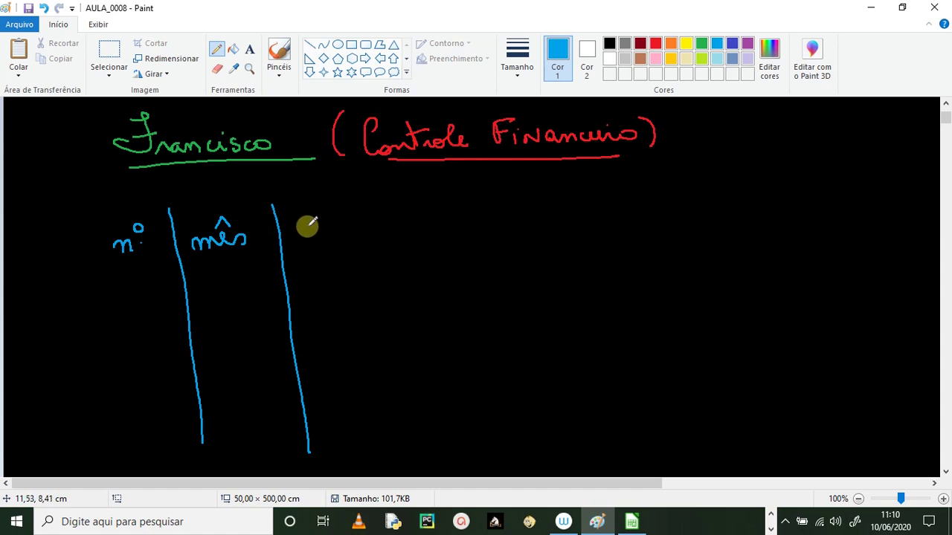
pyautogui.moveTo(298, 213)
pyautogui.mouseDown()
pyautogui.moveTo(304, 225)
pyautogui.moveTo(330, 229)
pyautogui.mouseUp()
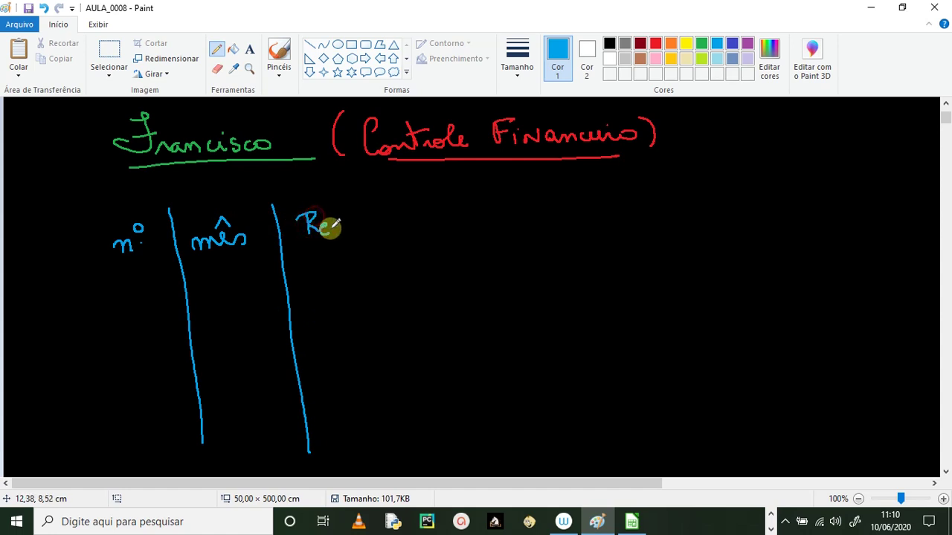
pyautogui.press('ctrl')
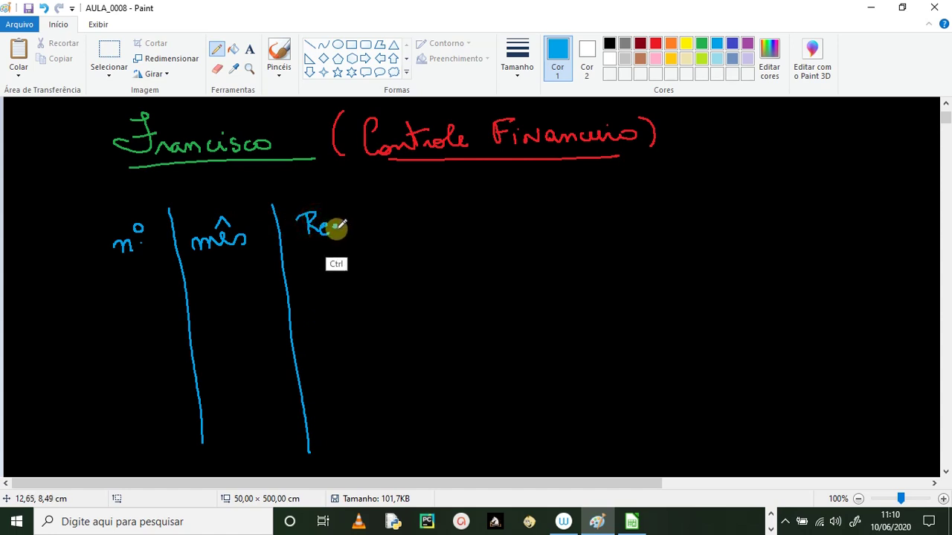
pyautogui.moveTo(335, 225)
pyautogui.mouseDown()
pyautogui.moveTo(350, 227)
pyautogui.moveTo(359, 215)
pyautogui.moveTo(402, 226)
pyautogui.mouseUp()
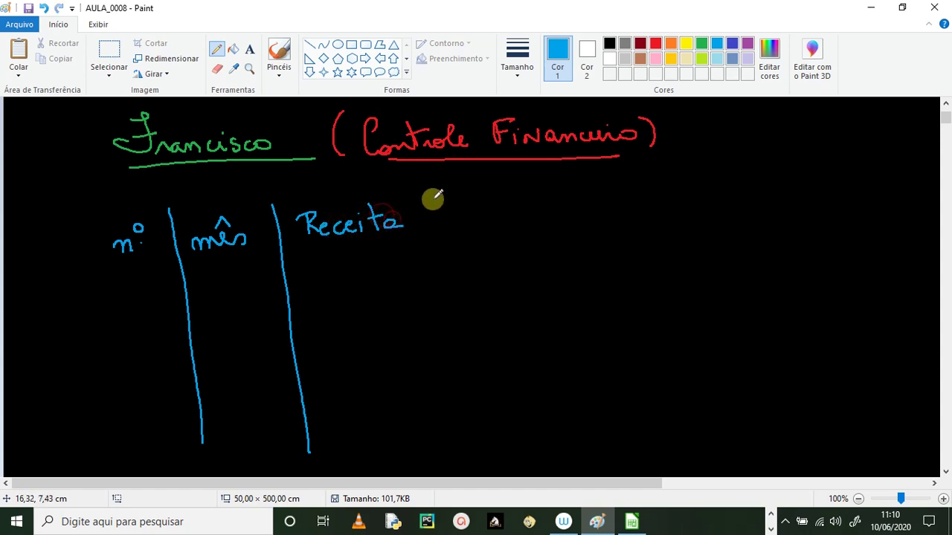
pyautogui.moveTo(432, 198); pyautogui.dragTo(477, 460)
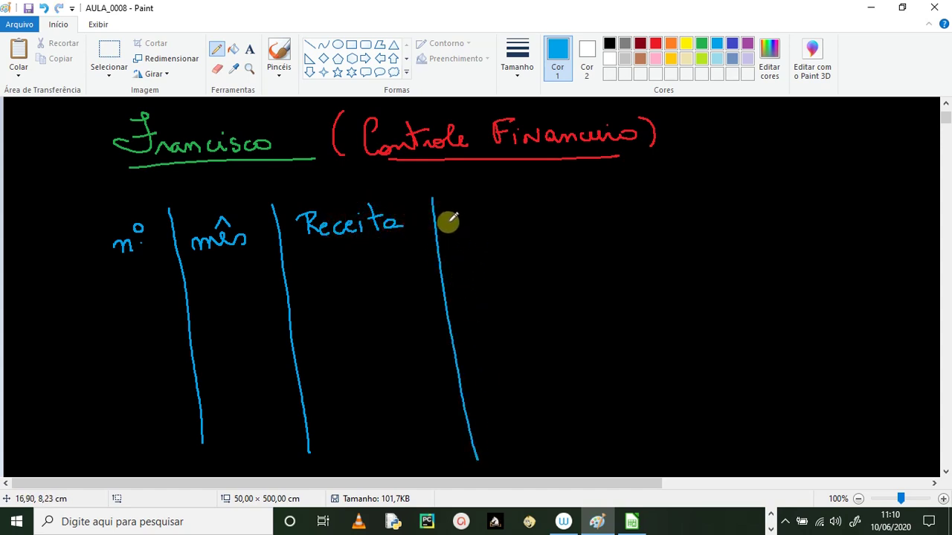
# Add the blue table columns "Despesas", "Saldo" and "Saldo Acumulado", closing each with a vertical line.
pyautogui.moveTo(455, 214)
pyautogui.mouseDown()
pyautogui.moveTo(493, 220)
pyautogui.moveTo(505, 266)
pyautogui.mouseUp()
pyautogui.moveTo(509, 205)
pyautogui.mouseDown()
pyautogui.moveTo(571, 208)
pyautogui.moveTo(615, 477)
pyautogui.mouseUp()
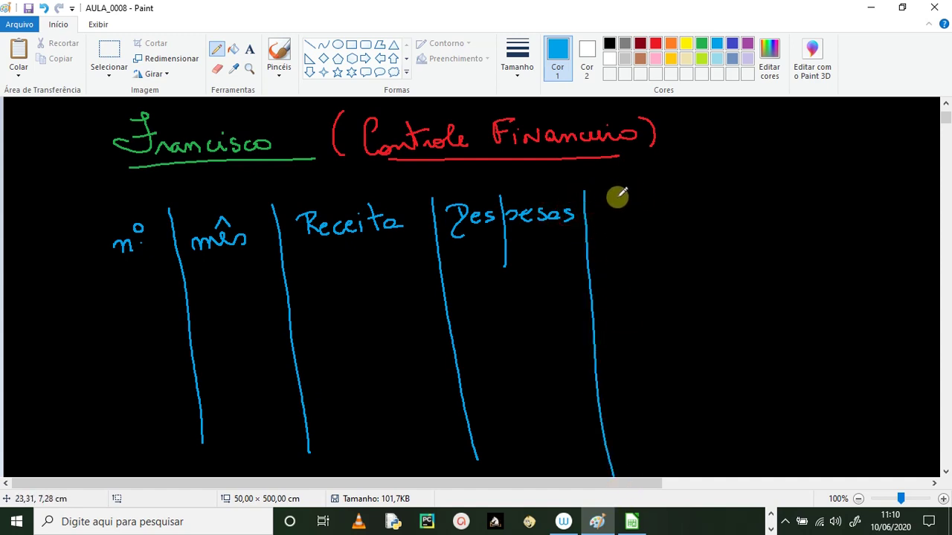
pyautogui.moveTo(616, 197)
pyautogui.mouseDown()
pyautogui.moveTo(614, 208)
pyautogui.moveTo(688, 207)
pyautogui.moveTo(722, 465)
pyautogui.mouseUp()
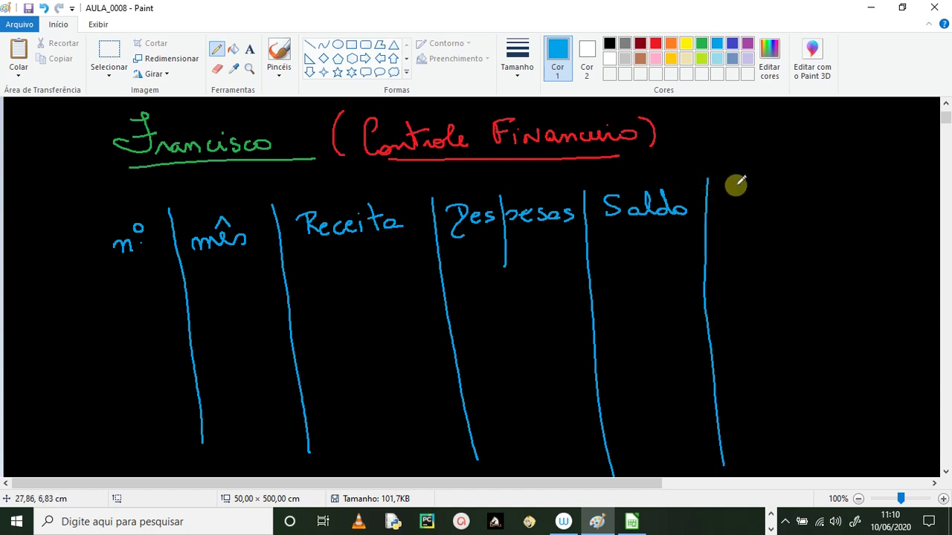
pyautogui.moveTo(734, 185); pyautogui.dragTo(739, 198)
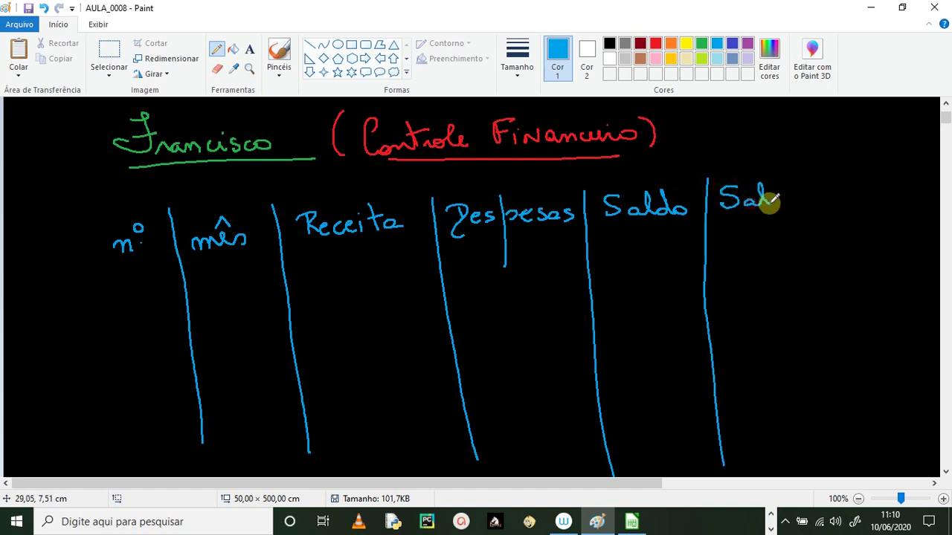
pyautogui.moveTo(769, 205)
pyautogui.mouseDown()
pyautogui.moveTo(775, 183)
pyautogui.moveTo(817, 220)
pyautogui.mouseUp()
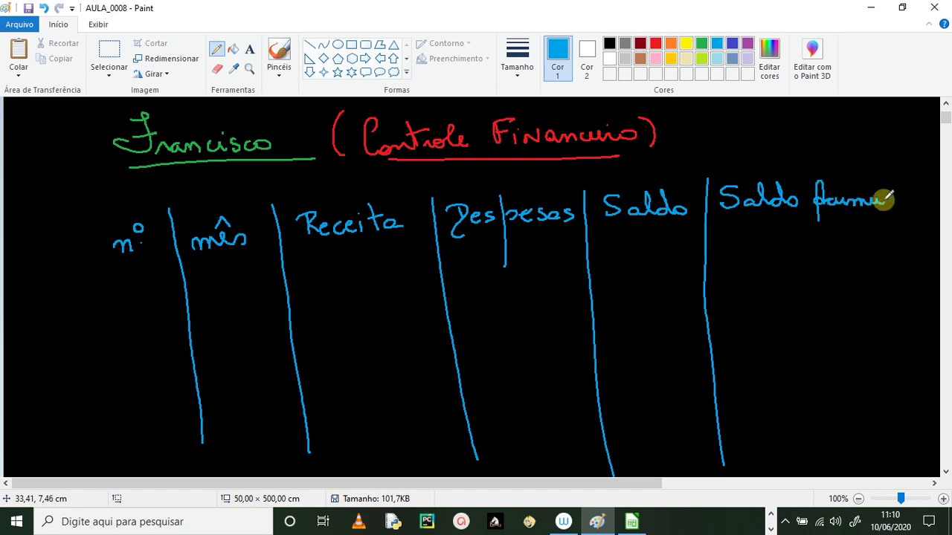
pyautogui.moveTo(902, 201)
pyautogui.mouseDown()
pyautogui.moveTo(922, 201)
pyautogui.moveTo(927, 446)
pyautogui.mouseUp()
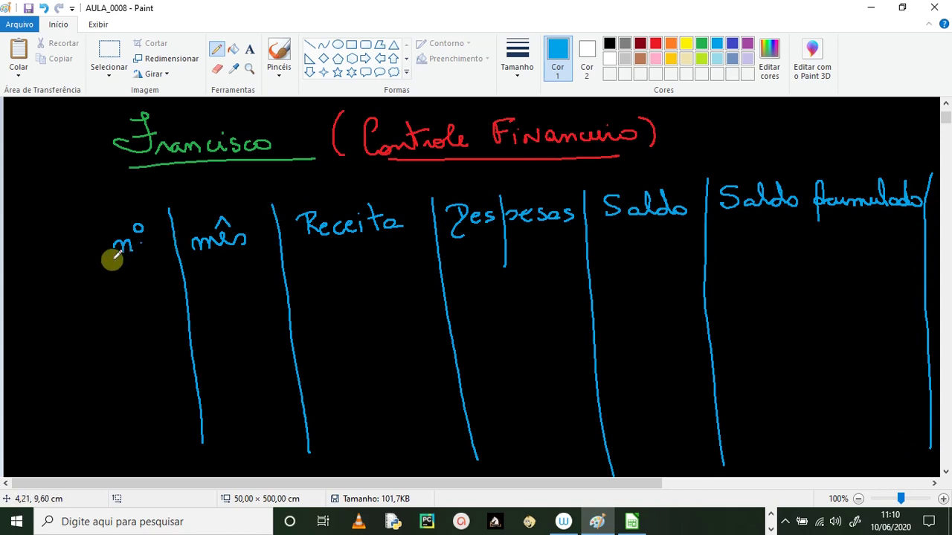
# Draw five horizontal blue lines across all the columns to form the header row and four table rows.
pyautogui.moveTo(94, 272)
pyautogui.mouseDown()
pyautogui.moveTo(187, 257)
pyautogui.moveTo(586, 240)
pyautogui.moveTo(929, 237)
pyautogui.mouseUp()
pyautogui.moveTo(104, 331)
pyautogui.mouseDown()
pyautogui.moveTo(588, 293)
pyautogui.moveTo(924, 298)
pyautogui.mouseUp()
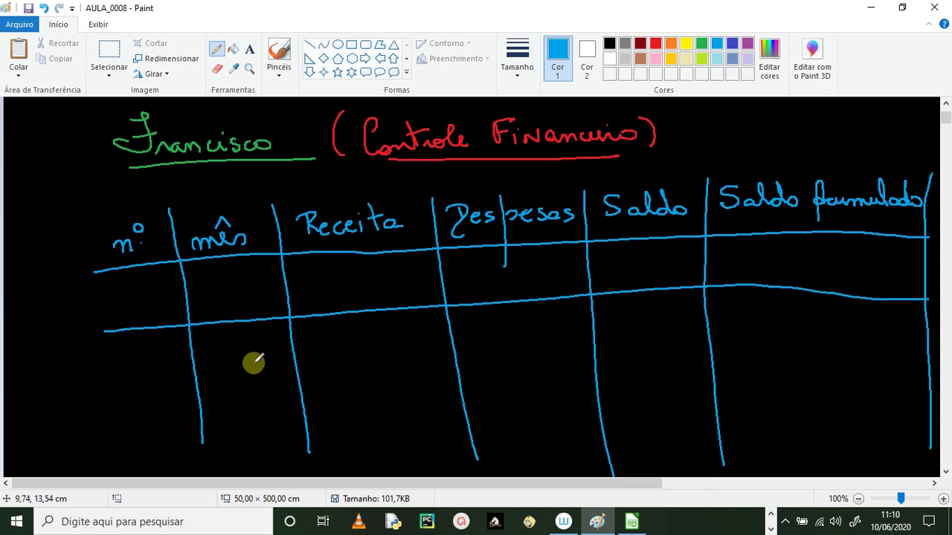
pyautogui.moveTo(132, 376)
pyautogui.mouseDown()
pyautogui.moveTo(601, 340)
pyautogui.moveTo(829, 335)
pyautogui.moveTo(928, 351)
pyautogui.mouseUp()
pyautogui.moveTo(144, 429)
pyautogui.mouseDown()
pyautogui.moveTo(471, 404)
pyautogui.moveTo(924, 389)
pyautogui.mouseUp()
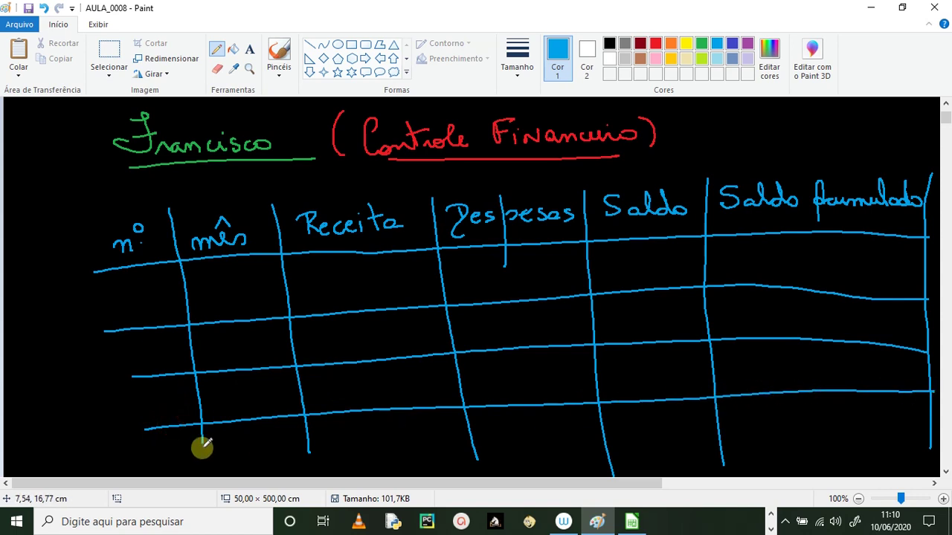
pyautogui.moveTo(164, 460)
pyautogui.mouseDown()
pyautogui.moveTo(879, 434)
pyautogui.moveTo(929, 445)
pyautogui.mouseUp()
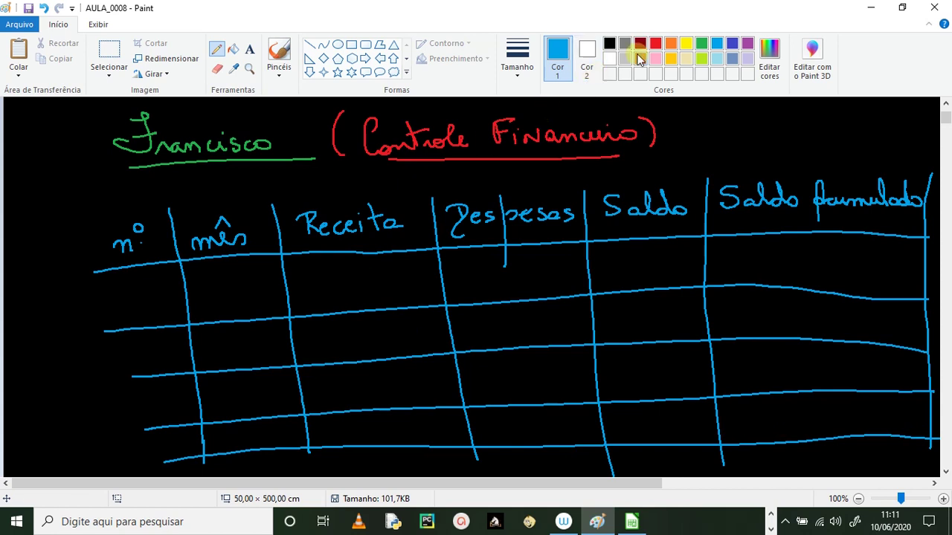
# Label the four rows in yellow with the numbers 1 to 4 and the months JAN, FEV, MAR and ABR.
pyautogui.click(689, 43)
pyautogui.moveTo(138, 291); pyautogui.dragTo(139, 307)
pyautogui.moveTo(134, 307); pyautogui.dragTo(151, 306)
pyautogui.moveTo(141, 346)
pyautogui.mouseDown()
pyautogui.moveTo(158, 355)
pyautogui.moveTo(154, 402)
pyautogui.moveTo(176, 447)
pyautogui.mouseUp()
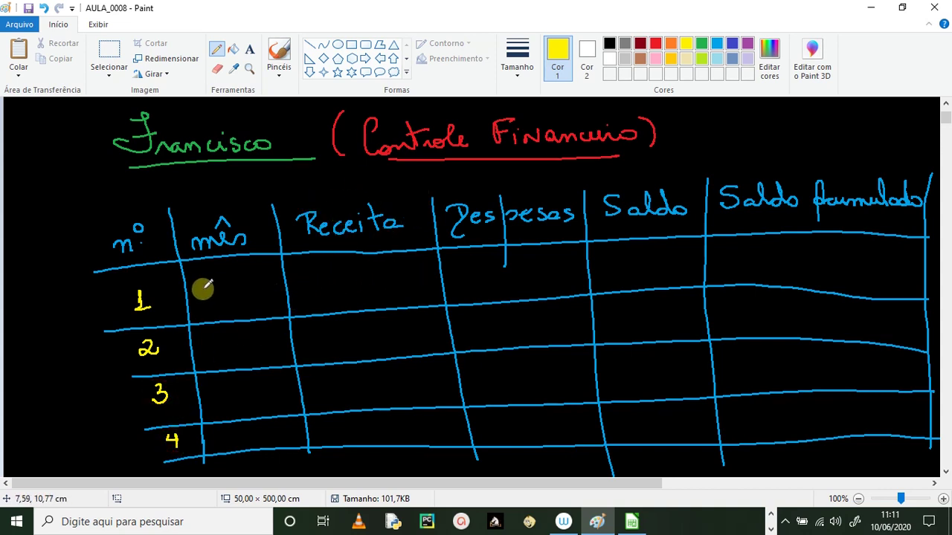
pyautogui.moveTo(208, 287)
pyautogui.mouseDown()
pyautogui.moveTo(251, 296)
pyautogui.moveTo(256, 281)
pyautogui.mouseUp()
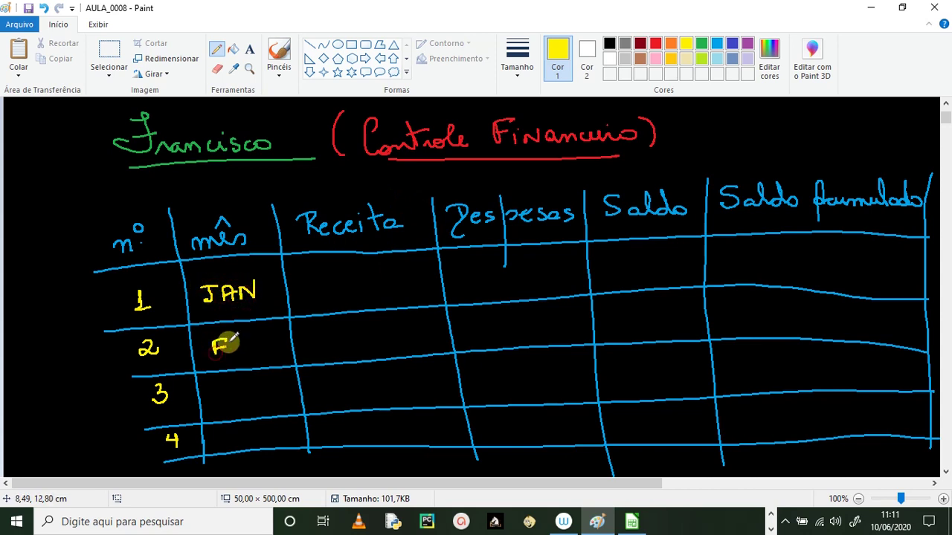
pyautogui.moveTo(227, 346)
pyautogui.mouseDown()
pyautogui.moveTo(249, 335)
pyautogui.moveTo(217, 384)
pyautogui.moveTo(273, 398)
pyautogui.mouseUp()
pyautogui.moveTo(228, 442)
pyautogui.mouseDown()
pyautogui.moveTo(231, 430)
pyautogui.moveTo(273, 446)
pyautogui.mouseUp()
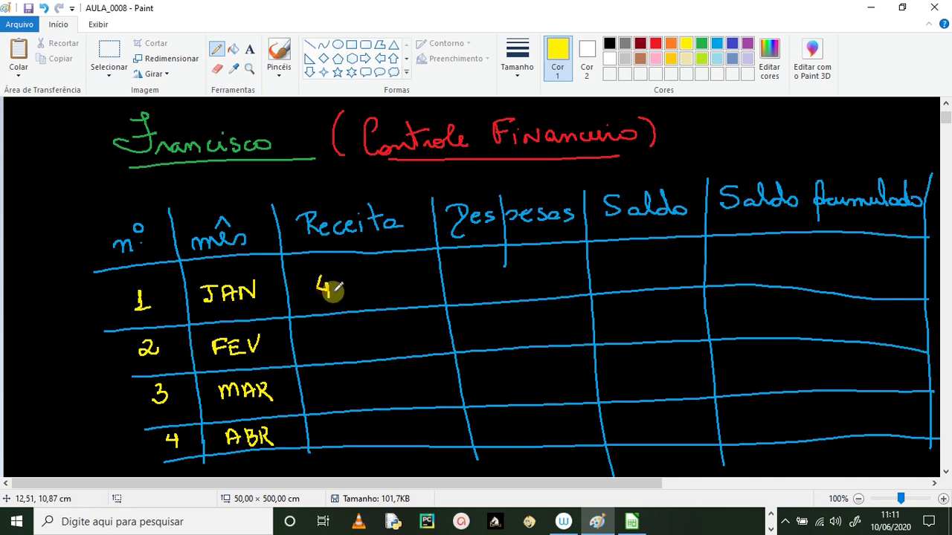
# Handwrite January's Receita 4.500 and Despesas 3000 in yellow, and add the underlined formula "Saldo = Receita - Despesa" below the table.
pyautogui.click(340, 295)
pyautogui.moveTo(361, 282)
pyautogui.mouseDown()
pyautogui.moveTo(350, 296)
pyautogui.moveTo(378, 285)
pyautogui.mouseUp()
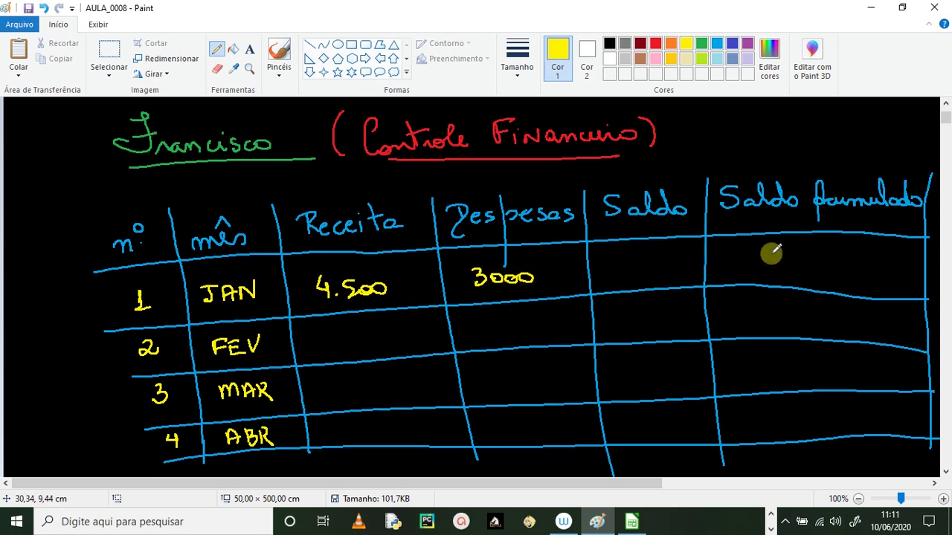
pyautogui.click(945, 472)
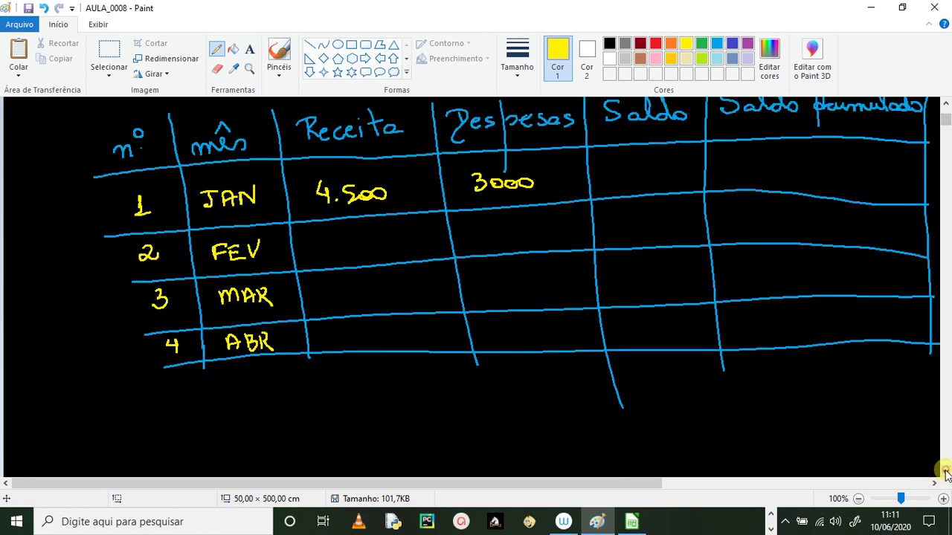
pyautogui.click(945, 471)
pyautogui.moveTo(212, 319)
pyautogui.mouseDown()
pyautogui.moveTo(206, 333)
pyautogui.moveTo(236, 359)
pyautogui.moveTo(245, 319)
pyautogui.moveTo(262, 353)
pyautogui.moveTo(315, 337)
pyautogui.moveTo(347, 314)
pyautogui.moveTo(353, 332)
pyautogui.moveTo(376, 339)
pyautogui.moveTo(505, 310)
pyautogui.moveTo(511, 329)
pyautogui.moveTo(620, 321)
pyautogui.mouseUp()
pyautogui.moveTo(197, 384); pyautogui.dragTo(649, 365)
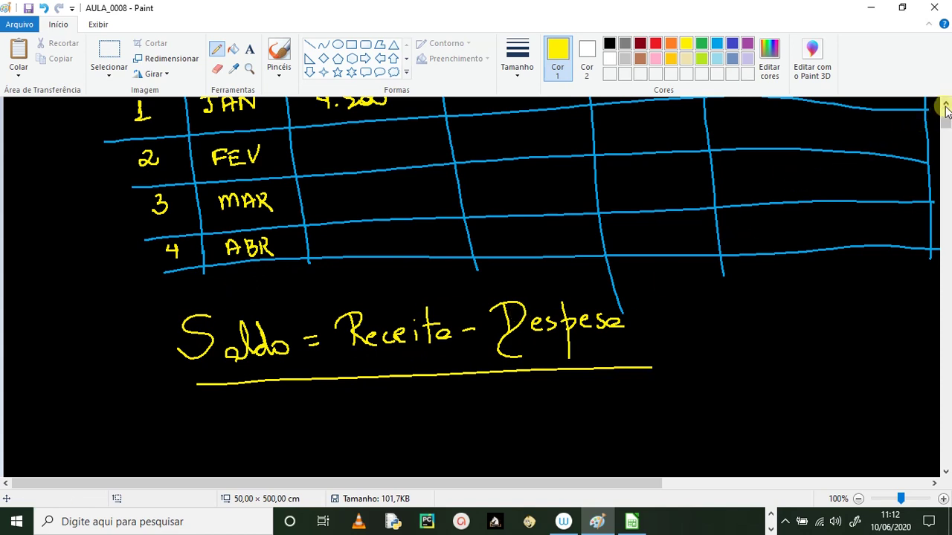
# Handwrite 1500 in yellow as both January's Saldo and its Saldo Acumulado.
pyautogui.scroll(2, 944, 110)
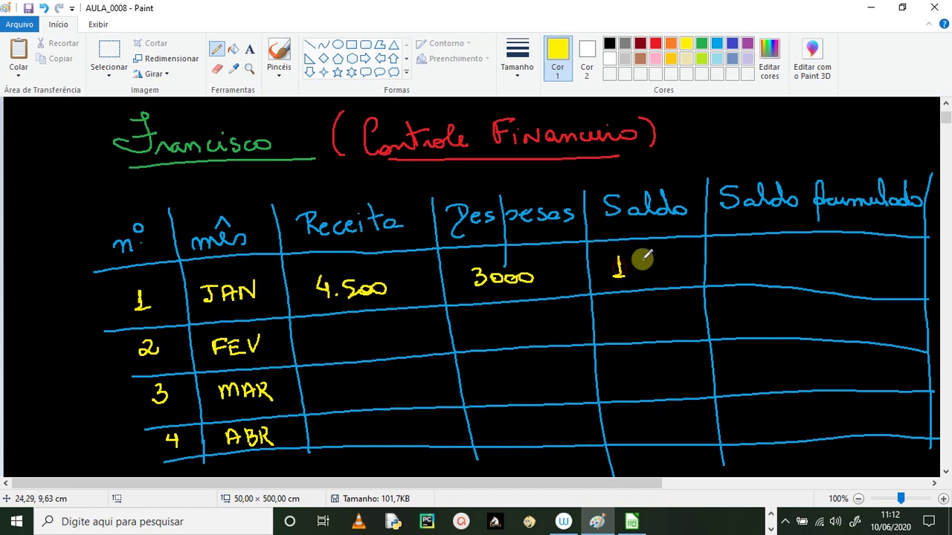
pyautogui.moveTo(636, 260); pyautogui.dragTo(668, 264)
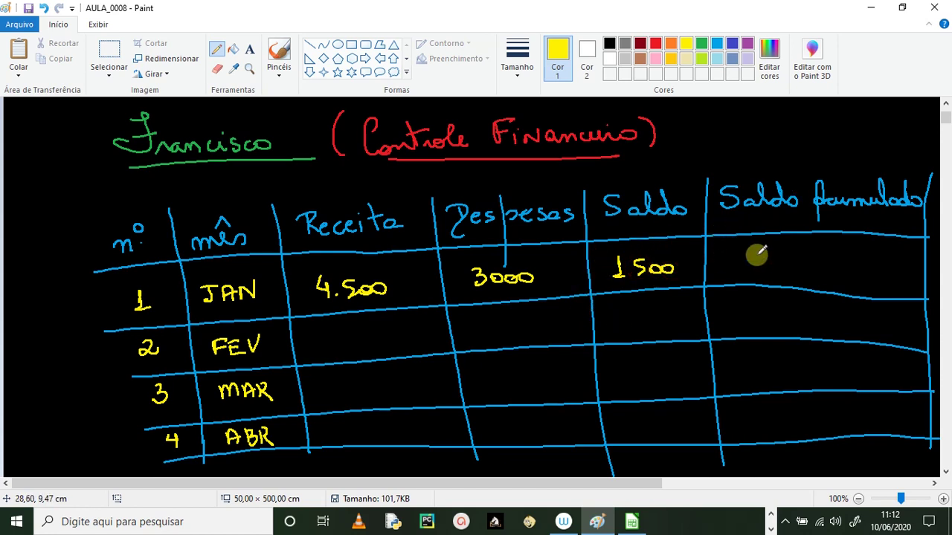
pyautogui.moveTo(770, 253)
pyautogui.mouseDown()
pyautogui.moveTo(779, 266)
pyautogui.moveTo(808, 256)
pyautogui.mouseUp()
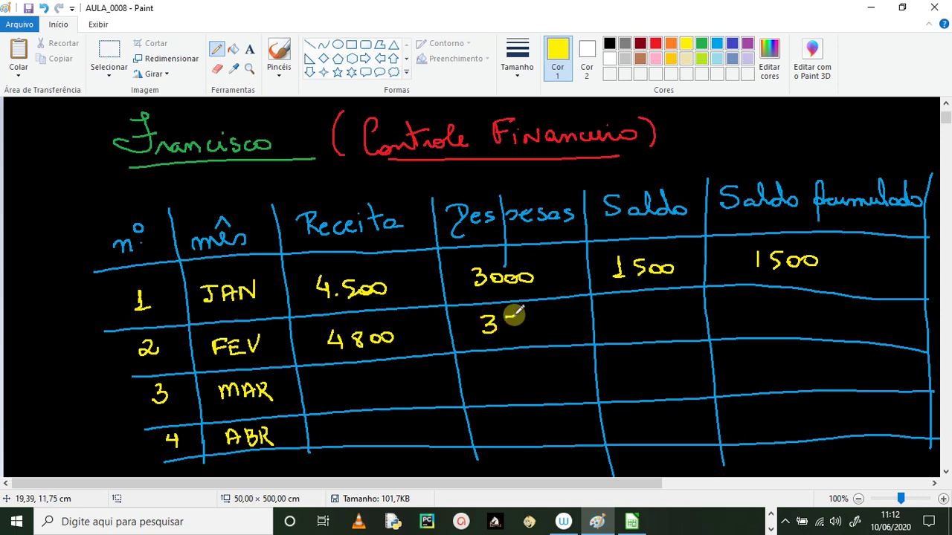
# Fill the February row with 4800, 3500 and Saldo 1300 in yellow, and add green arrows leading to the Saldo Acumulado 2800.
pyautogui.moveTo(537, 325); pyautogui.dragTo(540, 321)
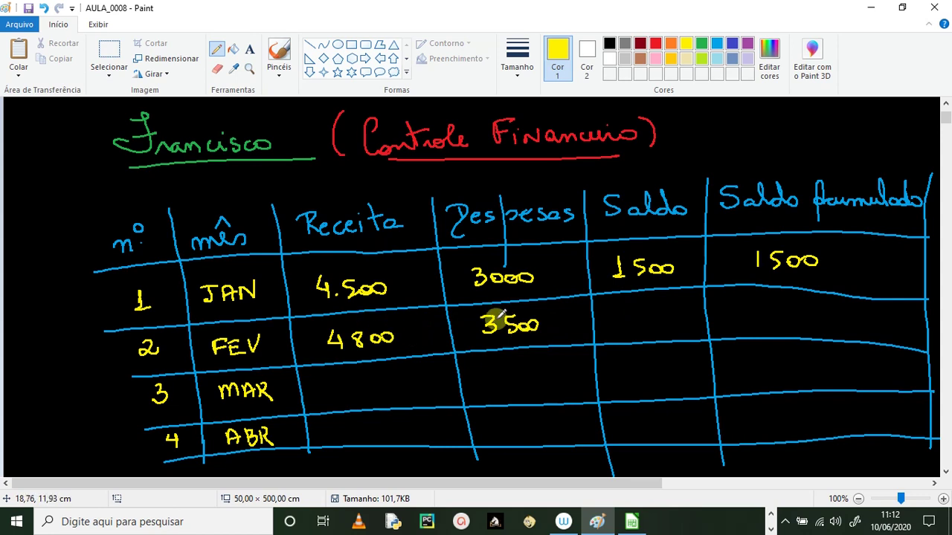
pyautogui.moveTo(632, 315); pyautogui.dragTo(641, 321)
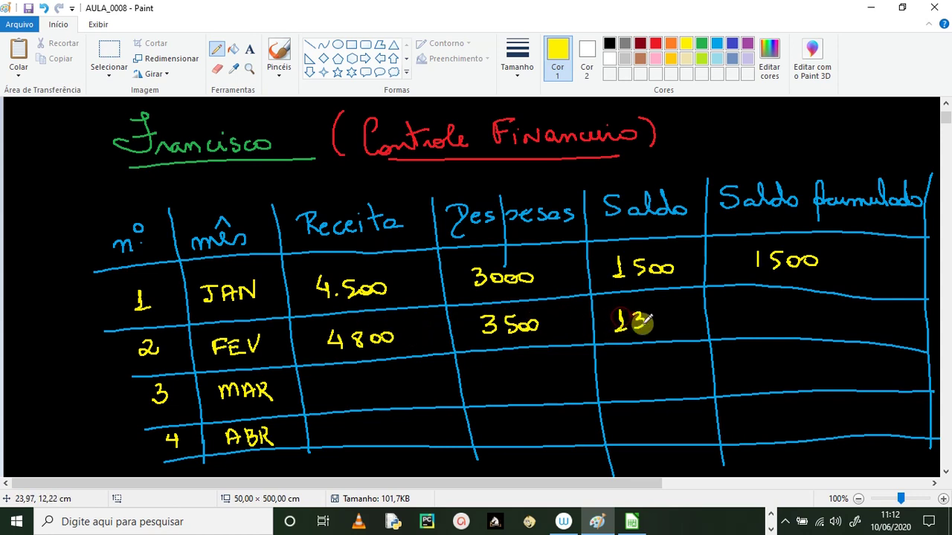
pyautogui.click(702, 44)
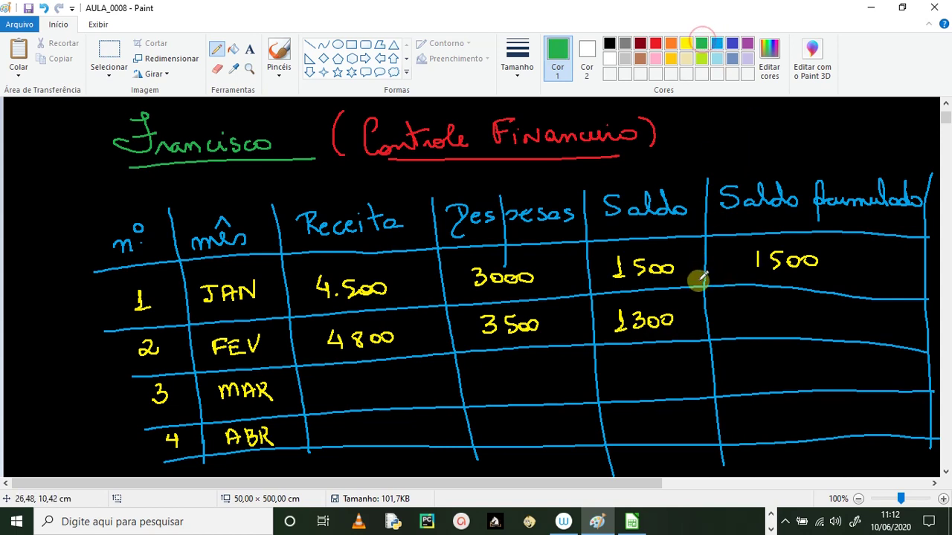
pyautogui.moveTo(733, 260)
pyautogui.mouseDown()
pyautogui.moveTo(681, 300)
pyautogui.moveTo(730, 316)
pyautogui.moveTo(726, 324)
pyautogui.mouseUp()
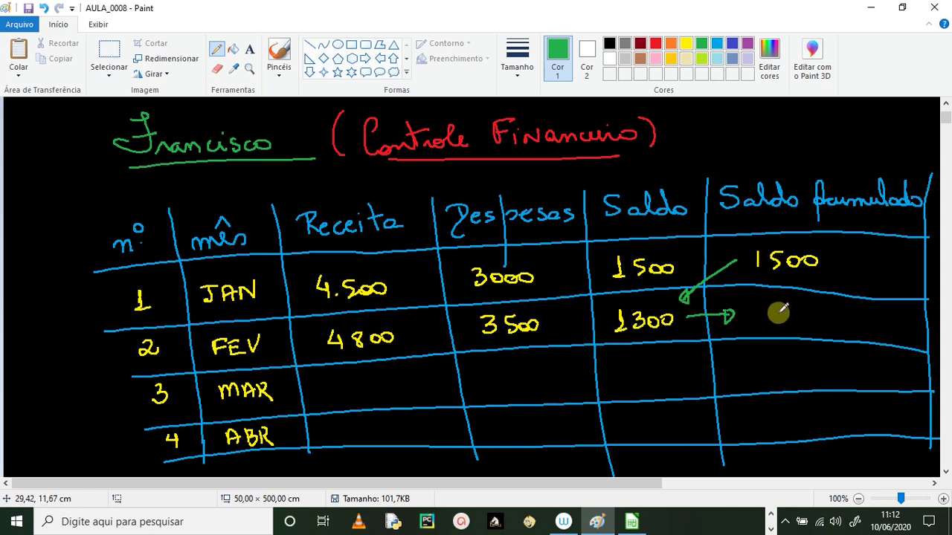
pyautogui.moveTo(768, 316); pyautogui.dragTo(812, 318)
pyautogui.moveTo(822, 308); pyautogui.dragTo(827, 316)
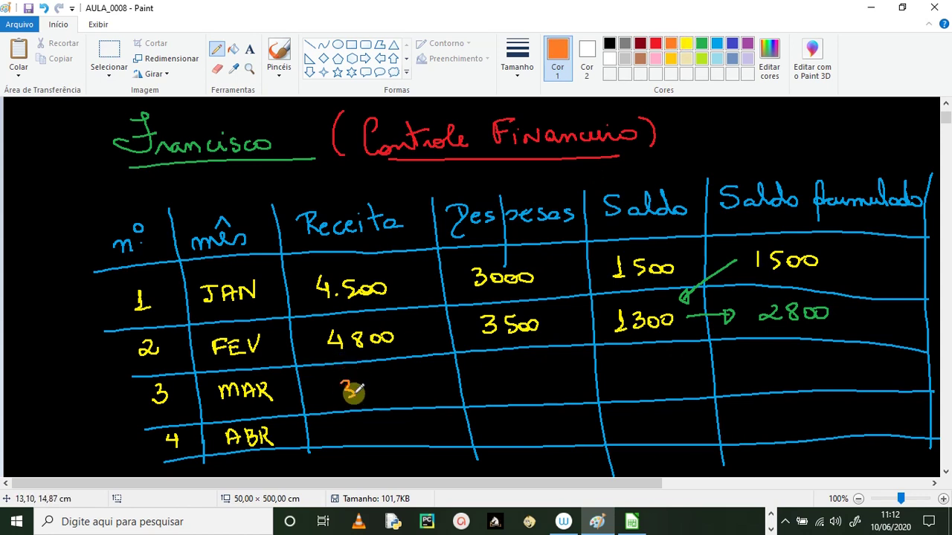
# Fill the March row in orange with 3900, 3400 and Saldo 500, and add arrows leading to the Saldo Acumulado 3300.
pyautogui.moveTo(388, 382); pyautogui.dragTo(391, 385)
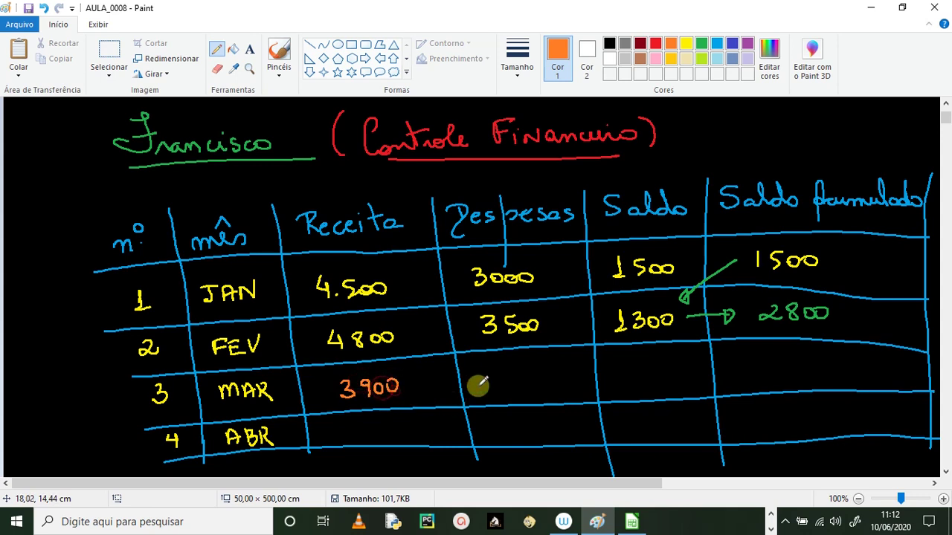
pyautogui.moveTo(495, 367); pyautogui.dragTo(491, 384)
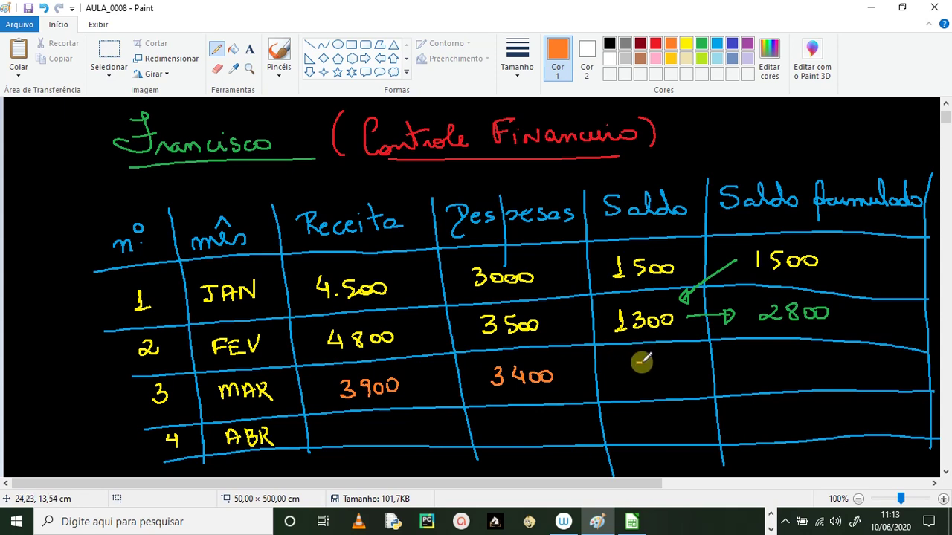
pyautogui.moveTo(654, 365); pyautogui.dragTo(669, 366)
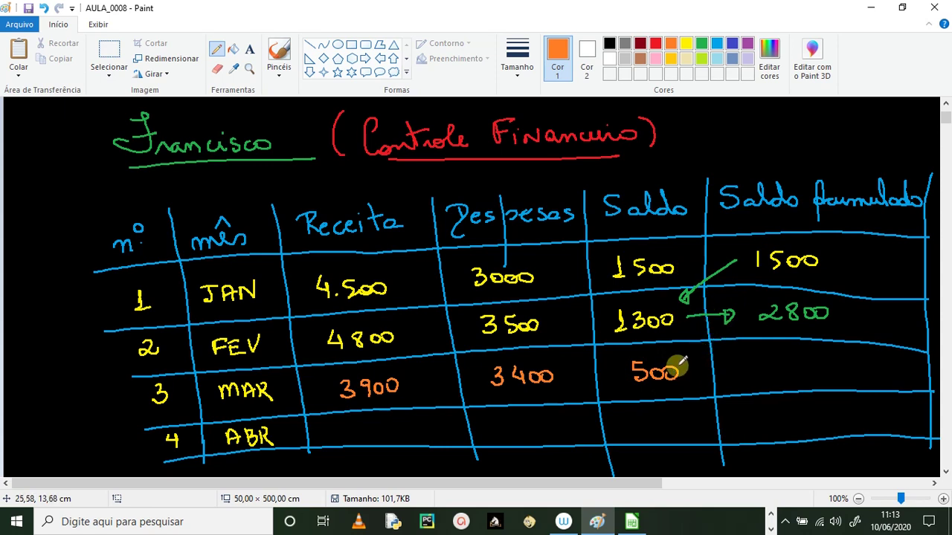
pyautogui.moveTo(729, 328); pyautogui.dragTo(688, 363)
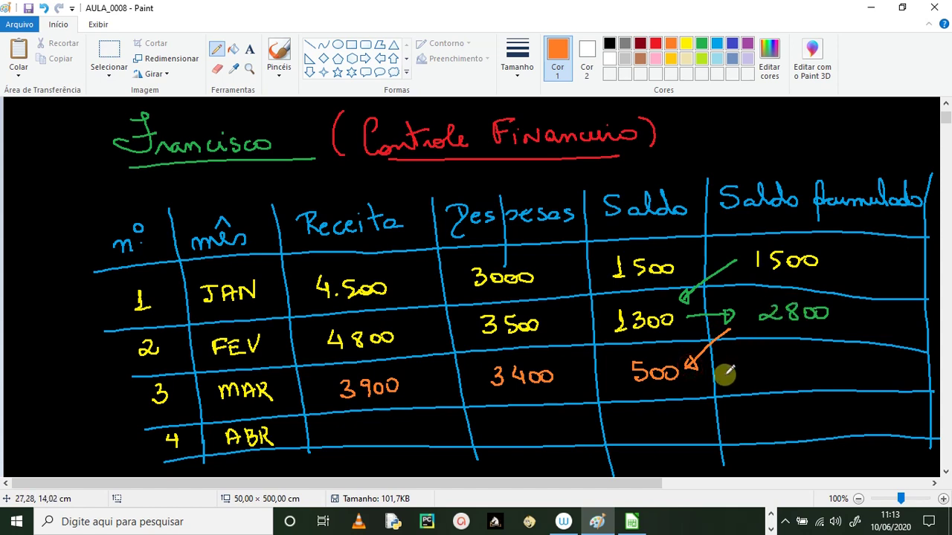
pyautogui.moveTo(706, 371)
pyautogui.mouseDown()
pyautogui.moveTo(732, 365)
pyautogui.moveTo(732, 379)
pyautogui.mouseUp()
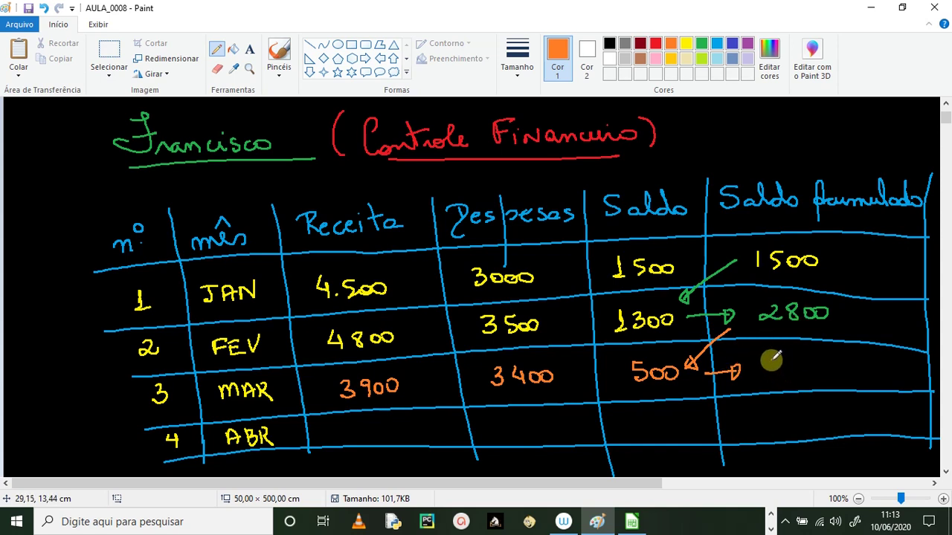
pyautogui.moveTo(768, 372); pyautogui.dragTo(811, 364)
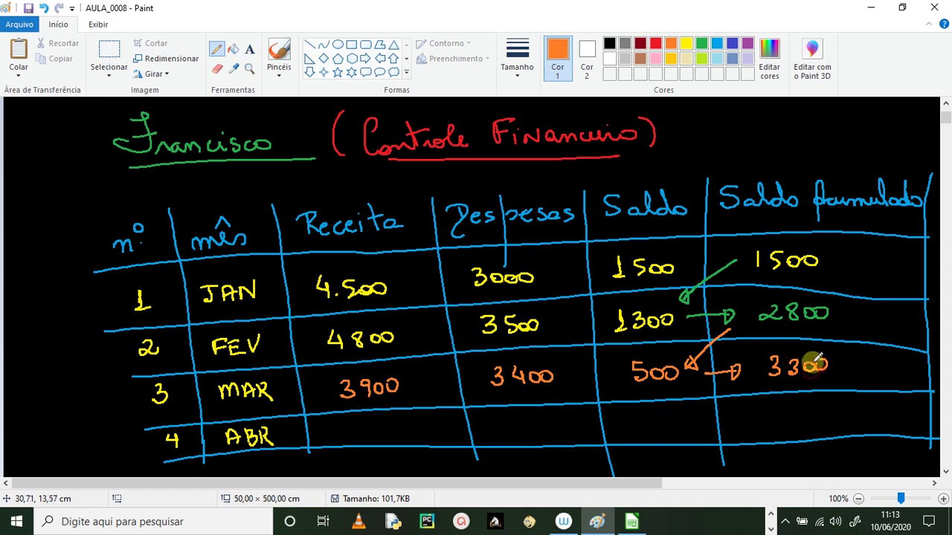
# Fill the April row in red with 3300, 5000 and Saldo -1700, and add arrows leading to the Saldo Acumulado 1600.
pyautogui.scroll(-2, 943, 473)
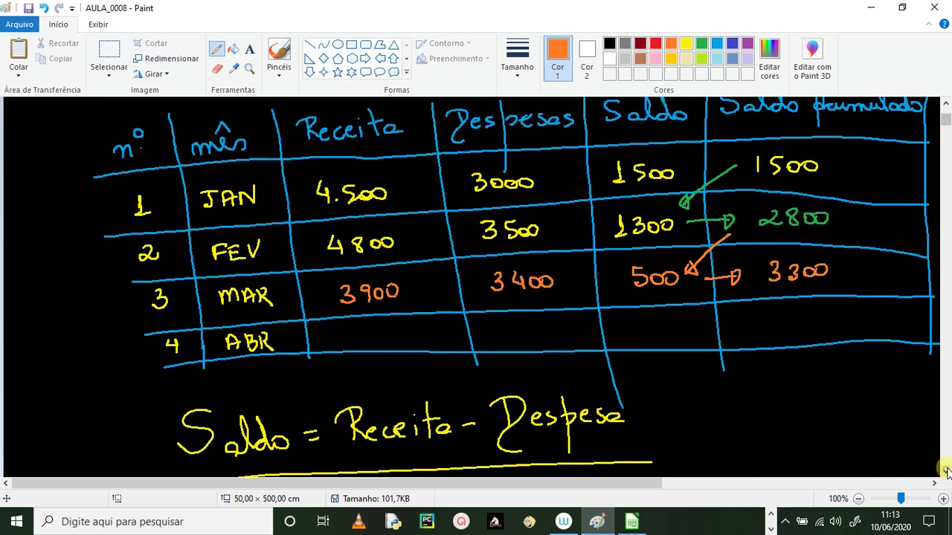
pyautogui.click(655, 43)
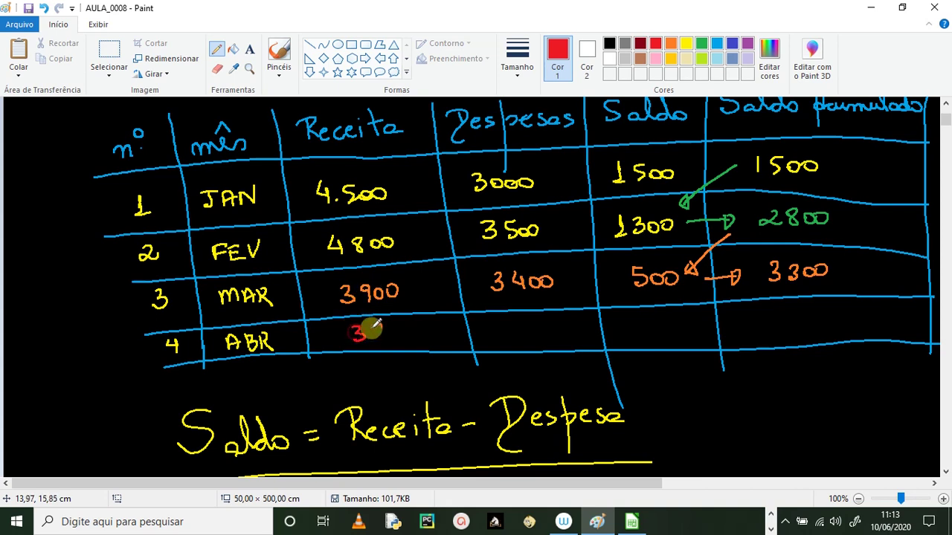
pyautogui.moveTo(372, 328); pyautogui.dragTo(393, 330)
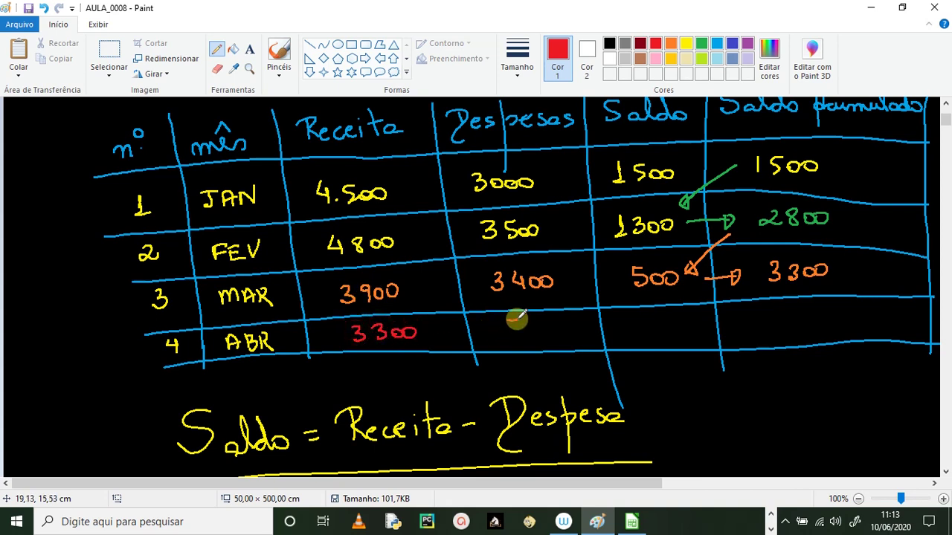
pyautogui.moveTo(509, 321); pyautogui.dragTo(559, 327)
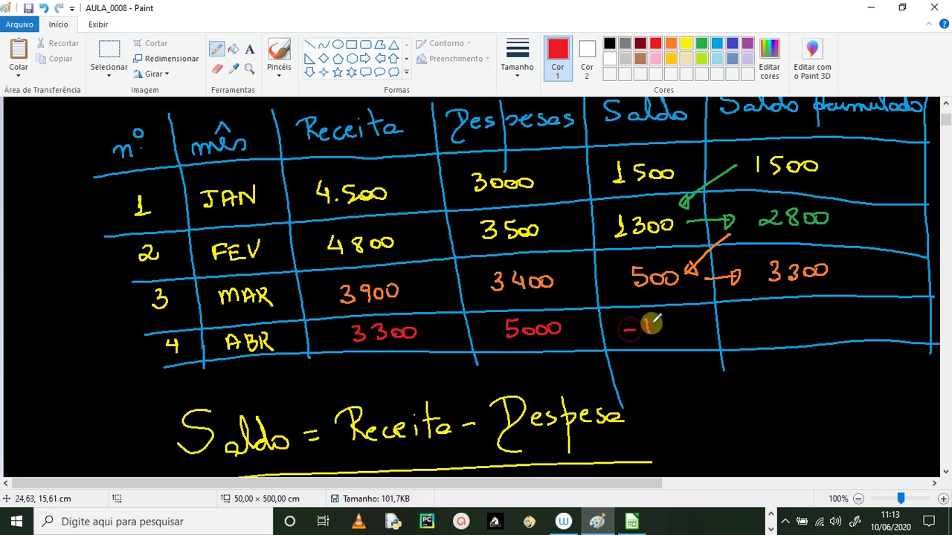
pyautogui.moveTo(682, 325); pyautogui.dragTo(686, 325)
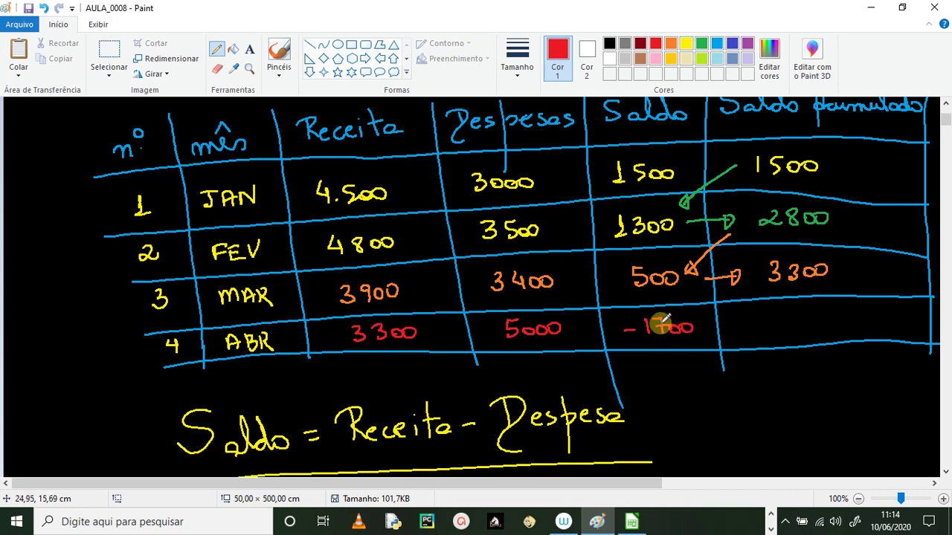
pyautogui.moveTo(751, 282)
pyautogui.mouseDown()
pyautogui.moveTo(708, 318)
pyautogui.moveTo(746, 334)
pyautogui.mouseUp()
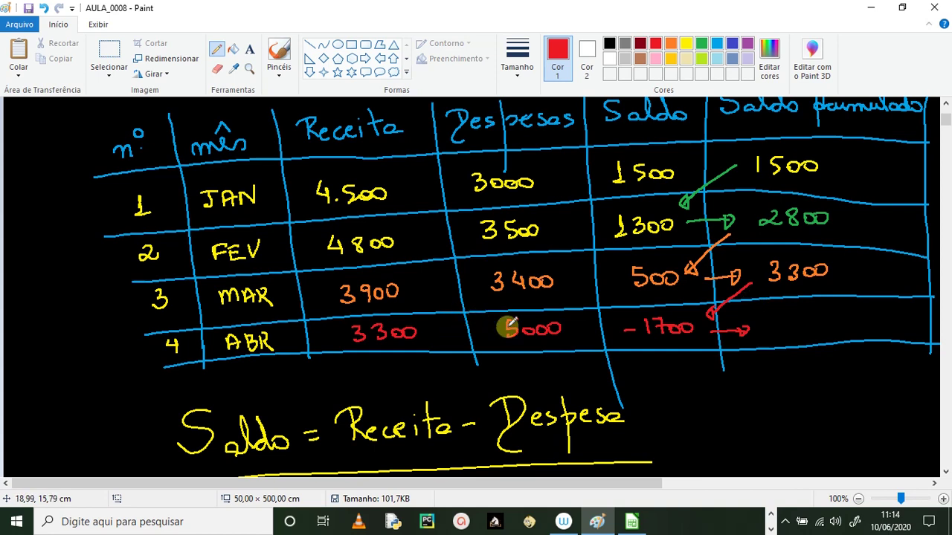
pyautogui.moveTo(776, 324); pyautogui.dragTo(837, 328)
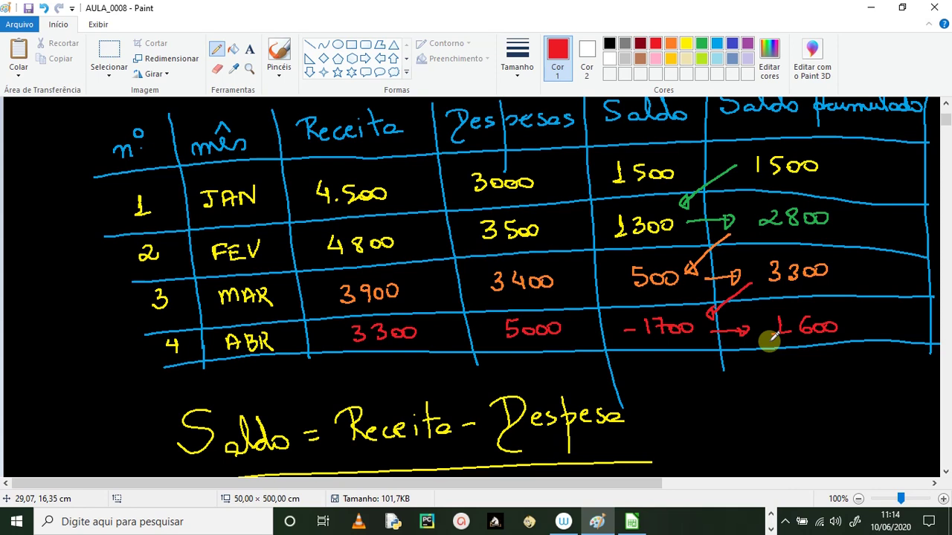
# Handwrite a person's first name, an arrow and a double-underlined "Calc" in green below the formula.
pyautogui.click(946, 473)
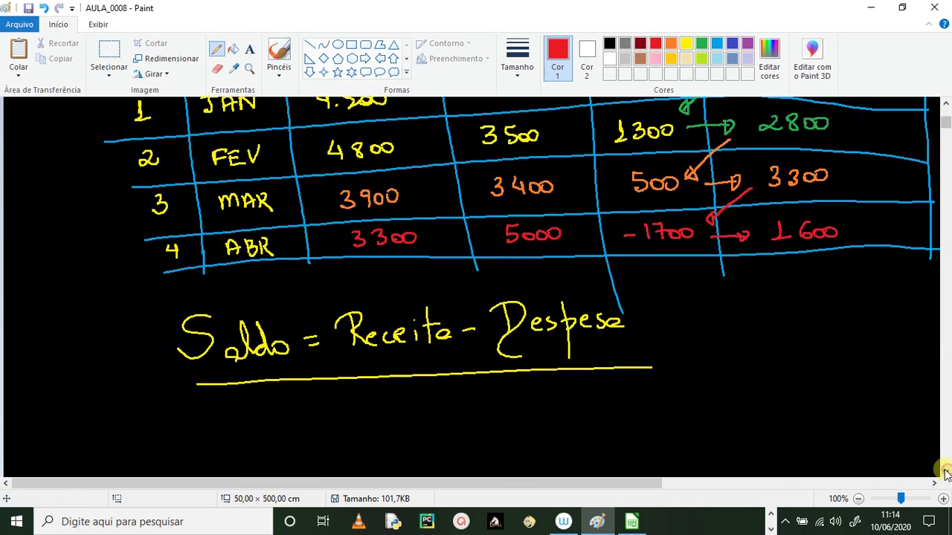
pyautogui.click(705, 46)
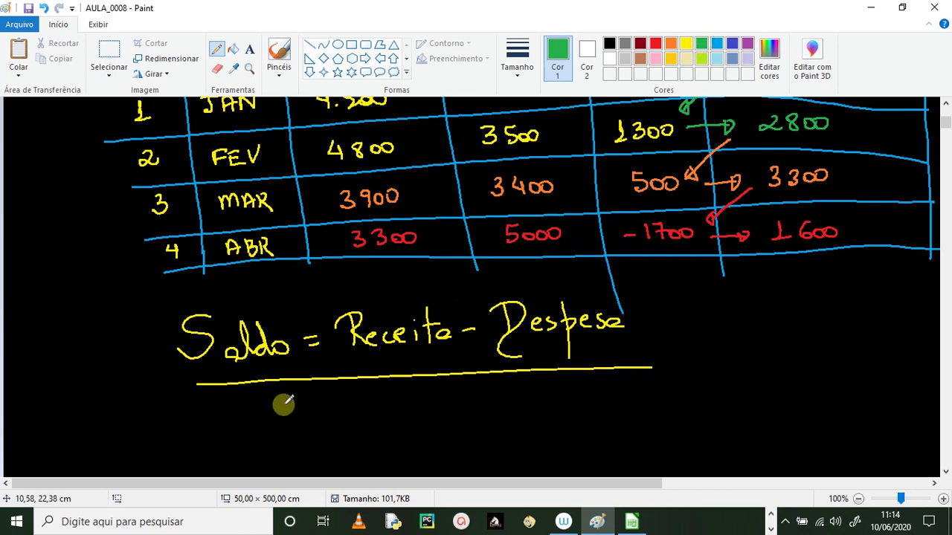
pyautogui.moveTo(284, 405)
pyautogui.mouseDown()
pyautogui.moveTo(296, 427)
pyautogui.moveTo(402, 420)
pyautogui.moveTo(396, 426)
pyautogui.mouseUp()
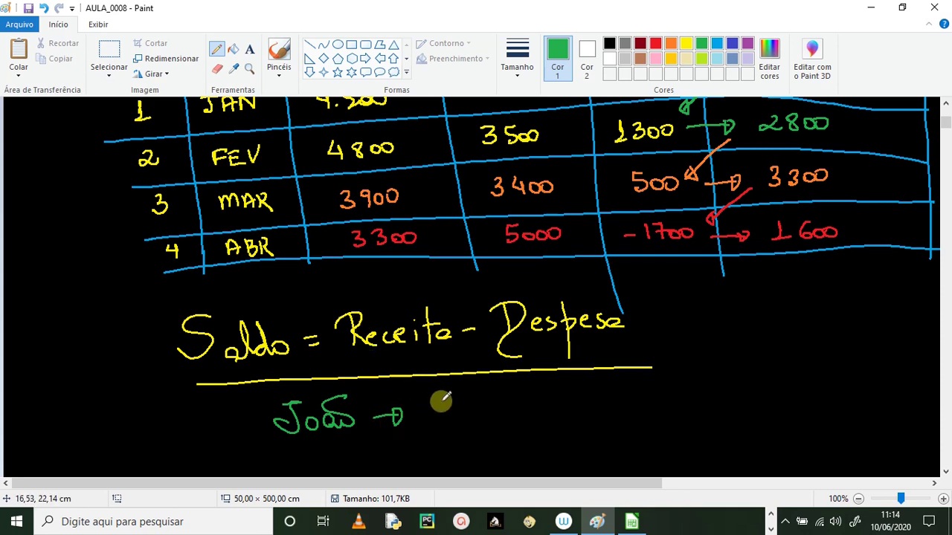
pyautogui.moveTo(440, 405)
pyautogui.mouseDown()
pyautogui.moveTo(440, 421)
pyautogui.moveTo(476, 417)
pyautogui.moveTo(490, 430)
pyautogui.moveTo(467, 441)
pyautogui.mouseUp()
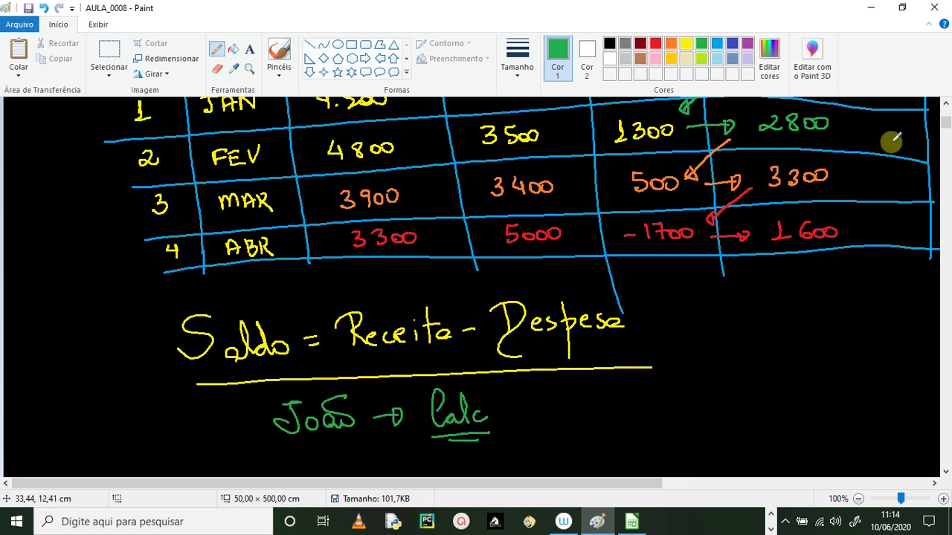
pyautogui.click(944, 107)
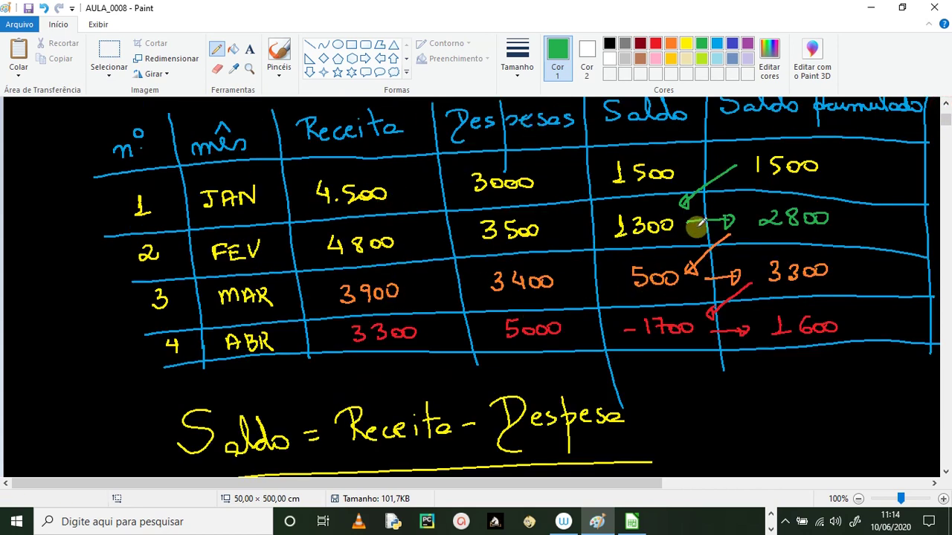
# Draw a red wavy cloud outline around the handwritten Saldo formula and the "Calc" note below it.
pyautogui.click(945, 472)
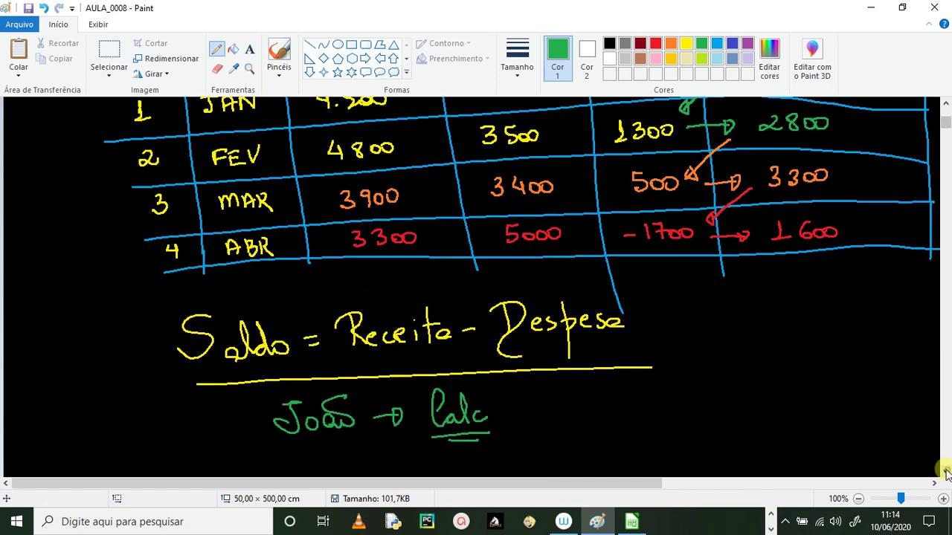
pyautogui.click(655, 43)
pyautogui.moveTo(139, 296)
pyautogui.mouseDown()
pyautogui.moveTo(186, 371)
pyautogui.moveTo(234, 417)
pyautogui.moveTo(357, 446)
pyautogui.moveTo(483, 452)
pyautogui.moveTo(631, 404)
pyautogui.moveTo(601, 295)
pyautogui.moveTo(391, 277)
pyautogui.moveTo(165, 294)
pyautogui.mouseUp()
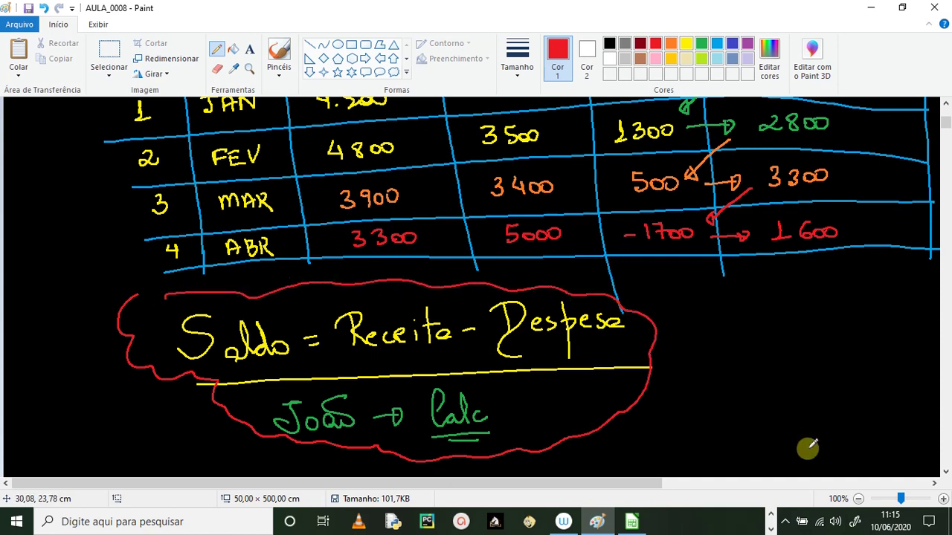
# Handwrite "Saldo Acumulado = Saldo atual + Acumulado do mês anterior" in green below the red cloud, and circle it in yellow.
pyautogui.click(946, 472)
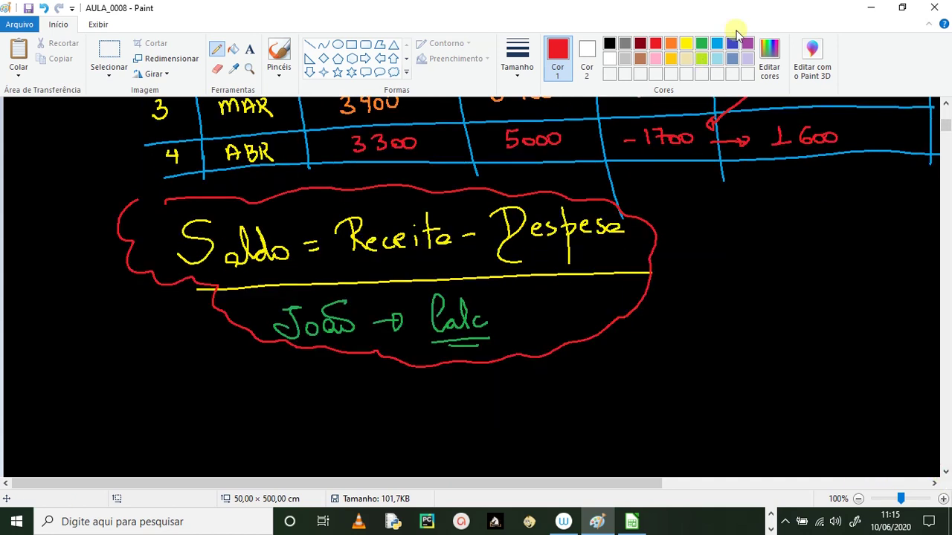
pyautogui.click(701, 43)
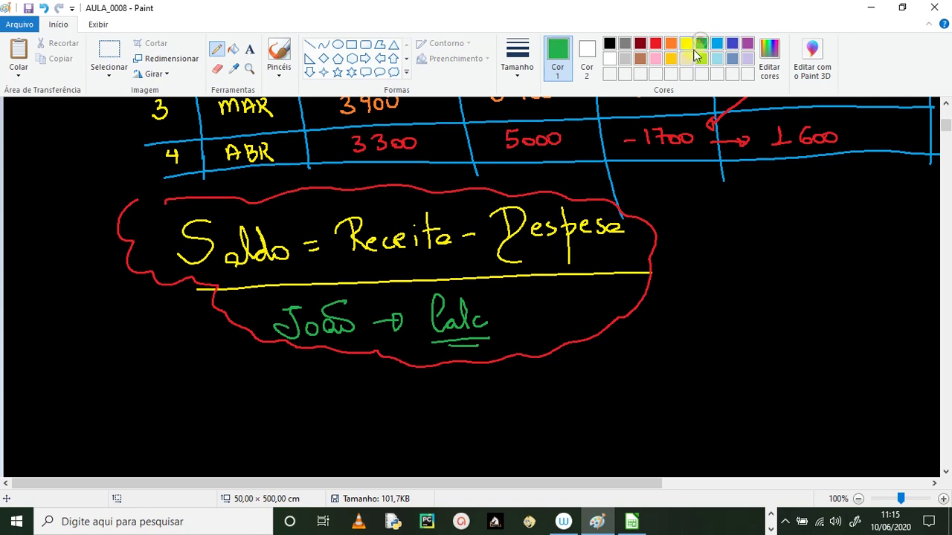
pyautogui.moveTo(210, 401)
pyautogui.mouseDown()
pyautogui.moveTo(227, 414)
pyautogui.moveTo(227, 394)
pyautogui.moveTo(253, 415)
pyautogui.moveTo(296, 424)
pyautogui.moveTo(289, 409)
pyautogui.moveTo(357, 412)
pyautogui.moveTo(380, 391)
pyautogui.moveTo(394, 417)
pyautogui.moveTo(457, 403)
pyautogui.moveTo(546, 401)
pyautogui.moveTo(548, 391)
pyautogui.moveTo(557, 404)
pyautogui.moveTo(582, 399)
pyautogui.moveTo(593, 378)
pyautogui.moveTo(622, 397)
pyautogui.moveTo(631, 387)
pyautogui.moveTo(690, 391)
pyautogui.moveTo(689, 374)
pyautogui.moveTo(706, 388)
pyautogui.moveTo(793, 394)
pyautogui.moveTo(856, 382)
pyautogui.moveTo(911, 385)
pyautogui.moveTo(910, 372)
pyautogui.mouseUp()
pyautogui.moveTo(743, 429); pyautogui.dragTo(837, 431)
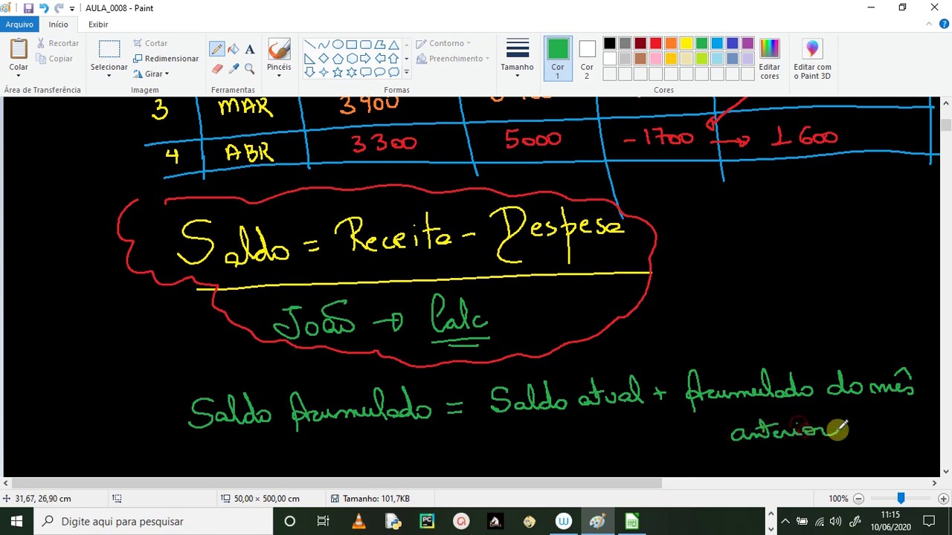
pyautogui.click(685, 43)
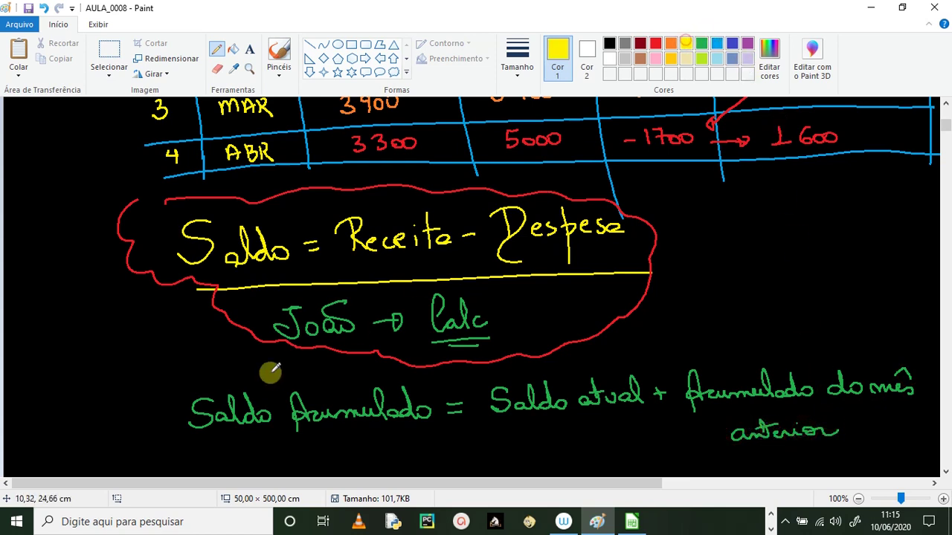
pyautogui.moveTo(238, 365)
pyautogui.mouseDown()
pyautogui.moveTo(206, 362)
pyautogui.moveTo(235, 454)
pyautogui.moveTo(496, 451)
pyautogui.moveTo(673, 464)
pyautogui.moveTo(861, 450)
pyautogui.moveTo(930, 353)
pyautogui.moveTo(737, 320)
pyautogui.moveTo(604, 355)
pyautogui.moveTo(412, 364)
pyautogui.moveTo(229, 359)
pyautogui.mouseUp()
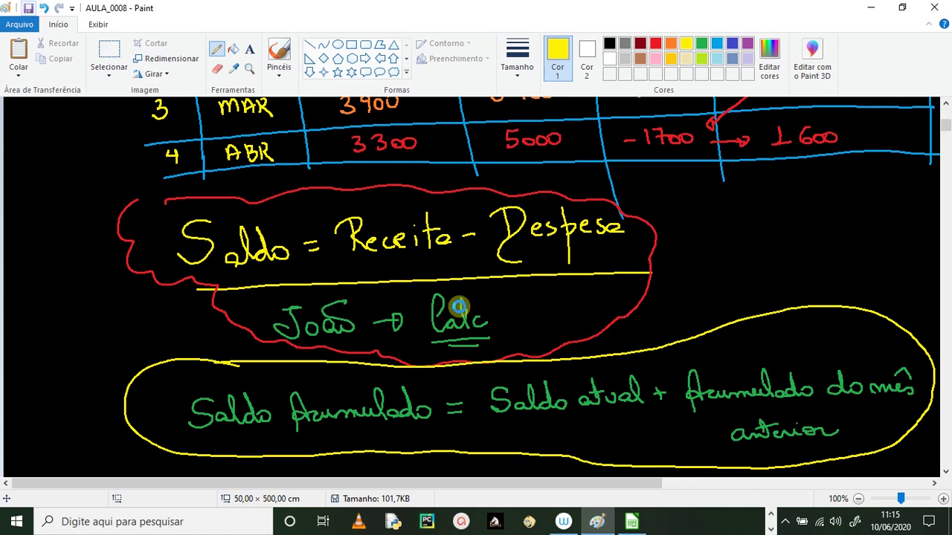
# Switch to LibreOffice Calc and enter the title "Controle Financeiro do ano de 2019" in cell A2.
pyautogui.hotkey('alt', 'Tab')
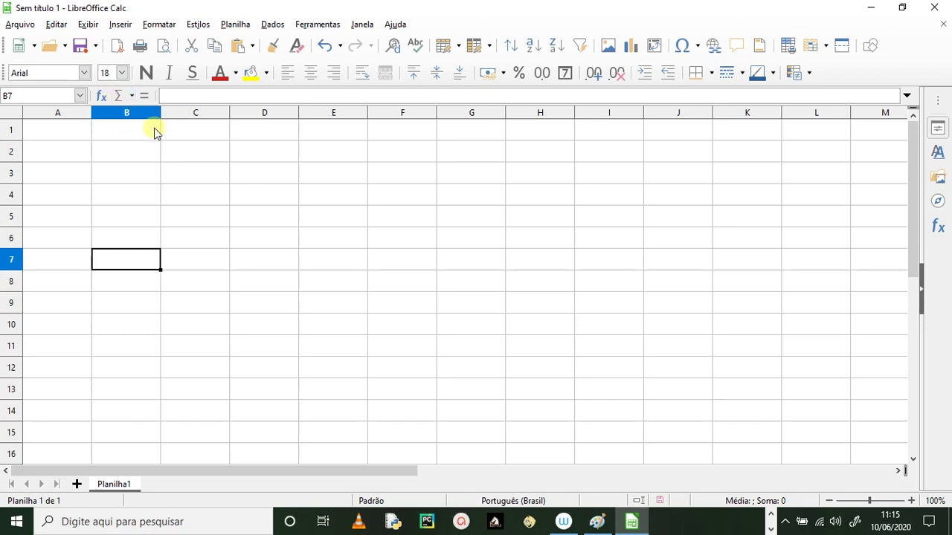
pyautogui.click(67, 152)
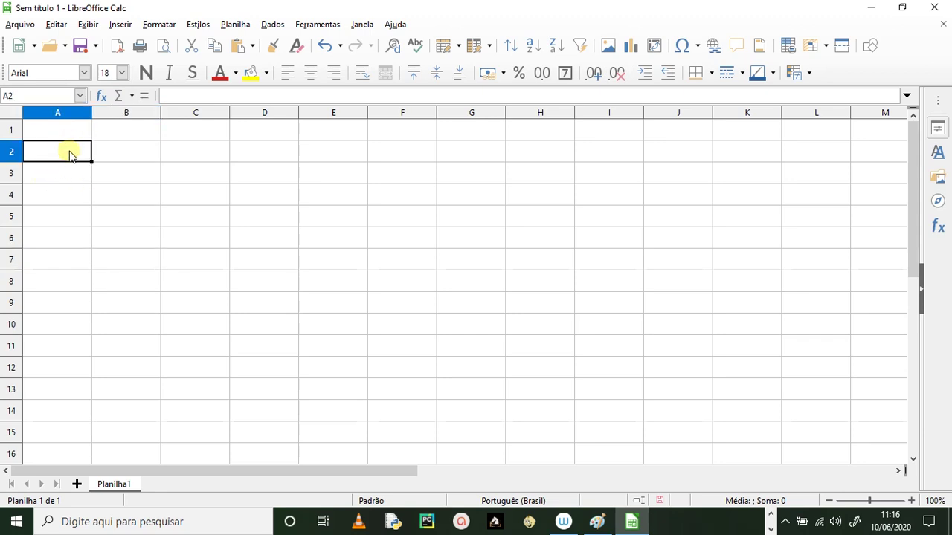
pyautogui.write('c')
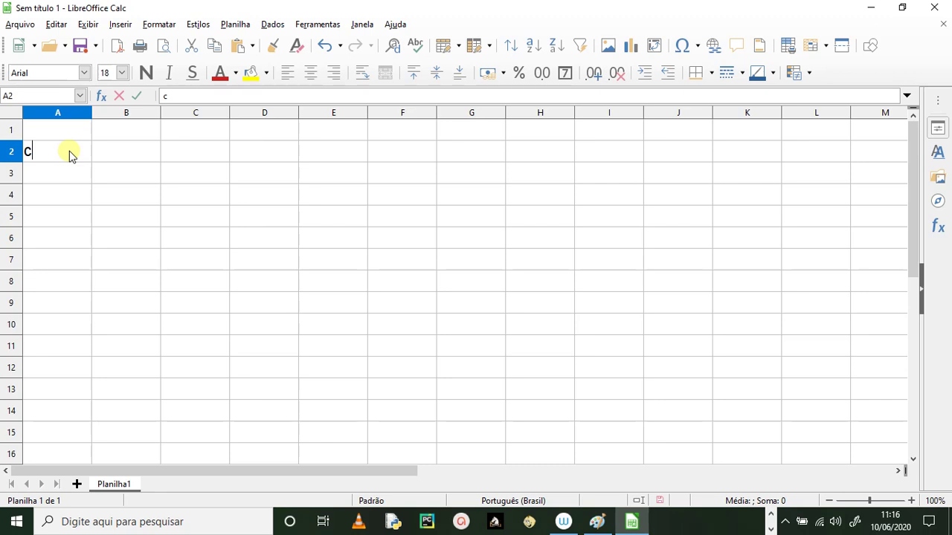
pyautogui.write('ONTROLE')
pyautogui.press('capslock')
pyautogui.write('C')
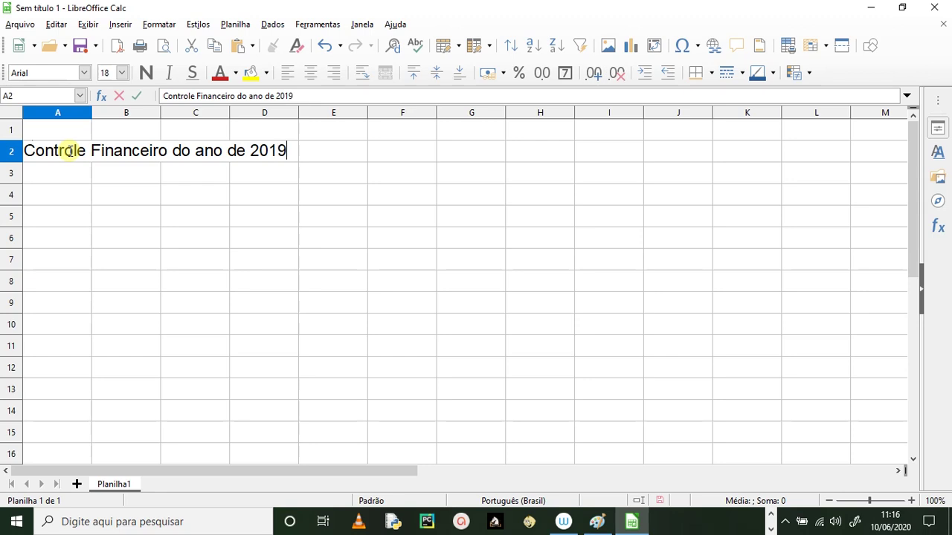
pyautogui.scroll(-1, 69, 151)
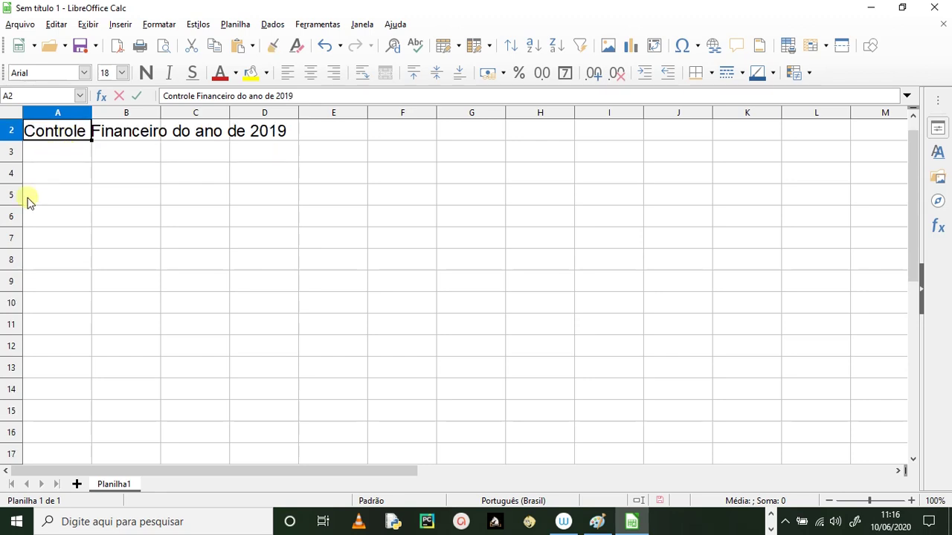
pyautogui.scroll(1, 37, 202)
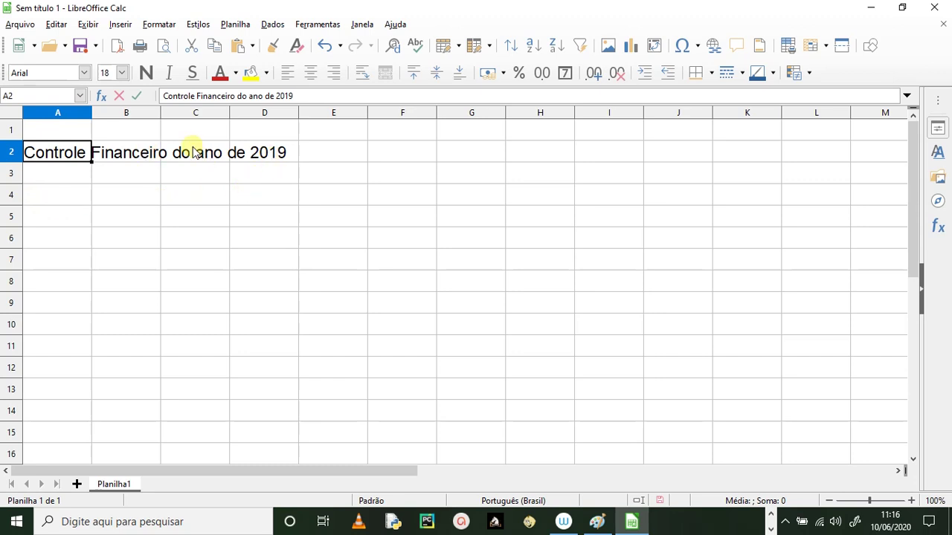
# Enter "Responsável:" followed by the responsible person's first name in cell A4.
pyautogui.click(68, 195)
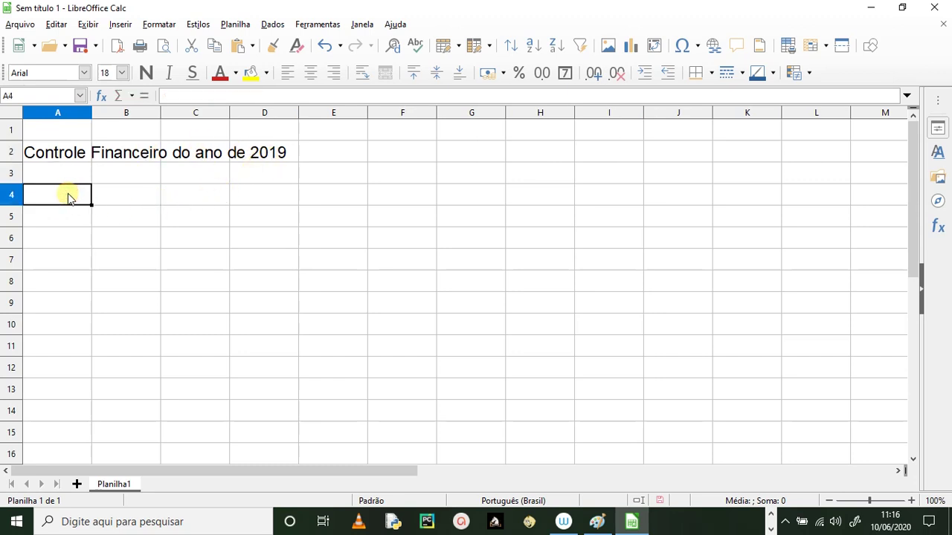
pyautogui.write('Respo')
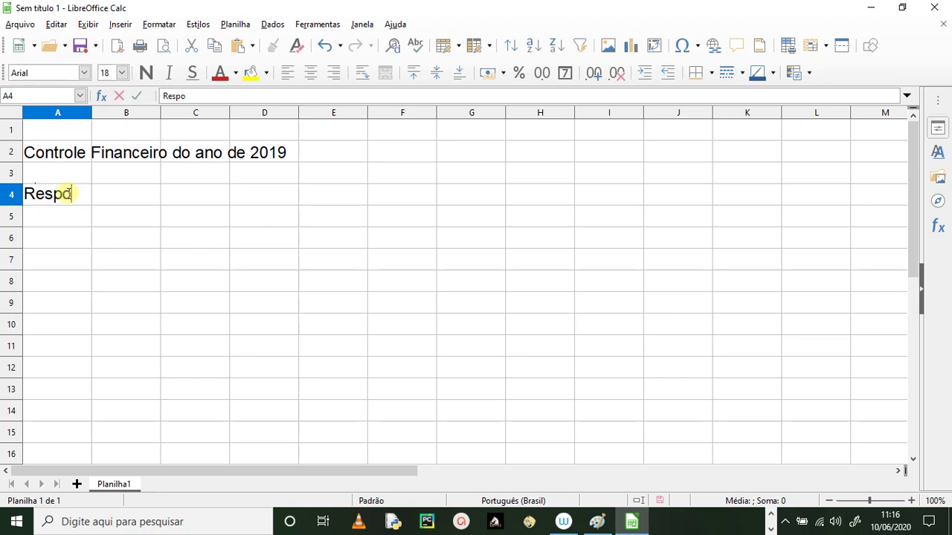
pyautogui.write('ns´v')
pyautogui.write('áv')
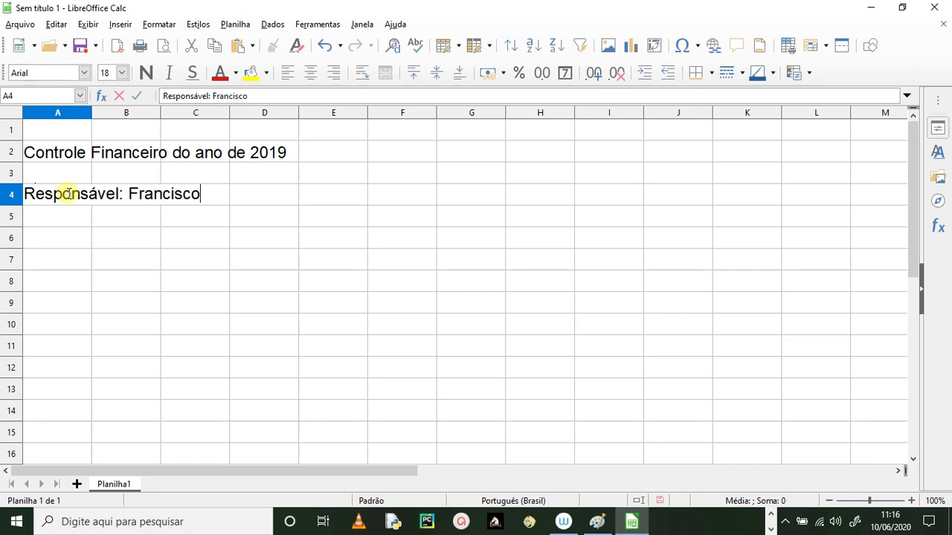
# Enter the headers número, Receitas, Despesas, Saldo and Saldo Acumulado in cells A6 to E6.
pyautogui.click(47, 247)
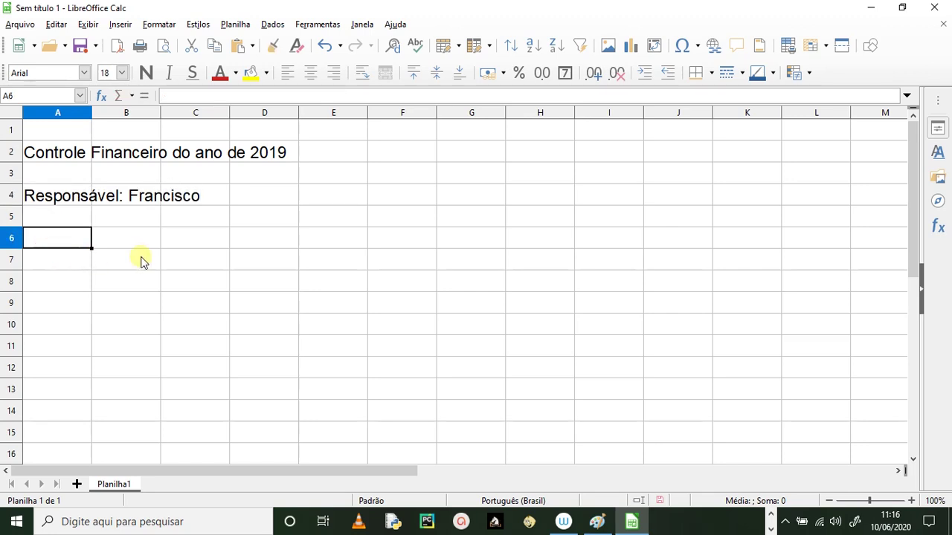
pyautogui.write('número')
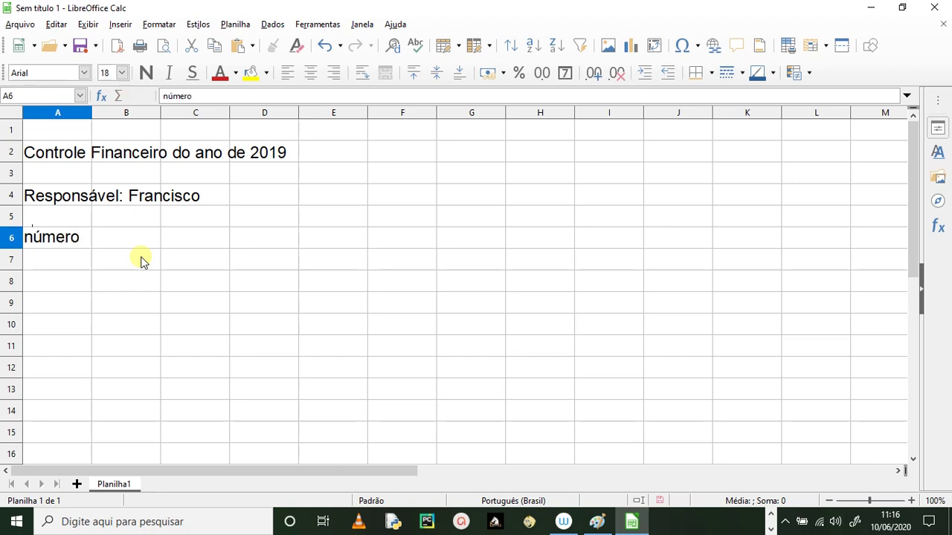
pyautogui.press('Tab')
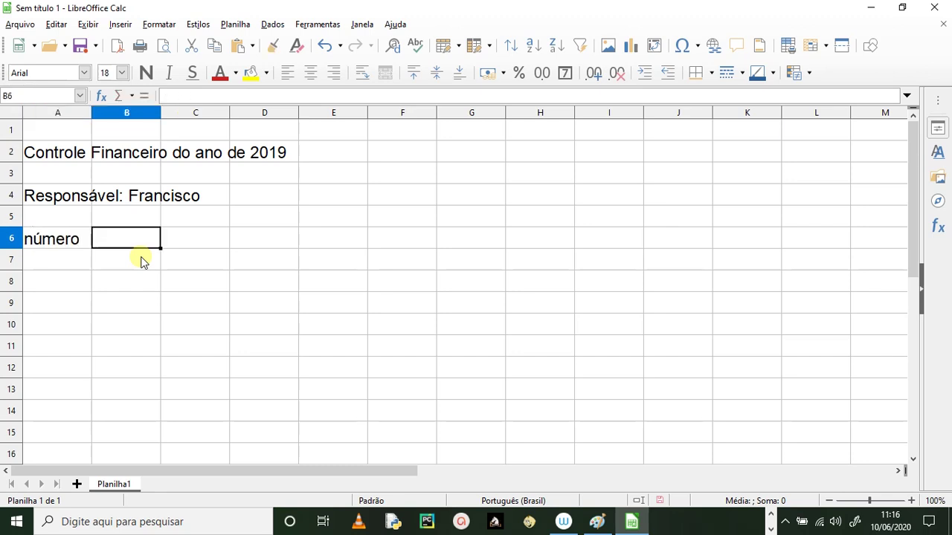
pyautogui.write('Receitas')
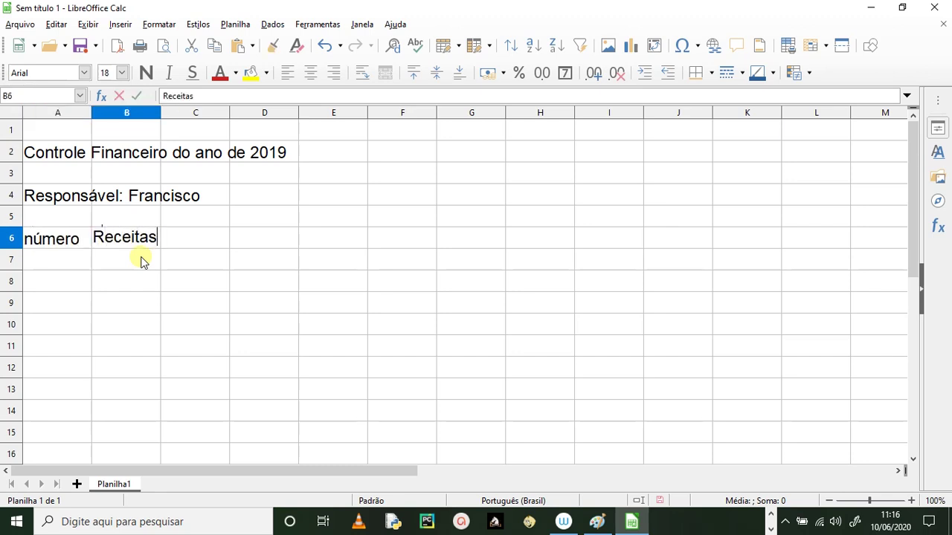
pyautogui.press('Tab')
pyautogui.write('Despe')
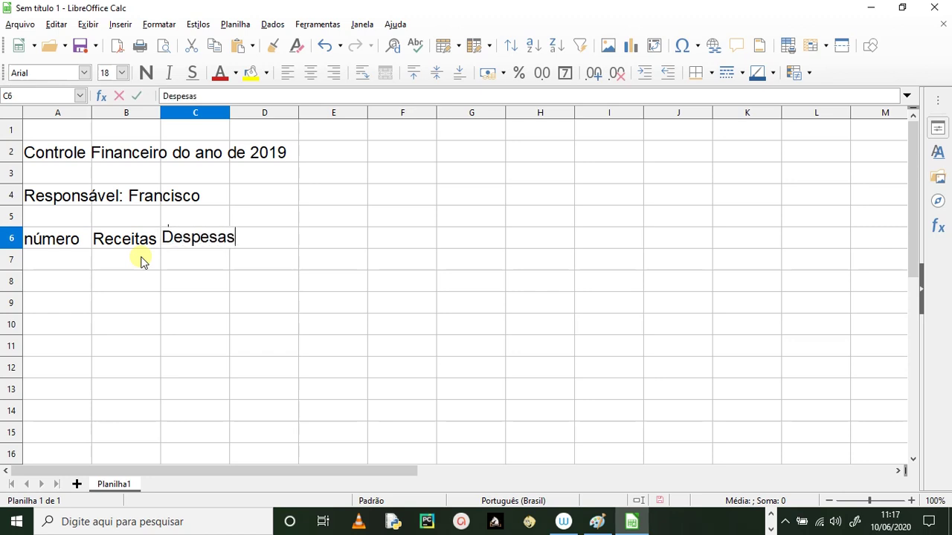
pyautogui.press('Tab')
pyautogui.write('Saldo')
pyautogui.press('Tab')
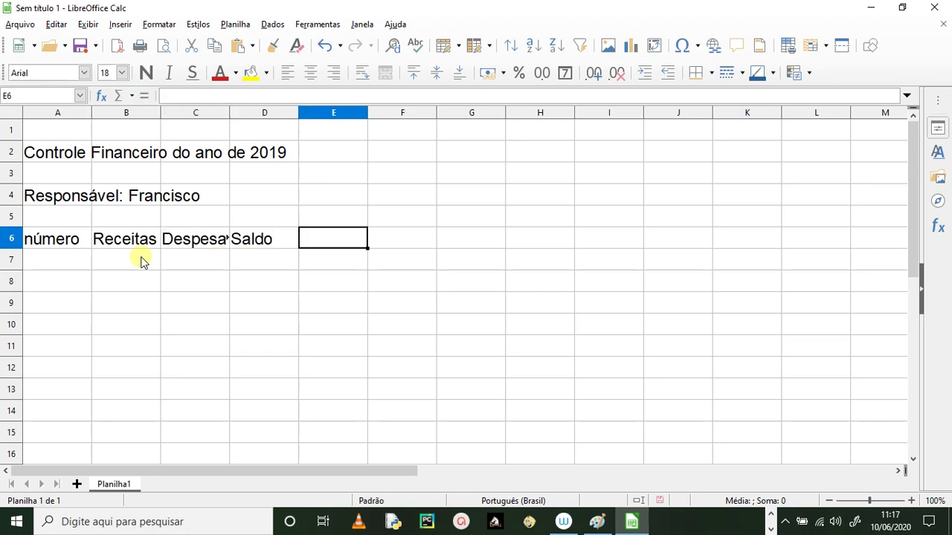
pyautogui.write('Sal')
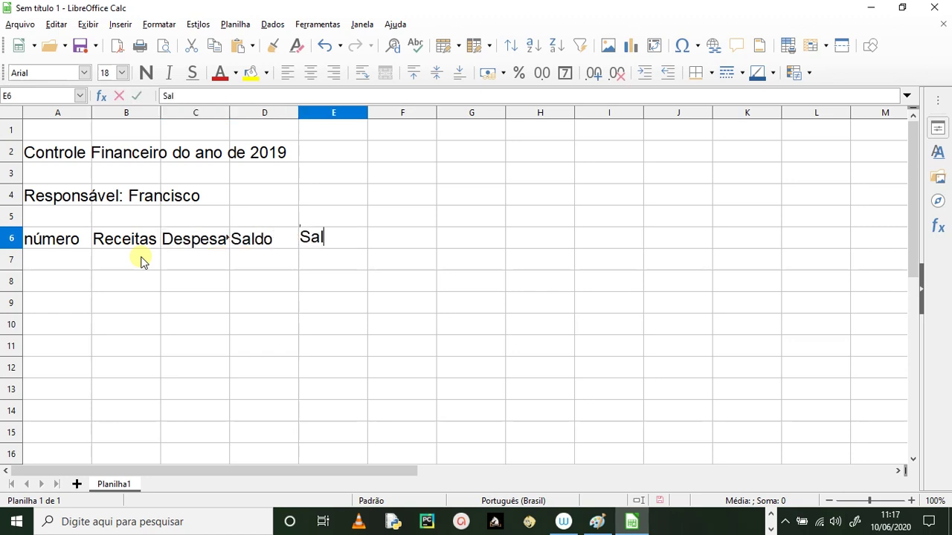
pyautogui.write('do Acum')
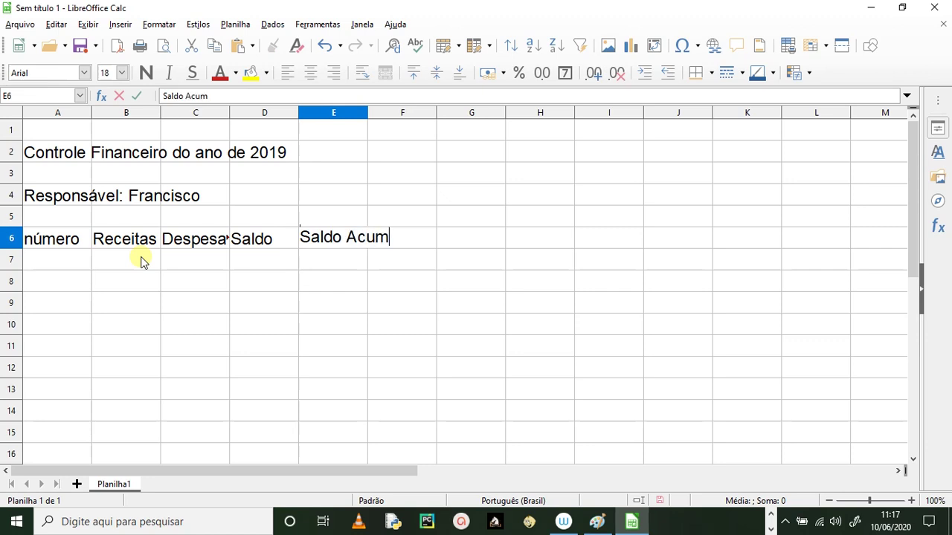
pyautogui.write('ulado')
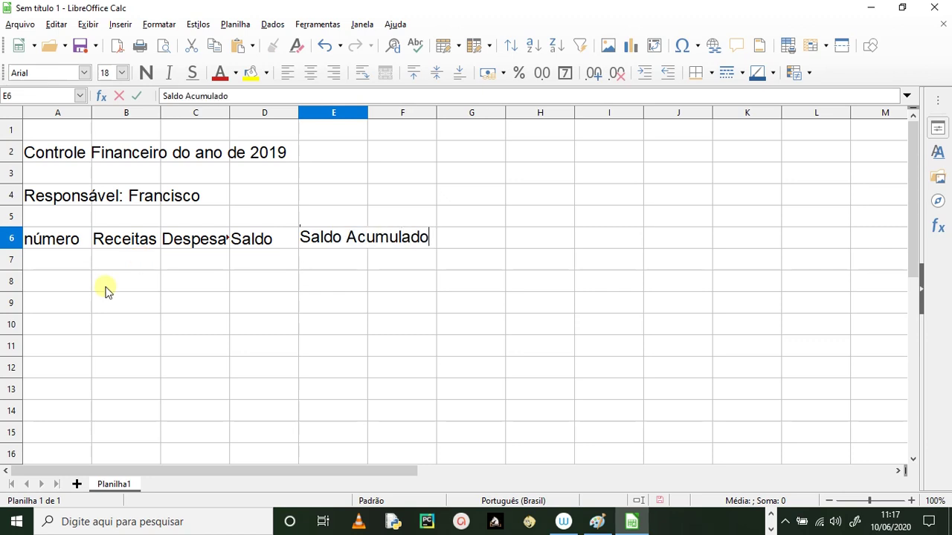
pyautogui.click(105, 290)
# Widen columns A to E so that each row 6 header fits inside its own column with some room.
pyautogui.moveTo(90, 113); pyautogui.dragTo(101, 112)
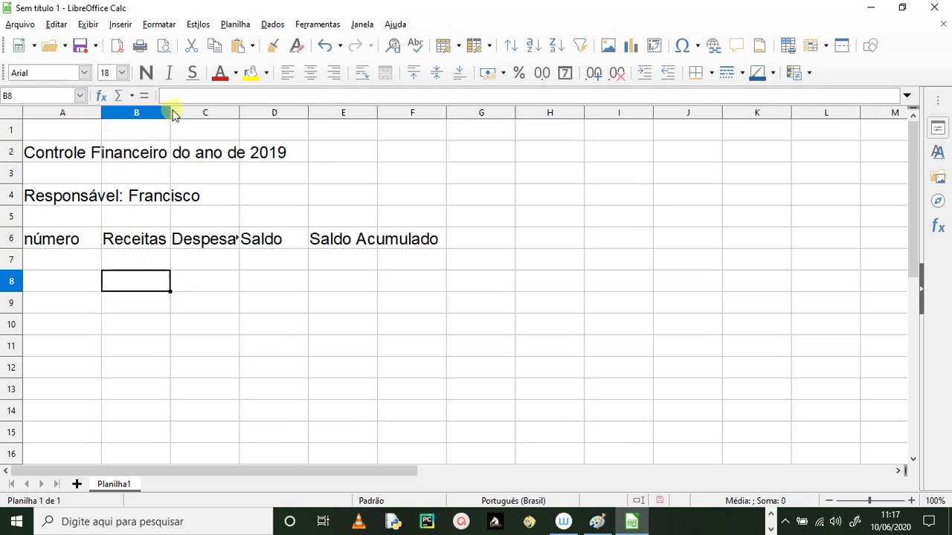
pyautogui.moveTo(172, 112); pyautogui.dragTo(217, 116)
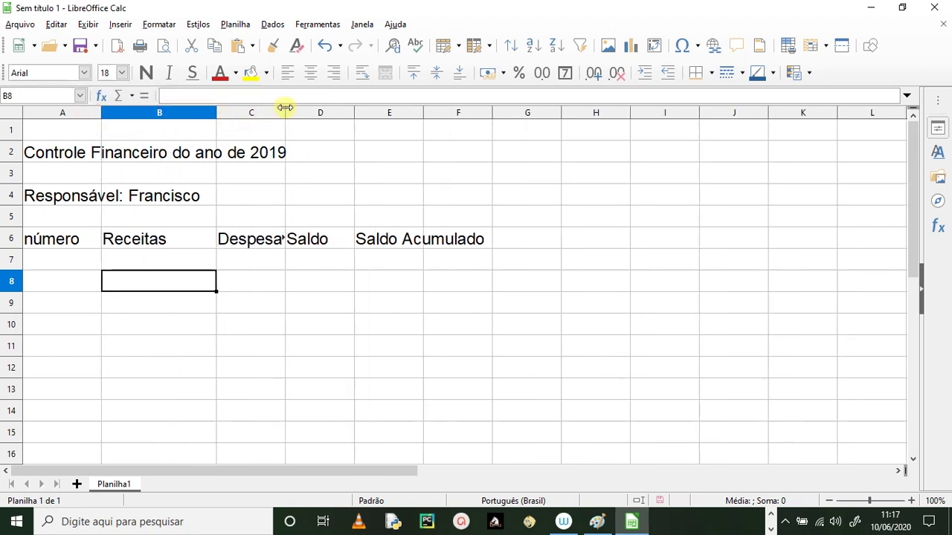
pyautogui.moveTo(285, 108); pyautogui.dragTo(321, 112)
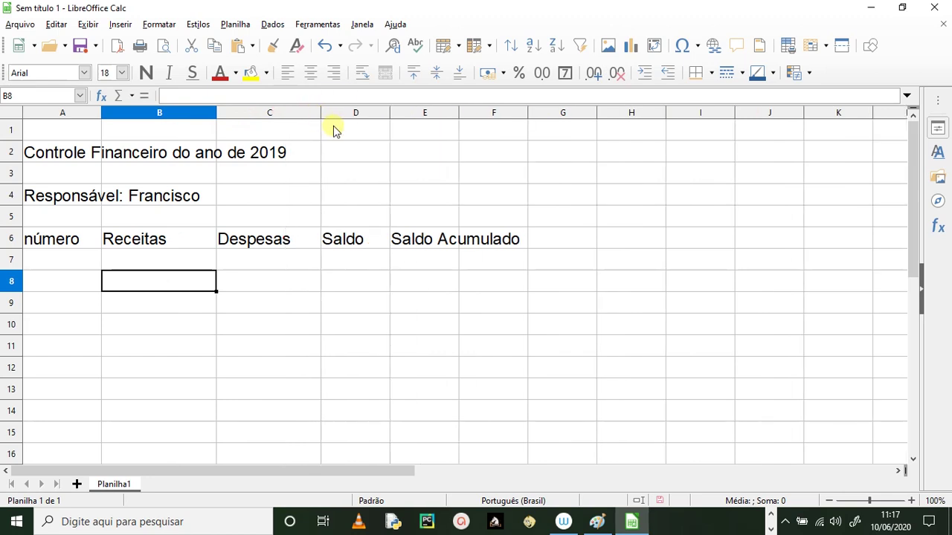
pyautogui.moveTo(394, 111); pyautogui.dragTo(407, 111)
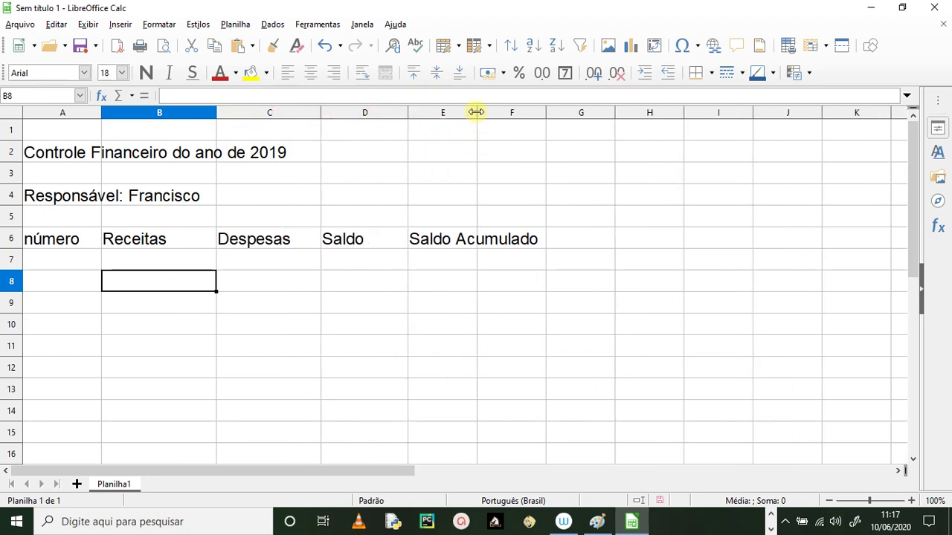
pyautogui.click(479, 117)
pyautogui.moveTo(477, 113); pyautogui.dragTo(553, 130)
pyautogui.click(310, 321)
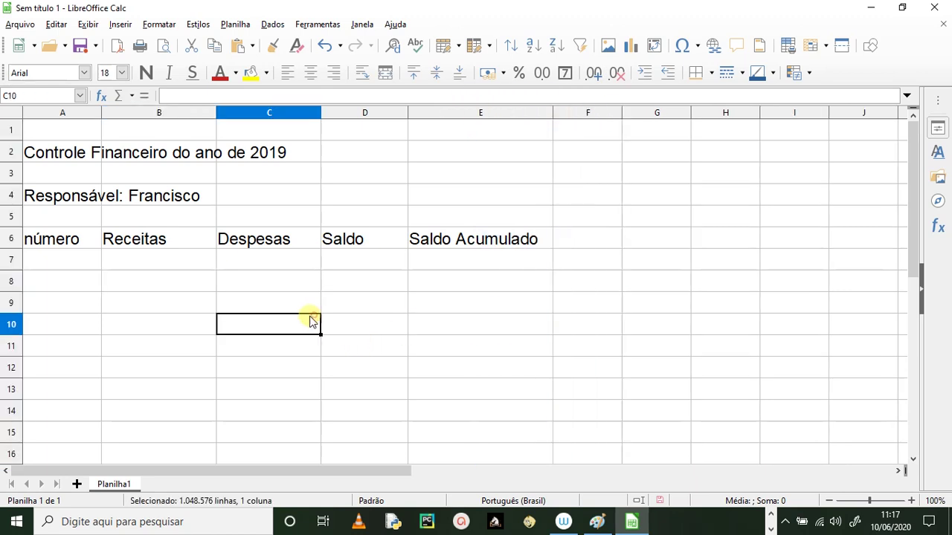
# Centre the headers in A6:E6 horizontally and vertically, and slightly increase the height of row 6.
pyautogui.moveTo(57, 240); pyautogui.dragTo(471, 246)
pyautogui.click(310, 73)
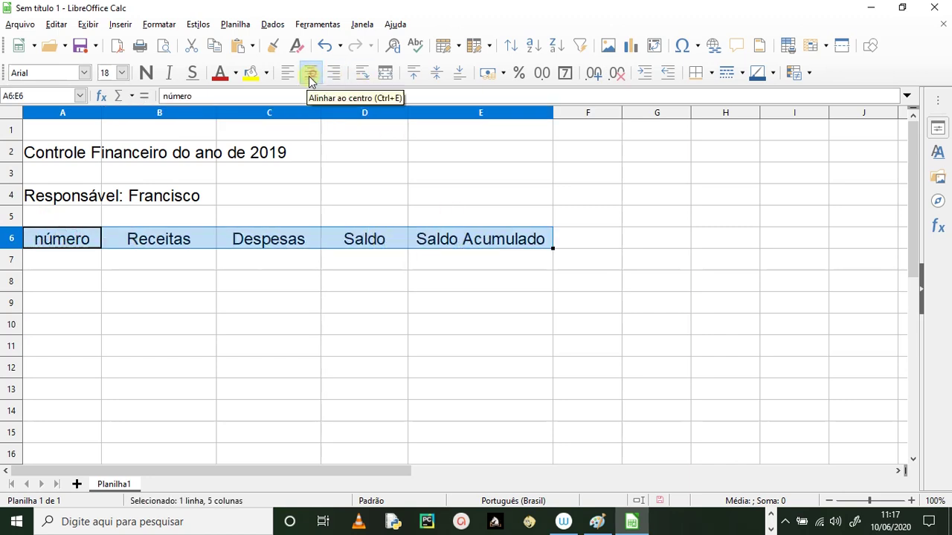
pyautogui.click(434, 74)
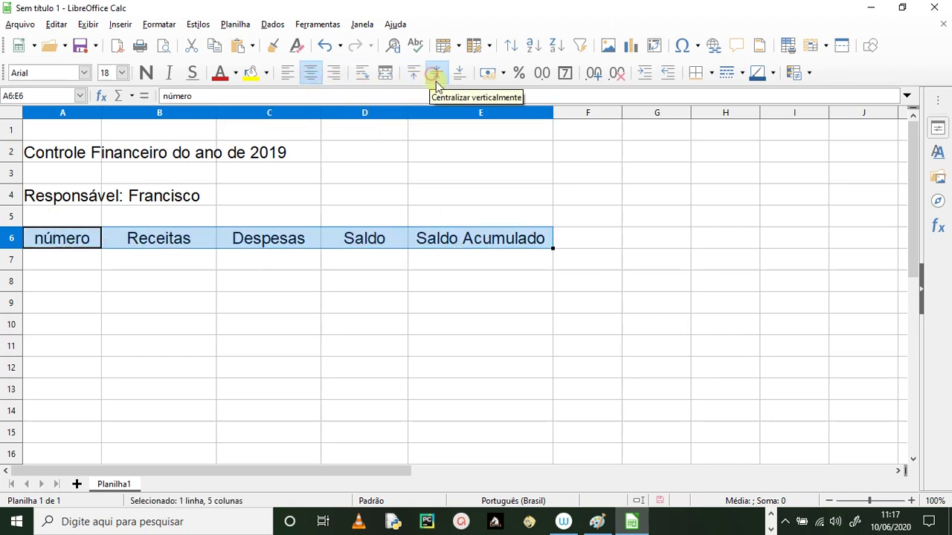
pyautogui.click(156, 318)
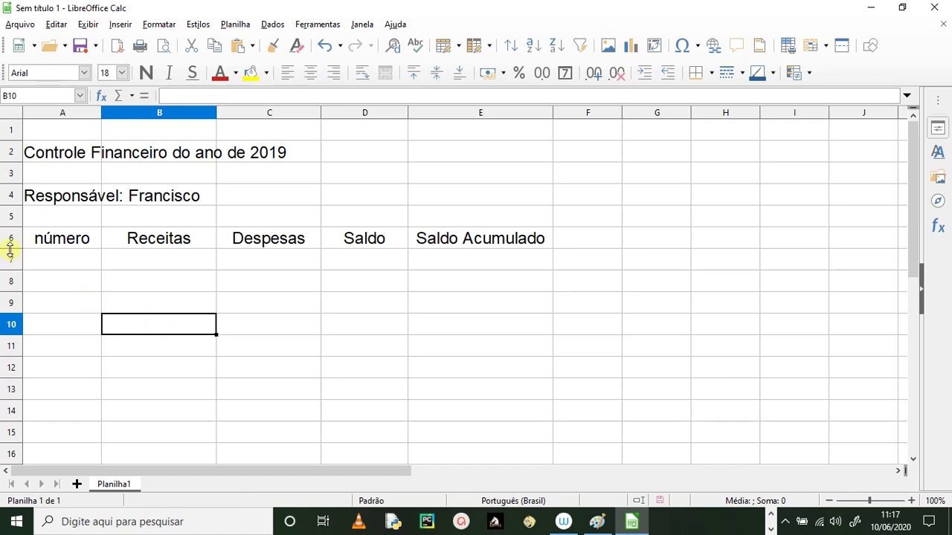
pyautogui.moveTo(11, 249); pyautogui.dragTo(15, 255)
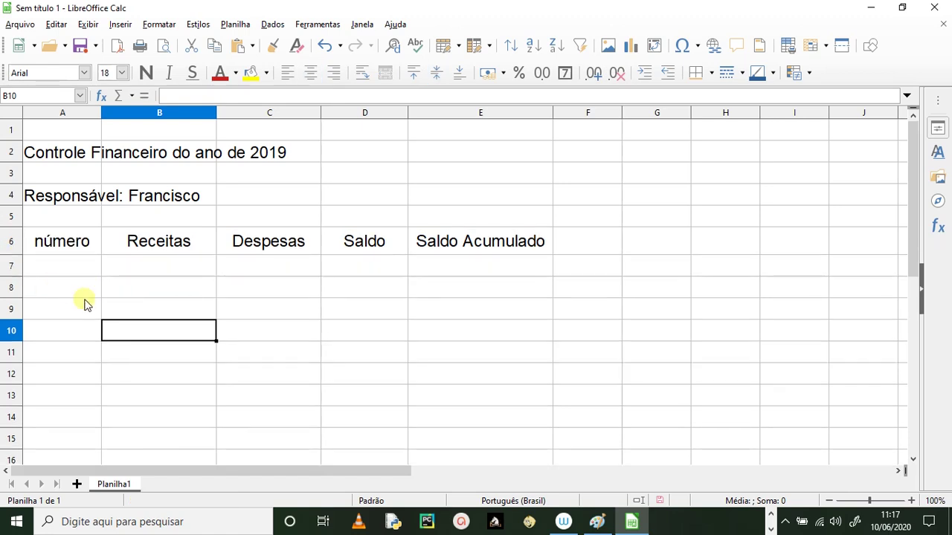
pyautogui.click(323, 294)
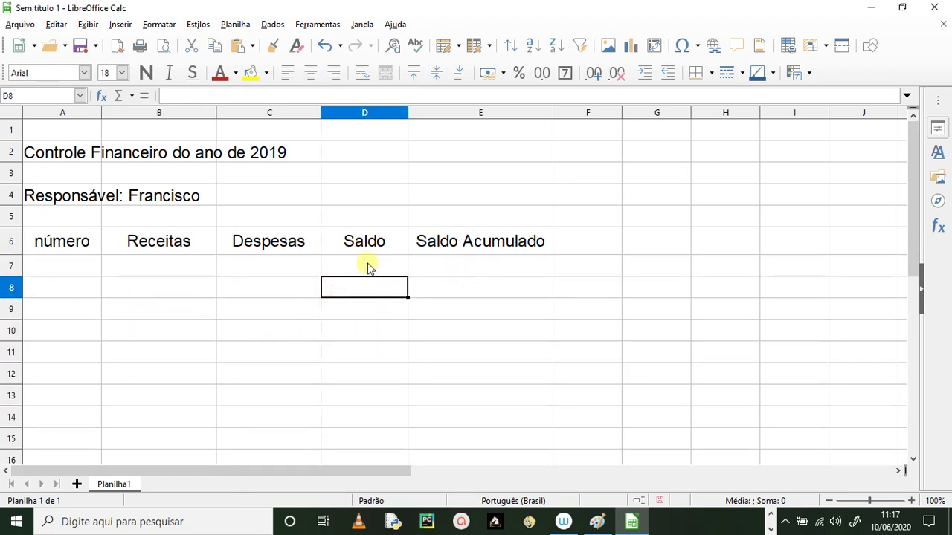
pyautogui.click(99, 248)
pyautogui.click(135, 239)
pyautogui.click(235, 237)
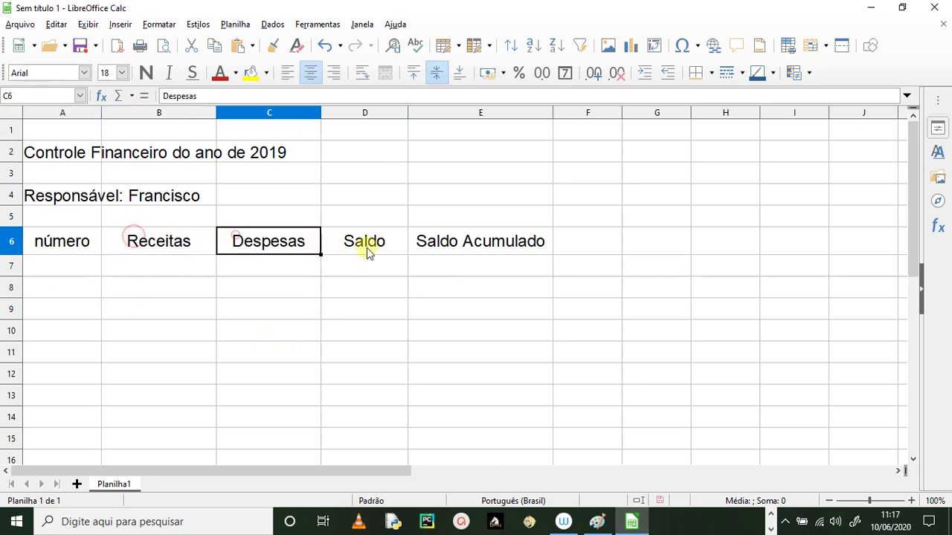
pyautogui.click(365, 247)
pyautogui.click(463, 235)
# Enter 1 in cell A7 and fill the series down to 12 in cell A18.
pyautogui.click(75, 273)
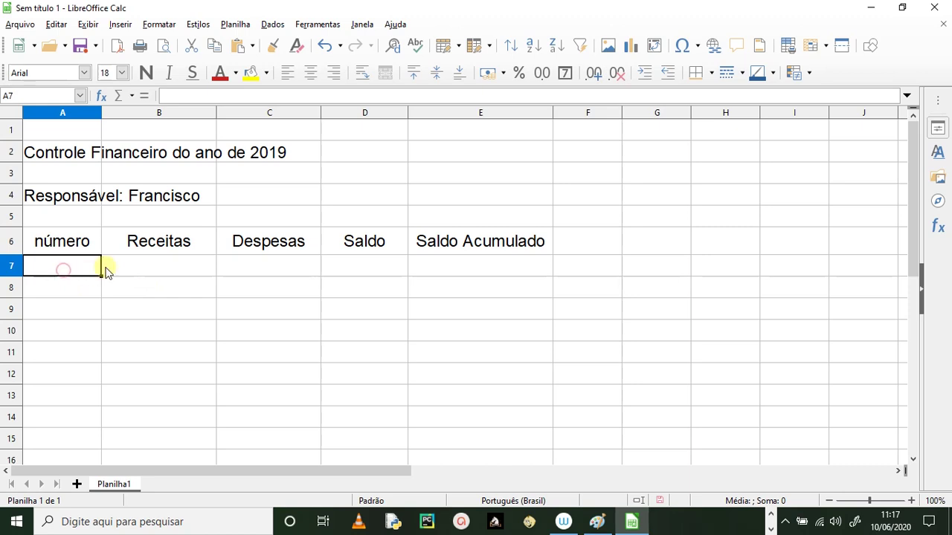
pyautogui.write('1')
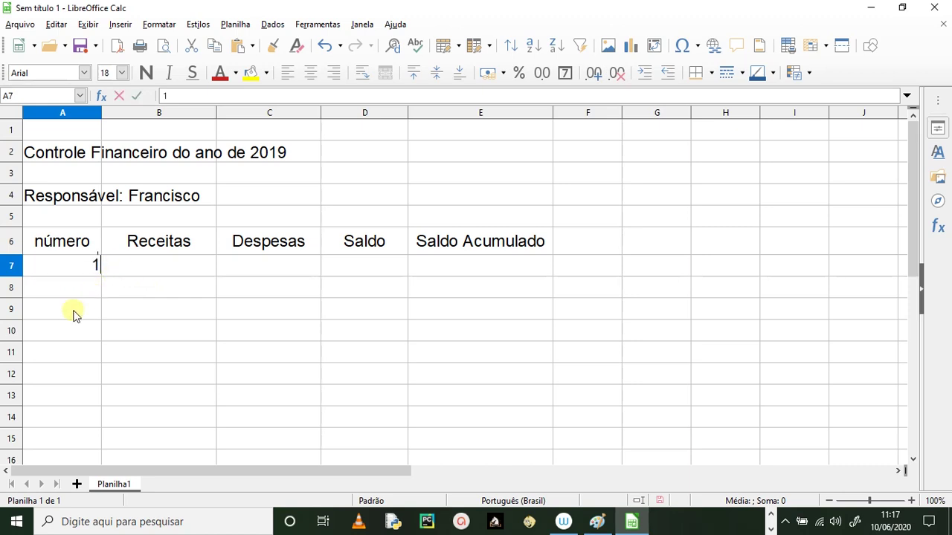
pyautogui.click(74, 310)
pyautogui.click(84, 268)
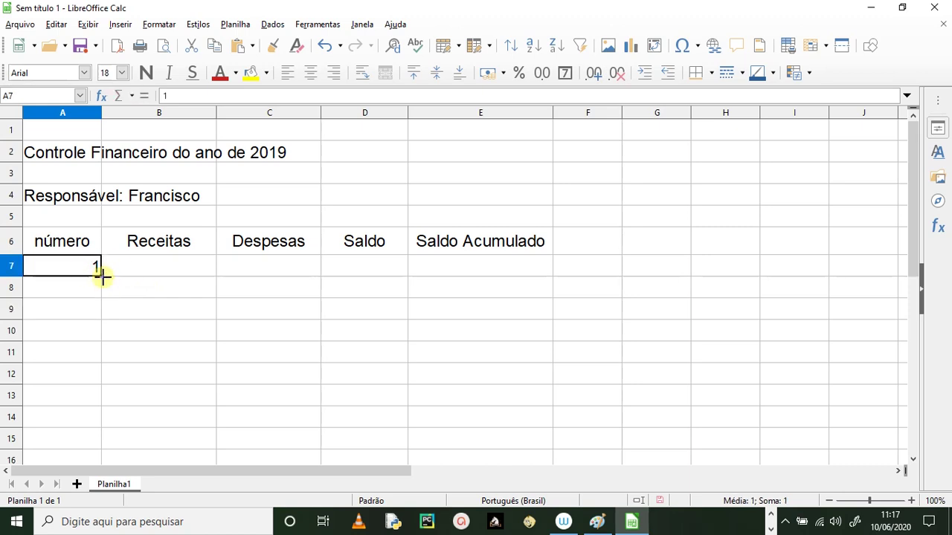
pyautogui.moveTo(100, 276); pyautogui.dragTo(93, 374)
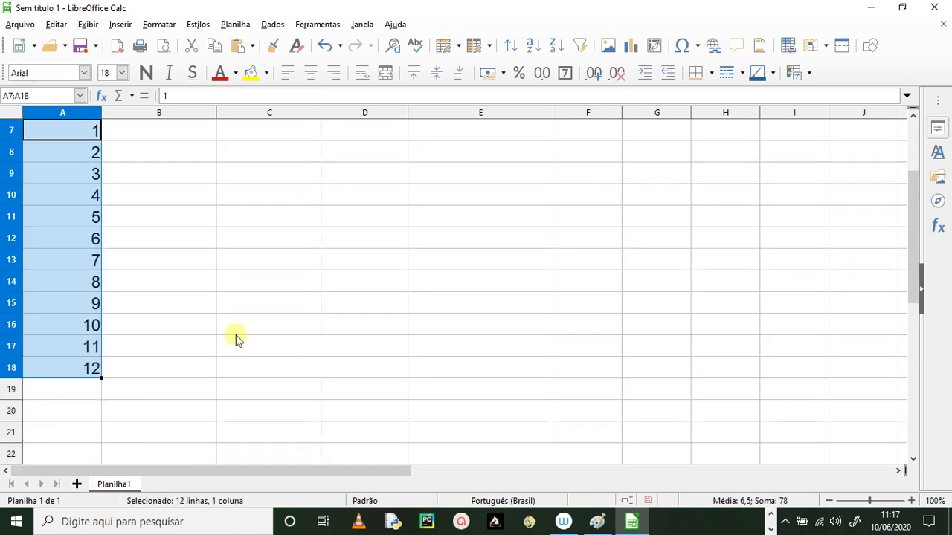
# Centre the month numbers in A7:A18 horizontally and vertically.
pyautogui.scroll(2, 236, 337)
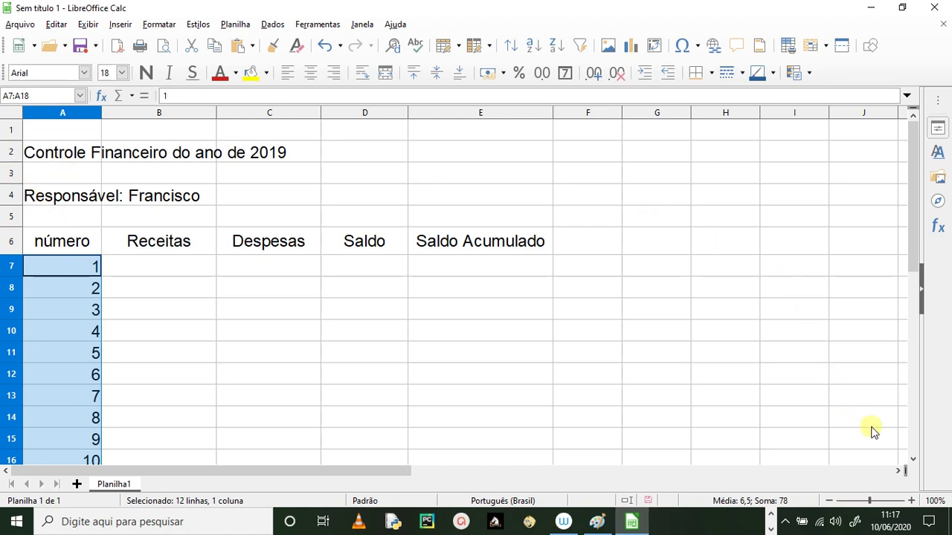
pyautogui.click(913, 459)
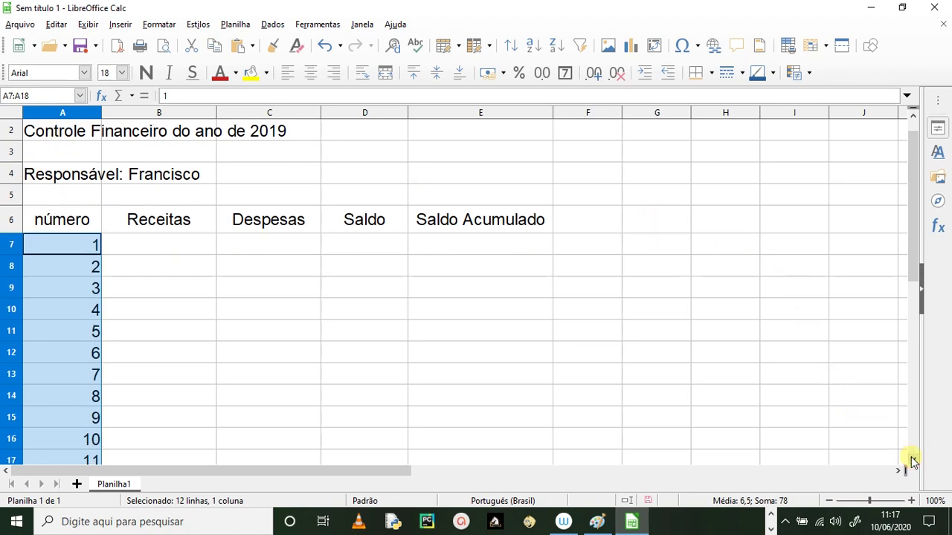
pyautogui.click(912, 459)
pyautogui.click(903, 455)
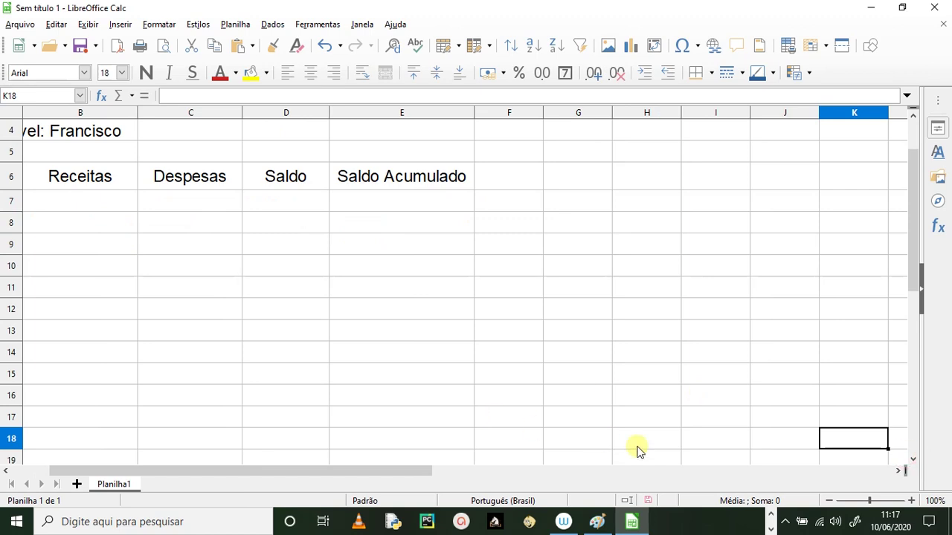
pyautogui.moveTo(385, 471); pyautogui.dragTo(265, 497)
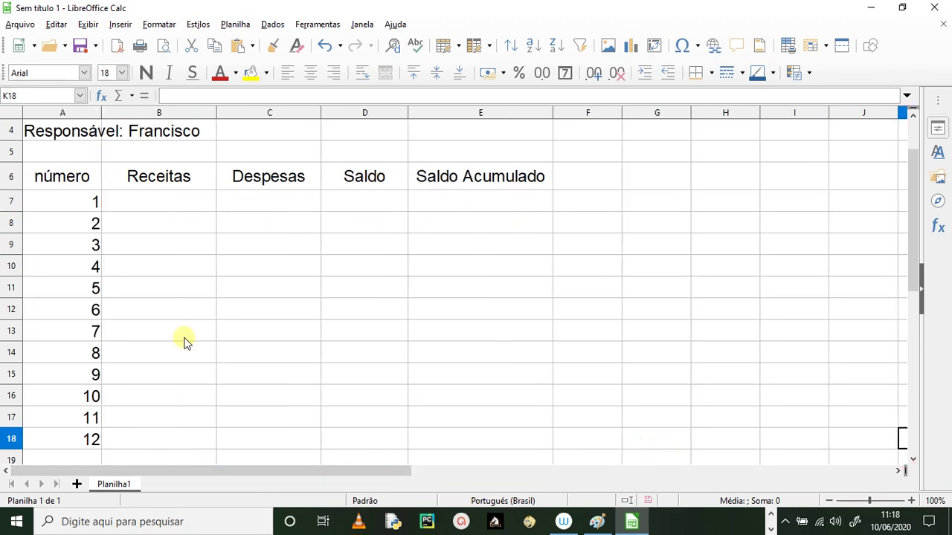
pyautogui.click(146, 202)
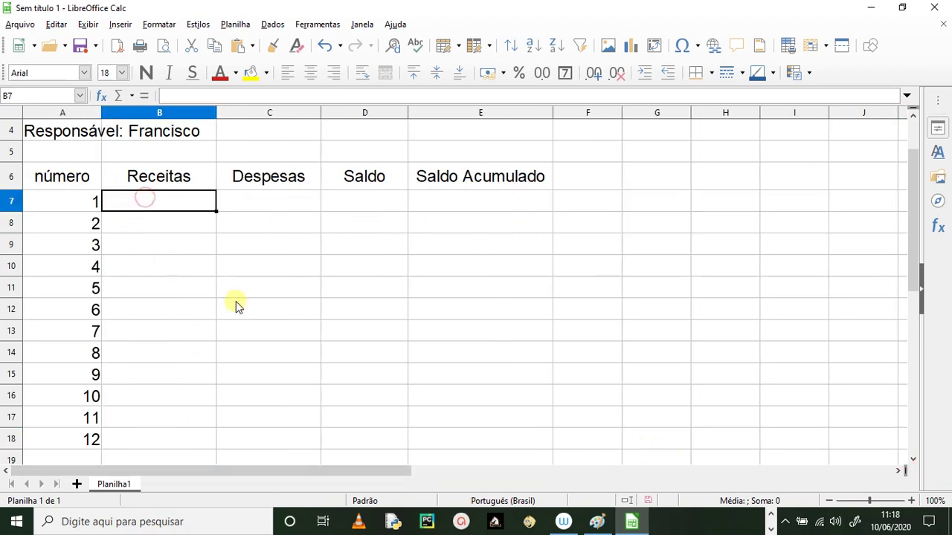
pyautogui.moveTo(56, 205); pyautogui.dragTo(85, 441)
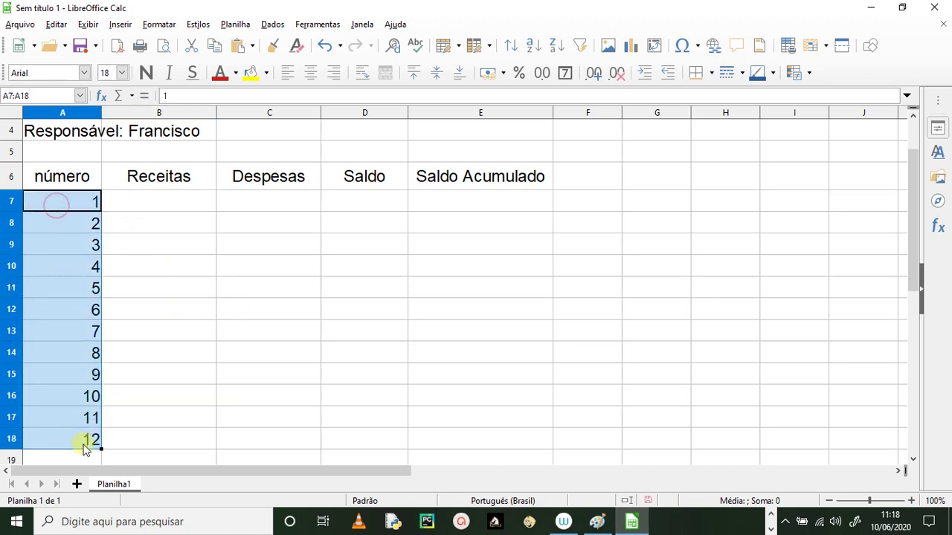
pyautogui.click(311, 73)
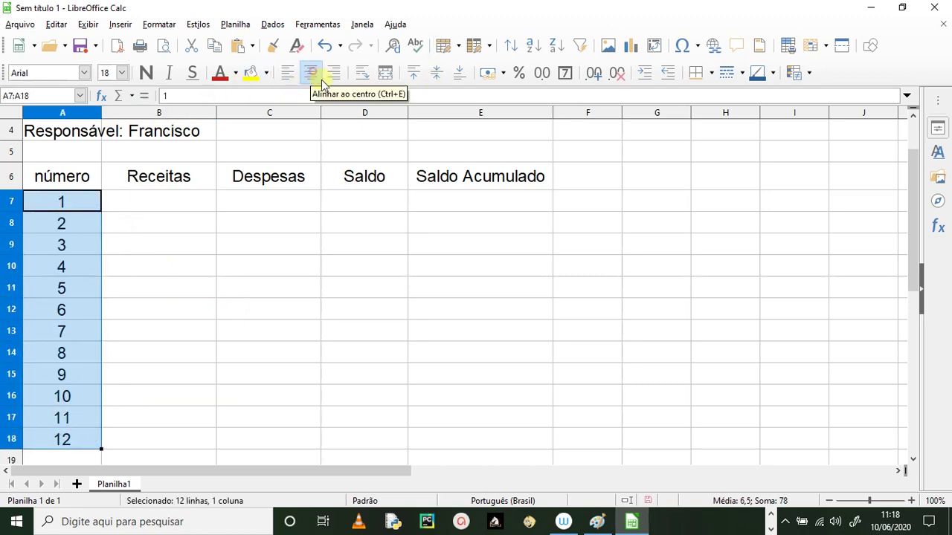
pyautogui.click(436, 72)
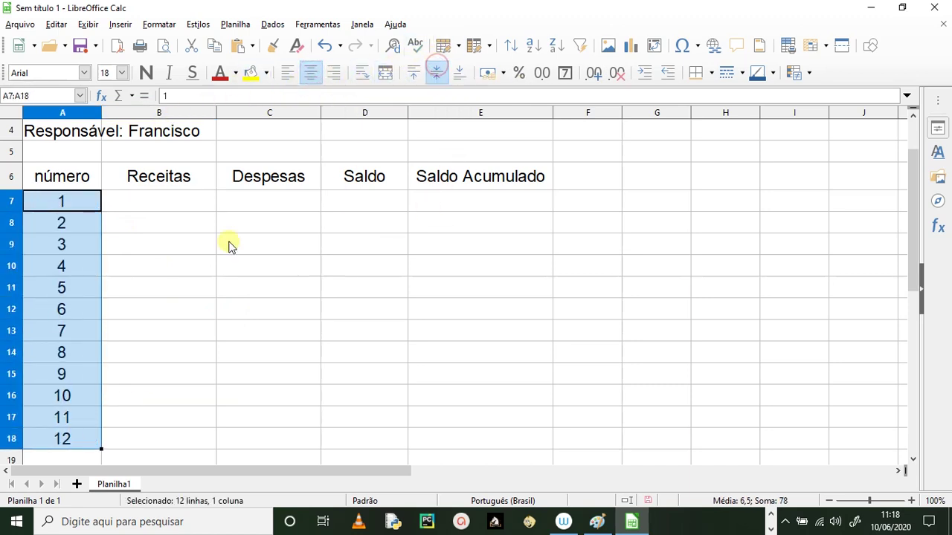
# Enter 3500 under Receitas in cell B7 and 2900 under Despesas in cell C7.
pyautogui.click(174, 214)
pyautogui.moveTo(159, 198); pyautogui.dragTo(182, 273)
pyautogui.click(159, 203)
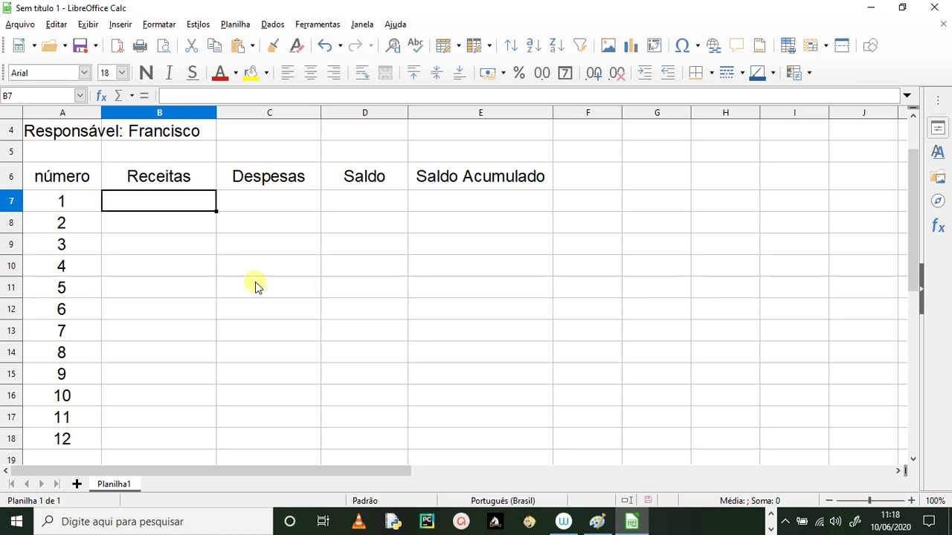
pyautogui.write('3500')
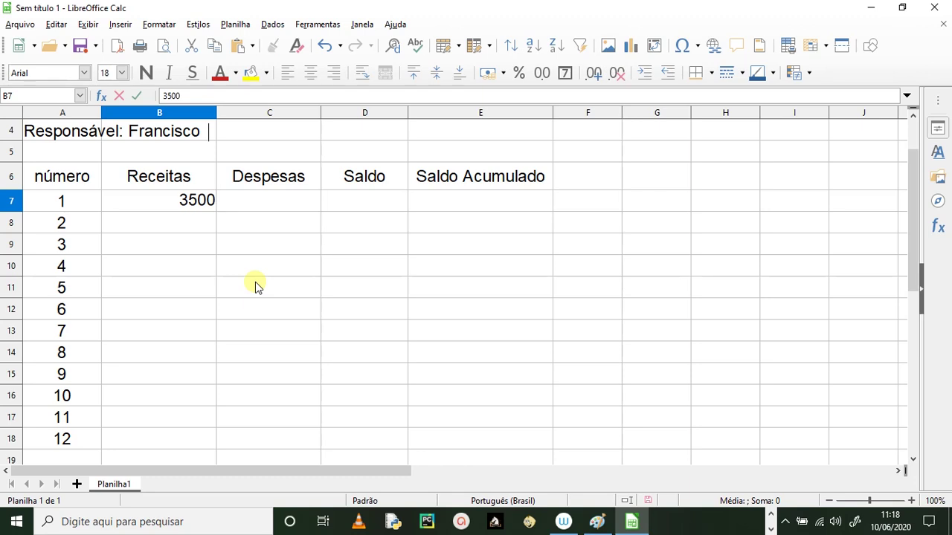
pyautogui.press('Return')
pyautogui.hscroll(1, 255, 287)
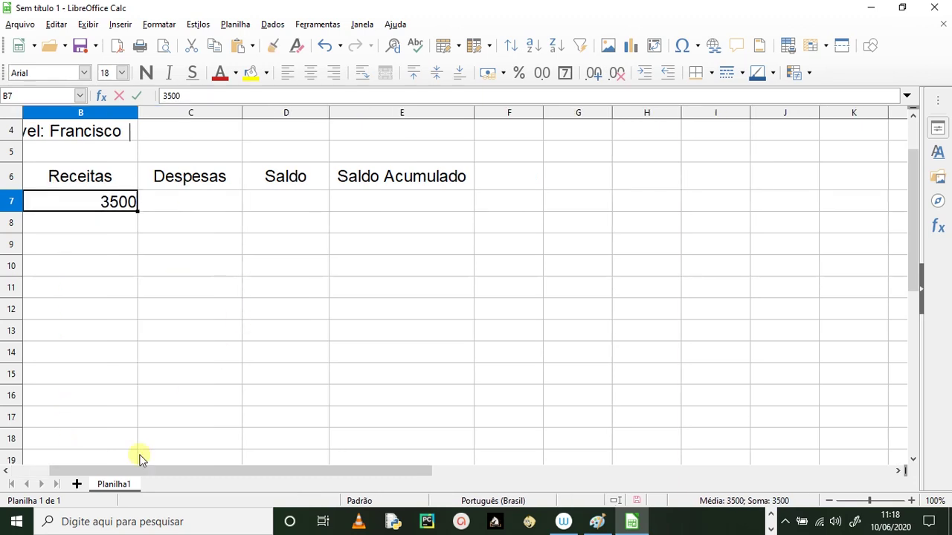
pyautogui.moveTo(144, 469); pyautogui.dragTo(128, 466)
pyautogui.click(283, 209)
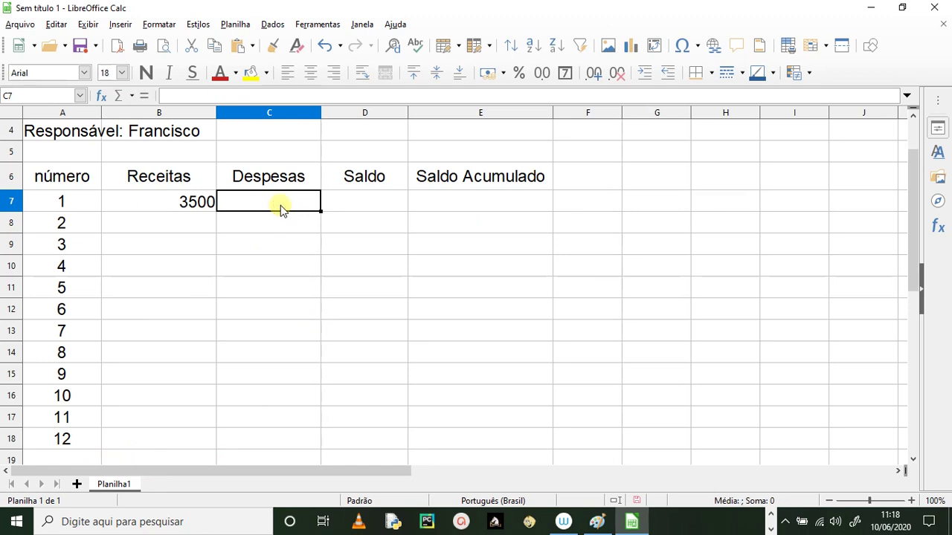
pyautogui.write('2900')
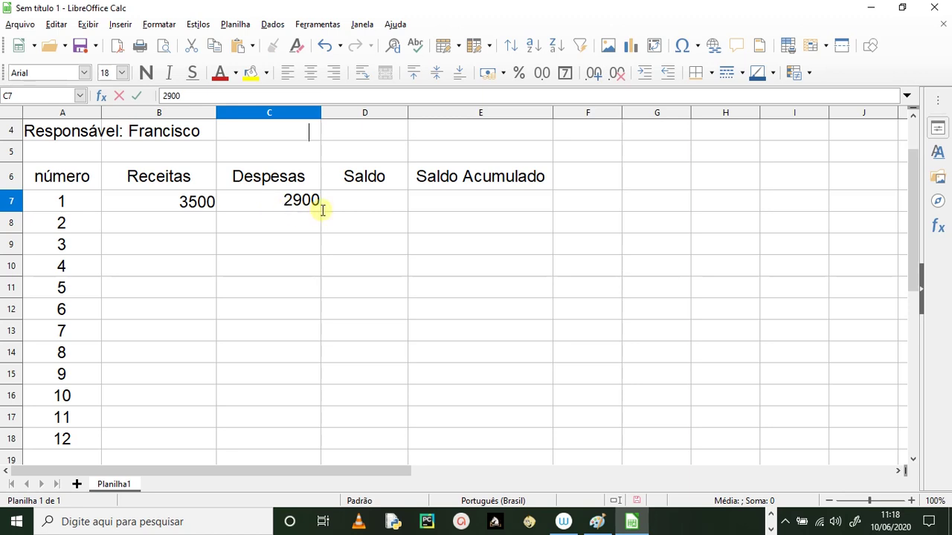
# Enter the Saldo formula =B7-C7 in cell D7, subtracting the expenses from the income.
pyautogui.click(349, 206)
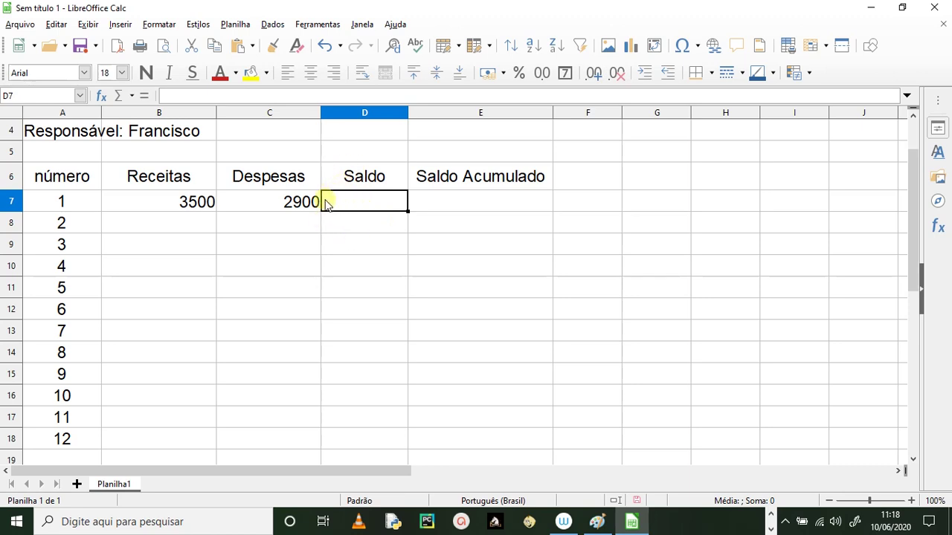
pyautogui.write('=')
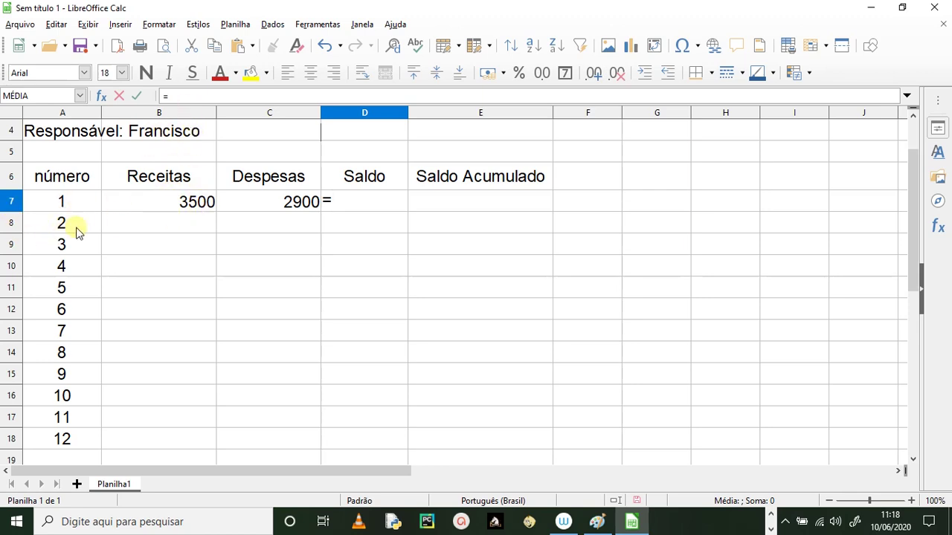
pyautogui.click(195, 208)
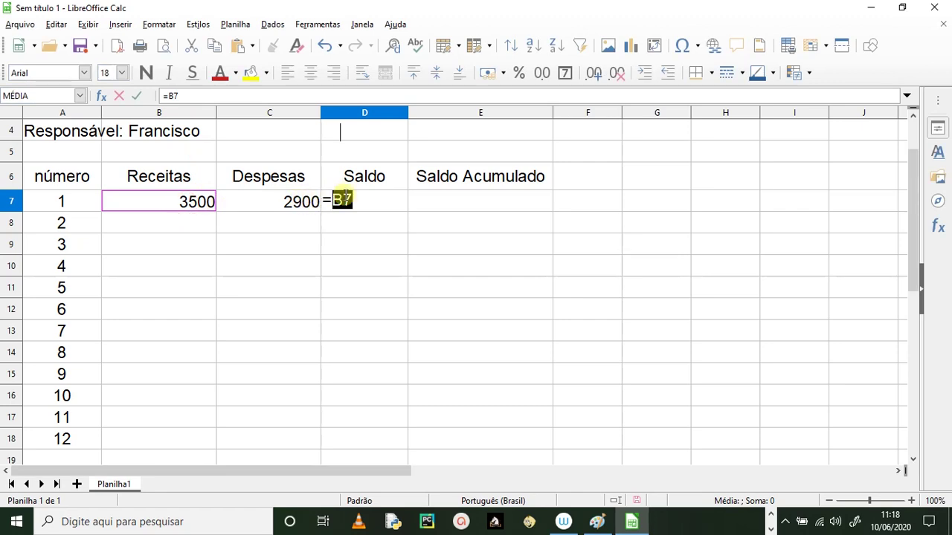
pyautogui.write('-')
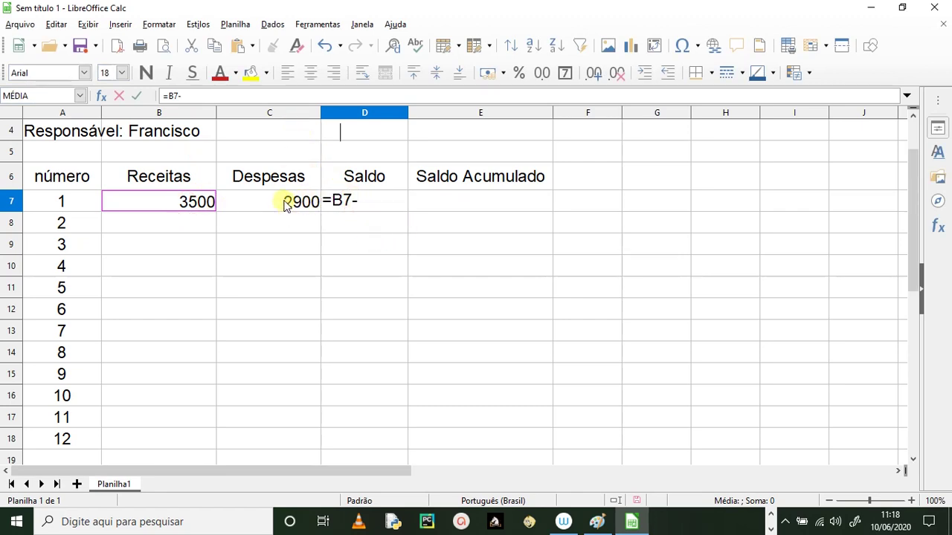
pyautogui.click(240, 205)
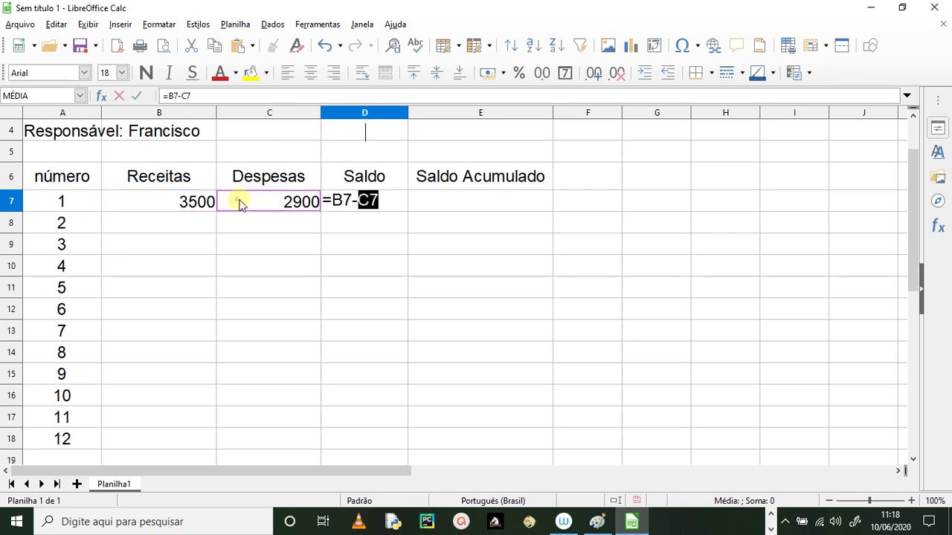
pyautogui.click(394, 201)
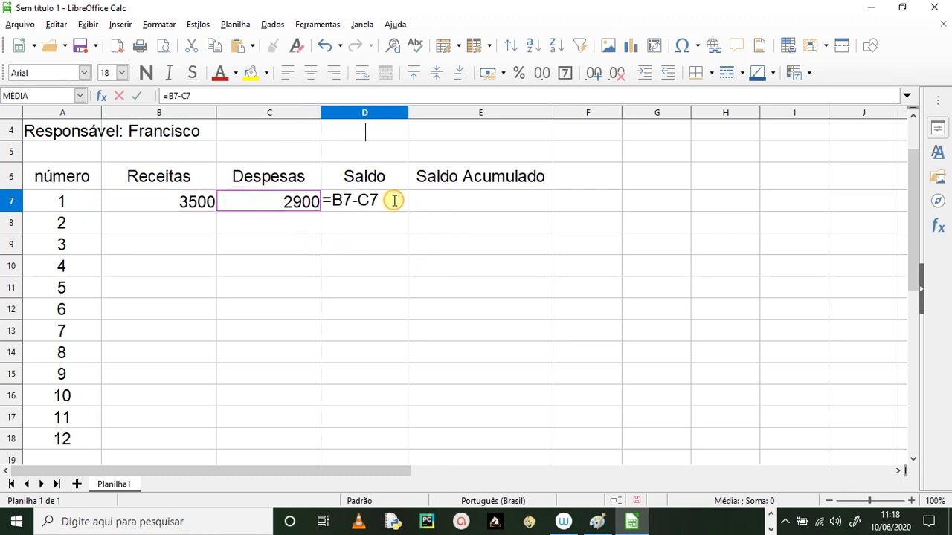
pyautogui.press('Return')
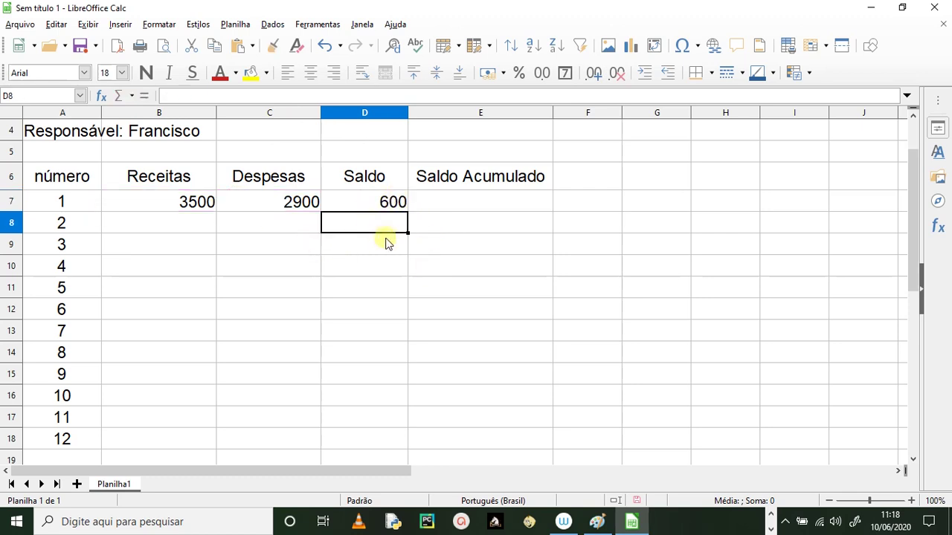
# Enter the formula =D7 in cell E7 as the first Saldo Acumulado value.
pyautogui.moveTo(373, 256); pyautogui.dragTo(394, 247)
pyautogui.click(449, 203)
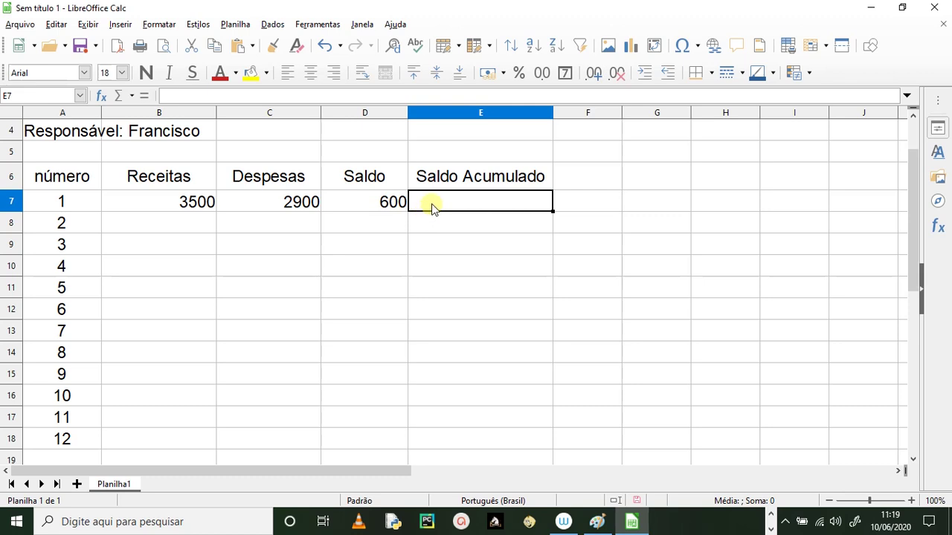
pyautogui.write('=')
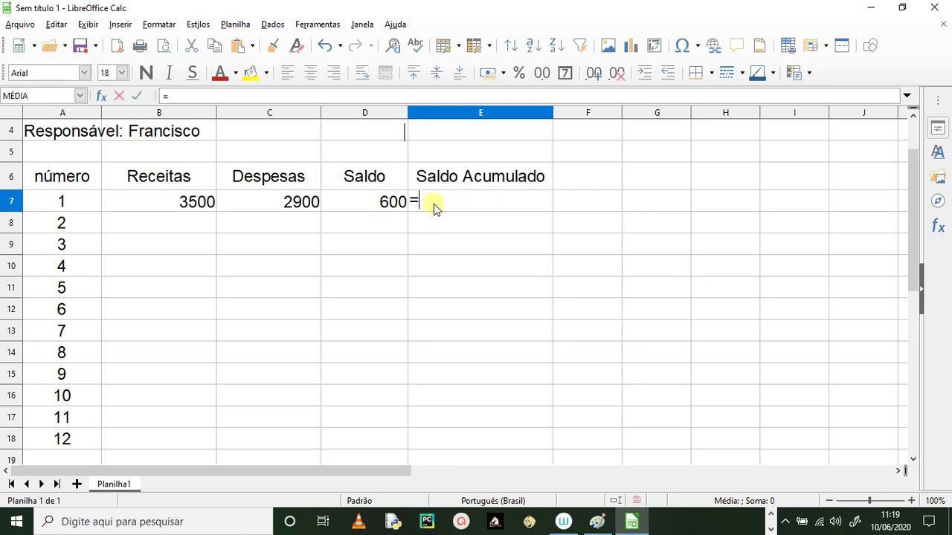
pyautogui.click(363, 211)
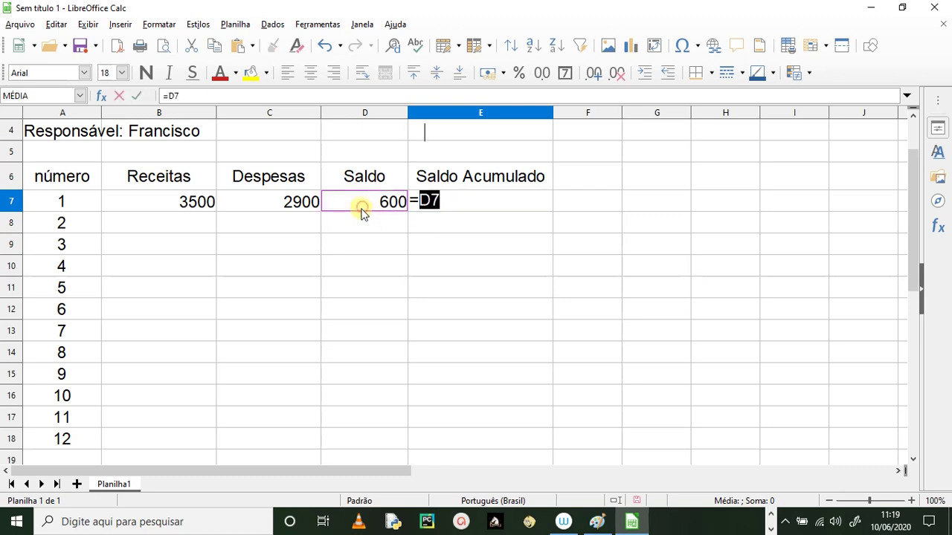
pyautogui.press('Return')
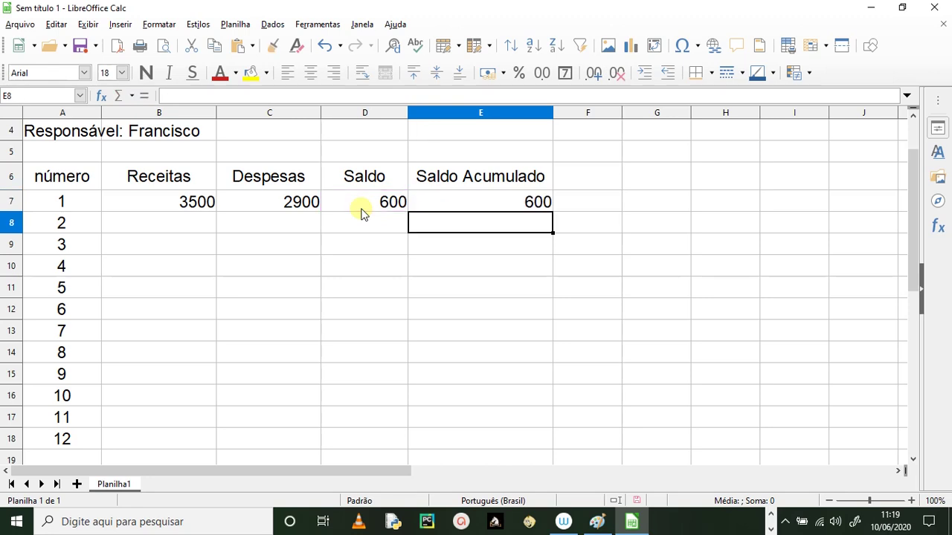
# Change the month 1 values to 4500 for Receitas in B7 and 3100 for Despesas in C7.
pyautogui.click(192, 209)
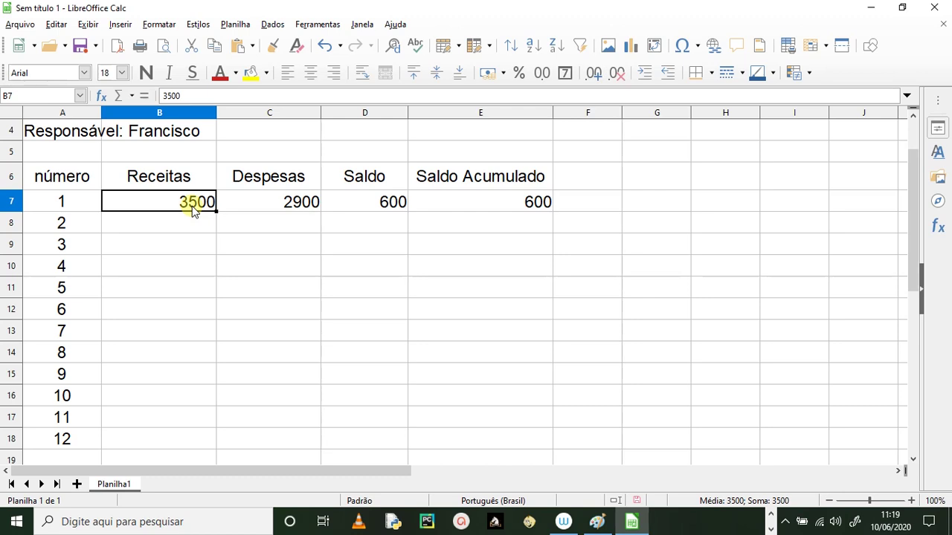
pyautogui.write('45')
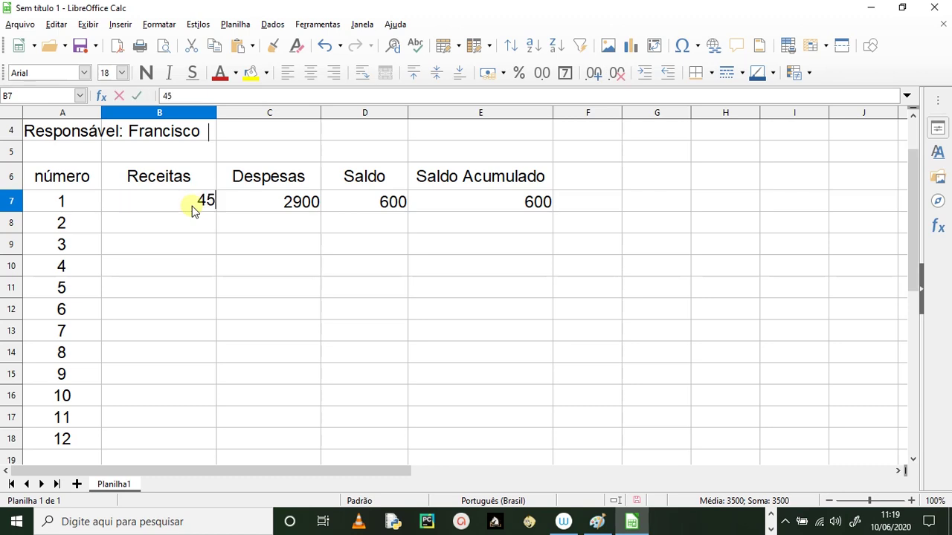
pyautogui.press('Tab')
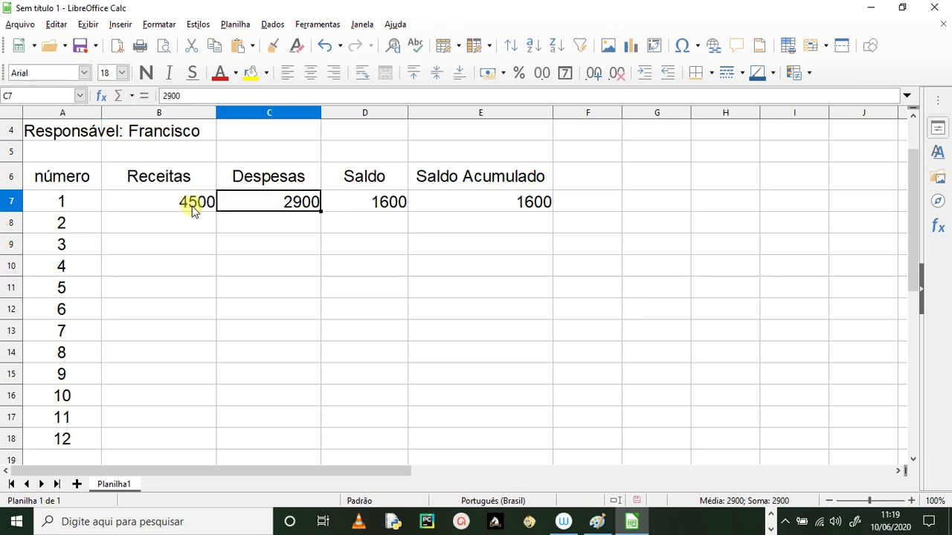
pyautogui.write('3100')
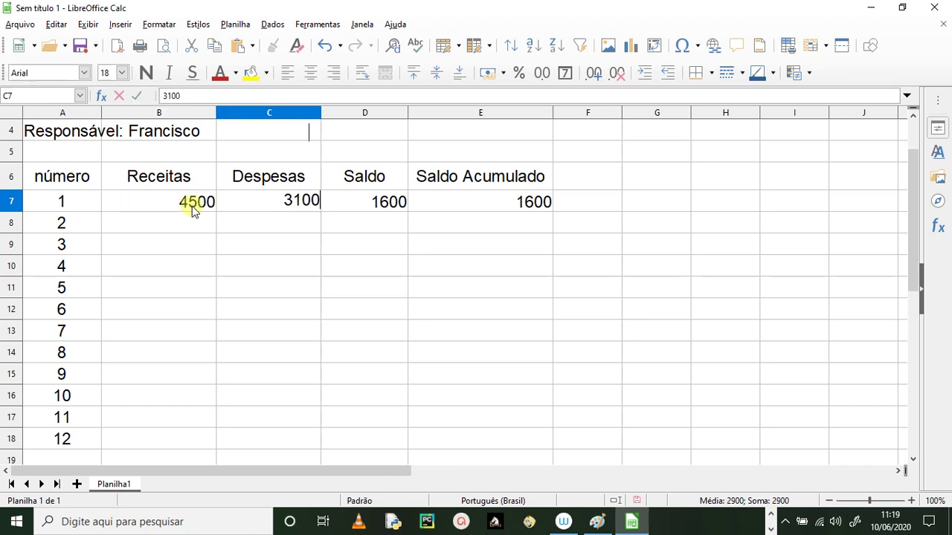
pyautogui.press('Return')
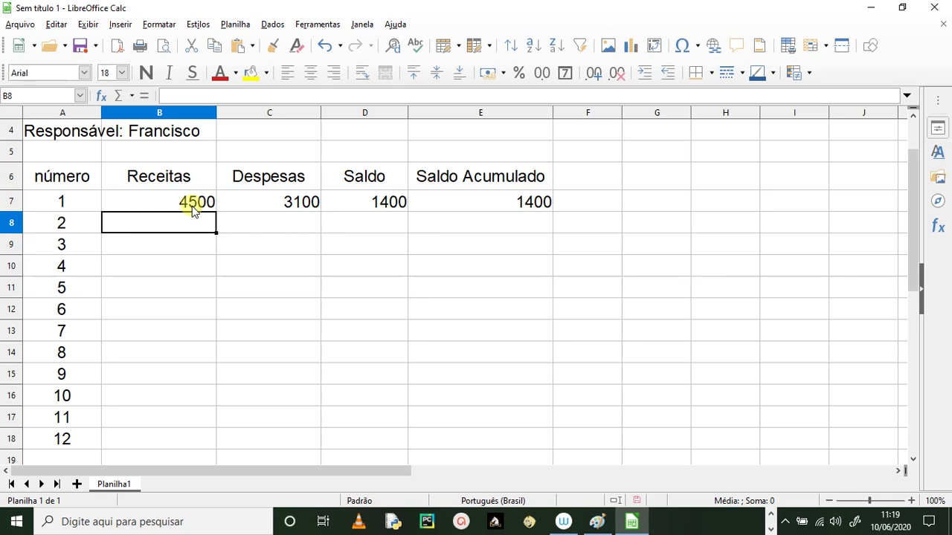
# Enter 4300 under Receitas in cell B8 and 3300 under Despesas in cell C8.
pyautogui.write('4300')
pyautogui.press('Tab')
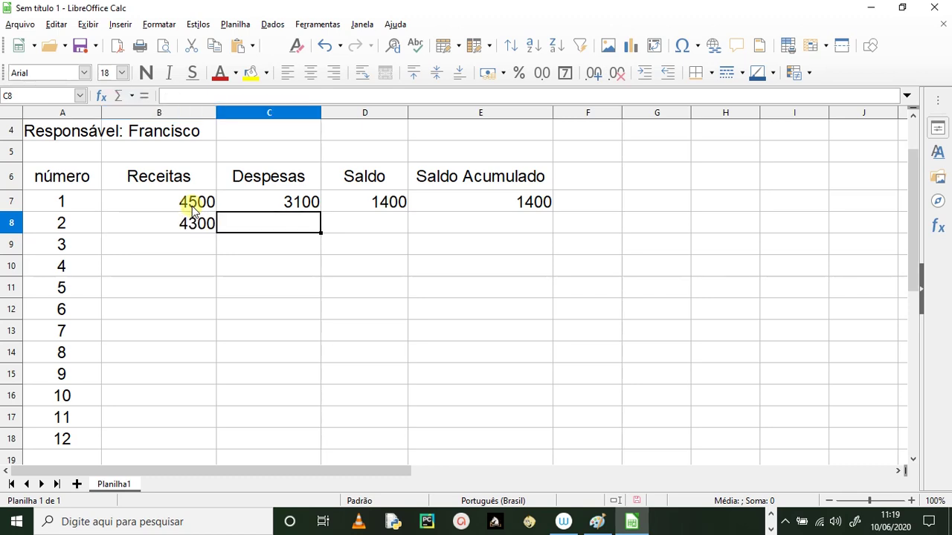
pyautogui.write('3')
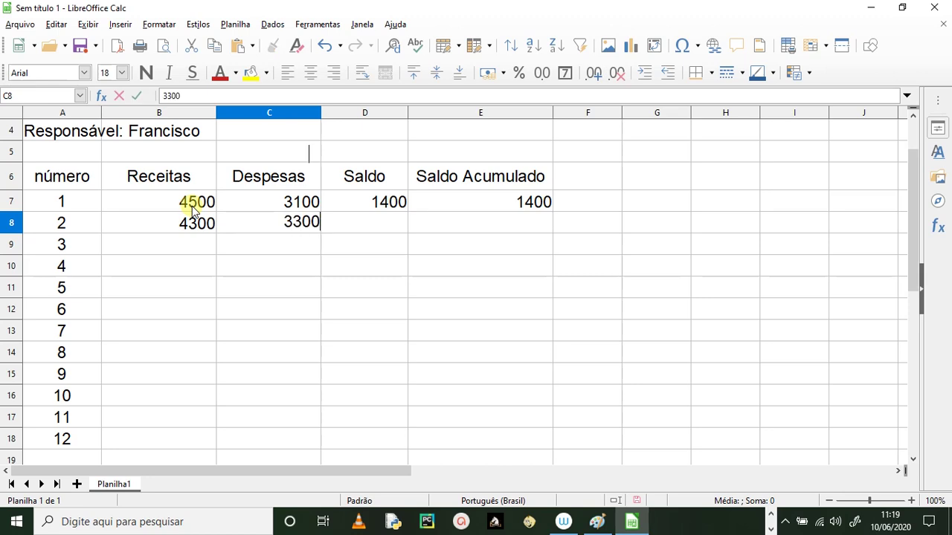
pyautogui.write('300')
pyautogui.press('Tab')
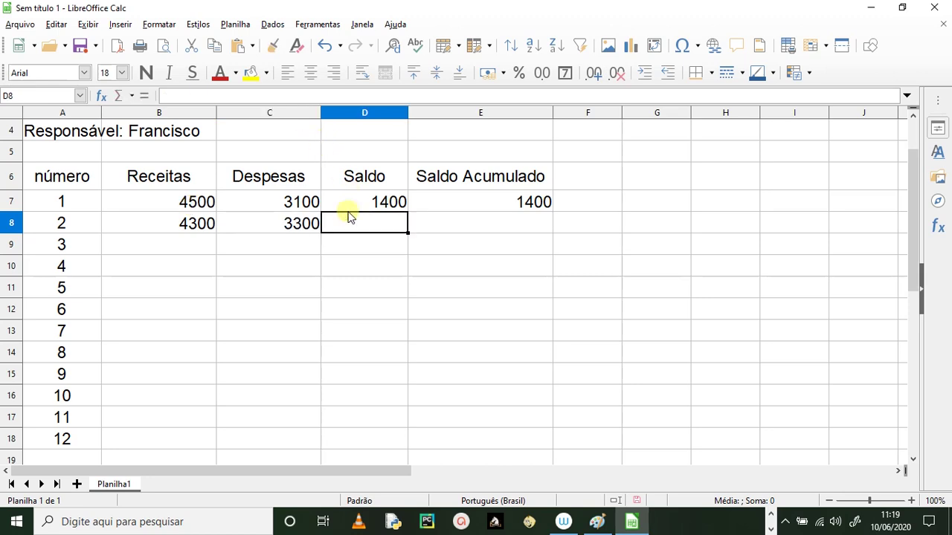
# Fill the Saldo formula from cell D7 down to D18 for all twelve months.
pyautogui.click(372, 204)
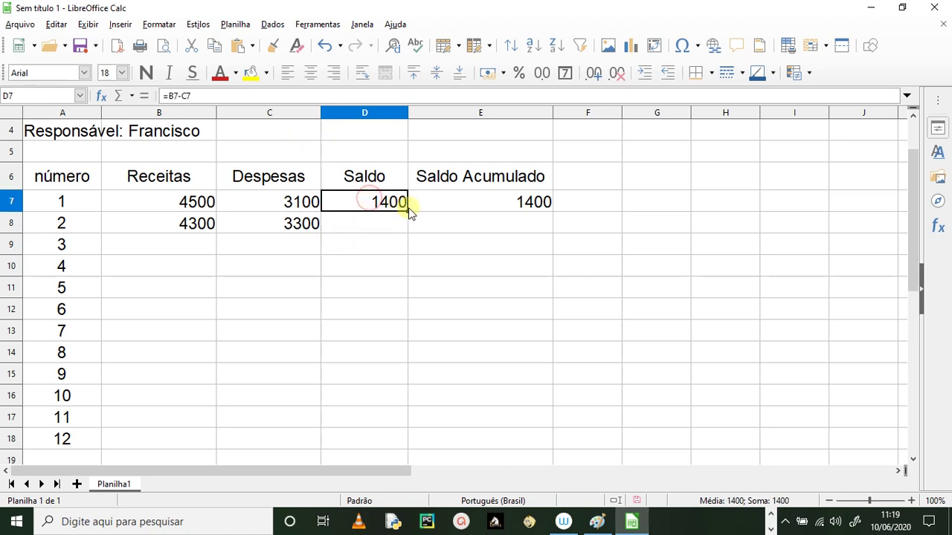
pyautogui.moveTo(408, 212); pyautogui.dragTo(405, 445)
pyautogui.click(267, 259)
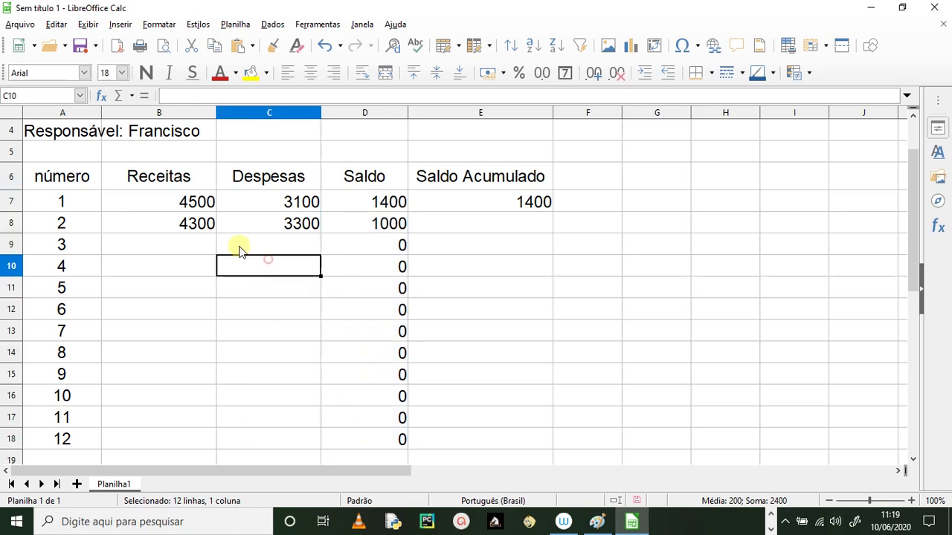
pyautogui.click(212, 227)
pyautogui.click(265, 217)
pyautogui.click(374, 220)
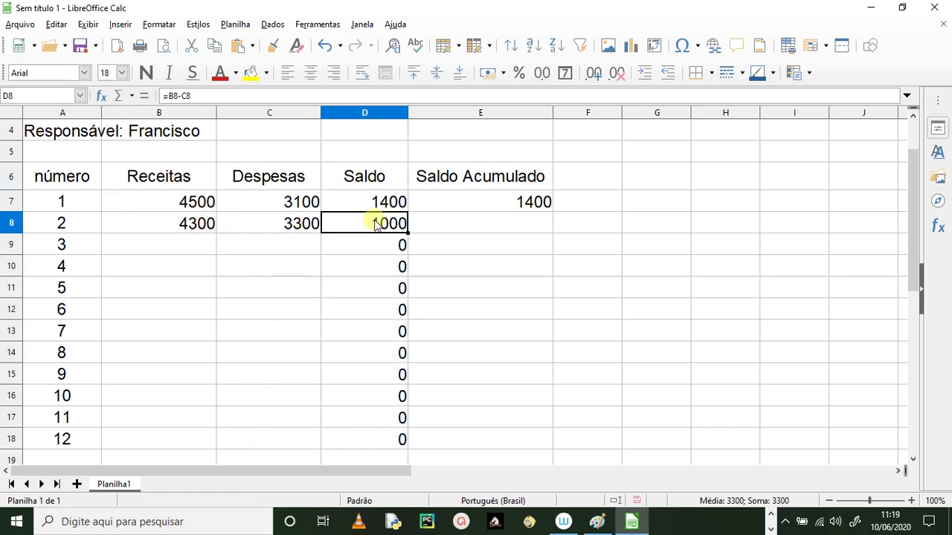
# Change the month 2 Despesas value in cell C8 to 3400.
pyautogui.click(272, 220)
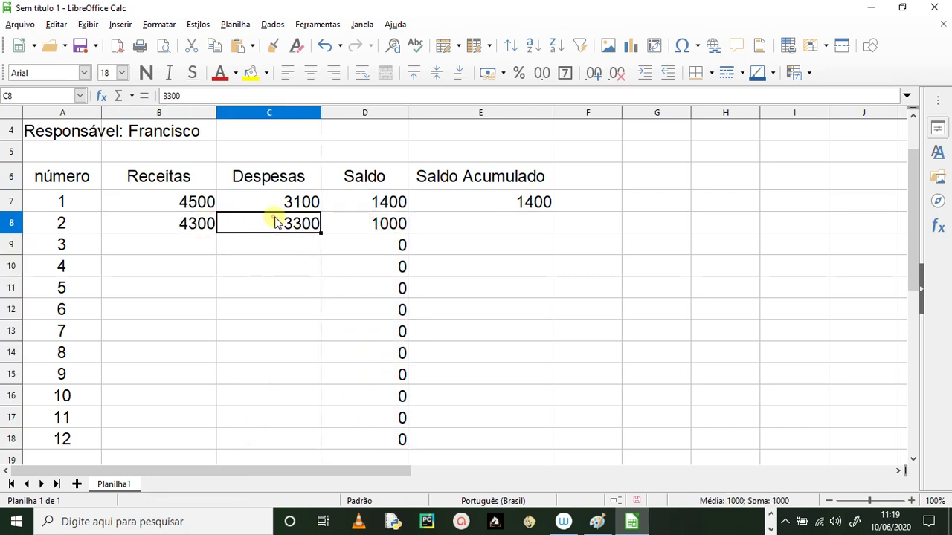
pyautogui.write('3400')
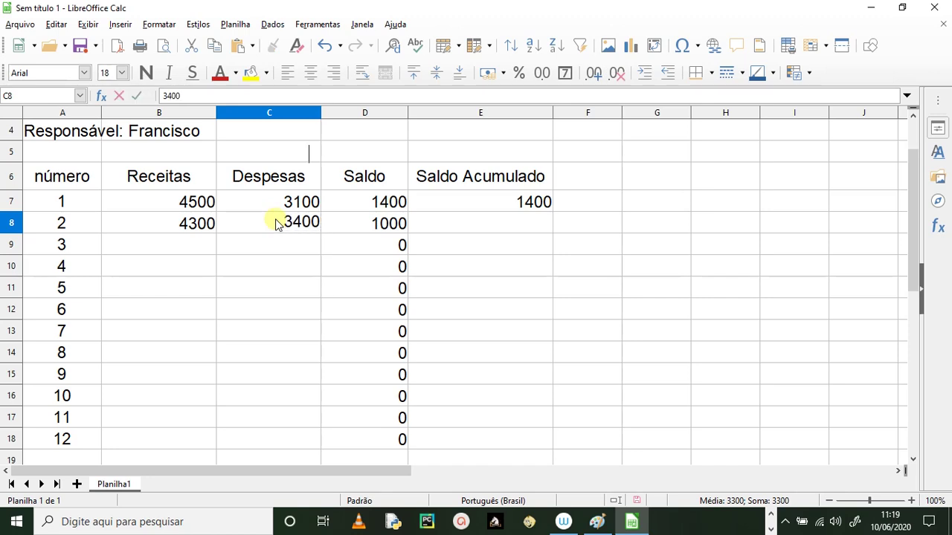
pyautogui.press('Return')
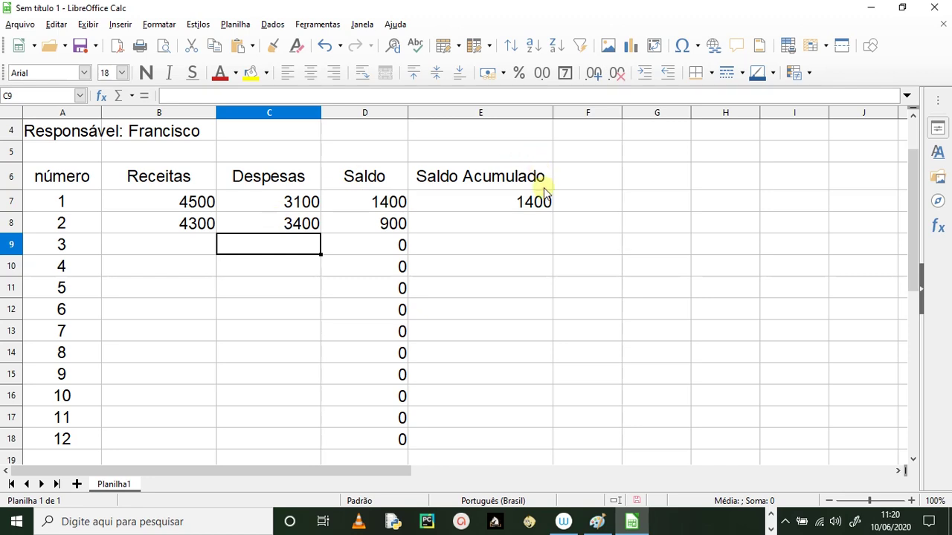
# Enter the Saldo Acumulado formula =D8+E7 in cell E8, adding the month's balance to the previous accumulated balance.
pyautogui.click(487, 226)
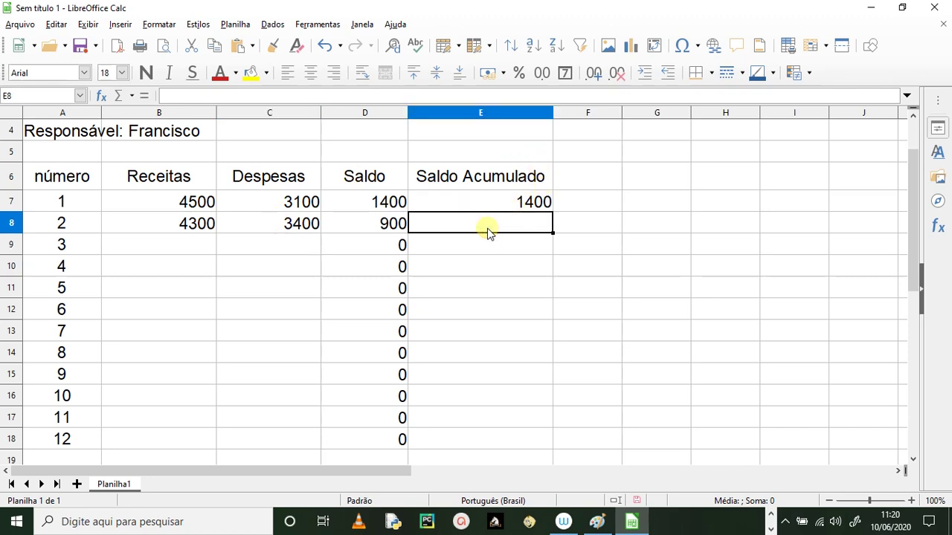
pyautogui.write('=')
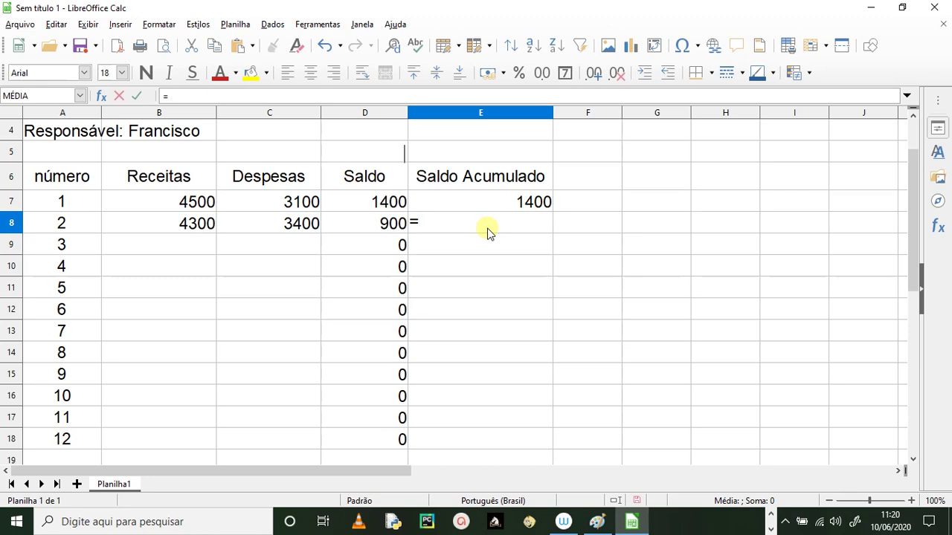
pyautogui.click(350, 230)
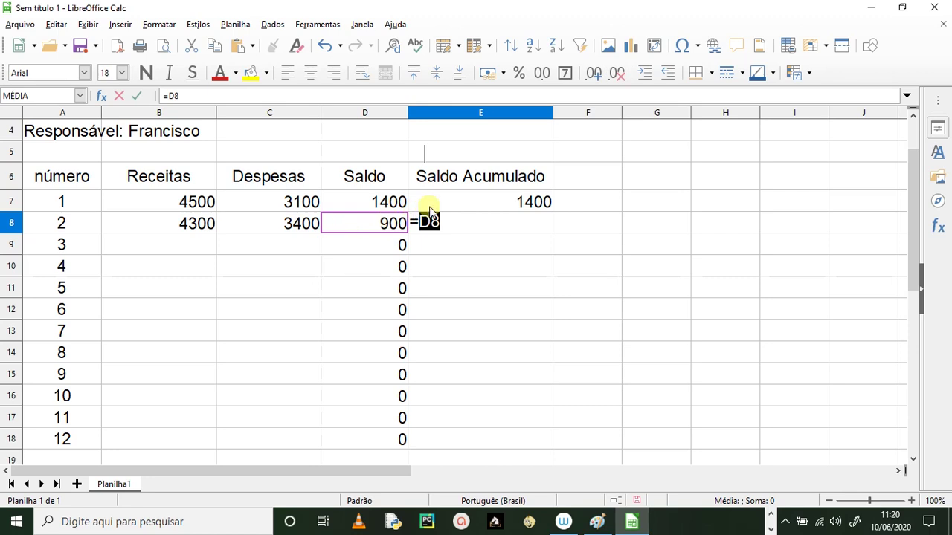
pyautogui.write('+')
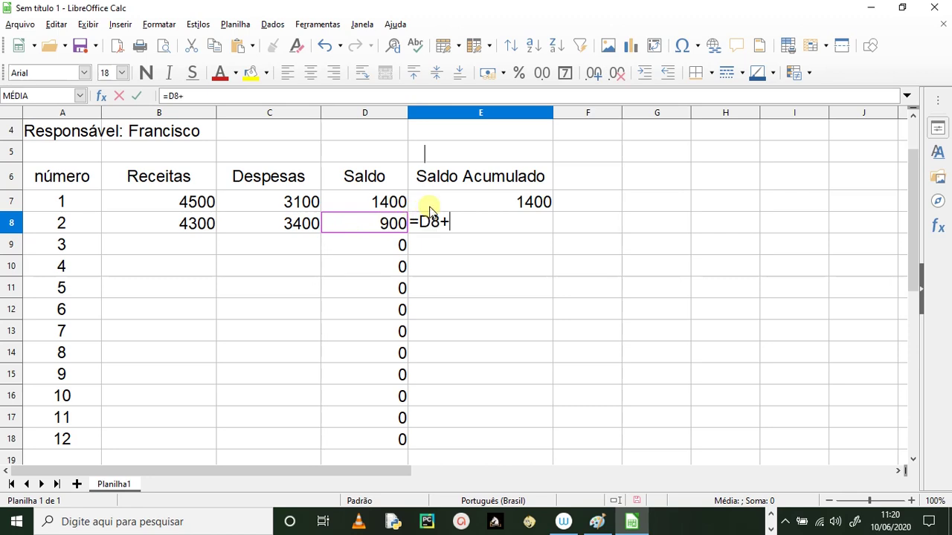
pyautogui.click(478, 204)
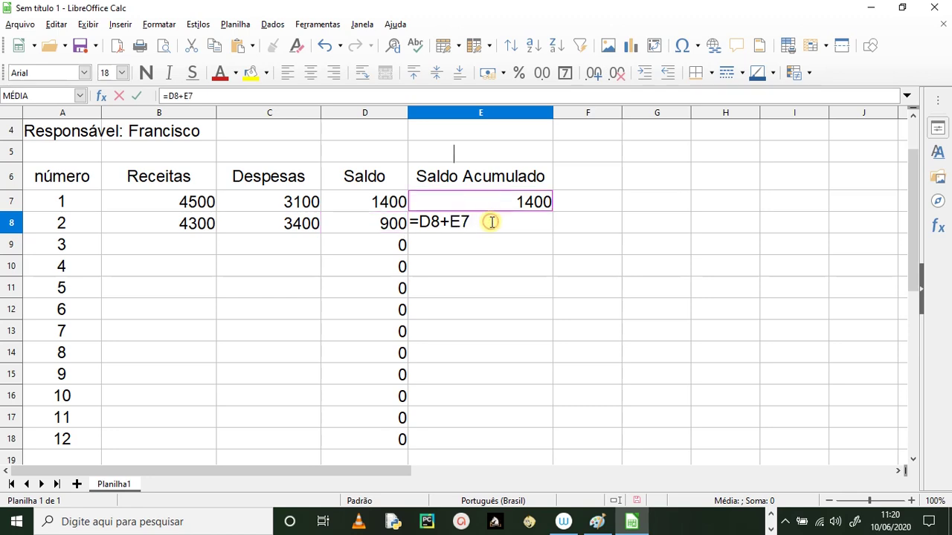
pyautogui.press('Return')
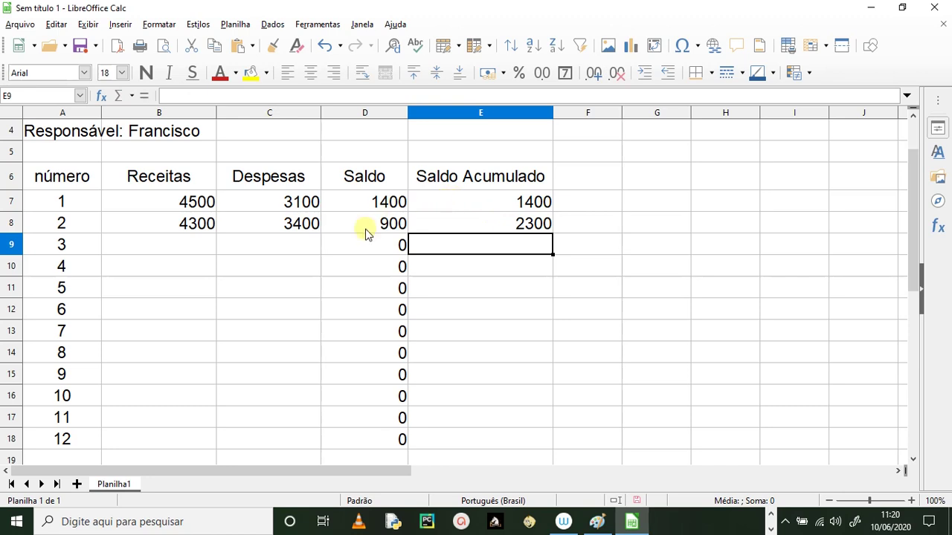
# Fill the Saldo Acumulado formula from cell E8 down to E18.
pyautogui.click(545, 223)
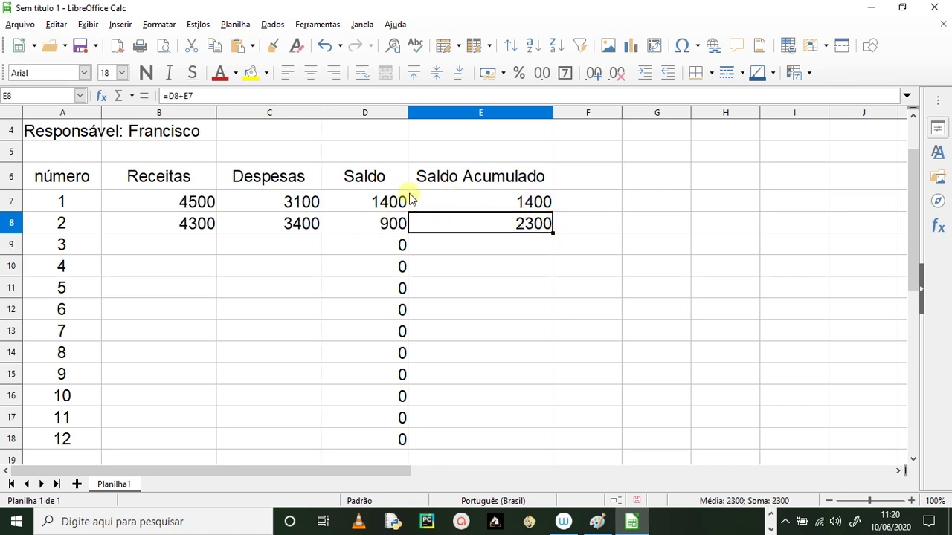
pyautogui.moveTo(552, 231); pyautogui.dragTo(567, 444)
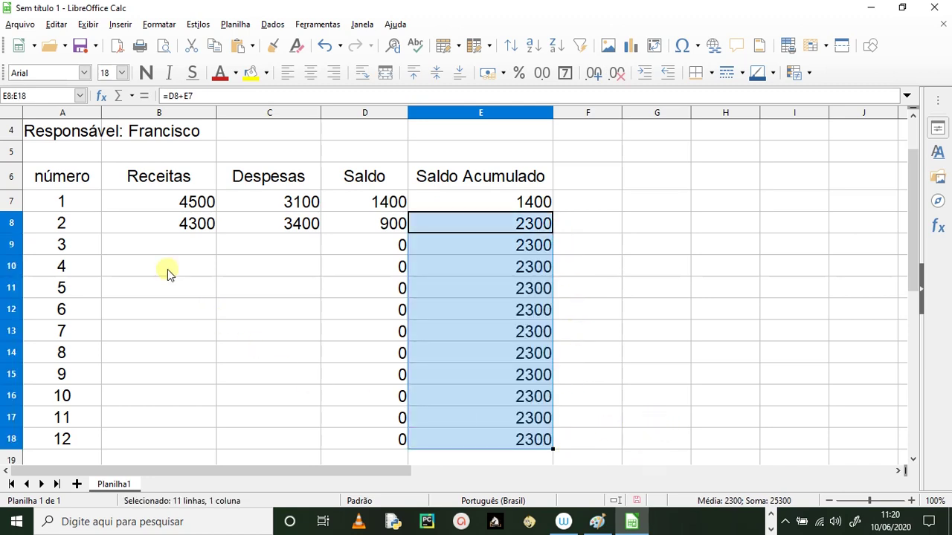
pyautogui.click(168, 246)
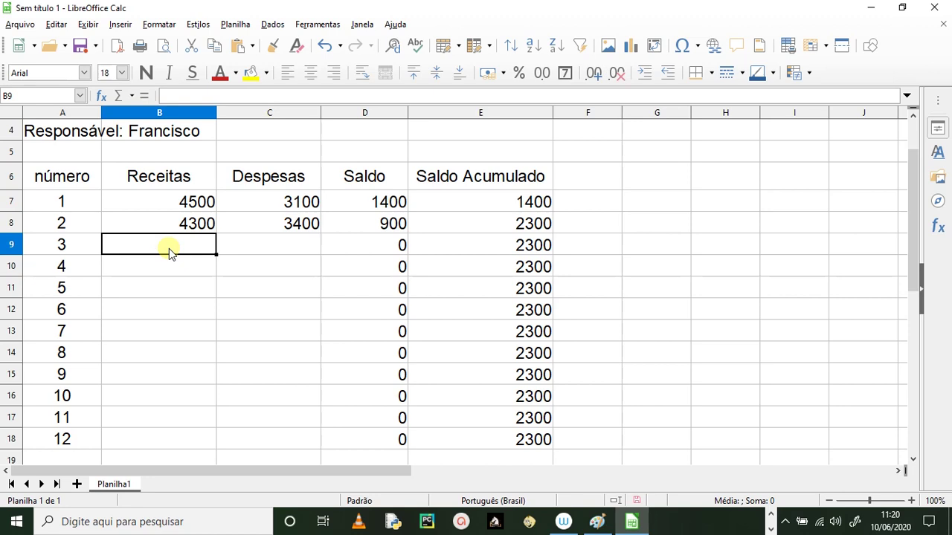
pyautogui.click(134, 112)
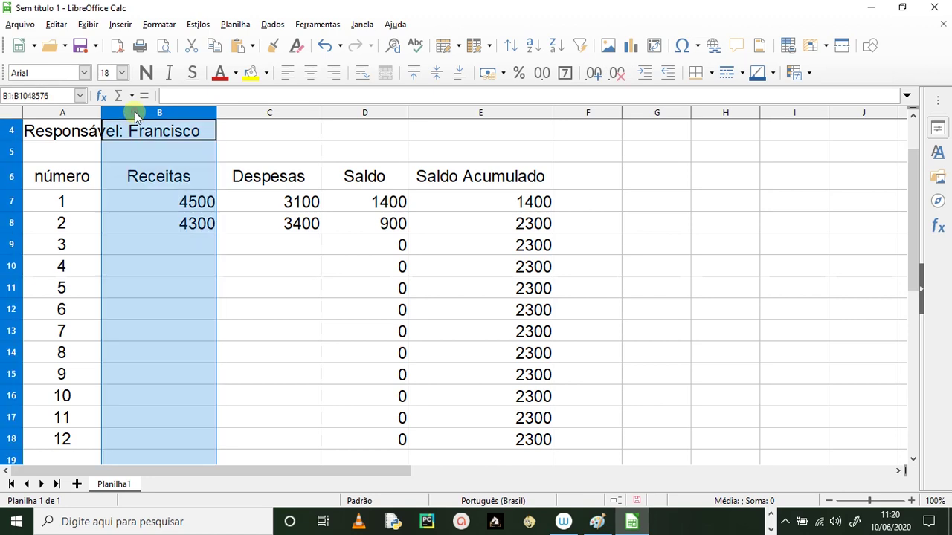
pyautogui.rightClick(135, 111)
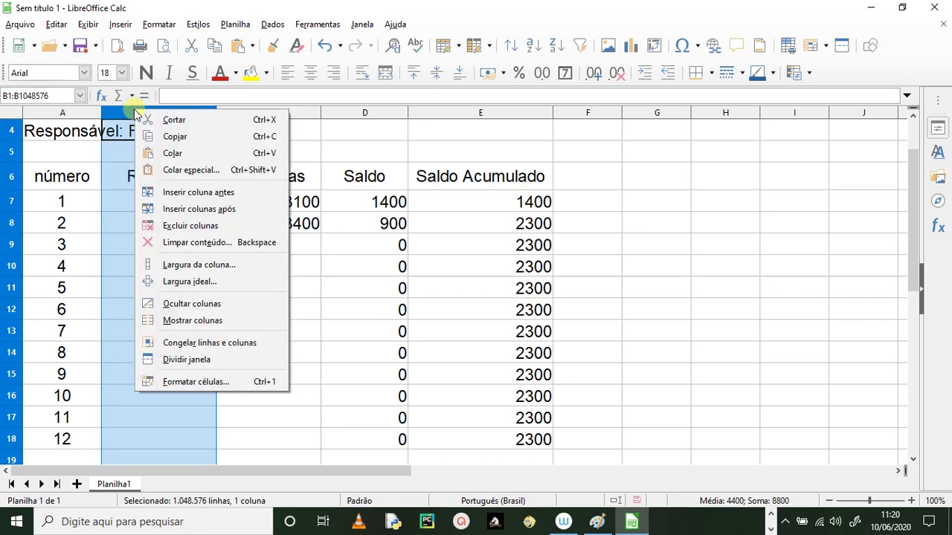
pyautogui.click(373, 292)
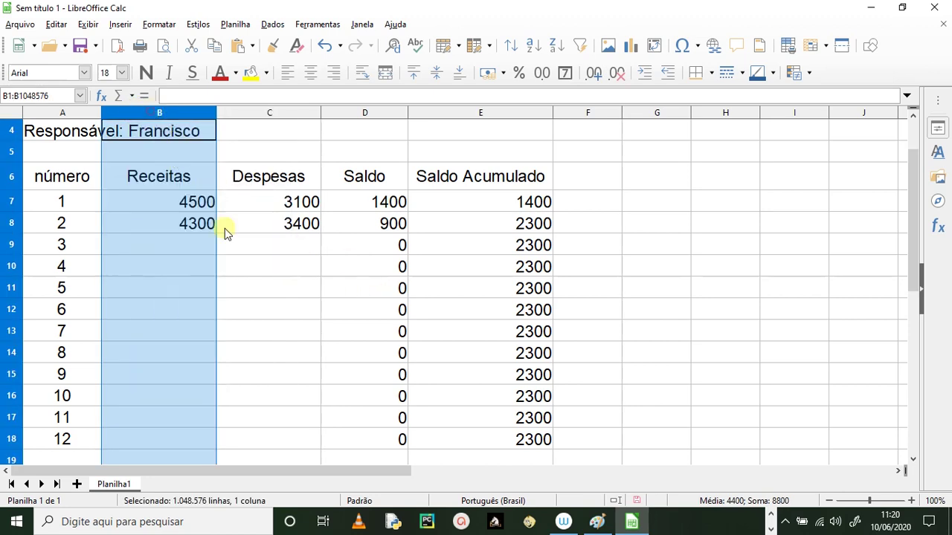
pyautogui.click(251, 265)
# Insert an empty column before the Receitas column.
pyautogui.click(137, 111)
pyautogui.rightClick(137, 110)
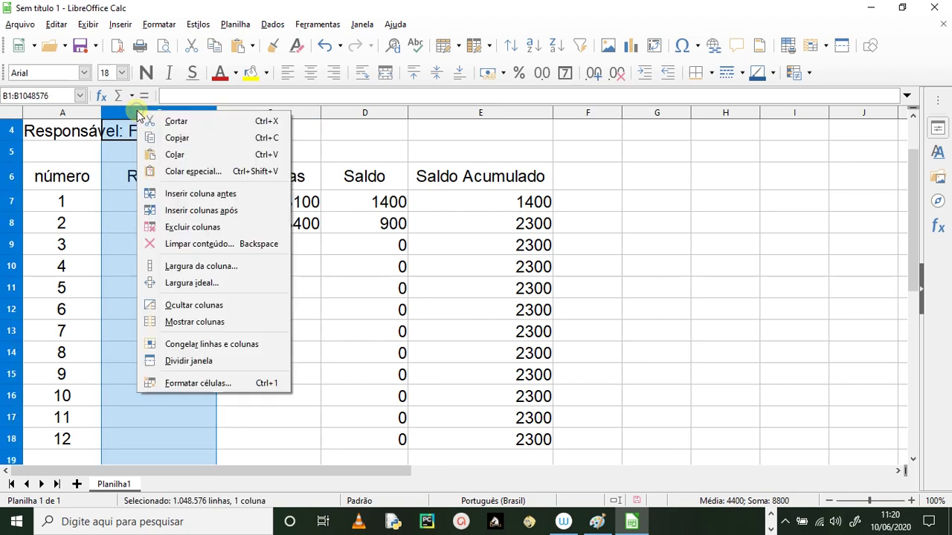
pyautogui.click(186, 197)
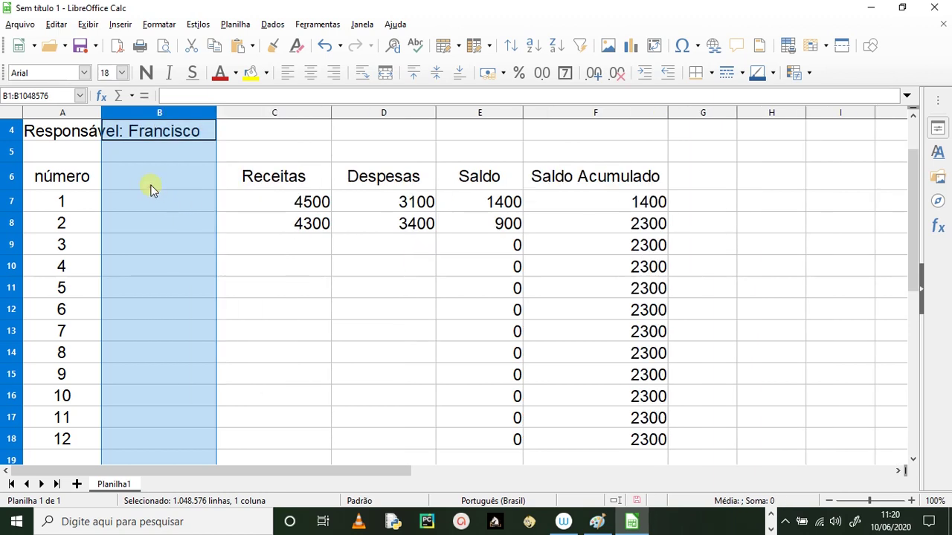
# Enter the heading "mês" in cell B6 and the first month "janeiro" in cell B7.
pyautogui.click(151, 187)
pyautogui.write('mês')
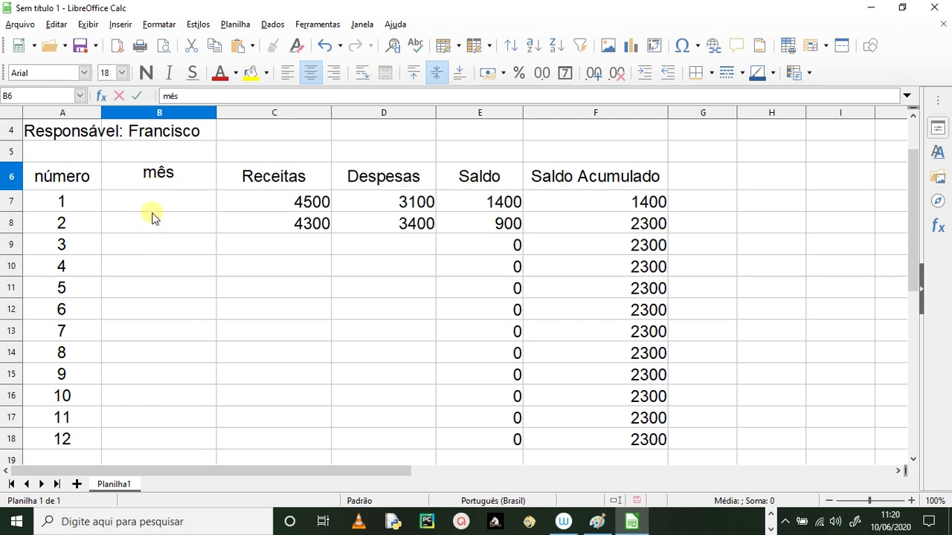
pyautogui.click(153, 215)
pyautogui.write('janeiro')
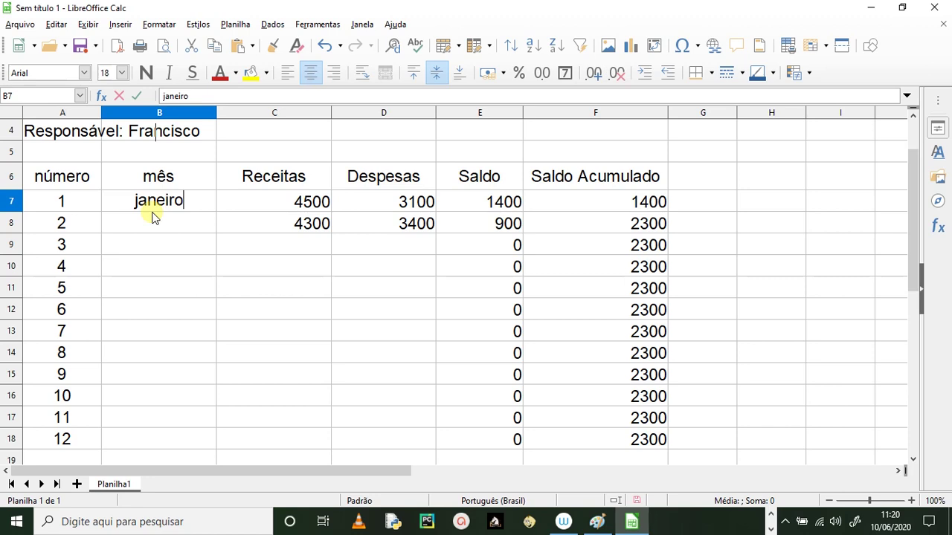
pyautogui.scroll(-1, 153, 216)
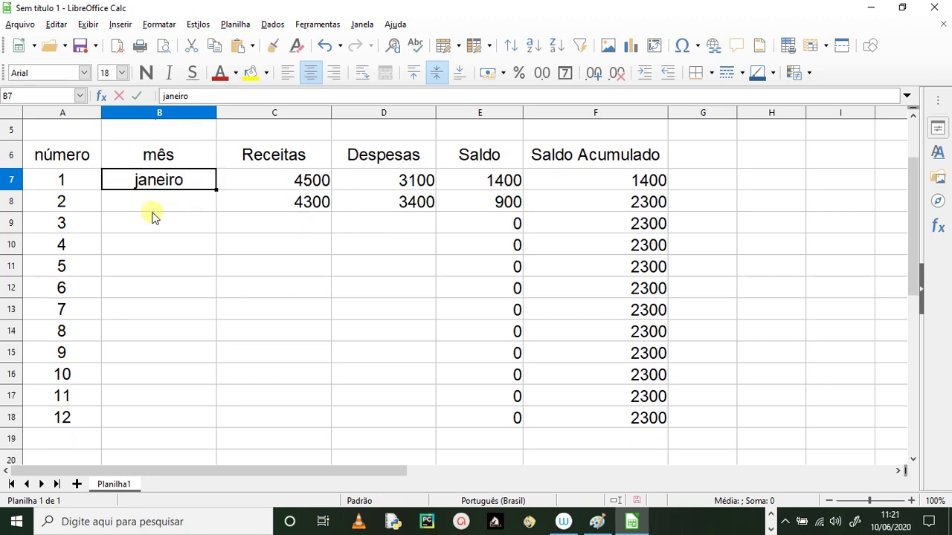
pyautogui.click(153, 211)
# Try filling the month names from janeiro in B7 down to B18, and undo the fill.
pyautogui.click(161, 186)
pyautogui.click(221, 187)
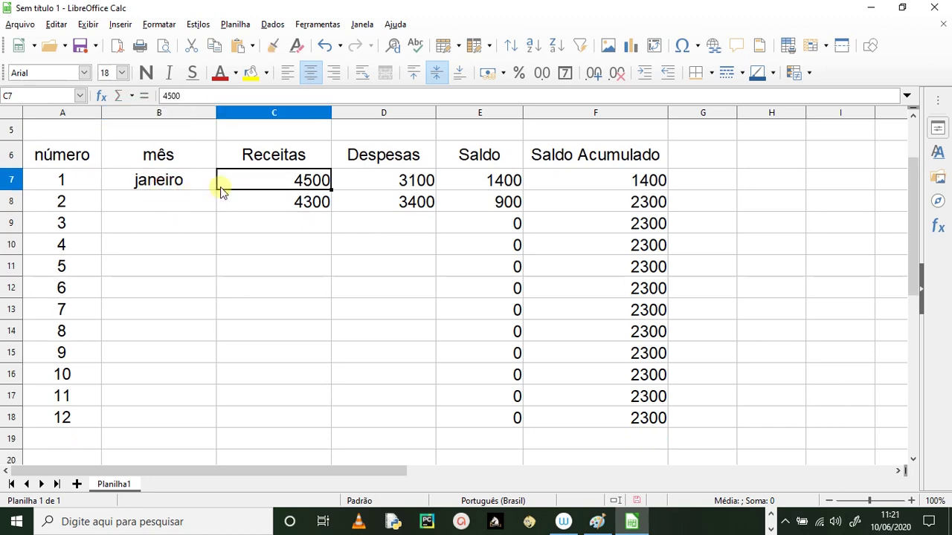
pyautogui.click(197, 193)
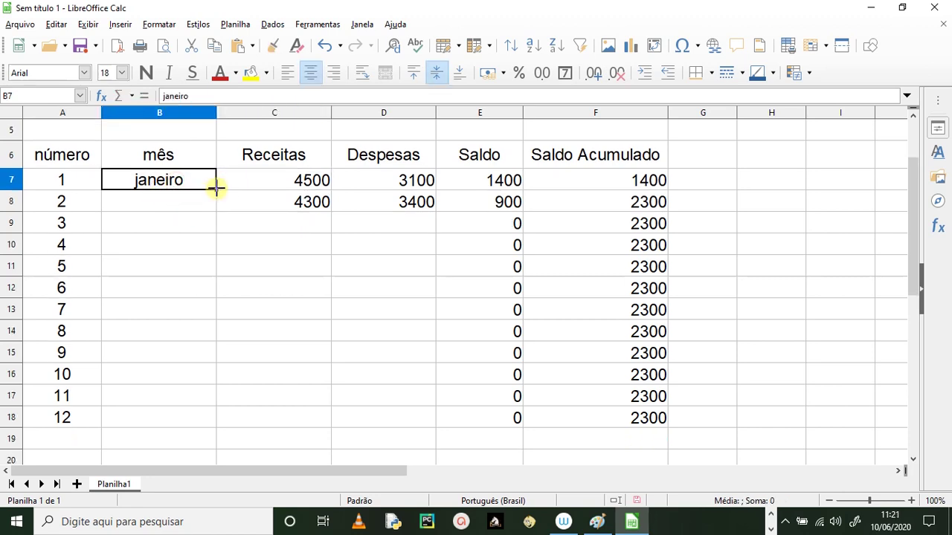
pyautogui.moveTo(216, 188); pyautogui.dragTo(206, 418)
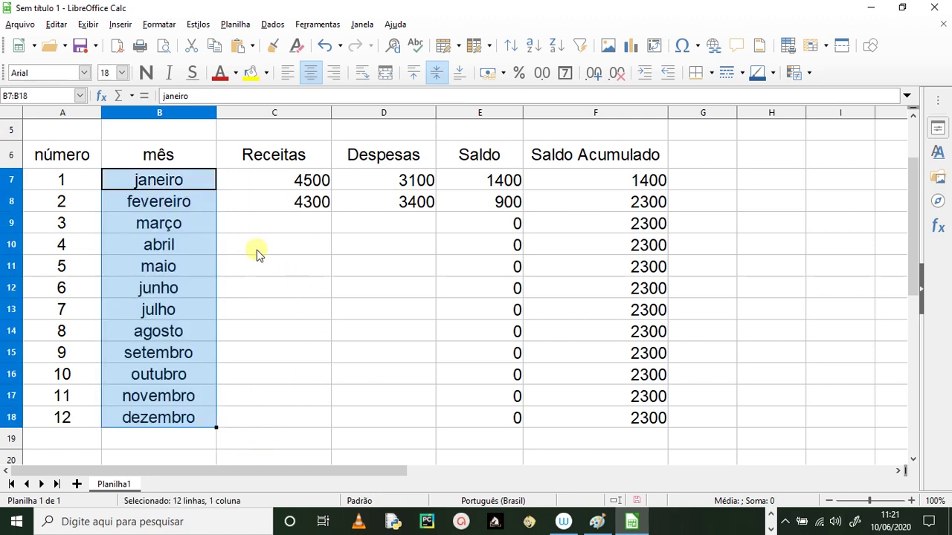
pyautogui.moveTo(174, 181)
pyautogui.mouseDown()
pyautogui.moveTo(190, 350)
pyautogui.moveTo(164, 185)
pyautogui.mouseUp()
pyautogui.click(316, 288)
pyautogui.click(152, 186)
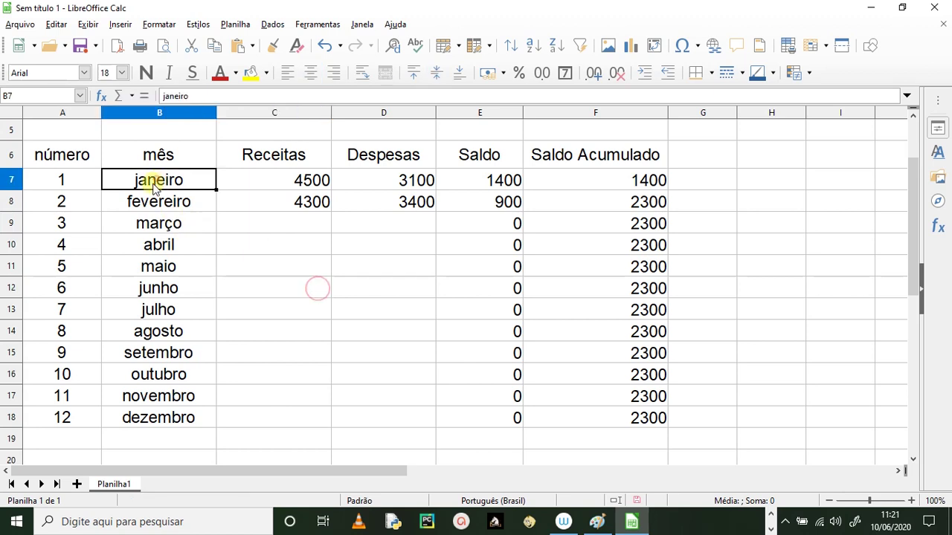
pyautogui.hotkey('ctrl', 'z')
pyautogui.click(237, 235)
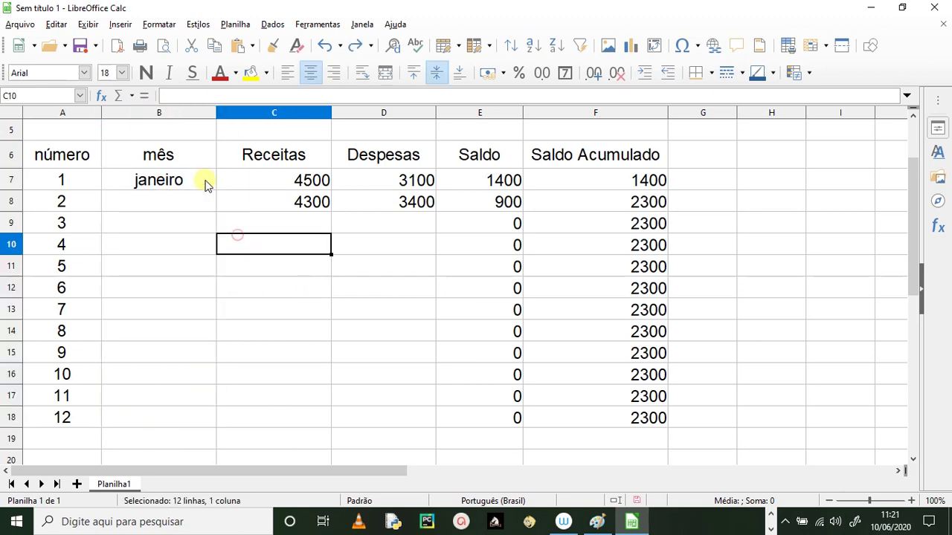
# Fill the month series from janeiro in cell B7 down to dezembro in B18.
pyautogui.click(191, 161)
pyautogui.click(185, 182)
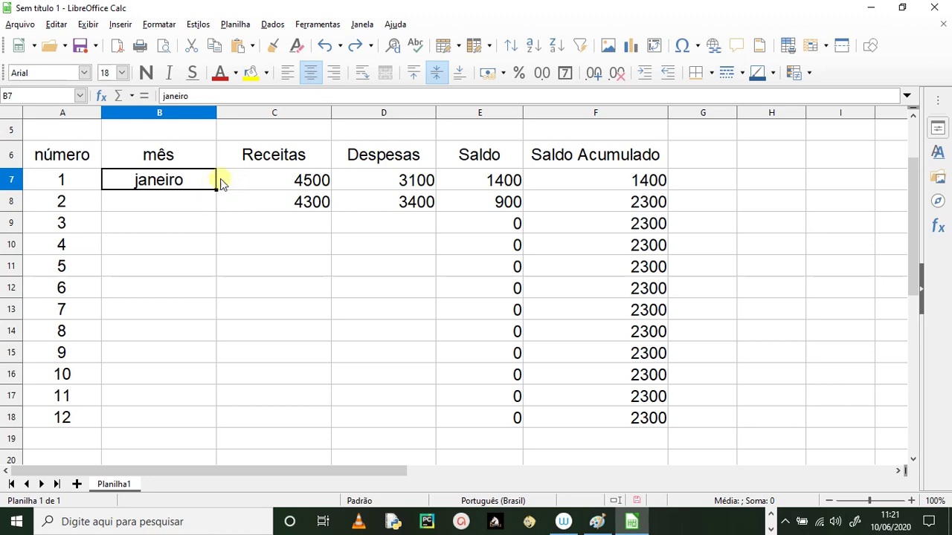
pyautogui.moveTo(215, 188); pyautogui.dragTo(213, 423)
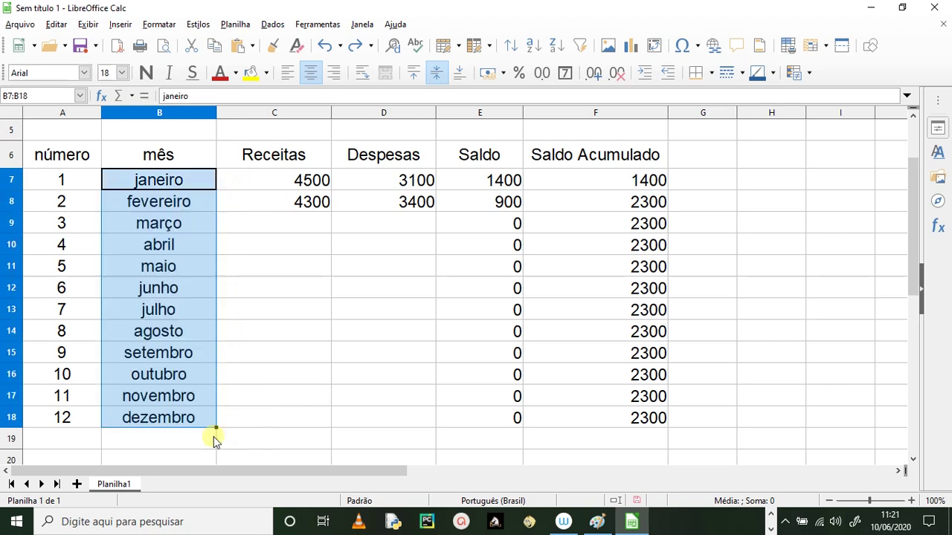
# Left-align the month names in cells B7 to B18.
pyautogui.click(287, 72)
pyautogui.click(313, 360)
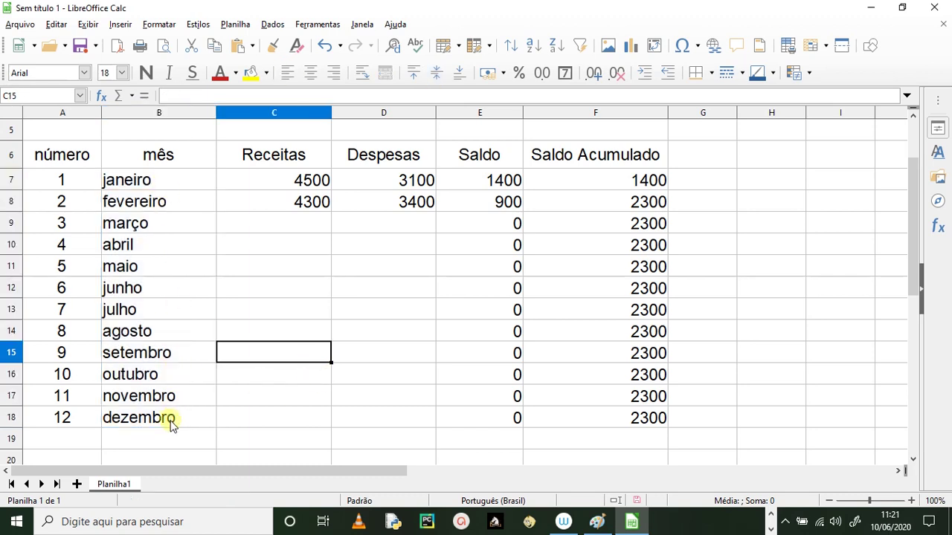
pyautogui.click(269, 217)
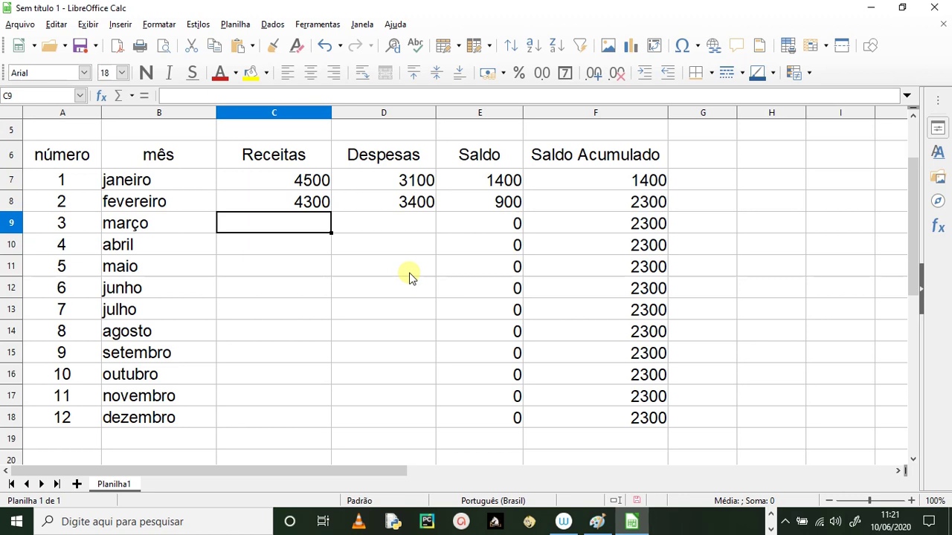
# Enter março's income of 3900 in cell C9 and its expenses of 3800 in cell D9.
pyautogui.write('3900')
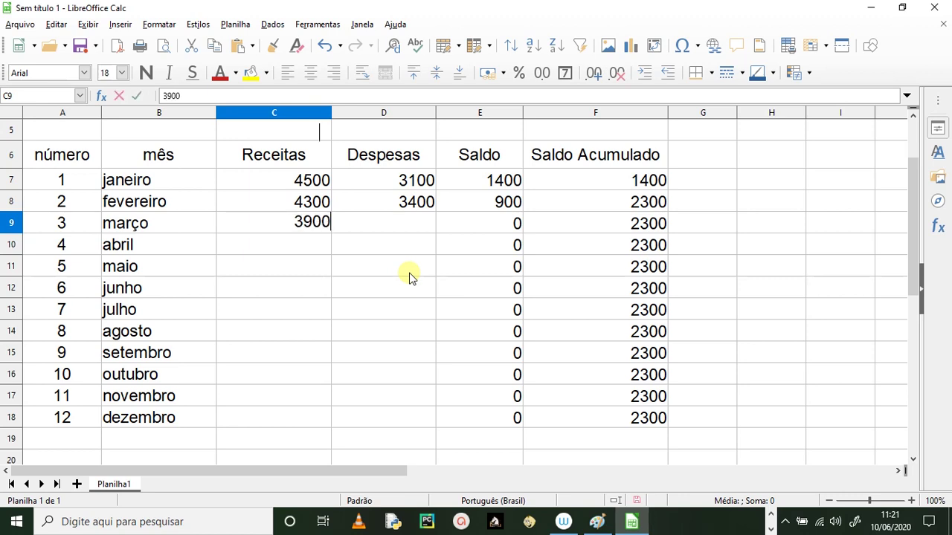
pyautogui.press('Tab')
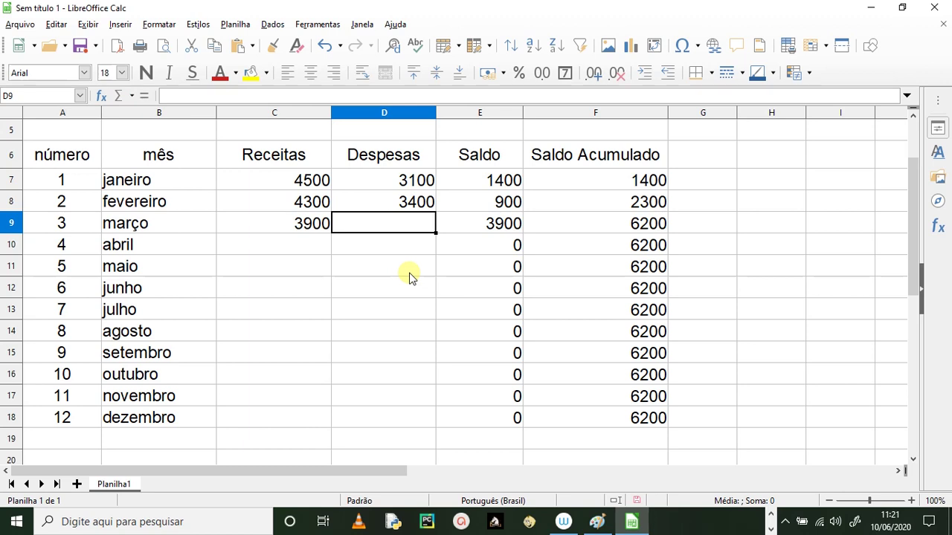
pyautogui.write('3800')
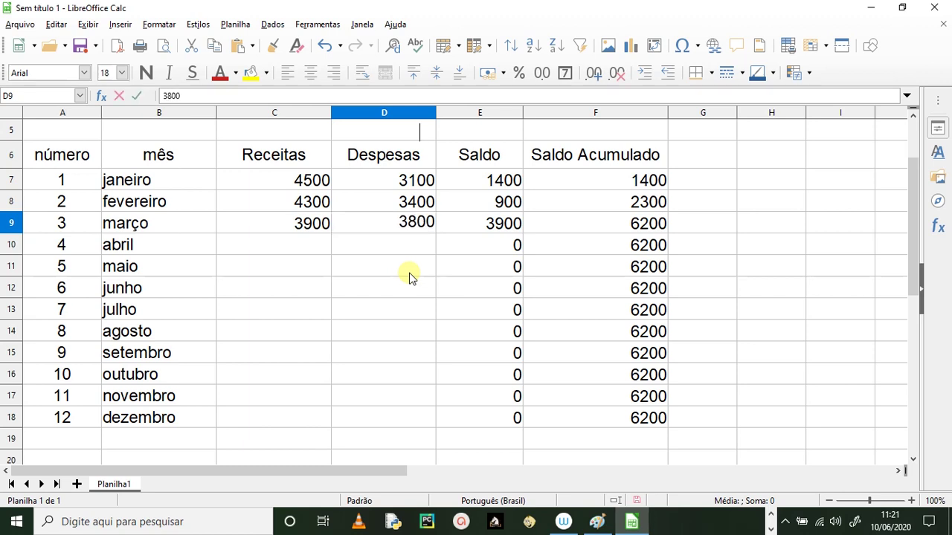
pyautogui.click(416, 283)
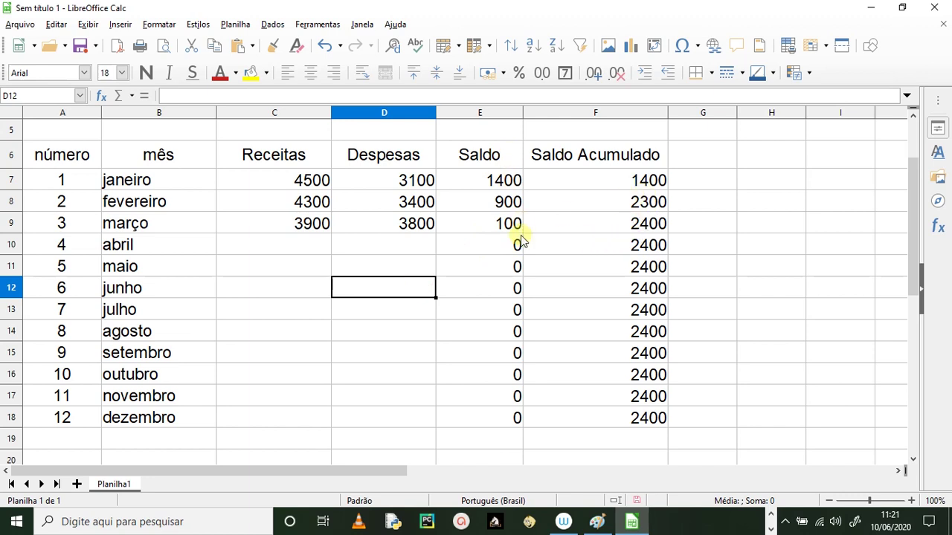
# Enter abril's income of 3700 in cell C10 and its expenses of 4200 in cell D10.
pyautogui.click(297, 240)
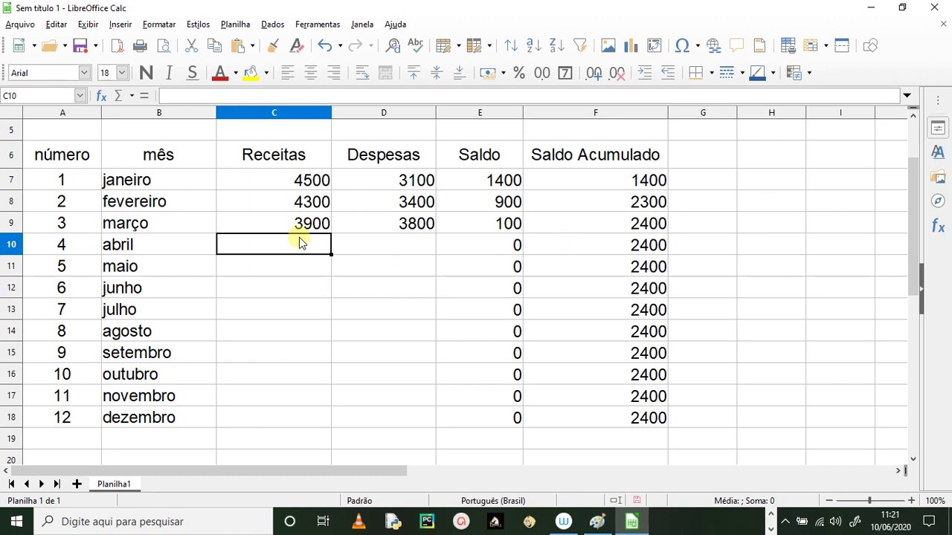
pyautogui.write('3700')
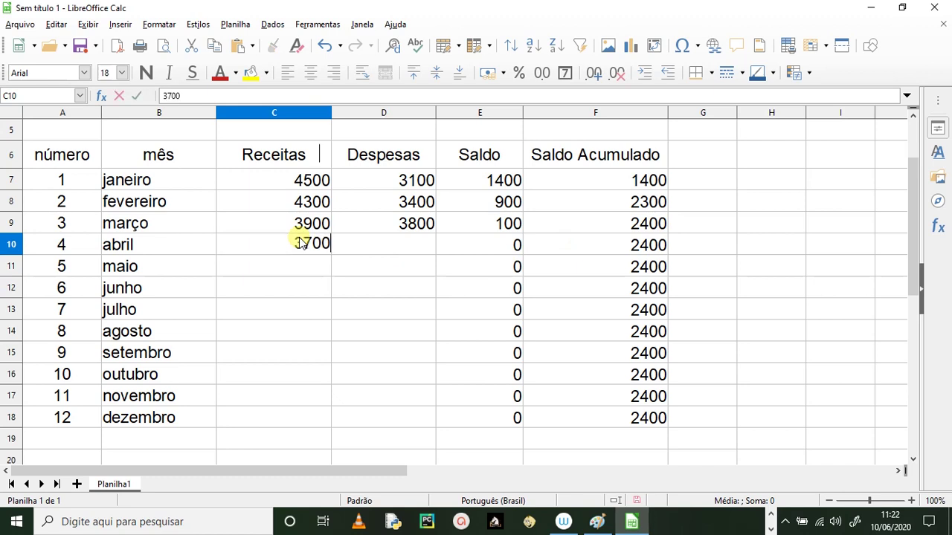
pyautogui.press('Tab')
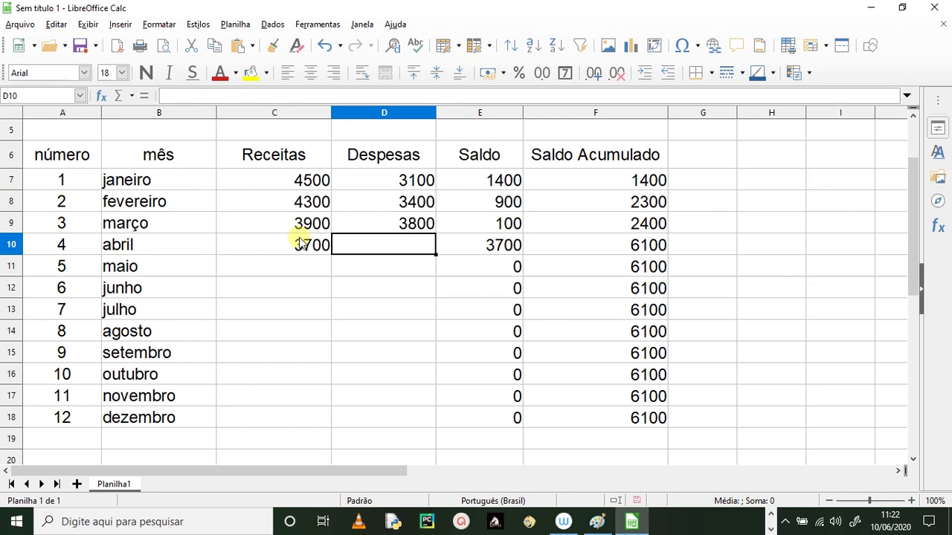
pyautogui.write('4200')
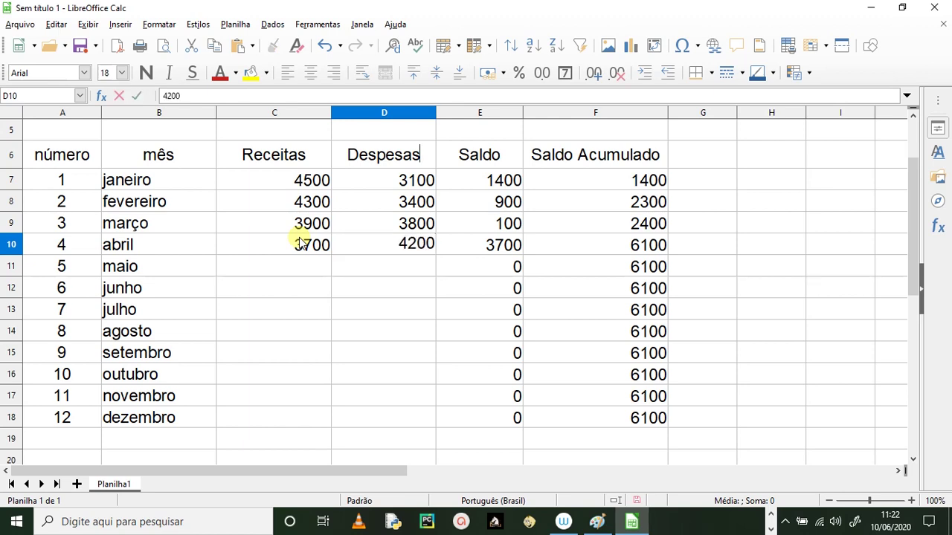
pyautogui.press('Return')
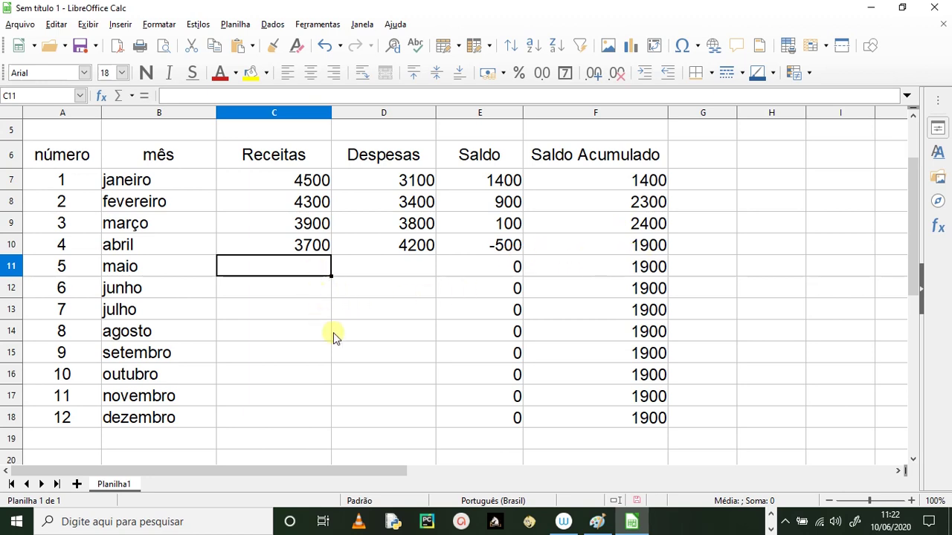
# Enter maio's income of 3600 in cell C11 and its expenses of 4400 in cell D11.
pyautogui.write('3600')
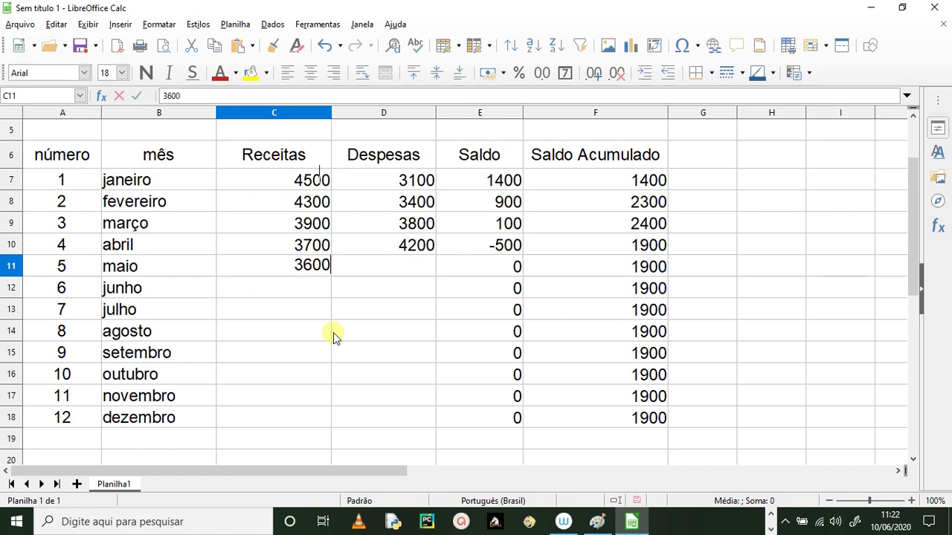
pyautogui.press('Tab')
pyautogui.write('4400')
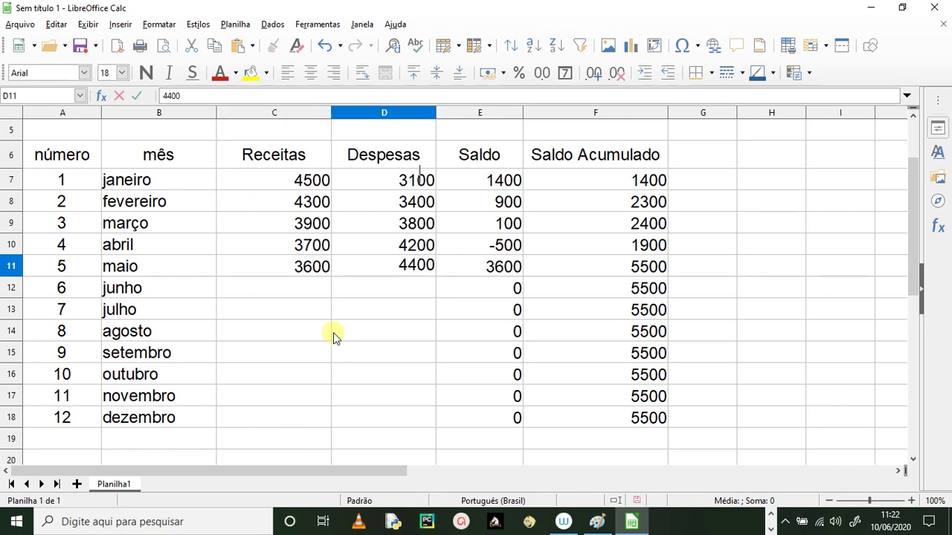
pyautogui.press('Return')
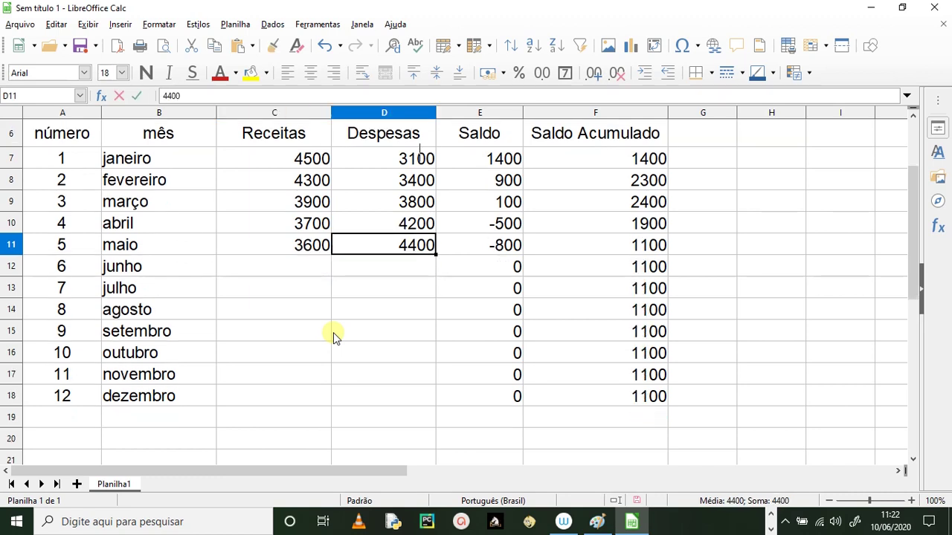
# Enter junho's income of 3300 in cell C12 and its expenses of 4000 in cell D12.
pyautogui.click(318, 270)
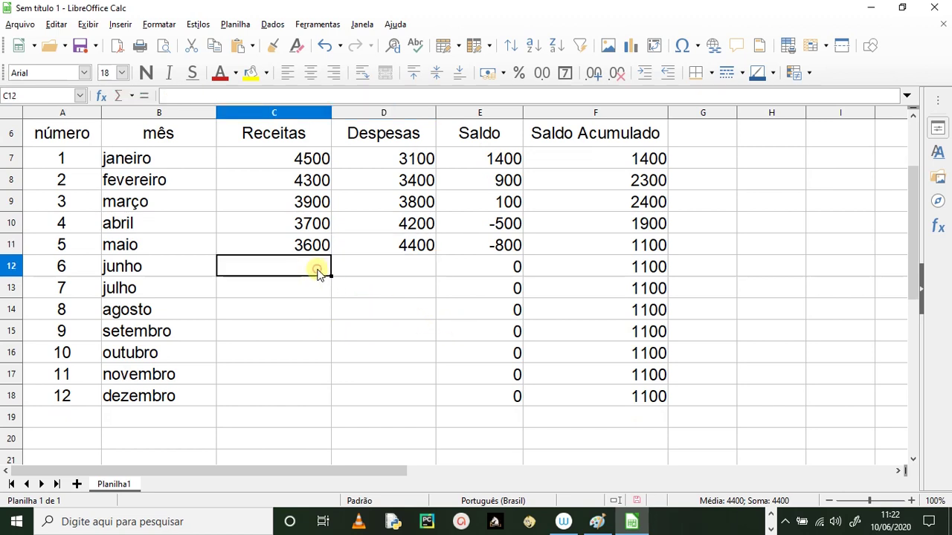
pyautogui.write('3300')
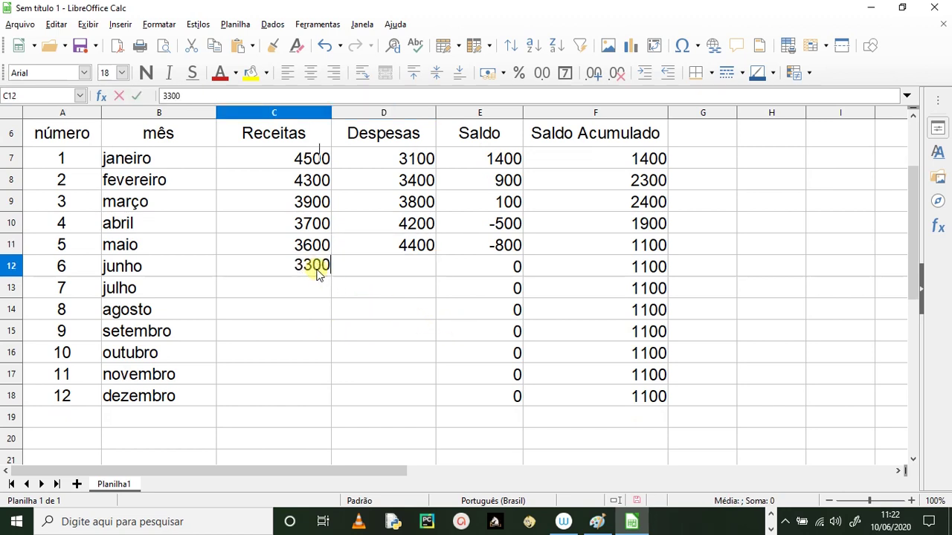
pyautogui.hscroll(1, 316, 273)
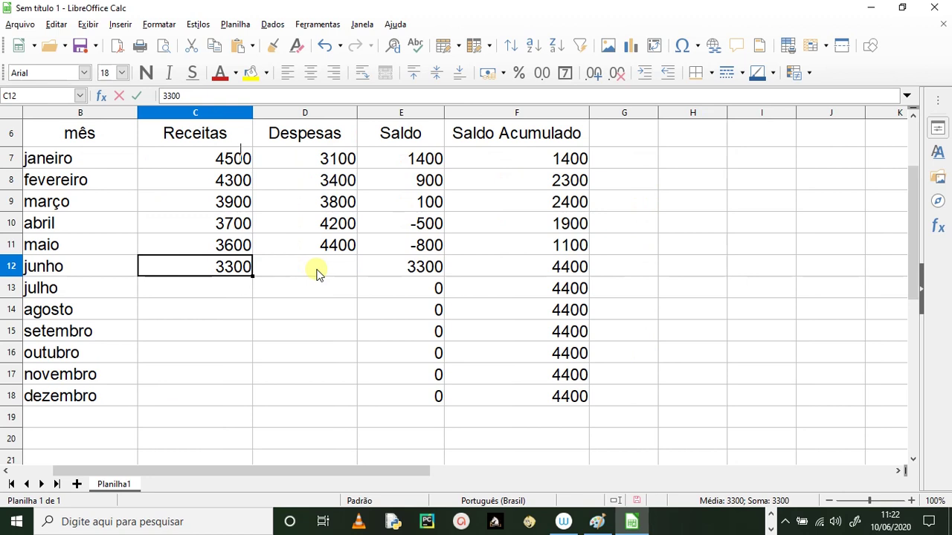
pyautogui.click(314, 262)
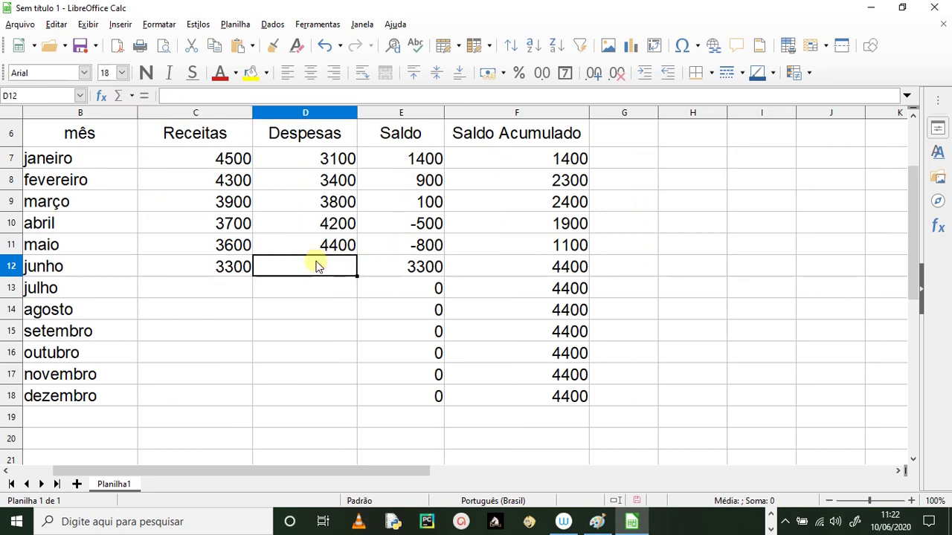
pyautogui.write('4000')
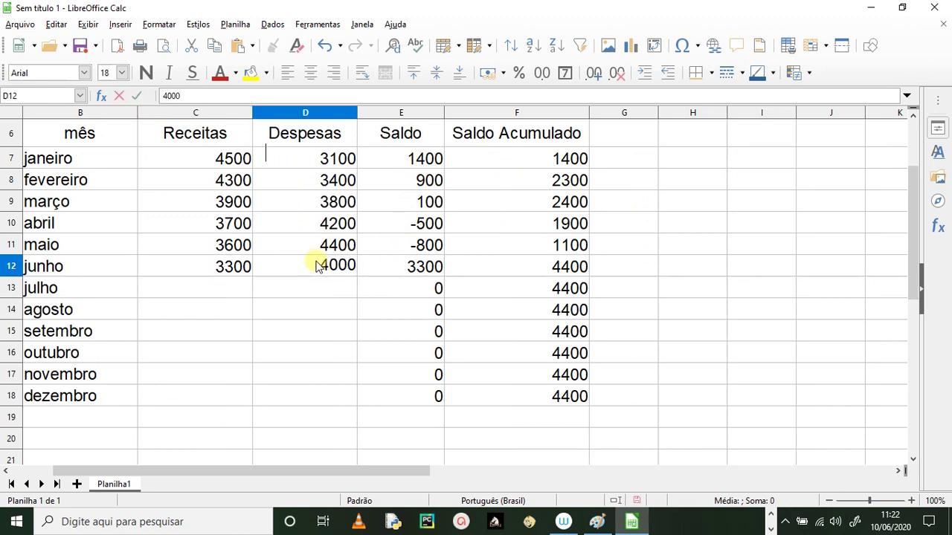
pyautogui.press('Return')
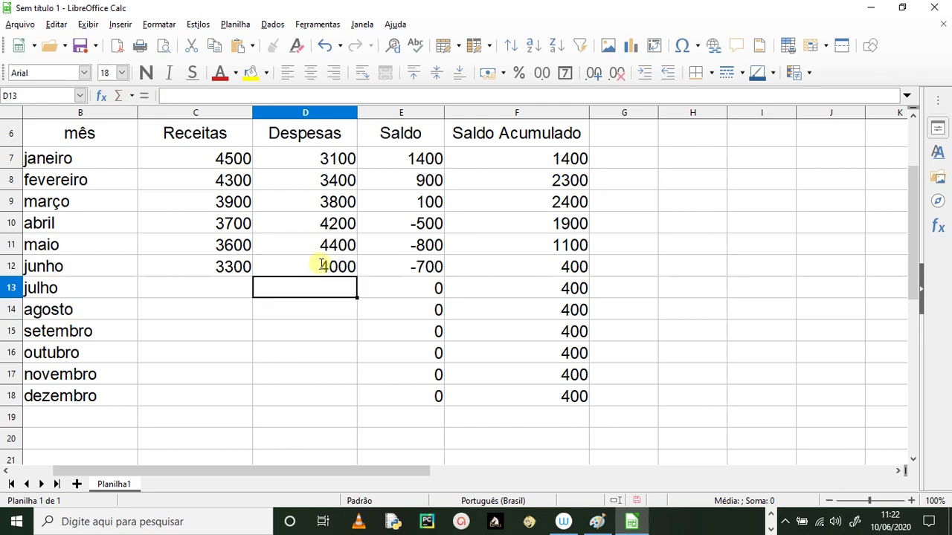
# Enter 3900 for julho as both the income in cell C13 and the expenses in cell D13.
pyautogui.click(215, 294)
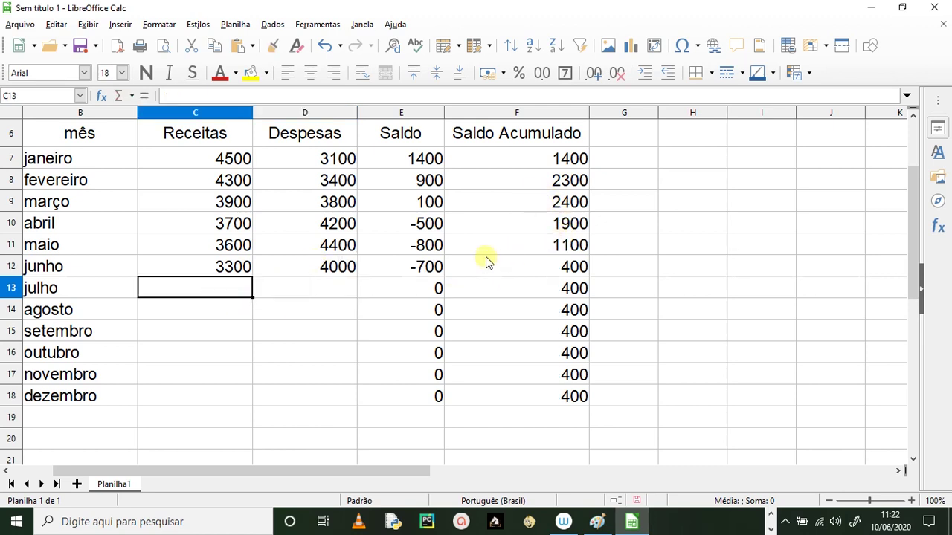
pyautogui.click(571, 267)
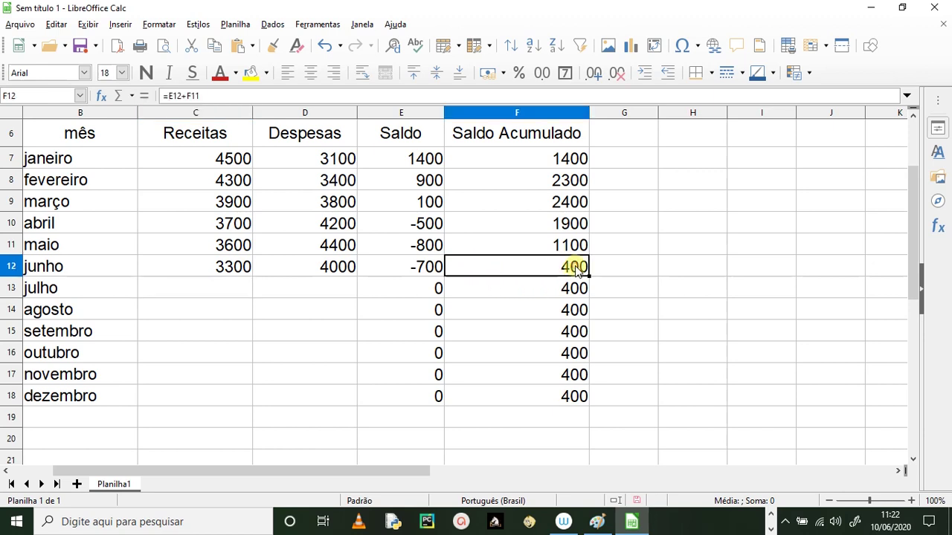
pyautogui.click(240, 295)
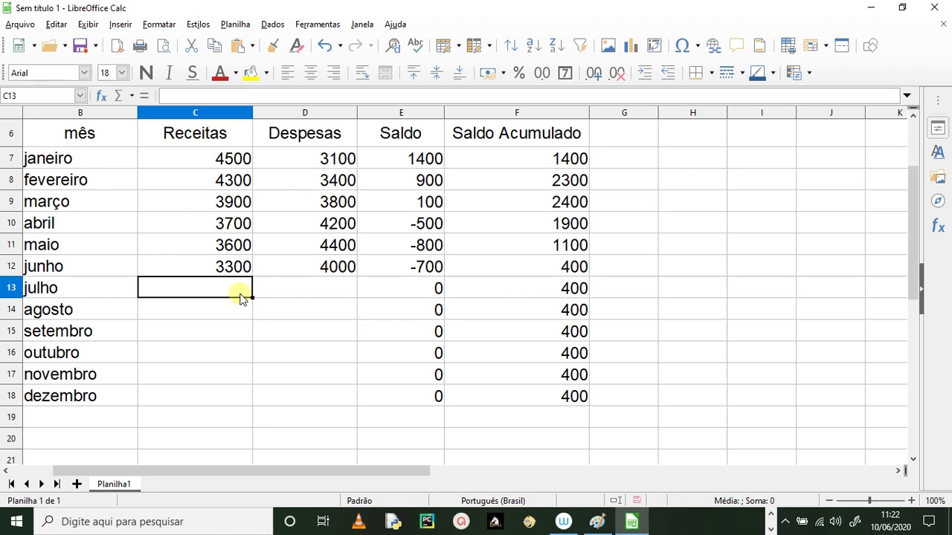
pyautogui.write('3900')
pyautogui.press('Tab')
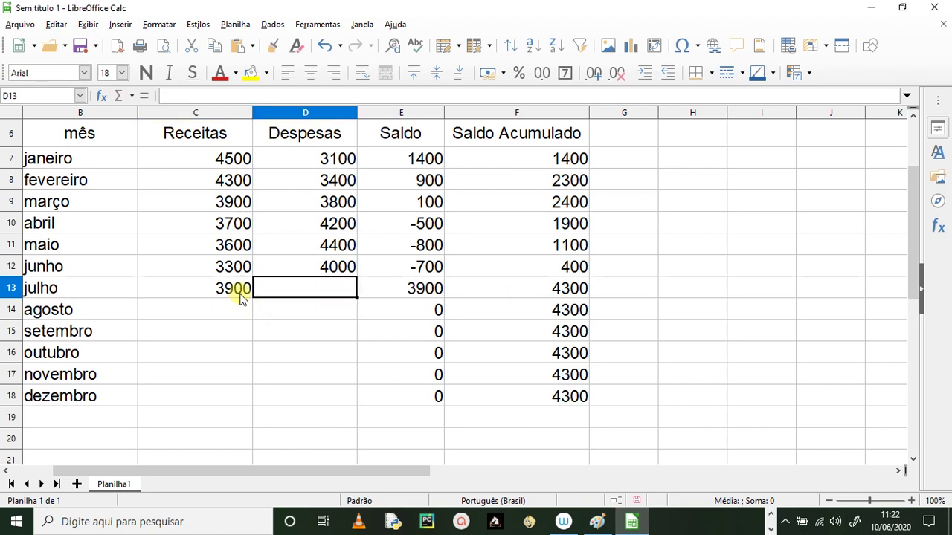
pyautogui.write('3900')
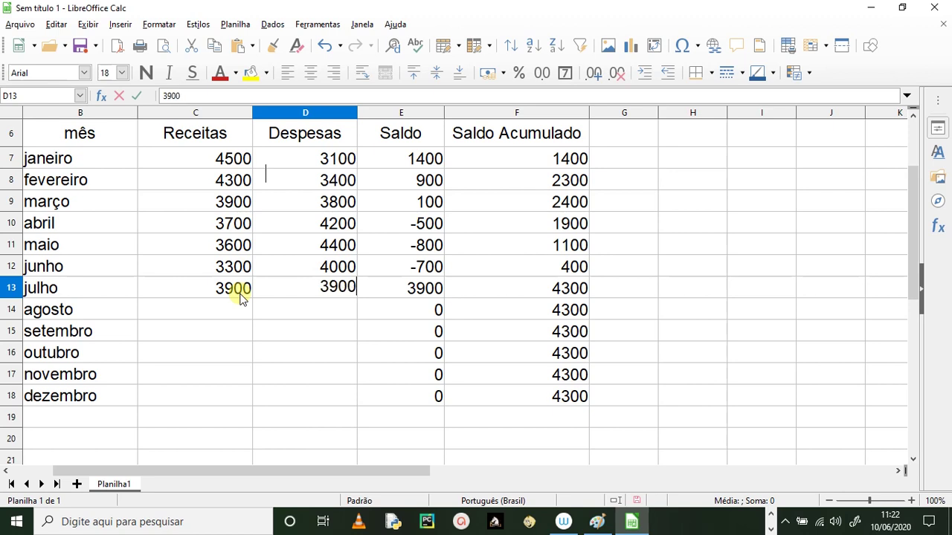
pyautogui.press('Return')
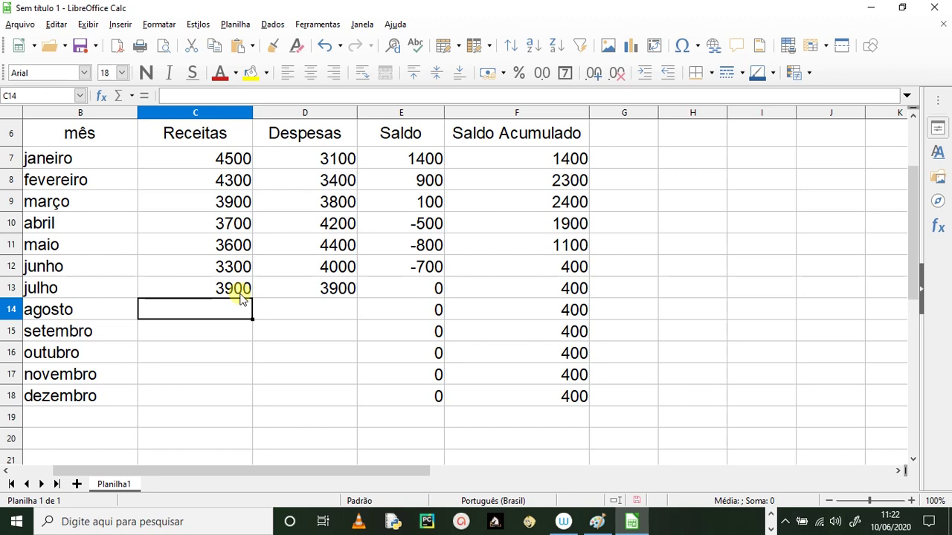
# Enter agosto's income of 4100 in cell C14 and its expenses of 3700 in cell D14.
pyautogui.write('4100')
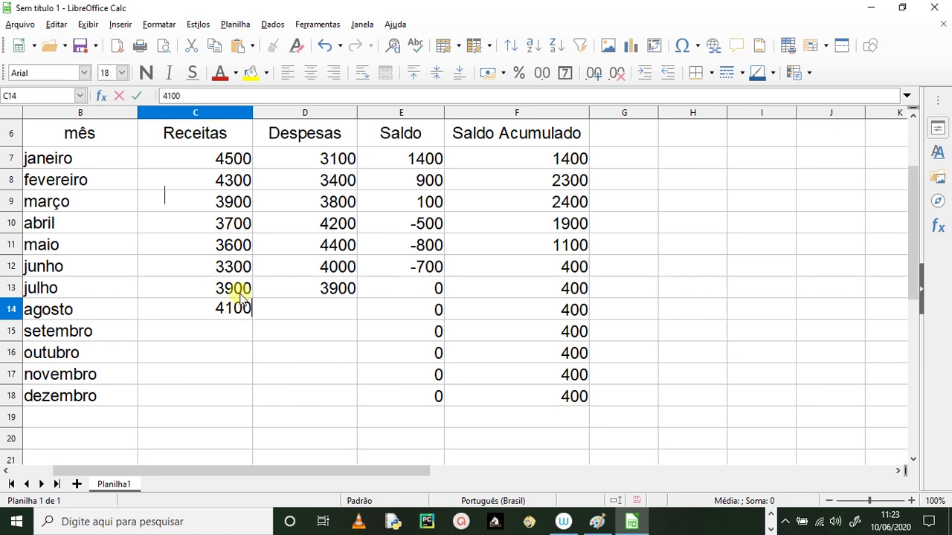
pyautogui.press('Tab')
pyautogui.write('3700')
pyautogui.press('Tab')
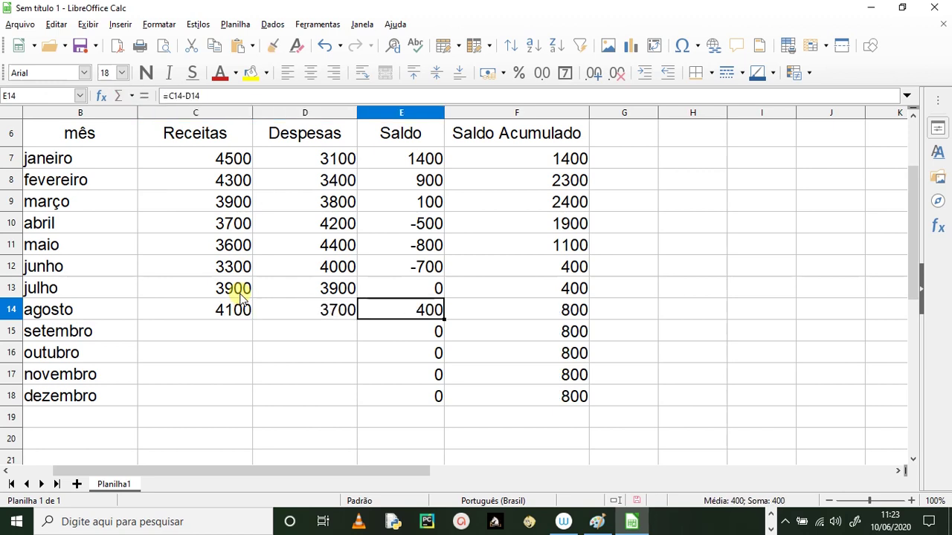
# Enter setembro's income of 4400 in cell C15 and its expenses of 3800 in cell D15.
pyautogui.click(227, 334)
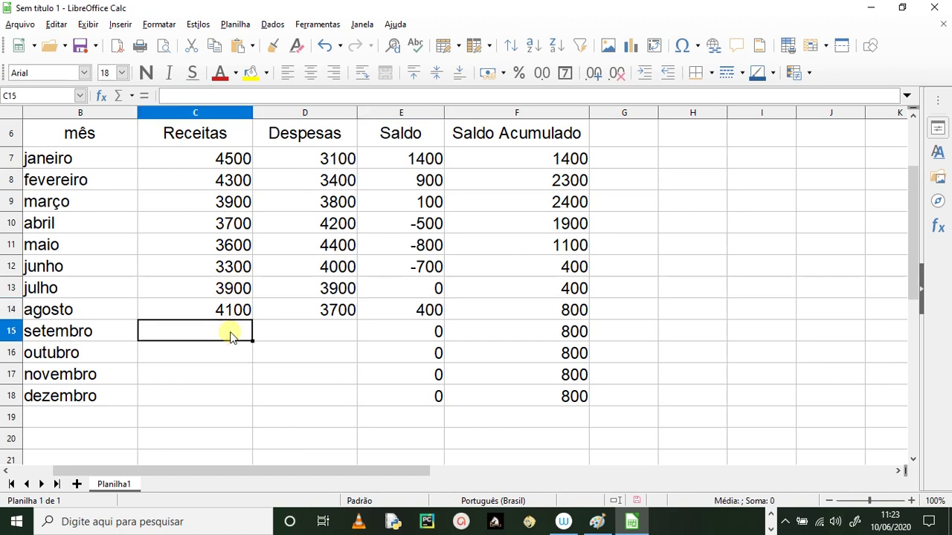
pyautogui.write('4400')
pyautogui.press('Tab')
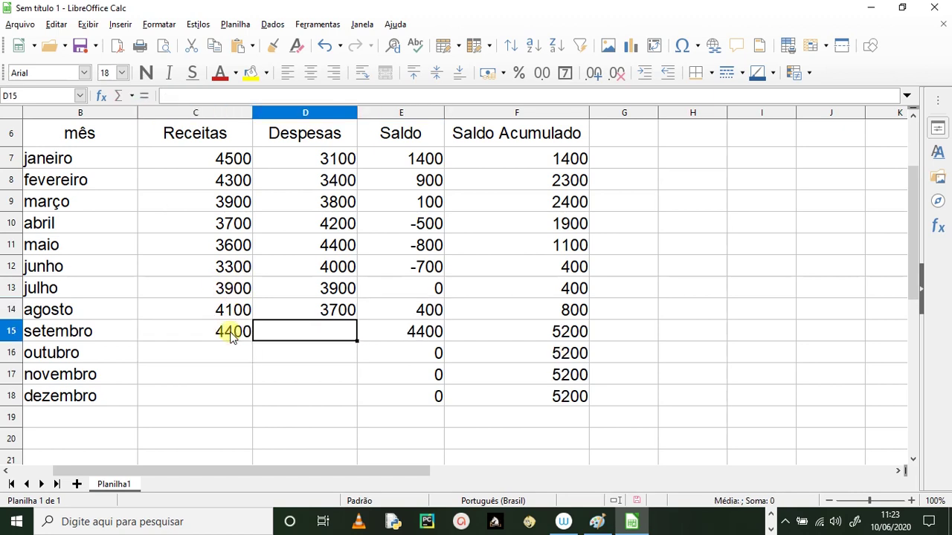
pyautogui.write('3800')
pyautogui.press('Tab')
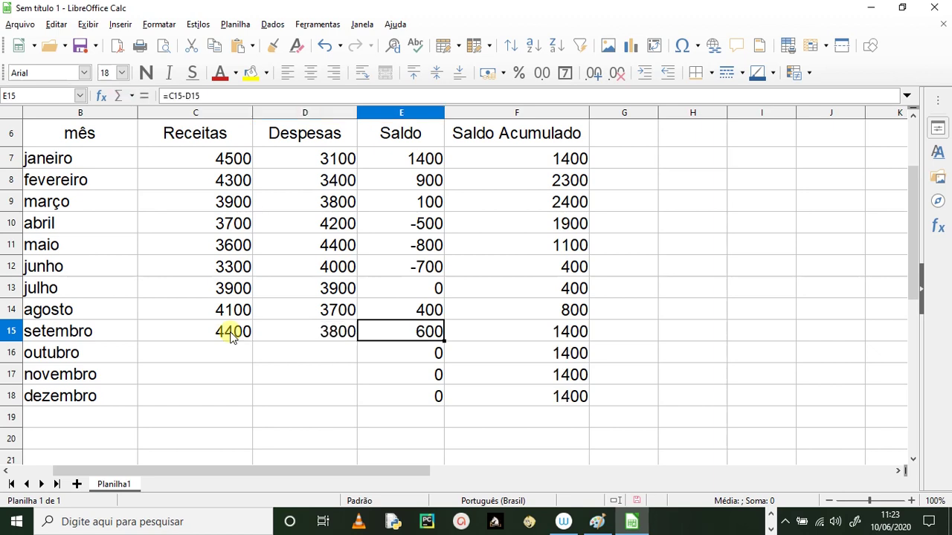
# Enter outubro's income of 5000 in cell C16 and its expenses of 3500 in cell D16.
pyautogui.click(200, 354)
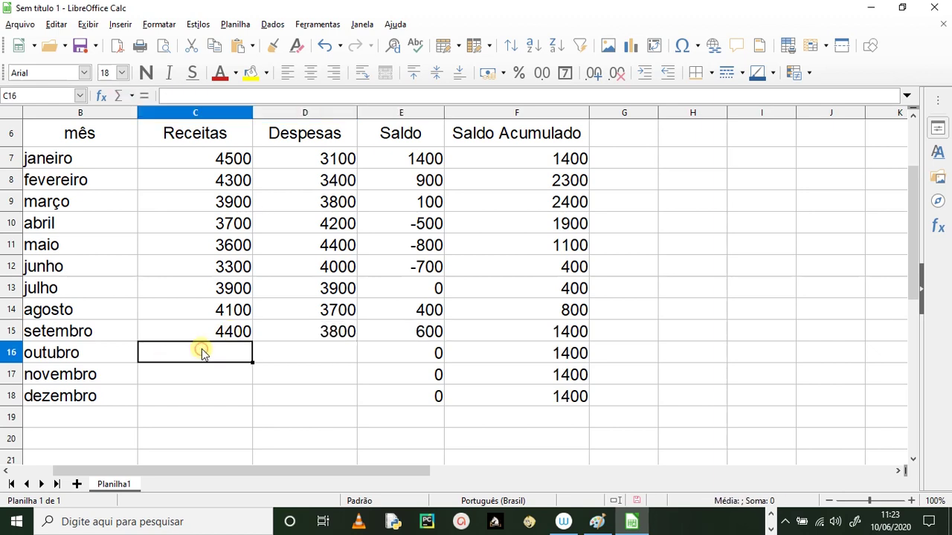
pyautogui.write('5000')
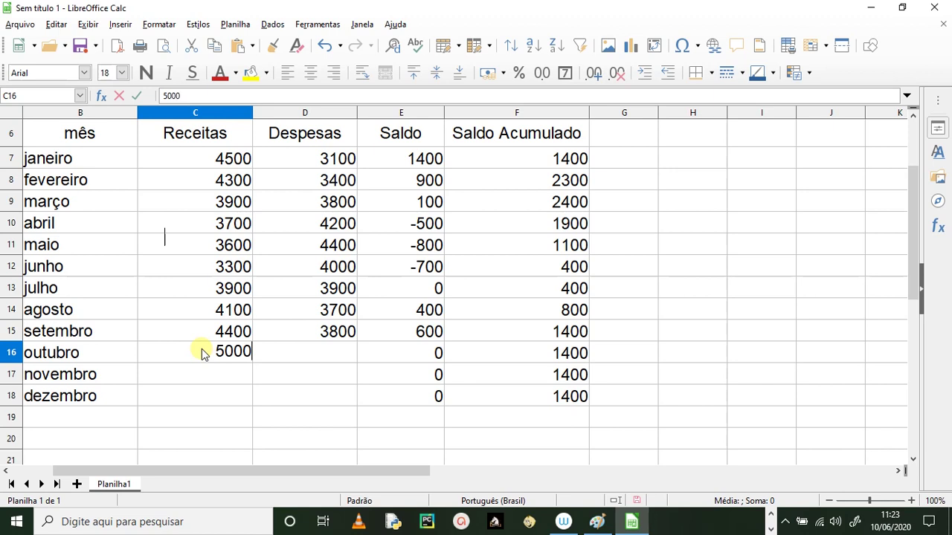
pyautogui.press('Tab')
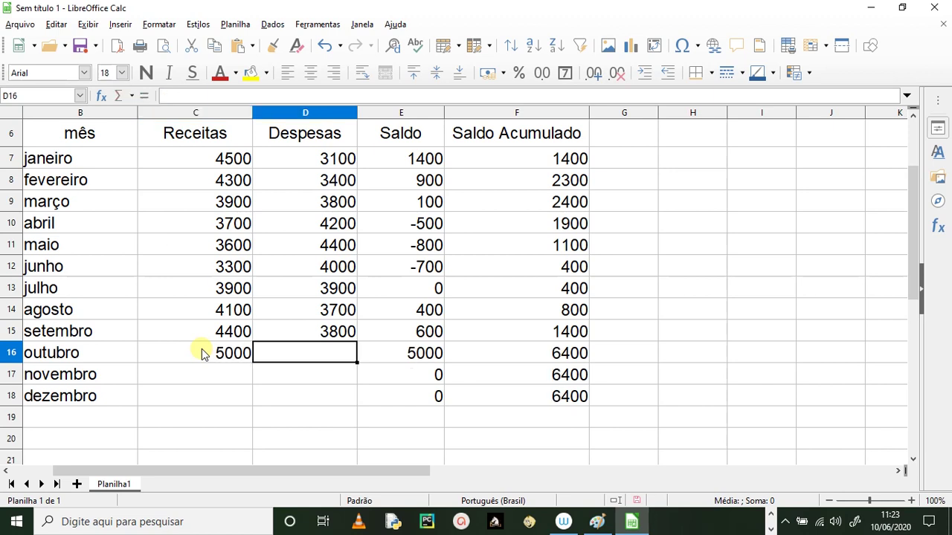
pyautogui.write('3500')
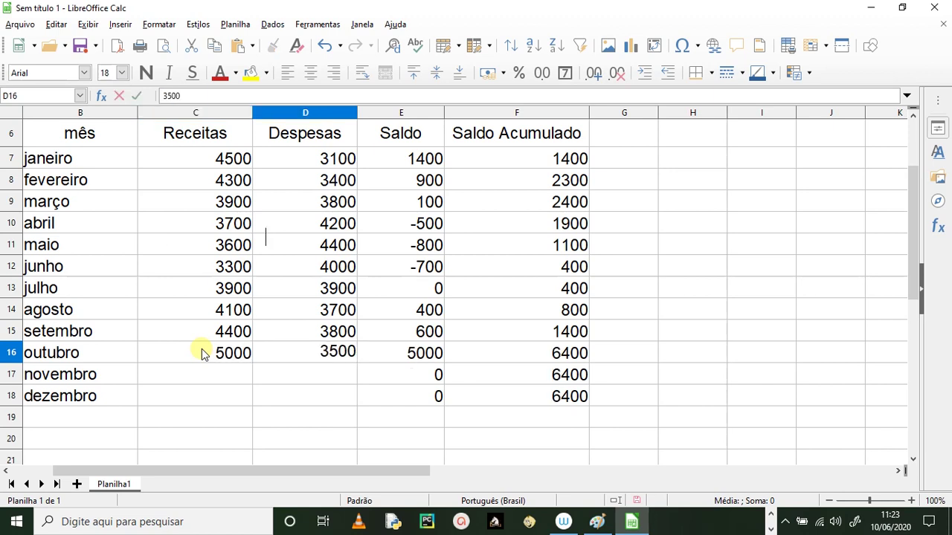
pyautogui.press('Return')
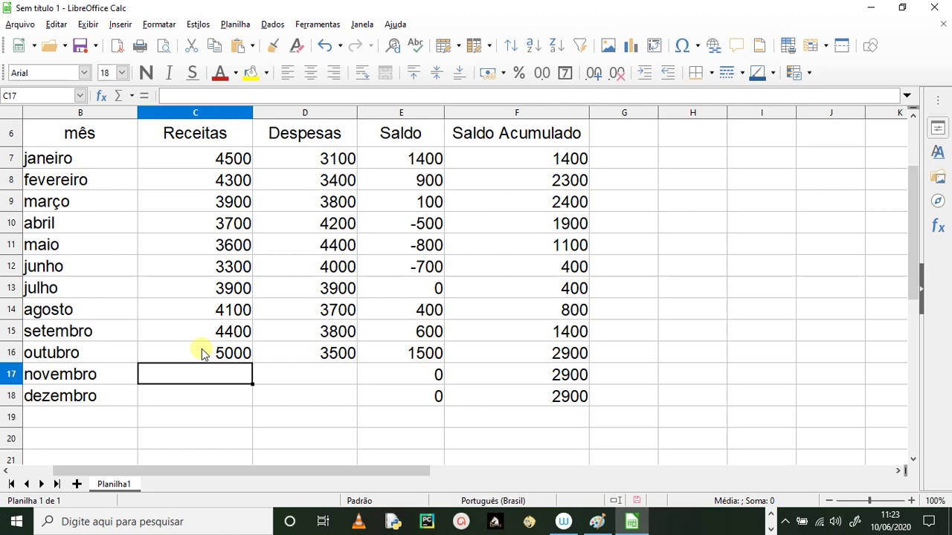
# Enter novembro's income of 4900 in cell C17 and its expenses as 388 in cell D17.
pyautogui.write('4900')
pyautogui.press('Tab')
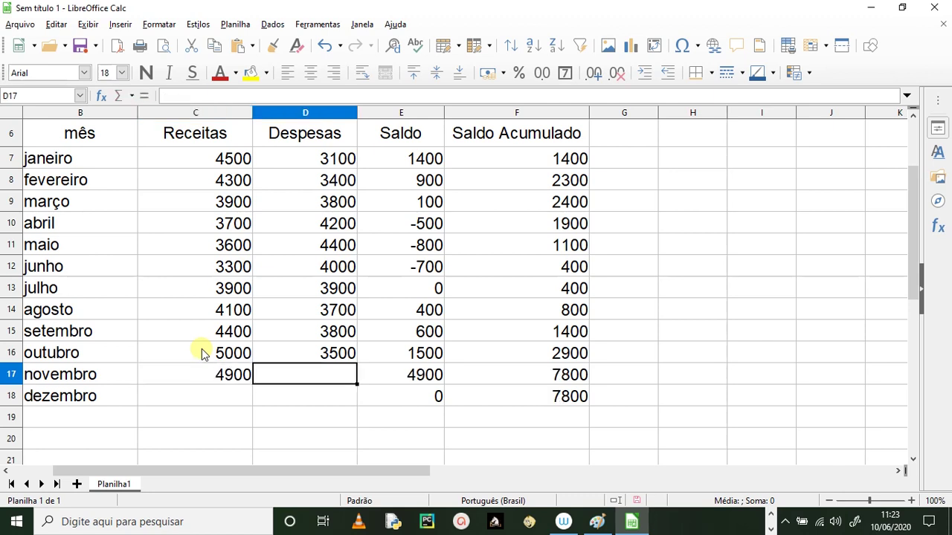
pyautogui.write('388')
pyautogui.press('Tab')
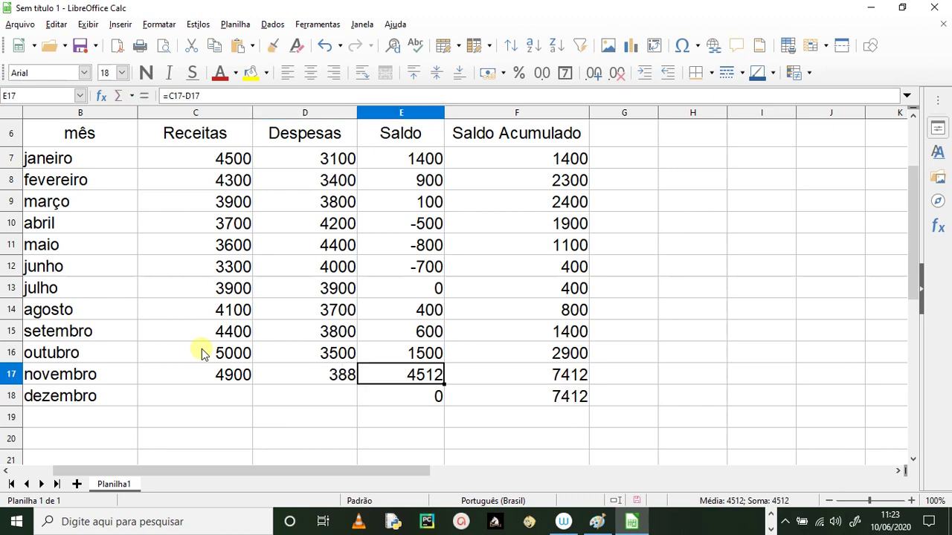
# Enter dezembro's income of 4000 in cell C18.
pyautogui.click(184, 395)
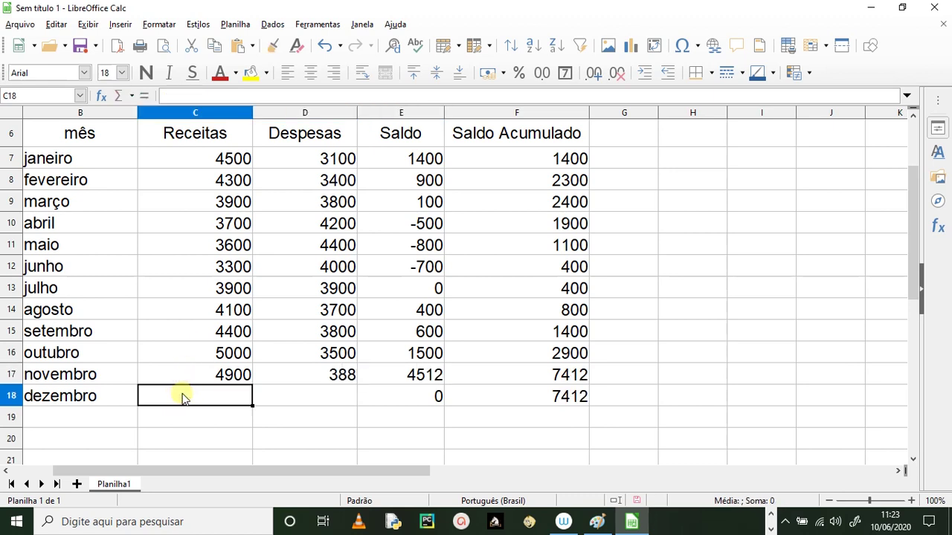
pyautogui.write('4000')
pyautogui.press('Tab')
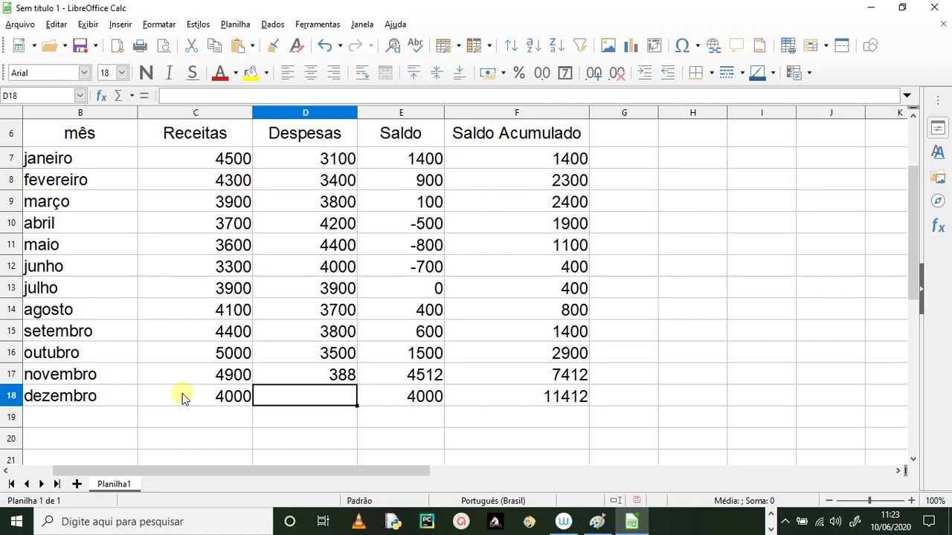
# Correct novembro's expenses in cell D17 to 3800.
pyautogui.click(336, 358)
pyautogui.click(340, 375)
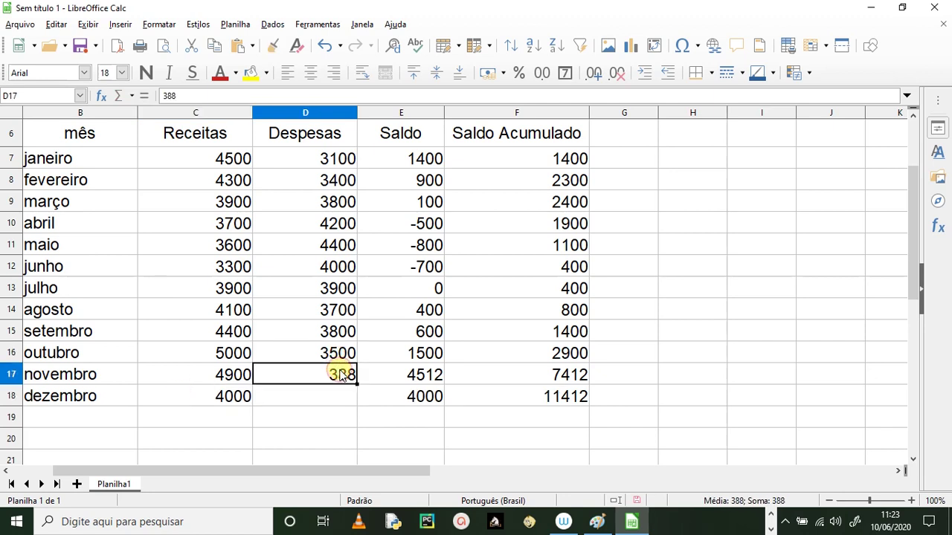
pyautogui.write('3800')
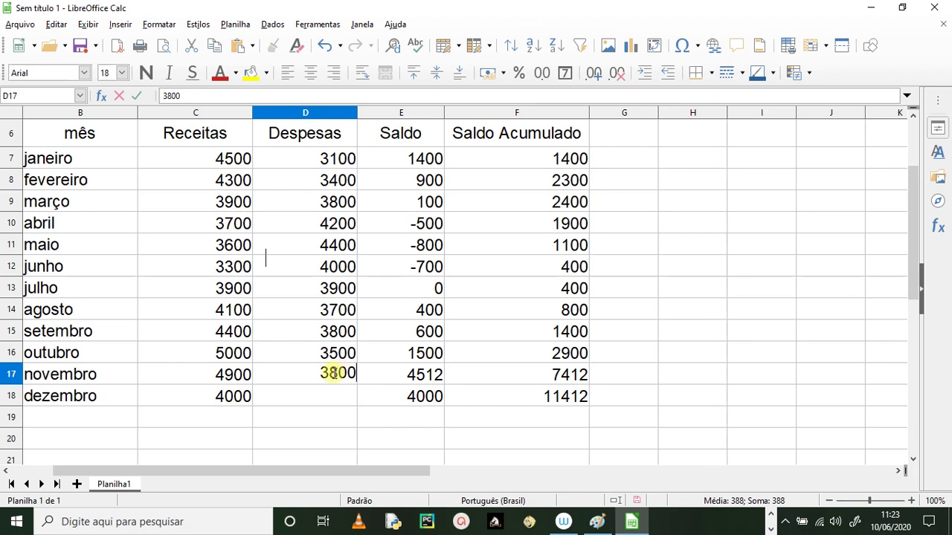
# Enter 8000 as dezembro's expenses in cell D18.
pyautogui.click(326, 394)
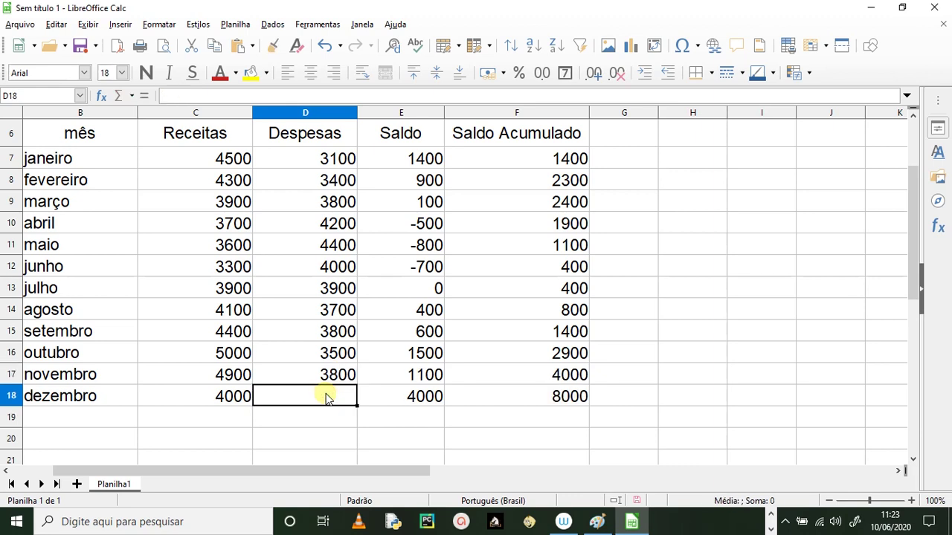
pyautogui.write('8000')
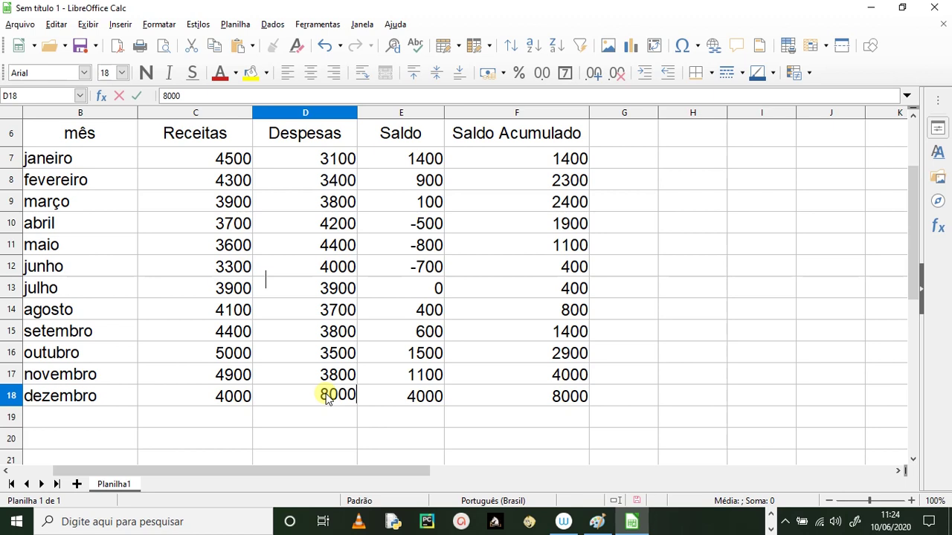
pyautogui.press('Return')
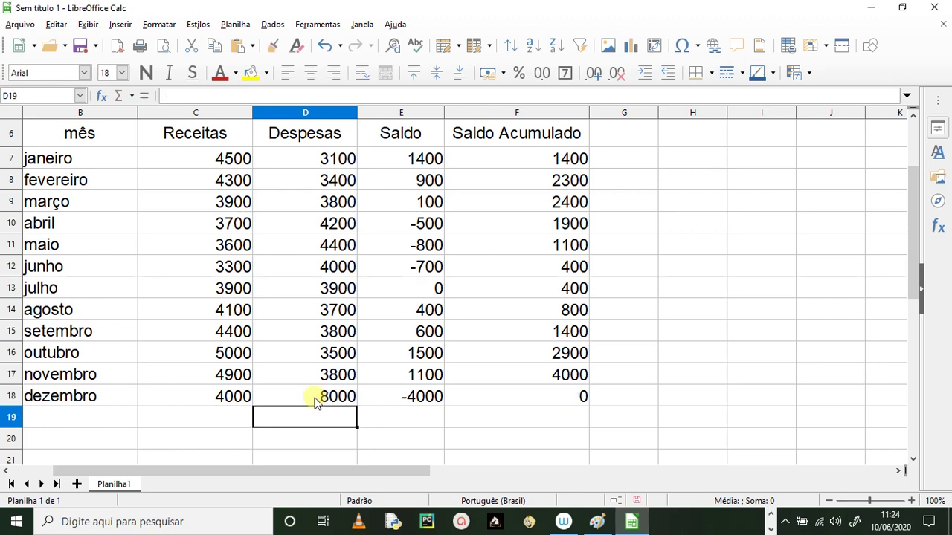
# Change dezembro's expenses in cell D18 to 6000.
pyautogui.click(320, 396)
pyautogui.write('6')
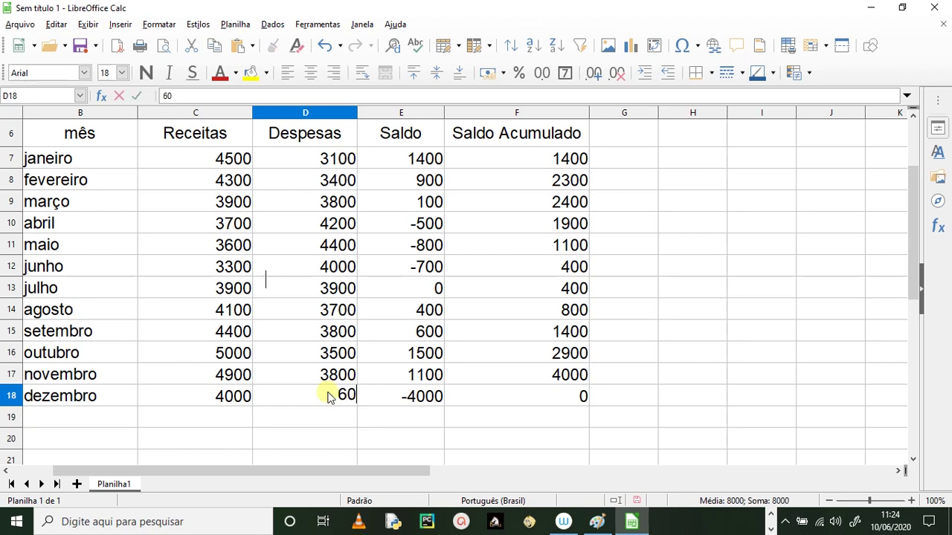
pyautogui.press('Return')
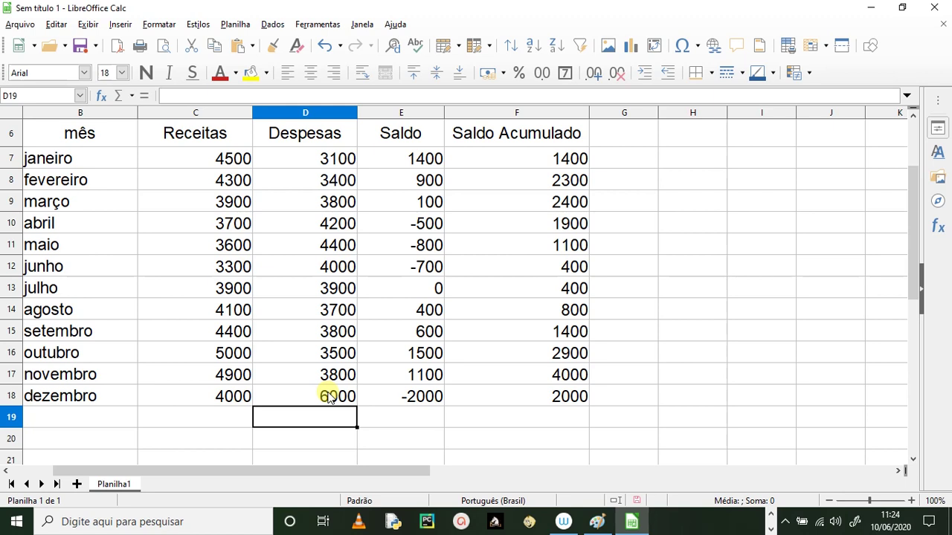
# Add the label Totalização in cell B20, leaving one empty row below dezembro.
pyautogui.scroll(-1, 227, 436)
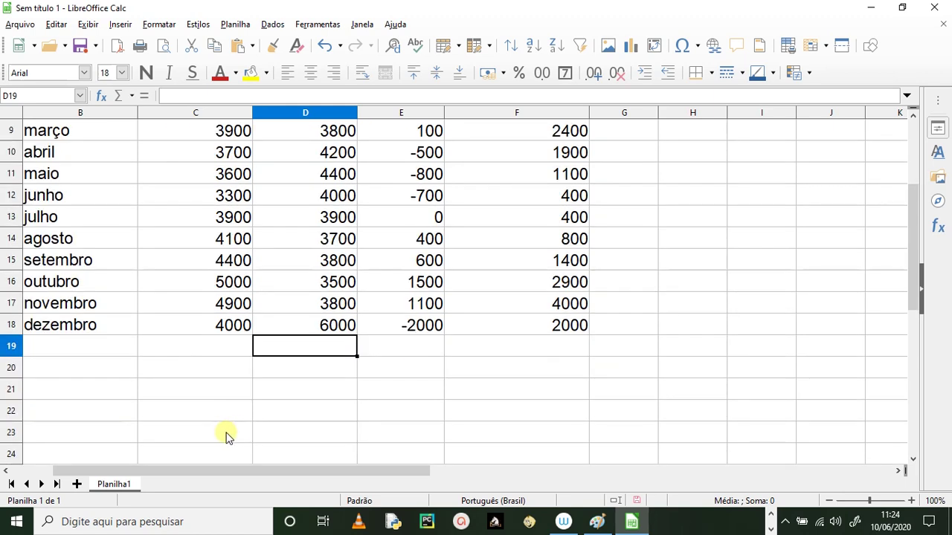
pyautogui.scroll(2, 176, 427)
pyautogui.scroll(1, 175, 425)
pyautogui.scroll(-2, 170, 423)
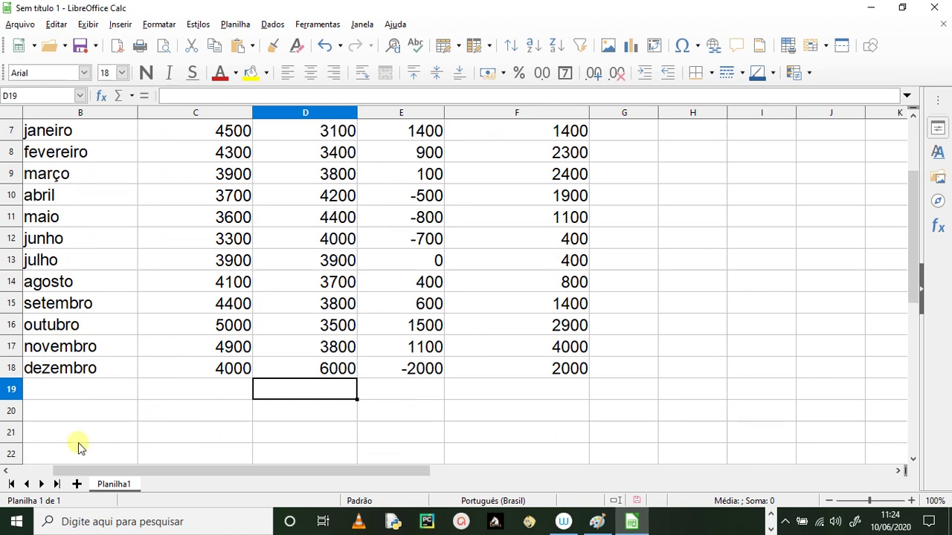
pyautogui.scroll(2, 211, 347)
pyautogui.scroll(-3, 96, 394)
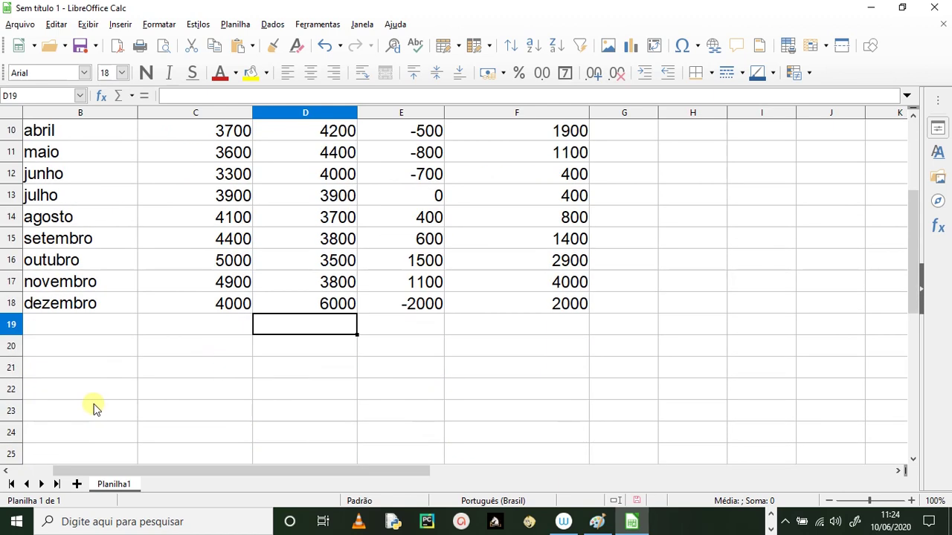
pyautogui.click(68, 348)
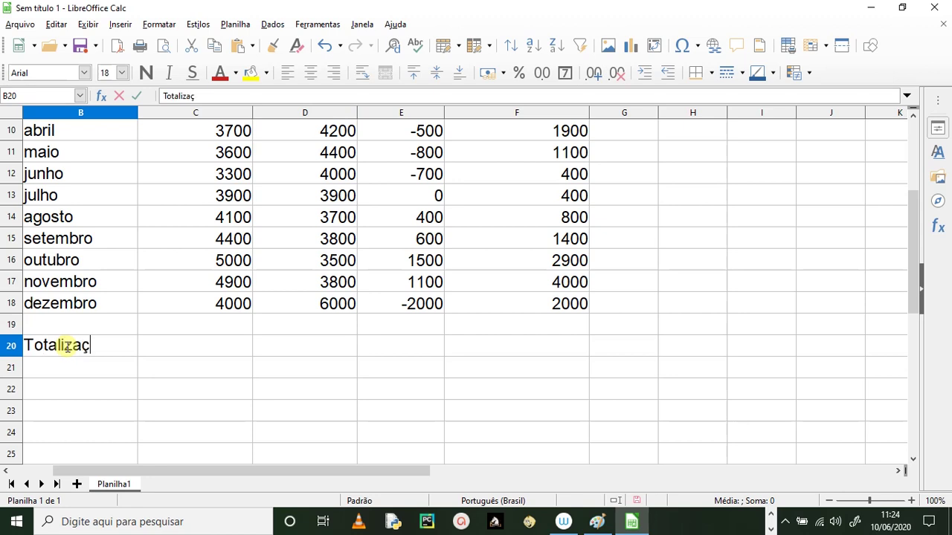
# Total the Receitas column into cell C20 by applying the Soma function to the range C7:C20.
pyautogui.scroll(2, 182, 417)
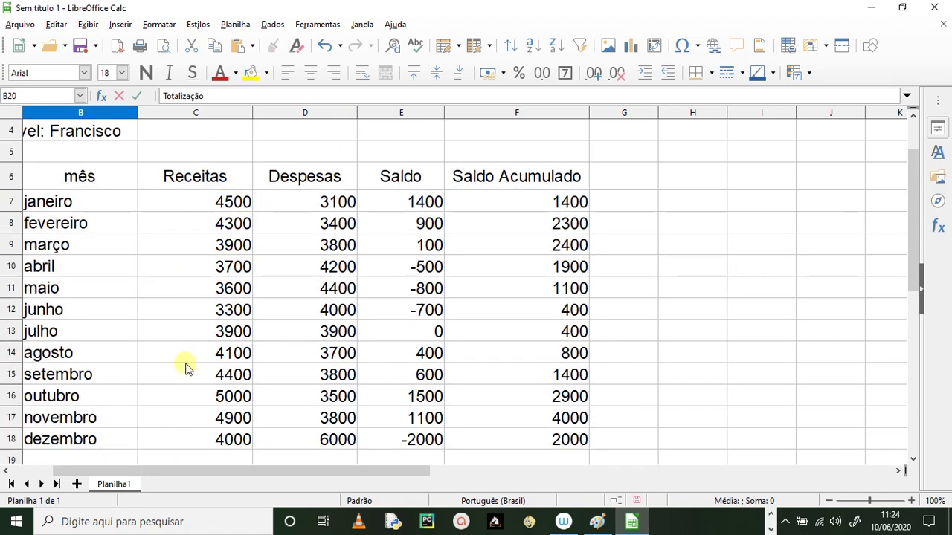
pyautogui.scroll(-1, 185, 379)
pyautogui.scroll(1, 170, 406)
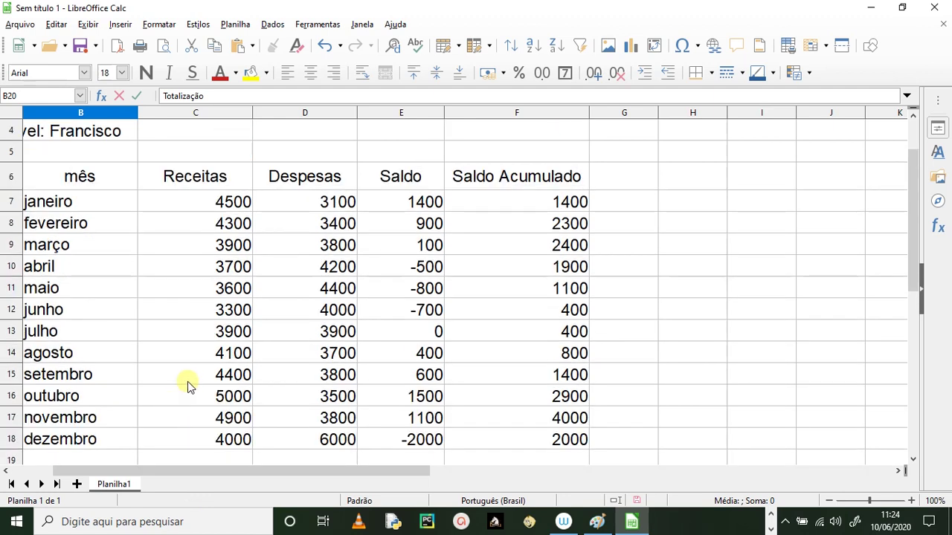
pyautogui.scroll(-1, 188, 385)
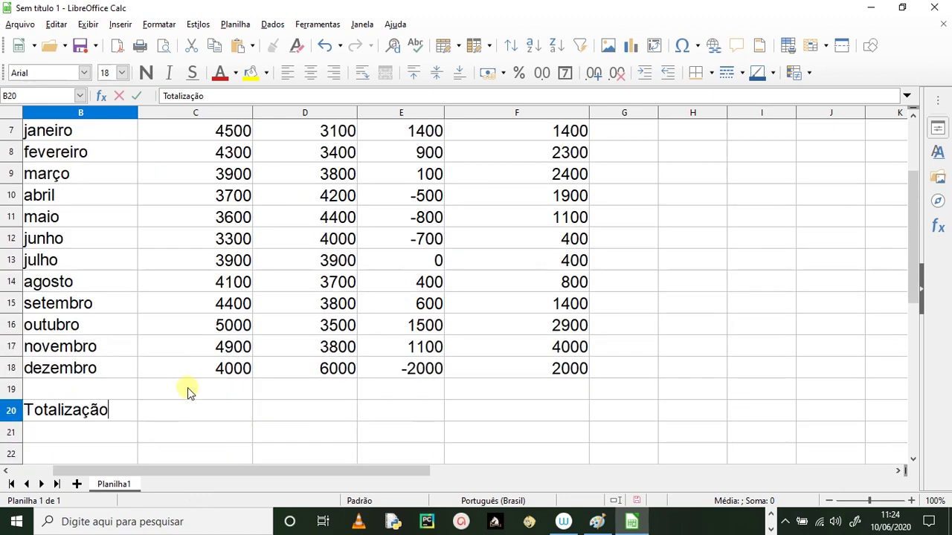
pyautogui.scroll(2, 227, 327)
pyautogui.moveTo(191, 269); pyautogui.dragTo(210, 413)
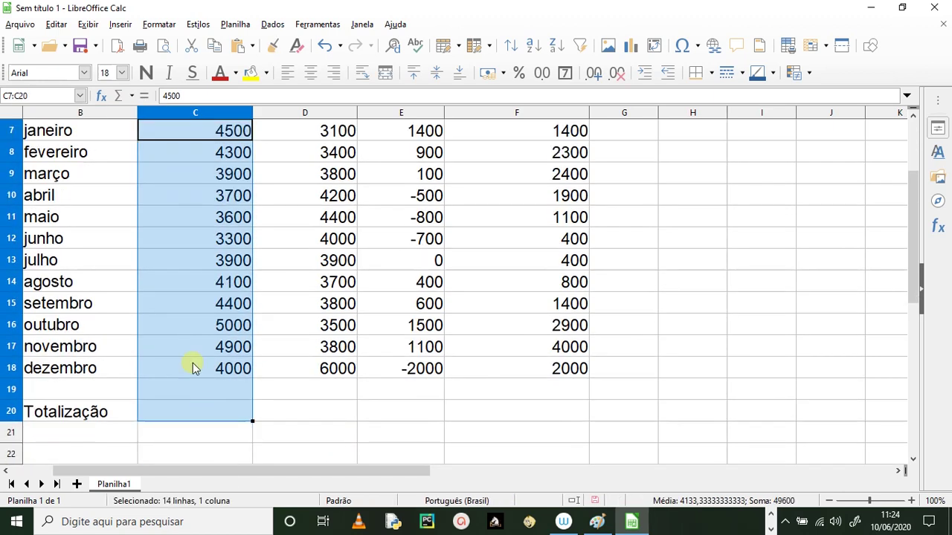
pyautogui.click(131, 96)
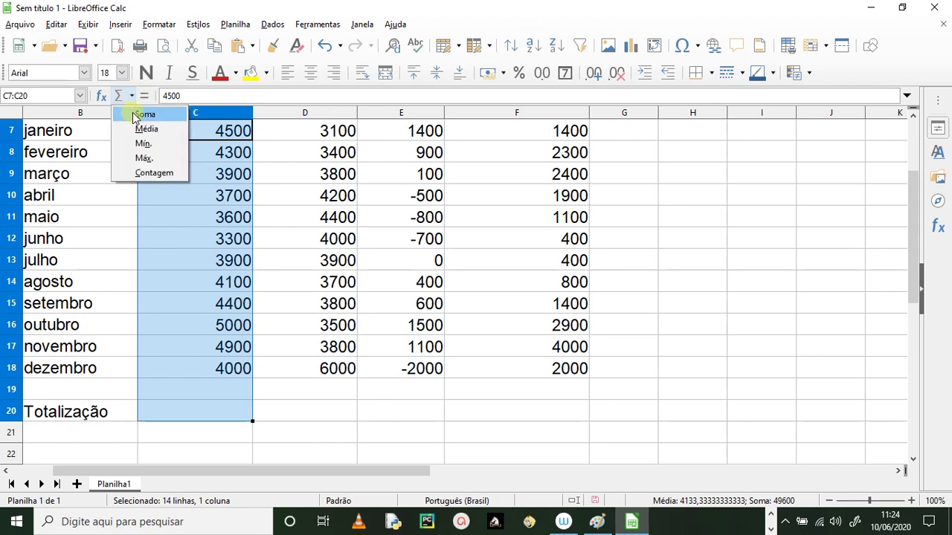
pyautogui.click(142, 114)
pyautogui.click(256, 414)
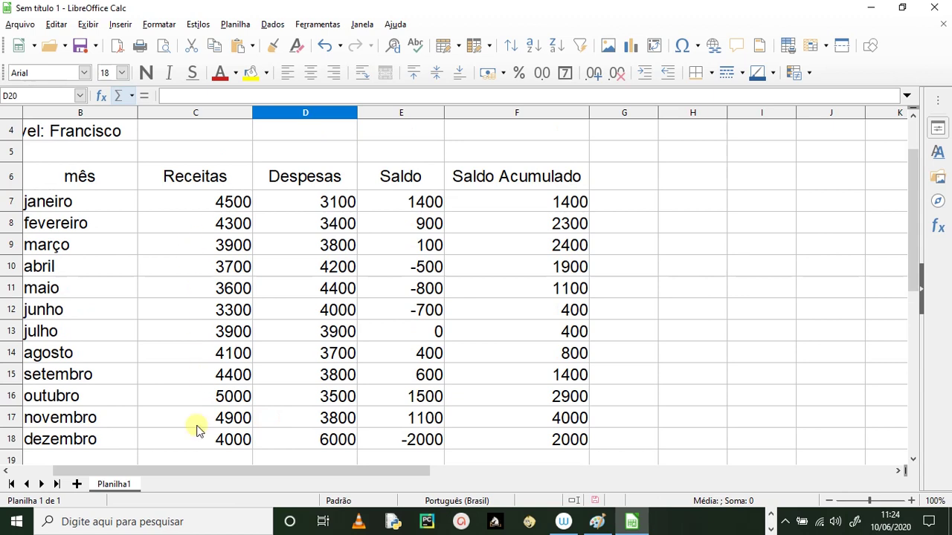
# Examine the Receitas total's formula in cell C20 against the monthly income values above it.
pyautogui.scroll(-1, 171, 446)
pyautogui.scroll(1, 222, 420)
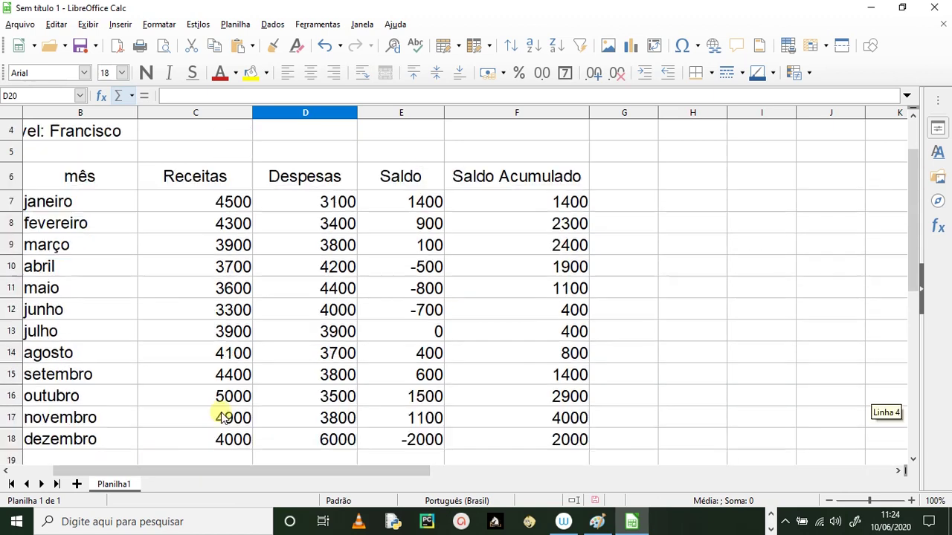
pyautogui.scroll(-1, 197, 394)
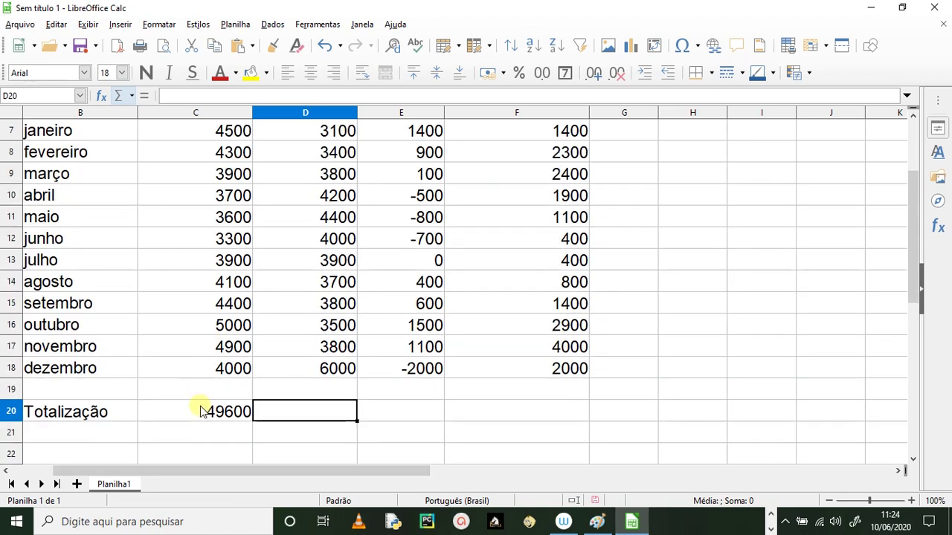
pyautogui.click(202, 411)
pyautogui.scroll(2, 229, 278)
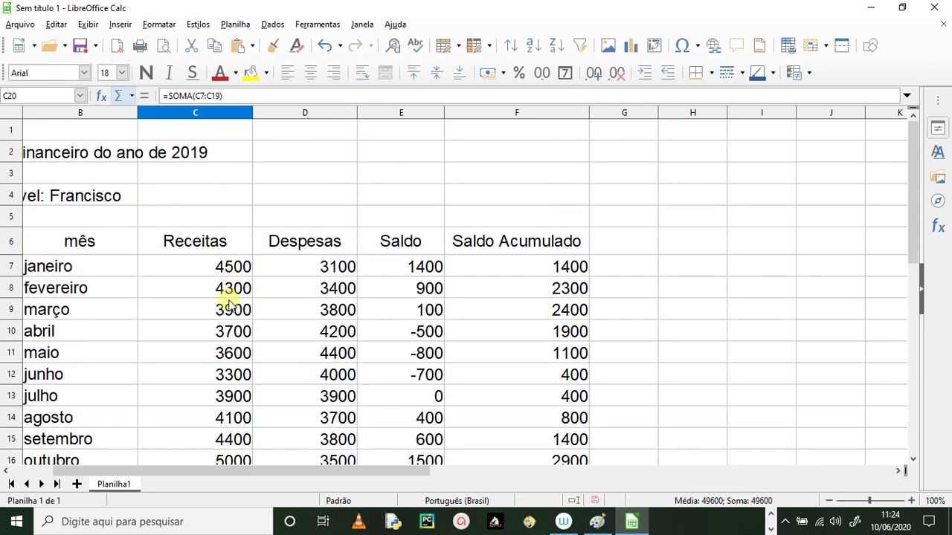
pyautogui.scroll(-1, 246, 349)
pyautogui.scroll(-1, 245, 446)
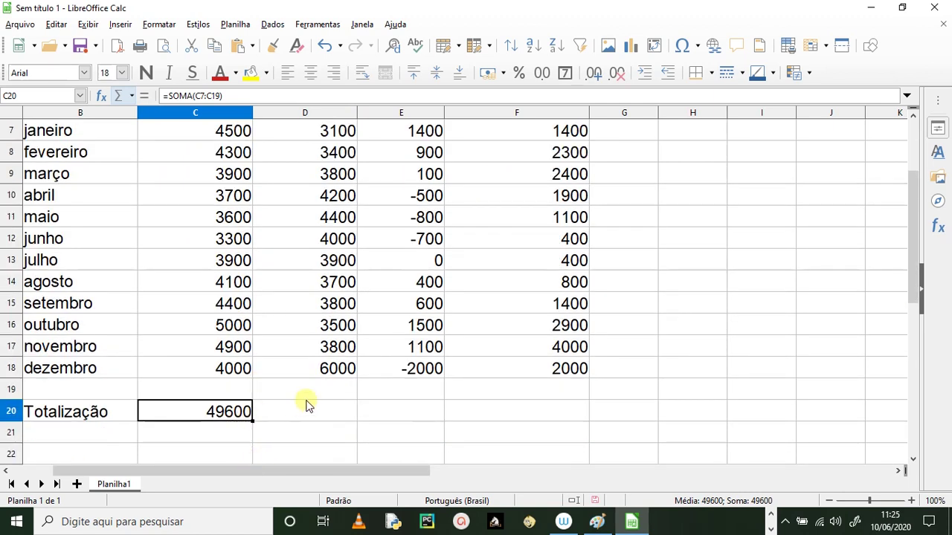
# Total the Despesas column into cell D20 by applying the Soma function to the range D7:D20.
pyautogui.scroll(1, 308, 406)
pyautogui.moveTo(321, 200); pyautogui.dragTo(340, 412)
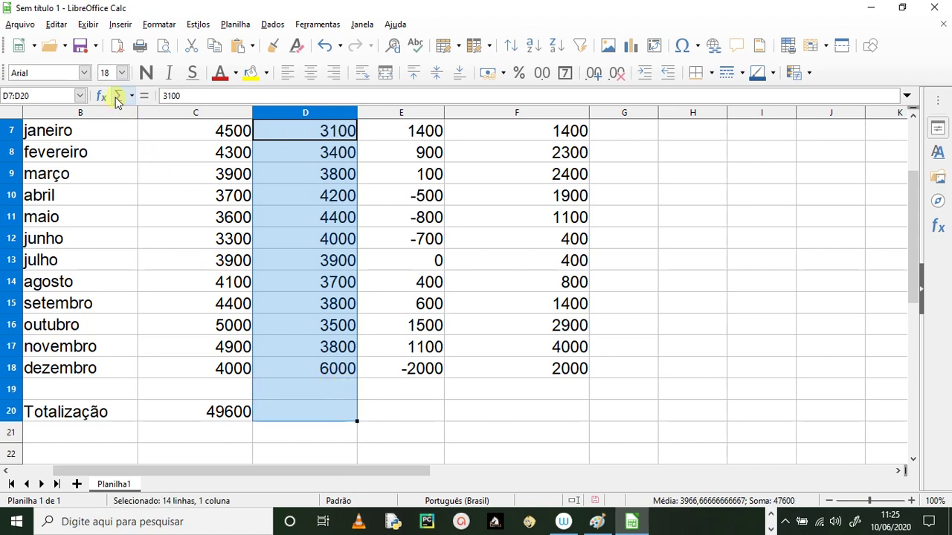
pyautogui.click(117, 97)
pyautogui.click(146, 114)
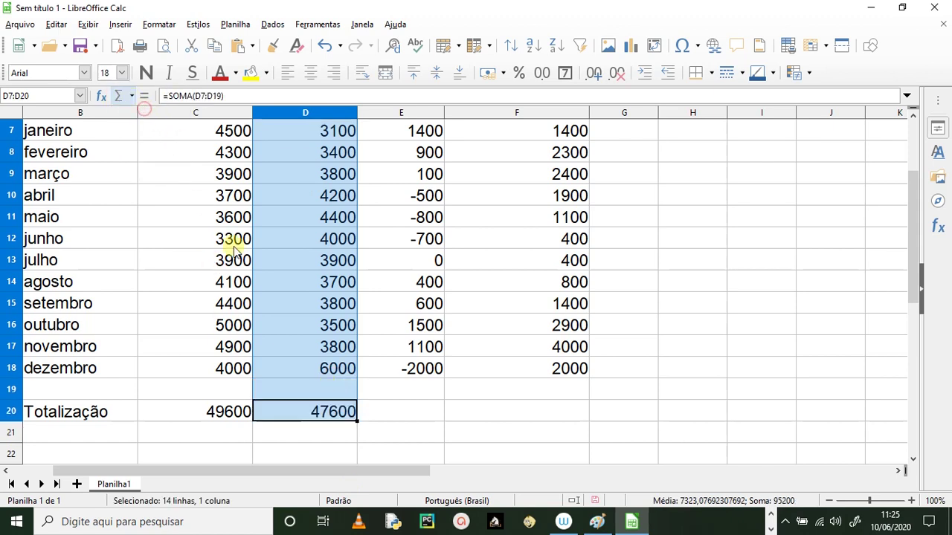
# Review the Saldo column from cell E7 and dezembro's accumulated balance formula in cell F18.
pyautogui.click(414, 417)
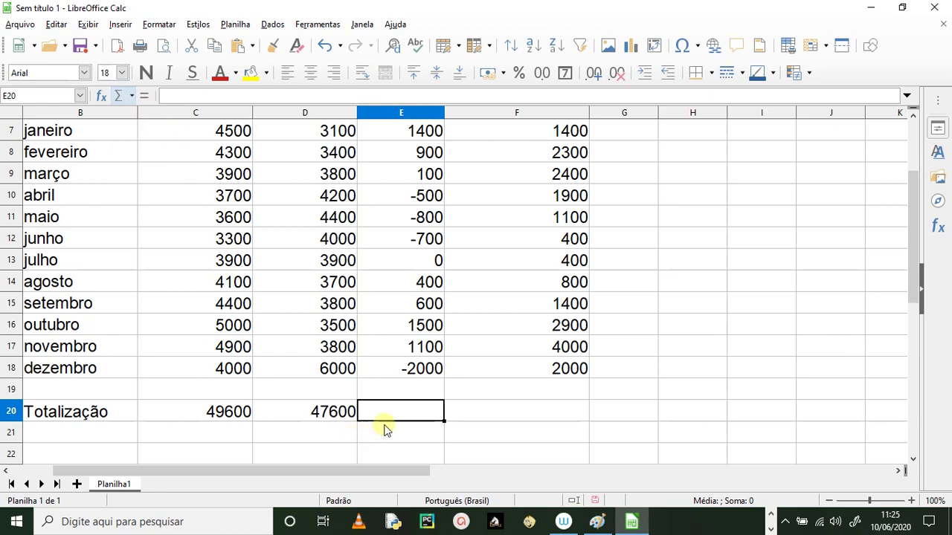
pyautogui.scroll(1, 437, 409)
pyautogui.moveTo(382, 204); pyautogui.dragTo(397, 136)
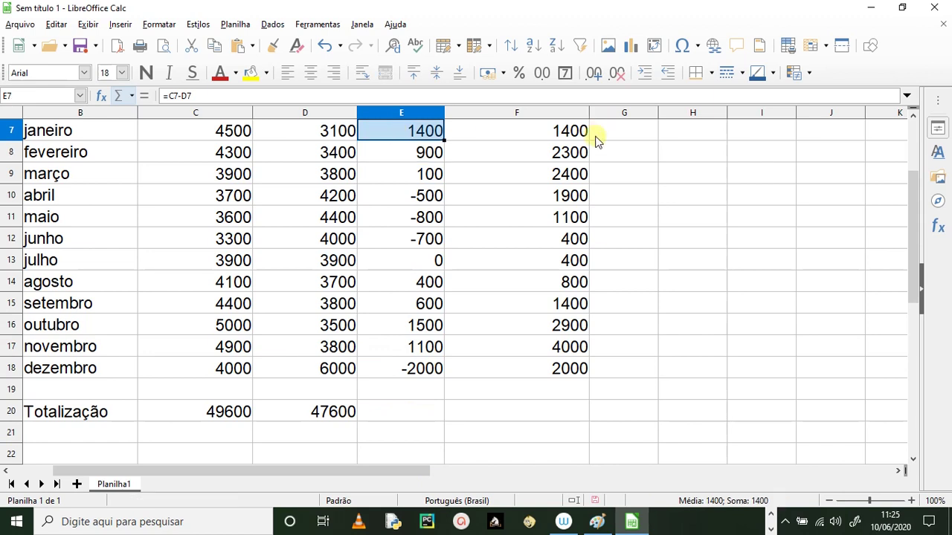
pyautogui.scroll(1, 537, 252)
pyautogui.scroll(-1, 538, 256)
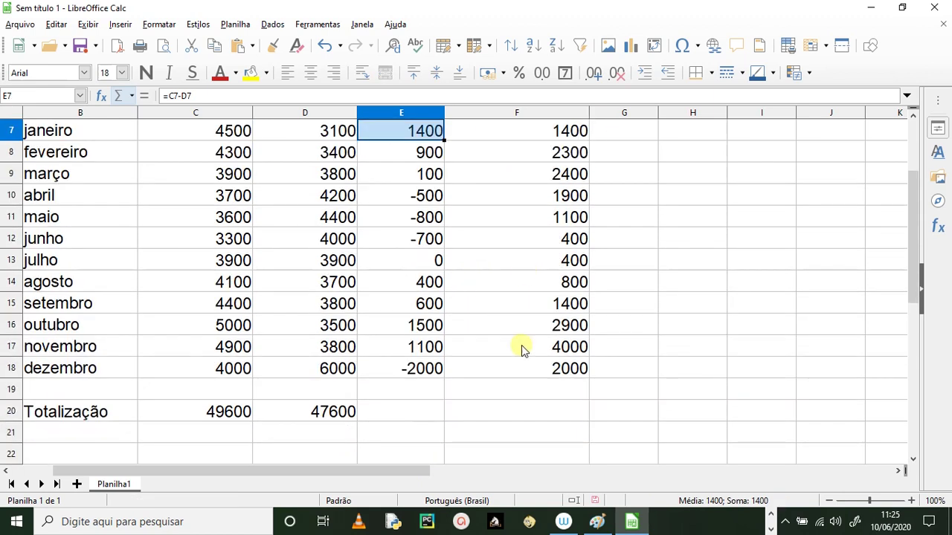
pyautogui.click(538, 362)
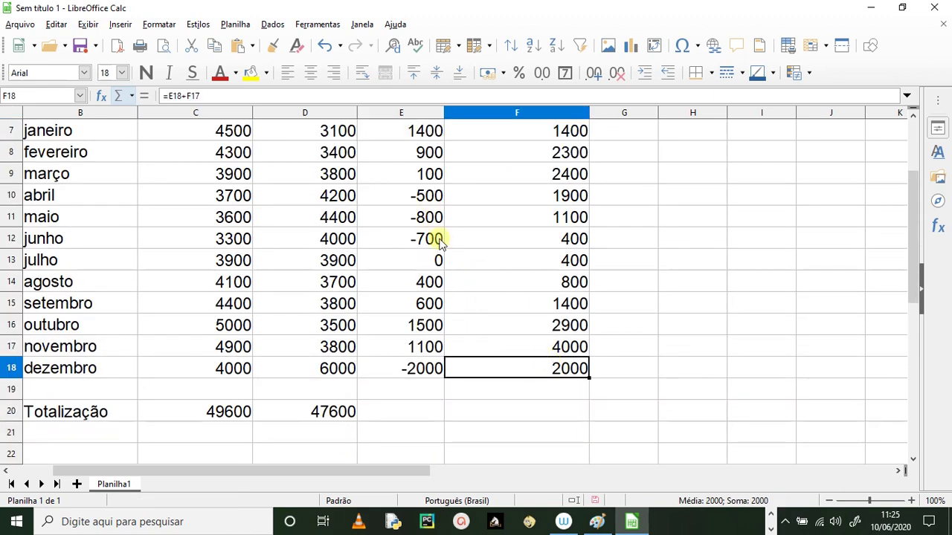
# Total the Saldo column into cell E20 by applying Soma to E7:E20, and compare it with dezembro's accumulated balance in F18.
pyautogui.scroll(1, 432, 244)
pyautogui.click(405, 206)
pyautogui.moveTo(406, 210); pyautogui.dragTo(408, 415)
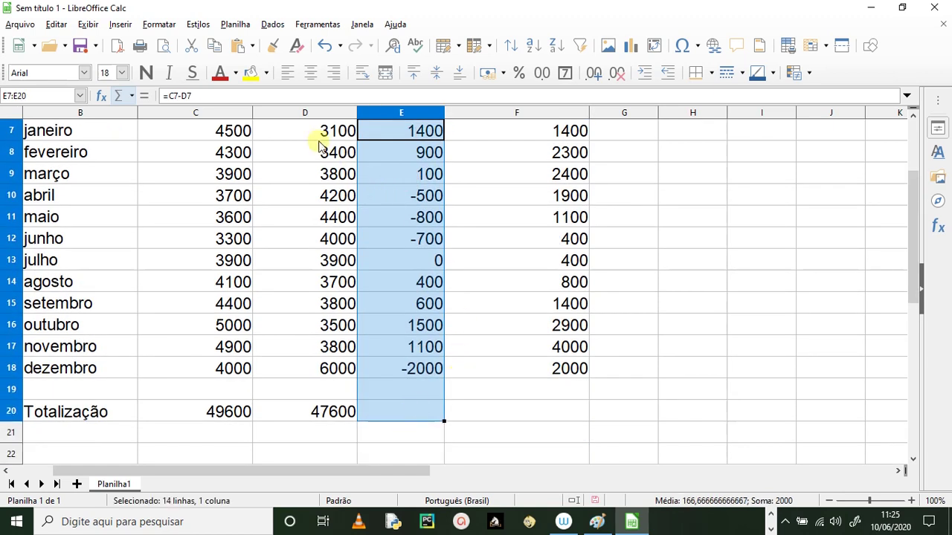
pyautogui.click(131, 97)
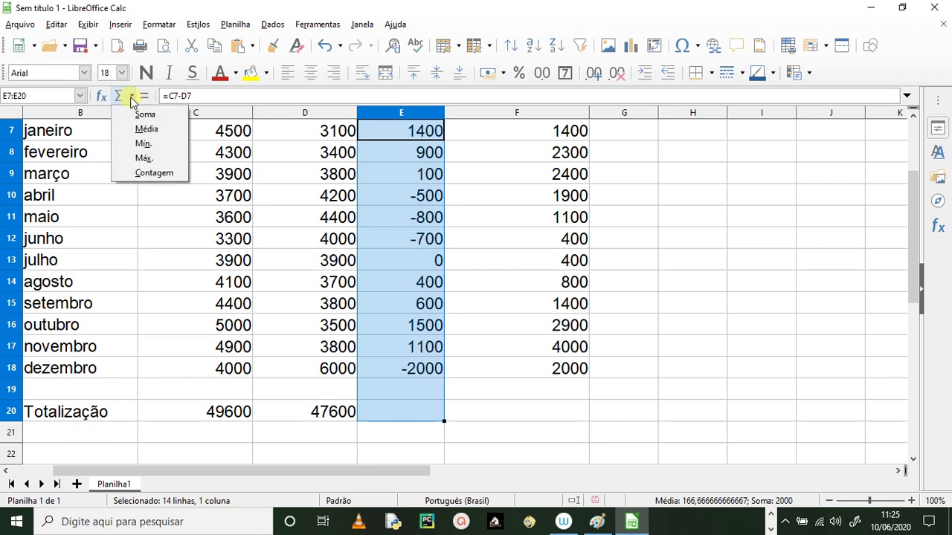
pyautogui.click(140, 114)
pyautogui.click(510, 433)
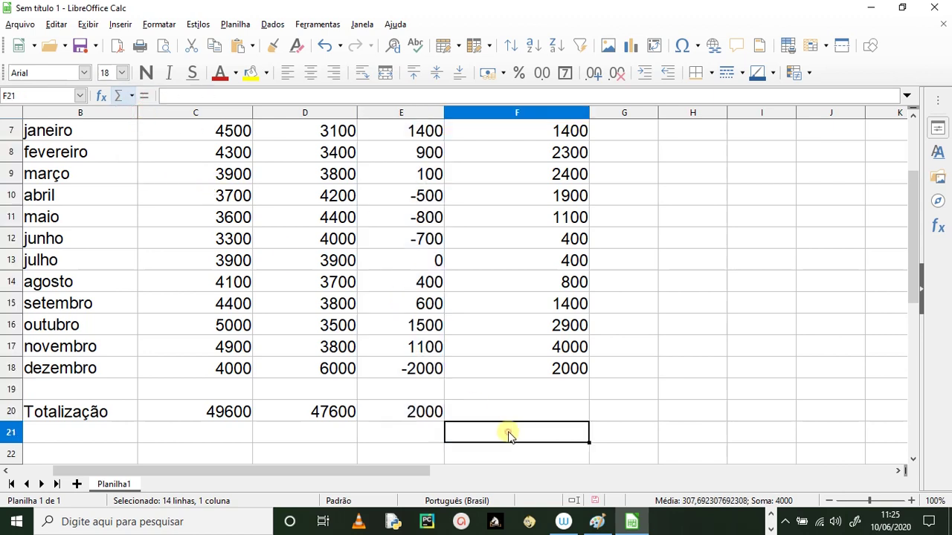
pyautogui.click(565, 368)
pyautogui.click(426, 425)
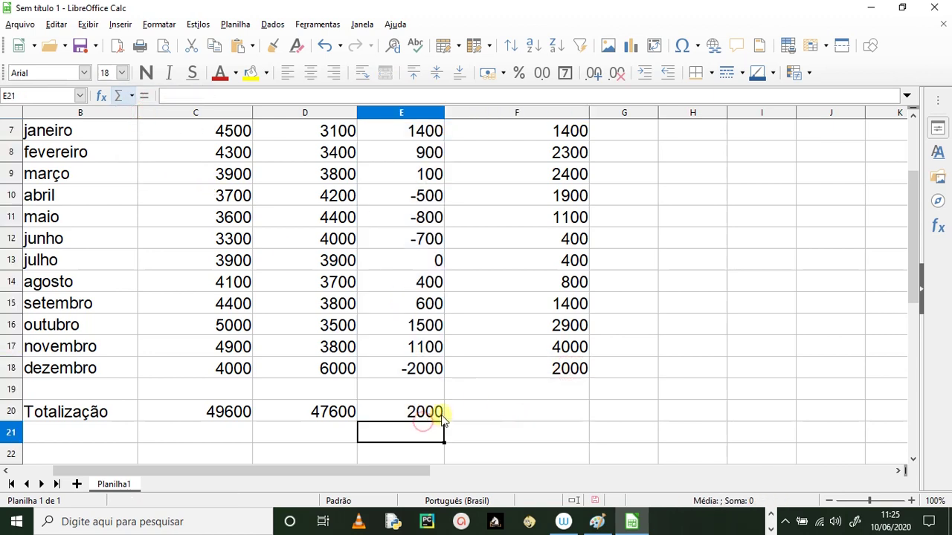
# Review the Receitas, Despesas and Saldo totals in the Totalização row against the monthly values above them.
pyautogui.scroll(2, 431, 417)
pyautogui.scroll(-2, 403, 319)
pyautogui.scroll(2, 381, 310)
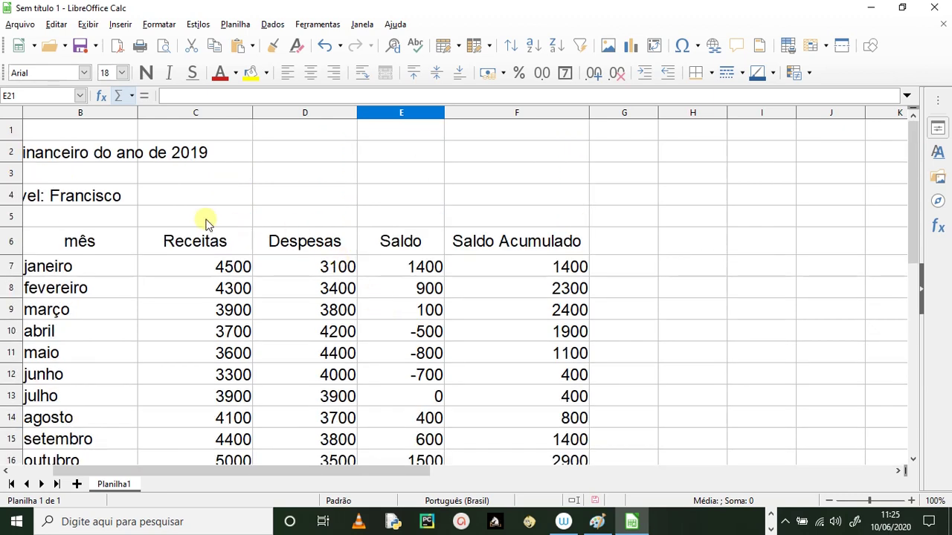
pyautogui.scroll(-3, 186, 312)
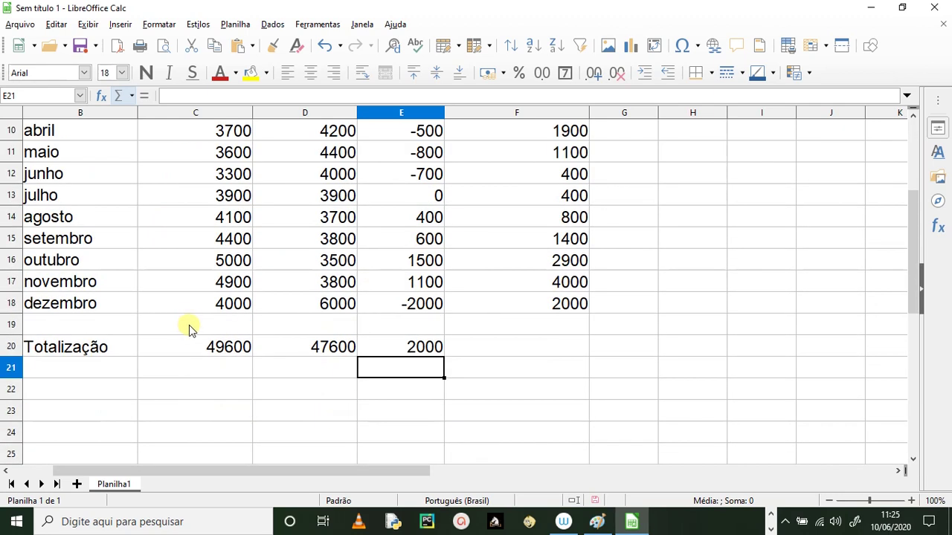
pyautogui.click(232, 352)
pyautogui.click(335, 354)
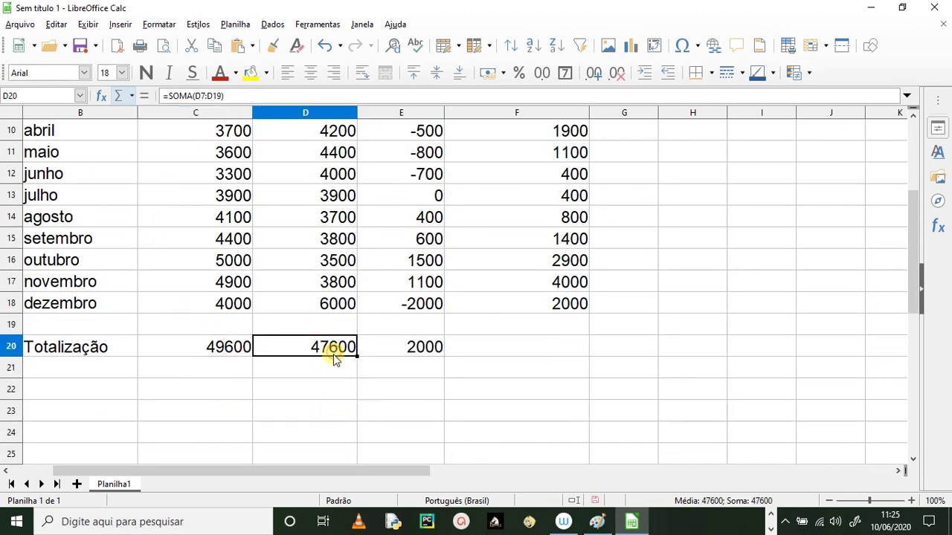
pyautogui.click(424, 348)
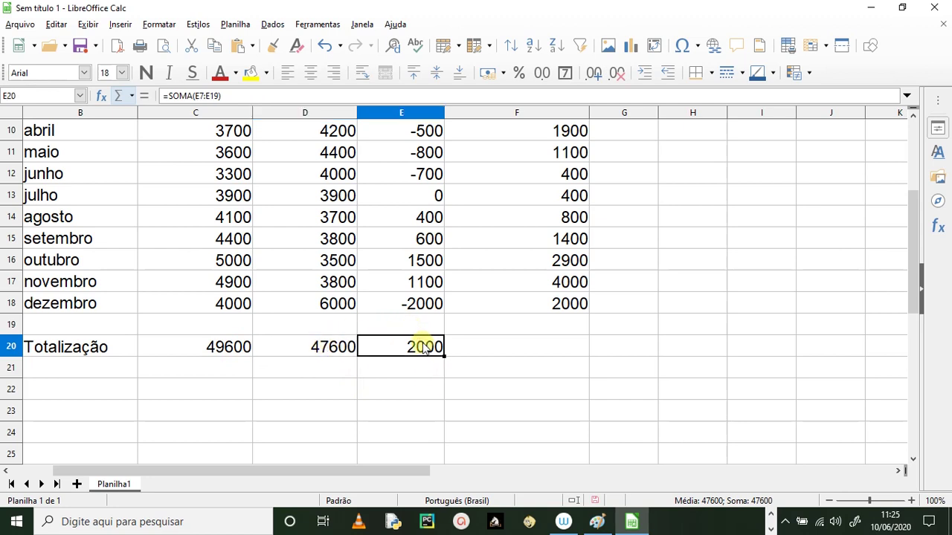
pyautogui.scroll(3, 497, 363)
pyautogui.scroll(-2, 499, 362)
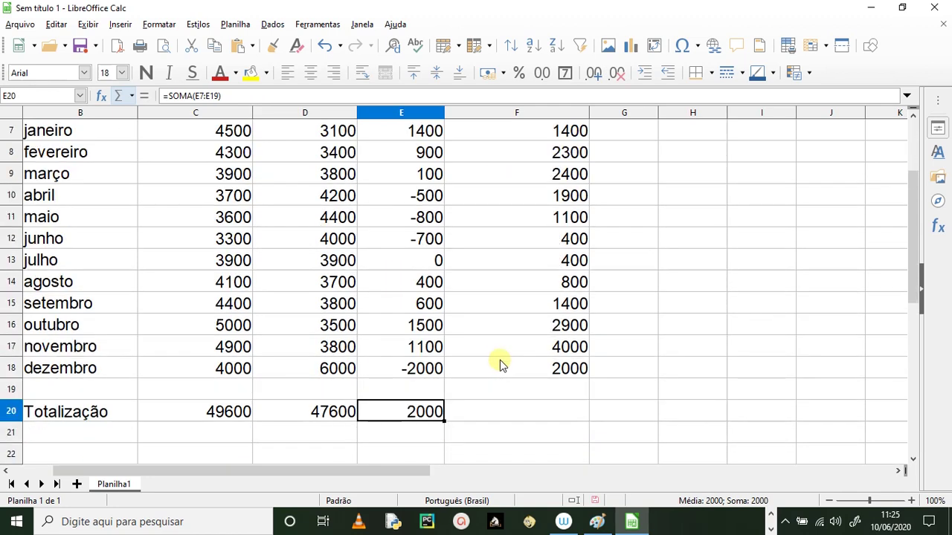
pyautogui.scroll(2, 499, 362)
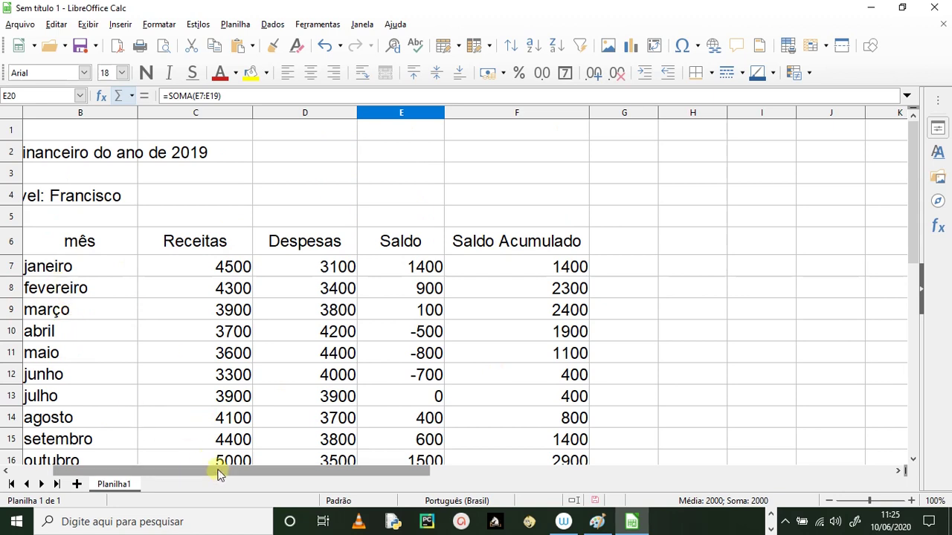
# Look over the full table from its title and column headers through the monthly rows to the Totalização row.
pyautogui.moveTo(196, 473); pyautogui.dragTo(151, 479)
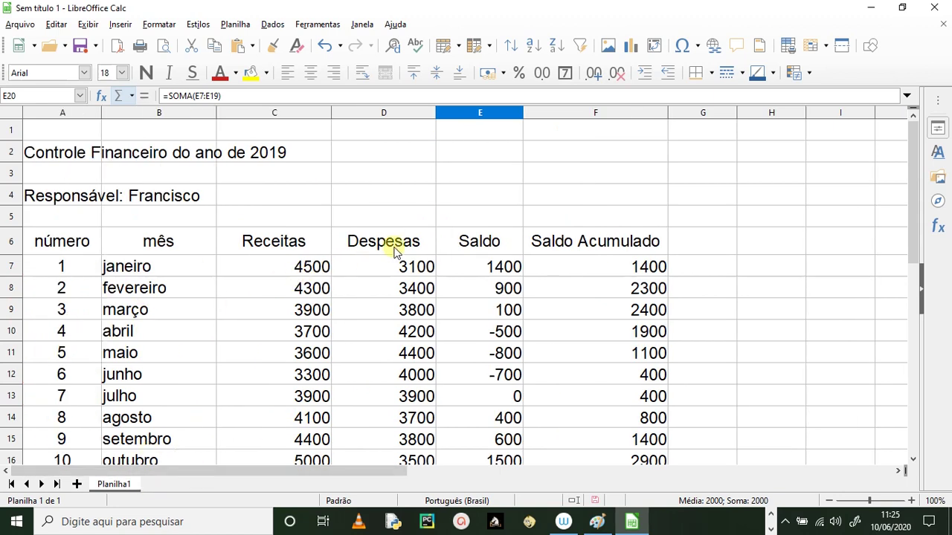
pyautogui.scroll(-2, 393, 262)
pyautogui.scroll(-2, 275, 339)
pyautogui.scroll(4, 202, 334)
pyautogui.scroll(-2, 208, 276)
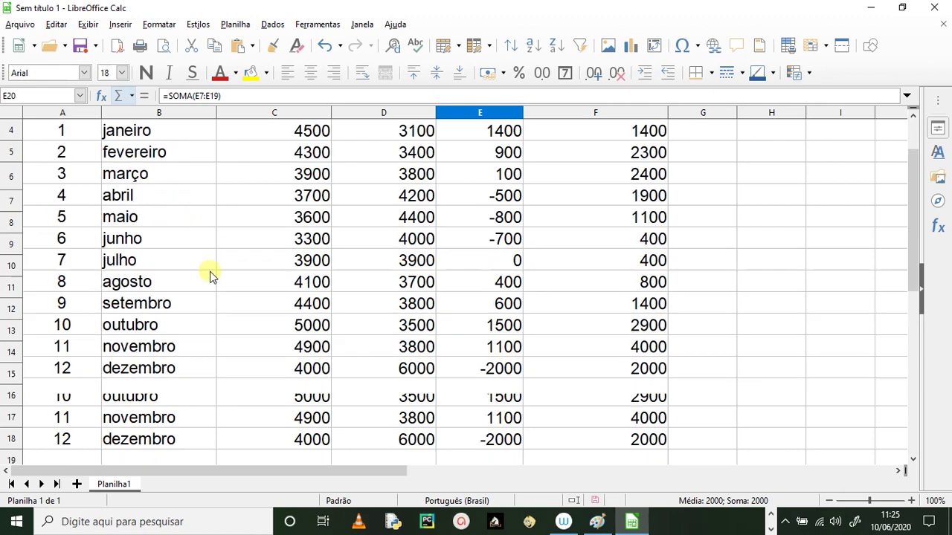
pyautogui.scroll(2, 90, 293)
pyautogui.moveTo(43, 240); pyautogui.dragTo(550, 364)
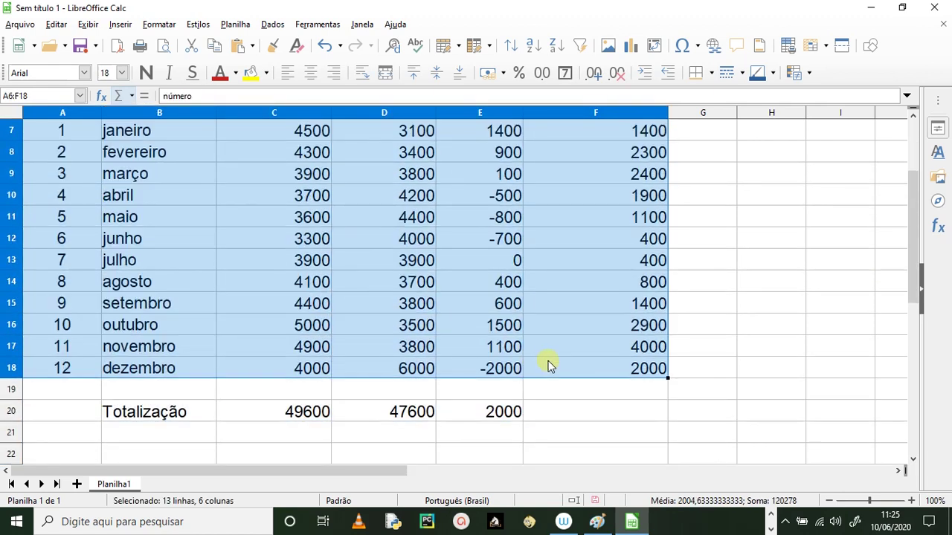
pyautogui.click(328, 244)
pyautogui.scroll(2, 159, 303)
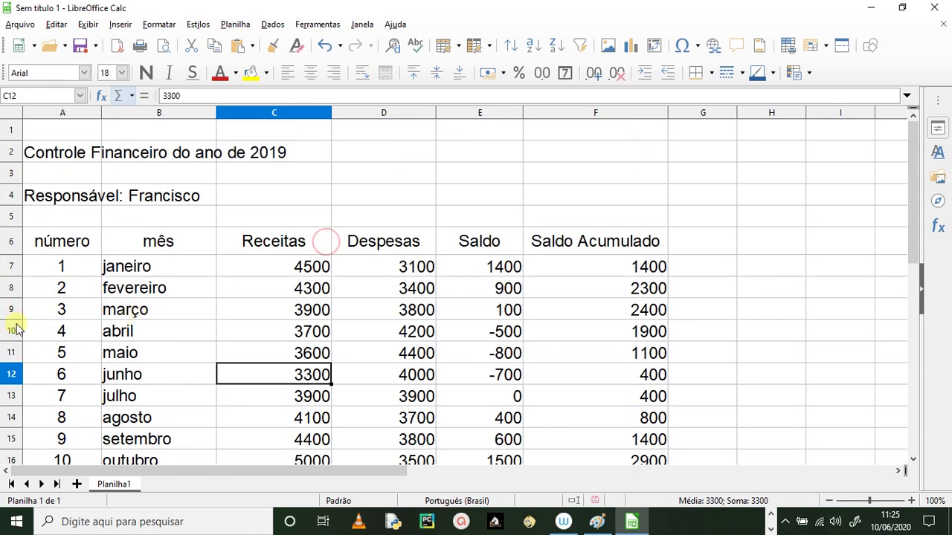
# Insert a blank row between the column headers and the janeiro row, and reduce the new row's height.
pyautogui.click(12, 269)
pyautogui.rightClick(12, 269)
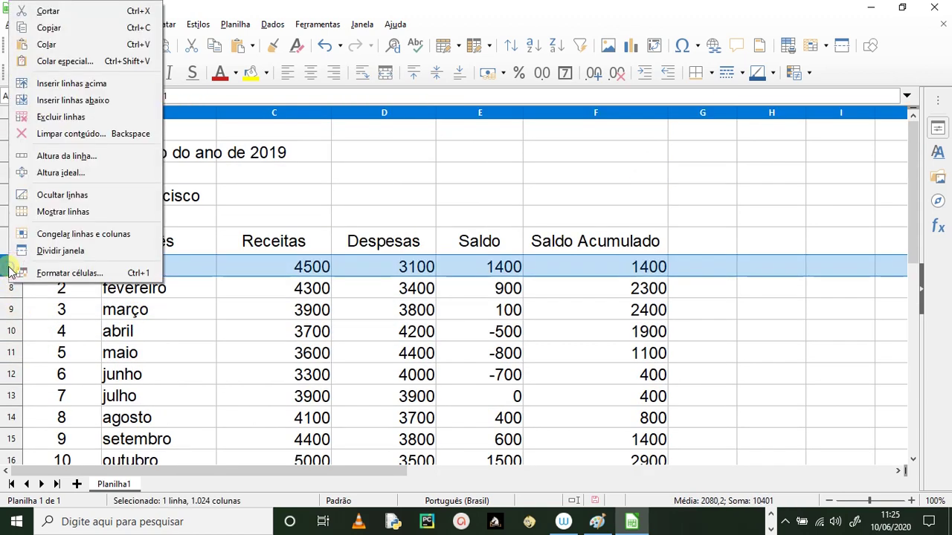
pyautogui.click(67, 84)
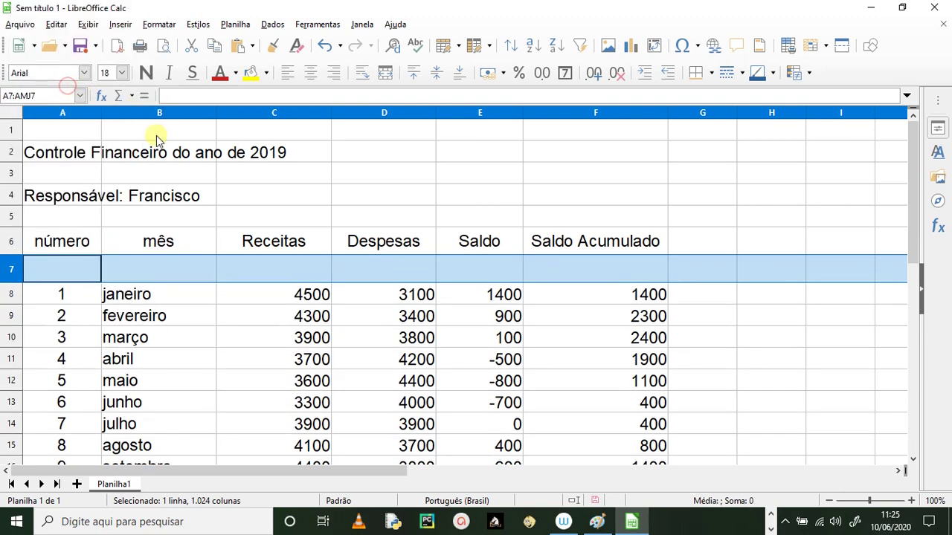
pyautogui.click(199, 261)
pyautogui.moveTo(11, 290); pyautogui.dragTo(10, 271)
# Apply outer and inner borders to all the monthly data cells in A8:F19.
pyautogui.scroll(-1, 198, 286)
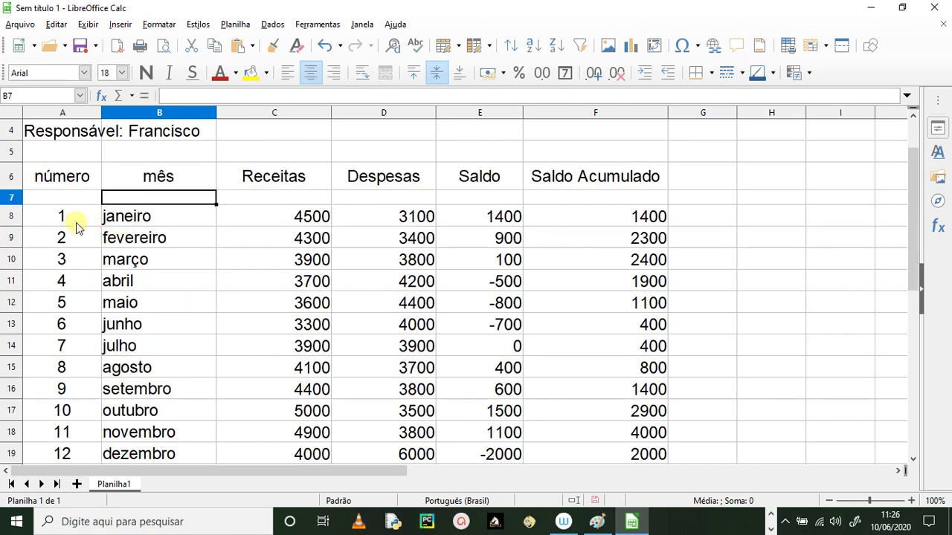
pyautogui.moveTo(74, 219); pyautogui.dragTo(561, 450)
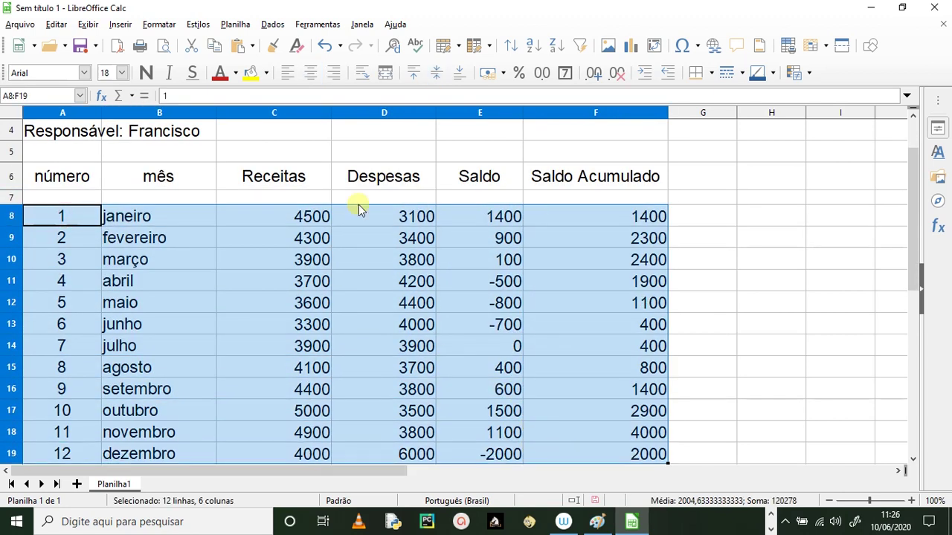
pyautogui.click(712, 77)
pyautogui.click(751, 147)
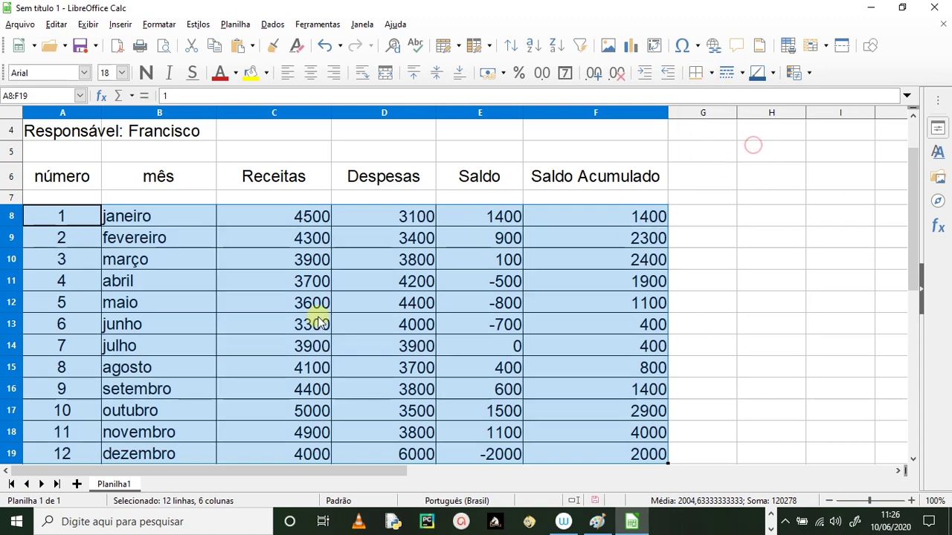
pyautogui.click(232, 327)
pyautogui.scroll(-1, 305, 264)
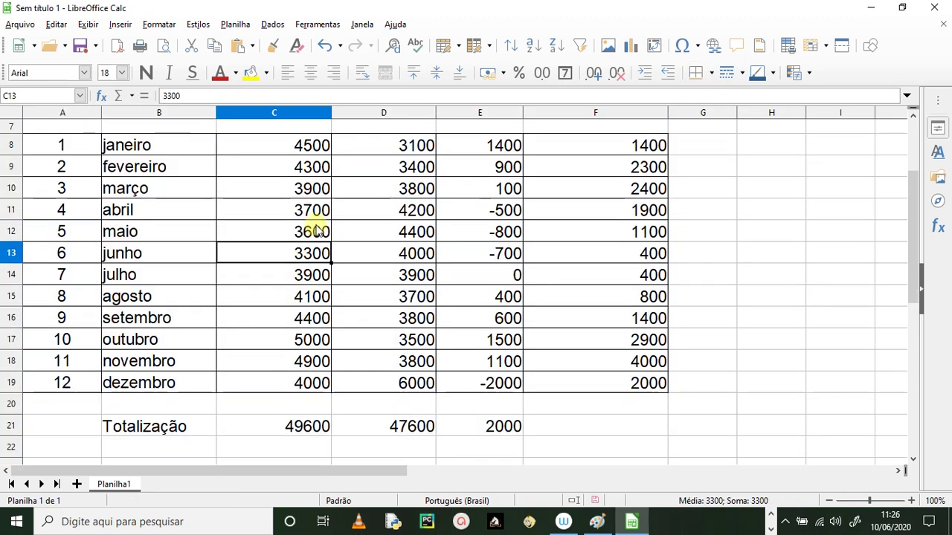
# Format C8:F19 with the R$ Padrão currency and widen the Saldo column to fit its values.
pyautogui.scroll(1, 316, 231)
pyautogui.moveTo(267, 208); pyautogui.dragTo(538, 416)
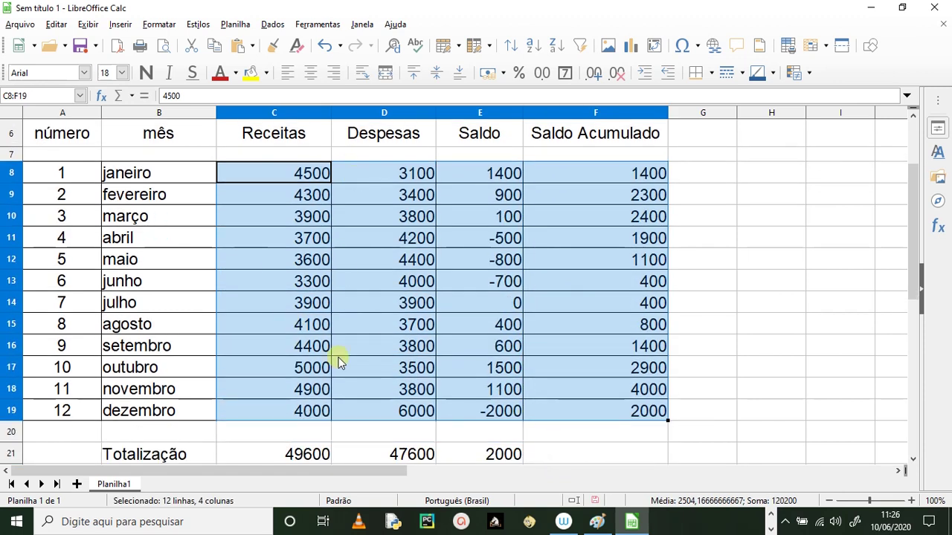
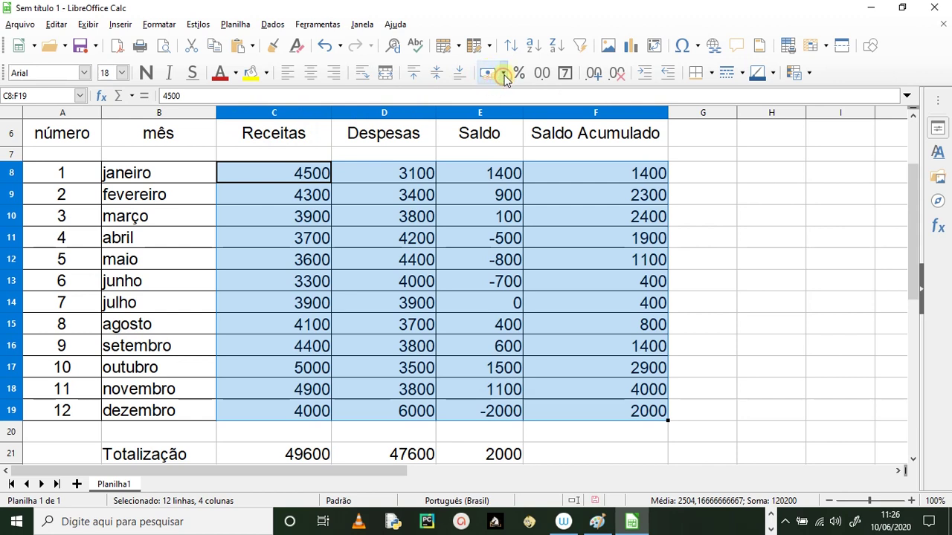
pyautogui.click(505, 74)
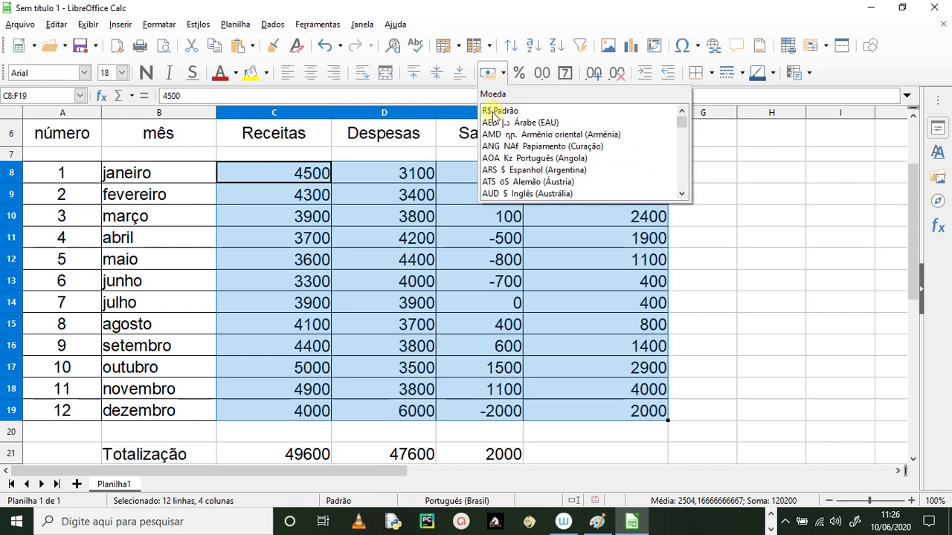
pyautogui.click(496, 111)
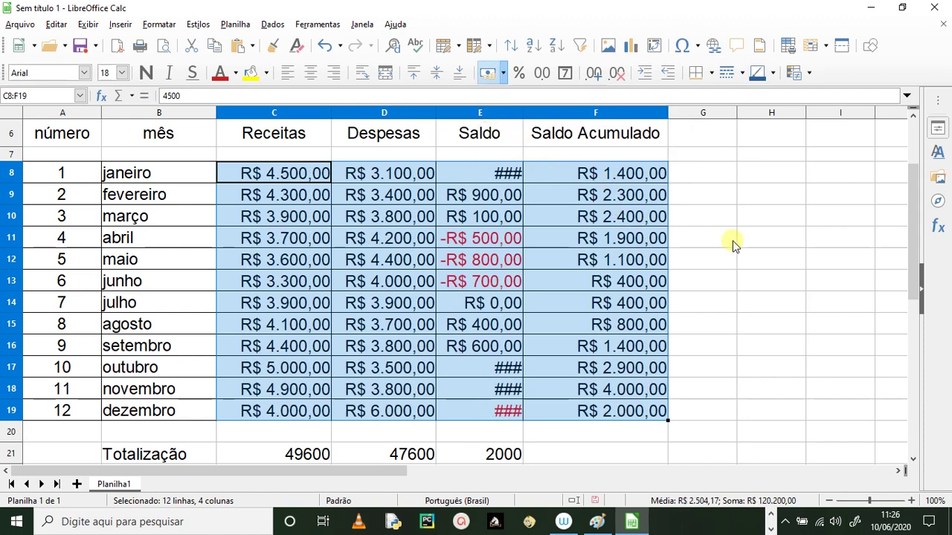
pyautogui.click(732, 245)
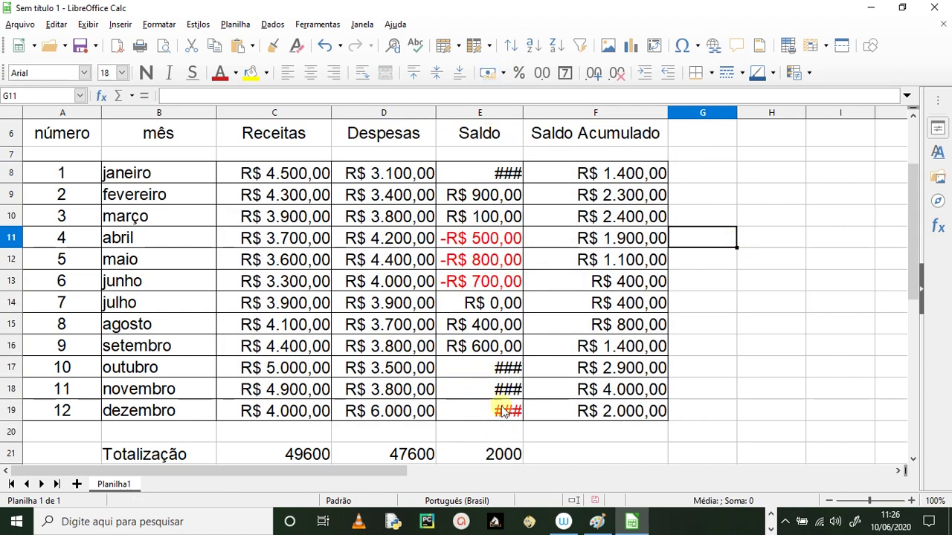
pyautogui.doubleClick(523, 113)
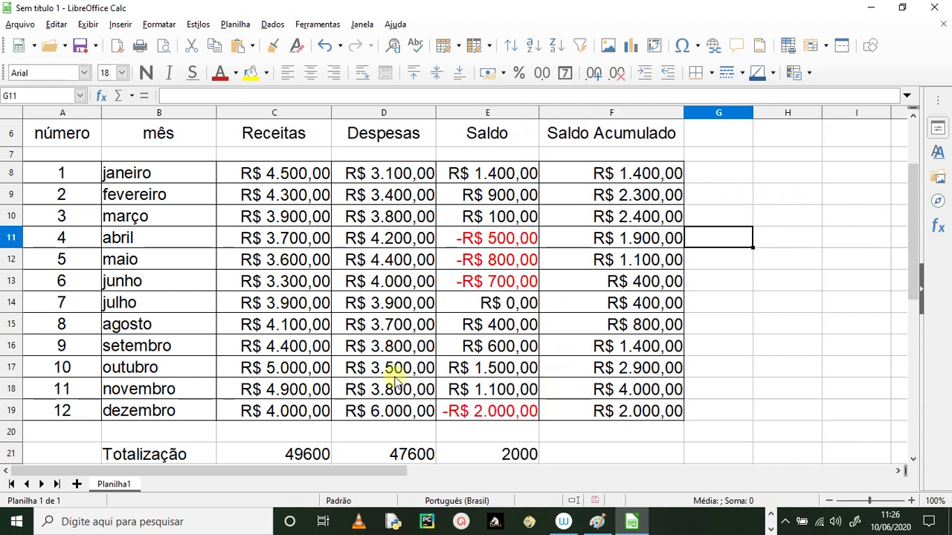
# Format the Totalização row's totals in C21:E21 as R$ currency.
pyautogui.moveTo(271, 457); pyautogui.dragTo(452, 460)
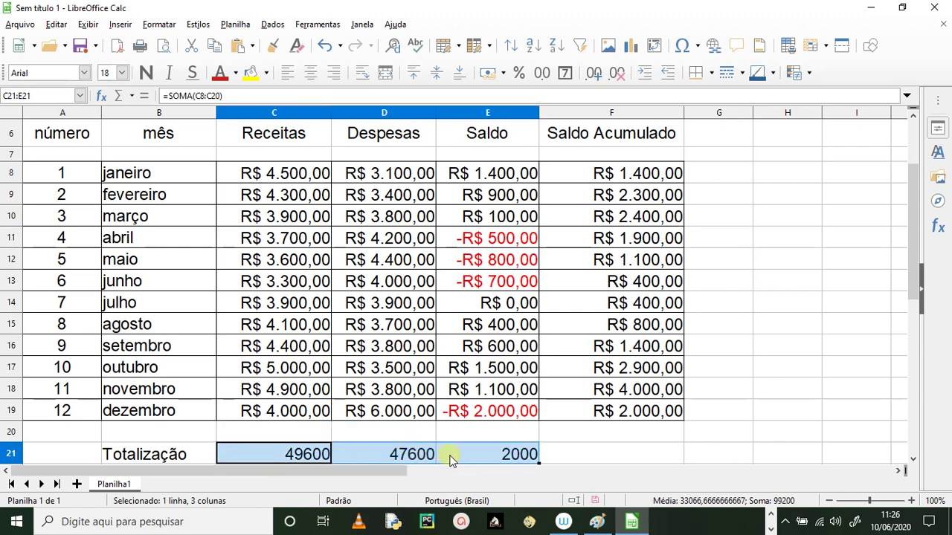
pyautogui.click(487, 72)
pyautogui.click(742, 387)
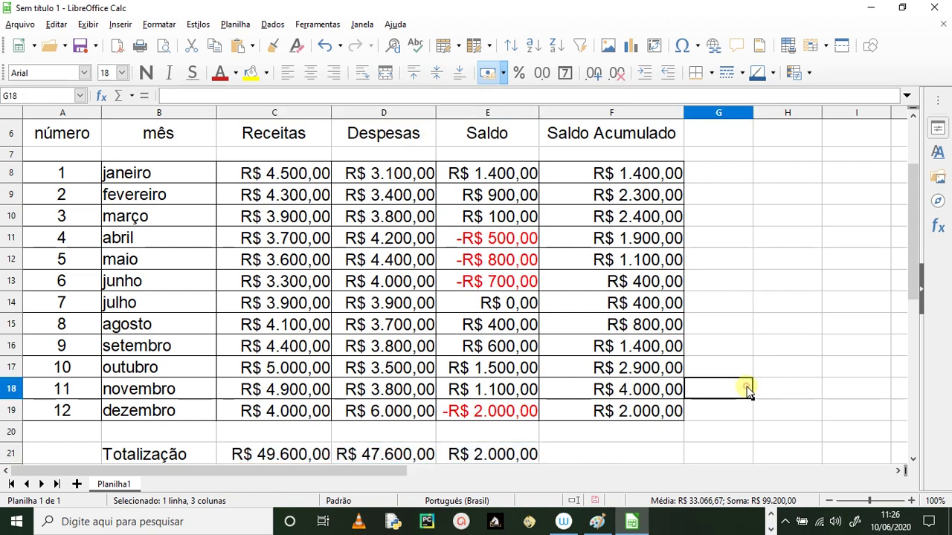
pyautogui.scroll(2, 742, 375)
pyautogui.scroll(-2, 740, 372)
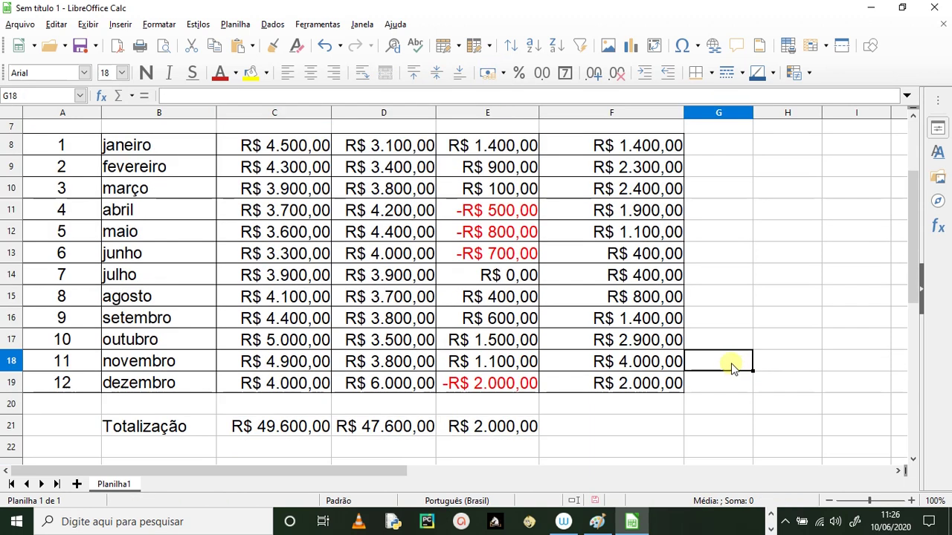
pyautogui.scroll(2, 732, 368)
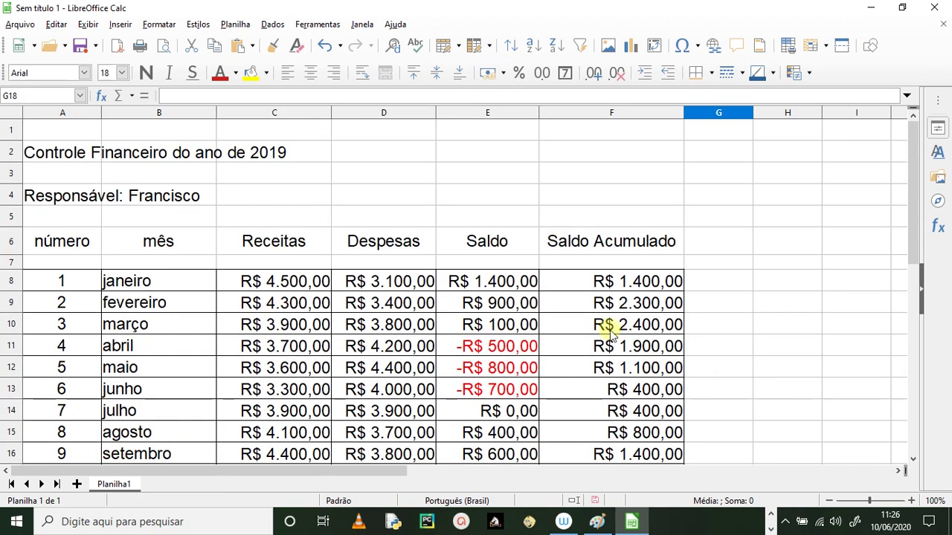
# Increase the height of all rows in the sheet uniformly and centre every cell's content vertically.
pyautogui.click(16, 115)
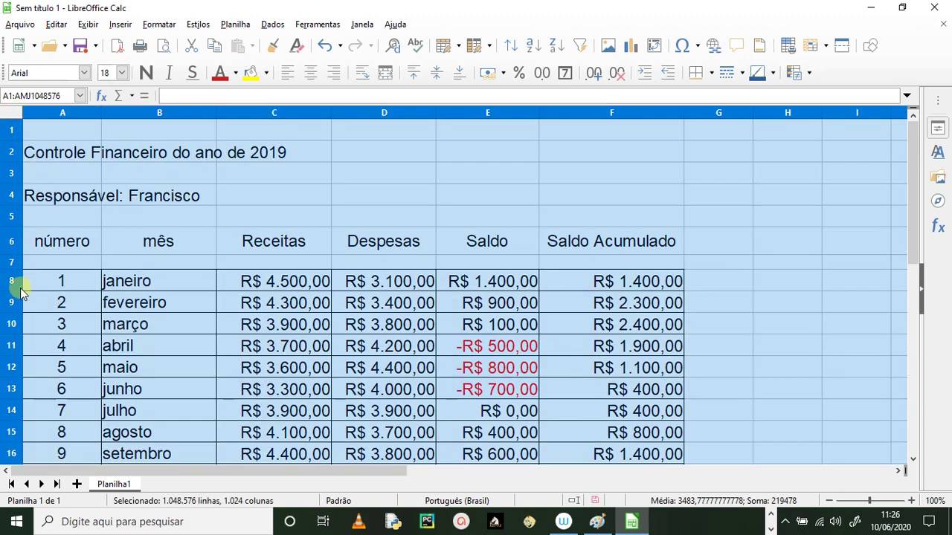
pyautogui.moveTo(17, 290); pyautogui.dragTo(18, 306)
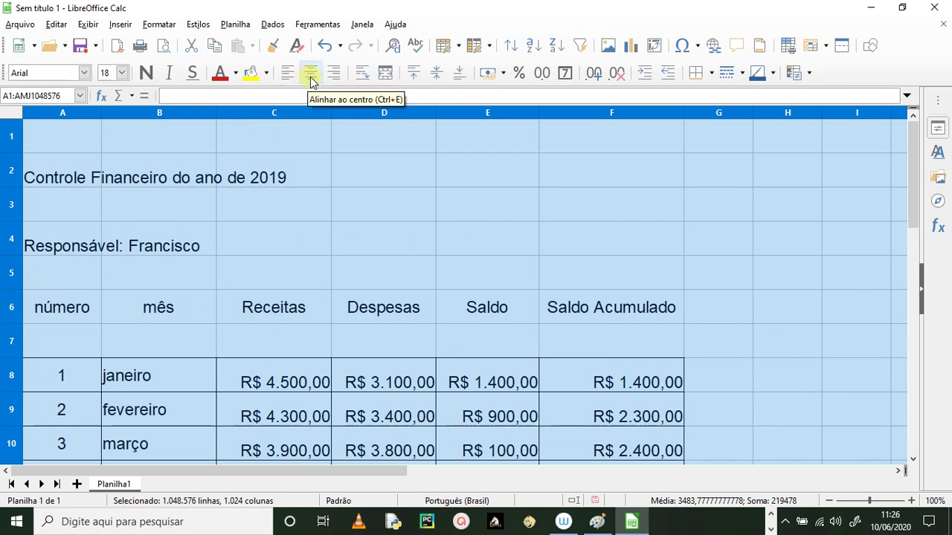
pyautogui.click(436, 70)
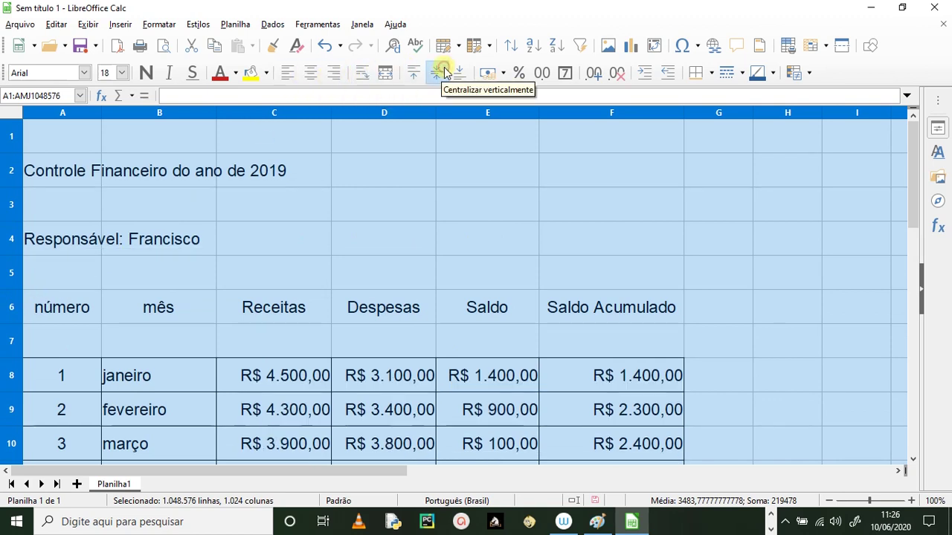
pyautogui.scroll(-2, 744, 252)
pyautogui.click(782, 265)
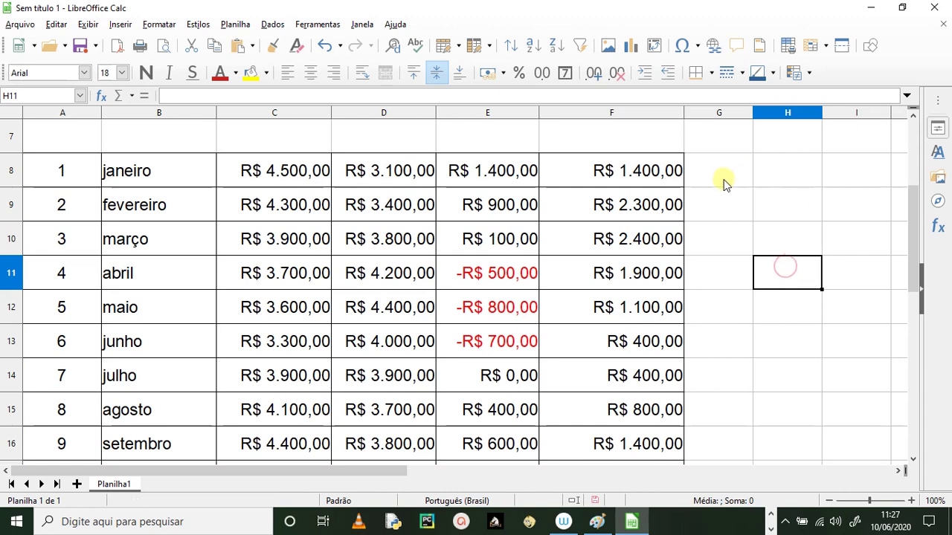
# Apply outer and inner borders to the Totalização row's cells B21:E21.
pyautogui.scroll(-1, 732, 197)
pyautogui.scroll(-1, 733, 197)
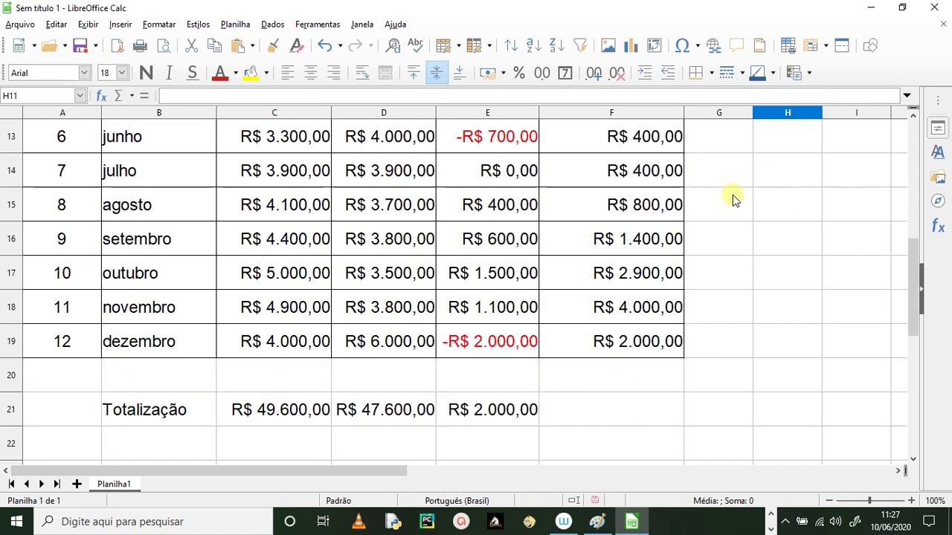
pyautogui.scroll(1, 734, 223)
pyautogui.scroll(1, 722, 266)
pyautogui.scroll(-3, 721, 267)
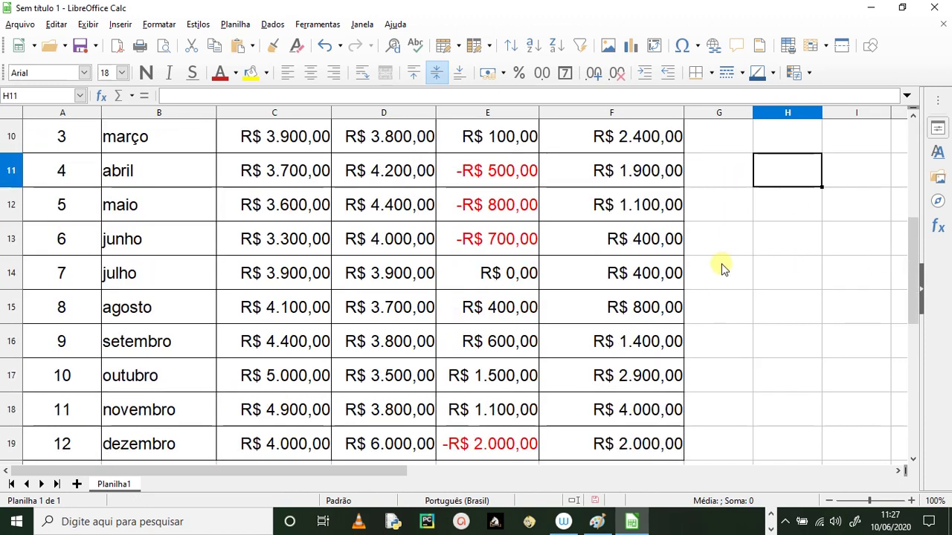
pyautogui.moveTo(148, 307); pyautogui.dragTo(446, 303)
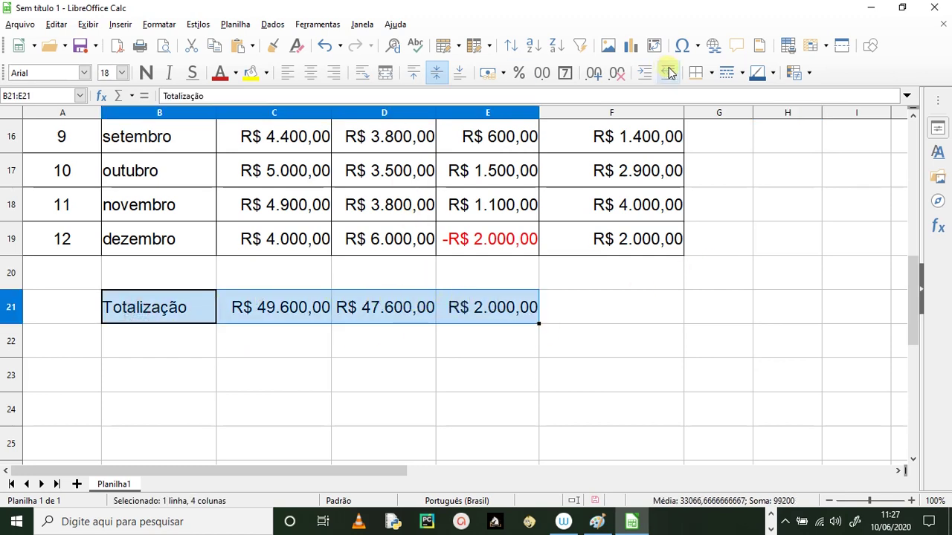
pyautogui.click(701, 76)
pyautogui.click(579, 364)
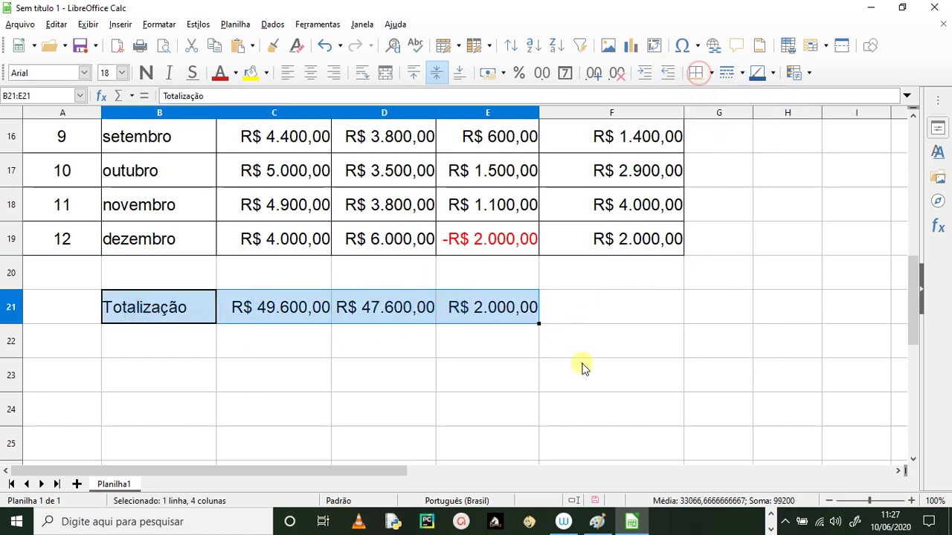
pyautogui.click(430, 388)
pyautogui.moveTo(158, 307); pyautogui.dragTo(444, 308)
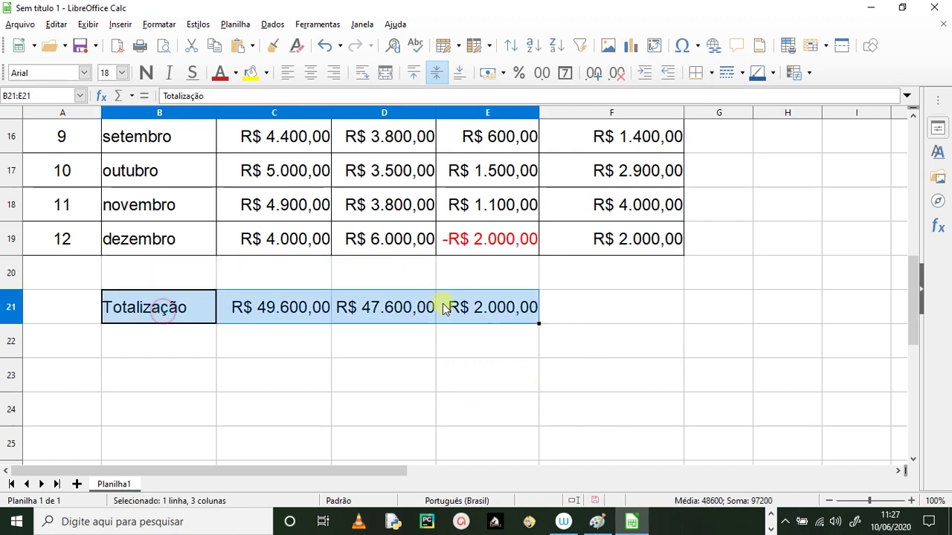
pyautogui.click(704, 74)
pyautogui.click(491, 380)
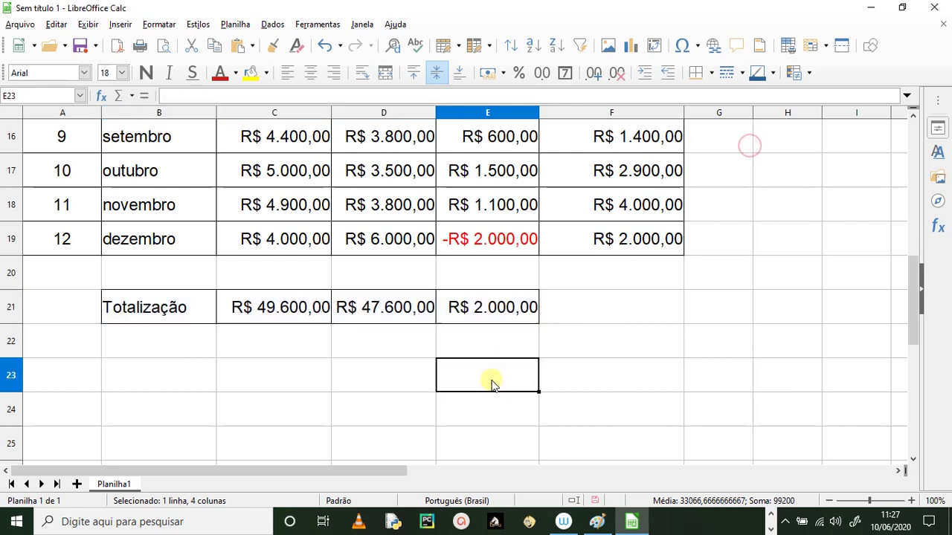
# Widen the Receitas, Despesas, Saldo and Saldo Acumulado columns slightly, making Saldo about 4.49 cm wide.
pyautogui.scroll(5, 544, 411)
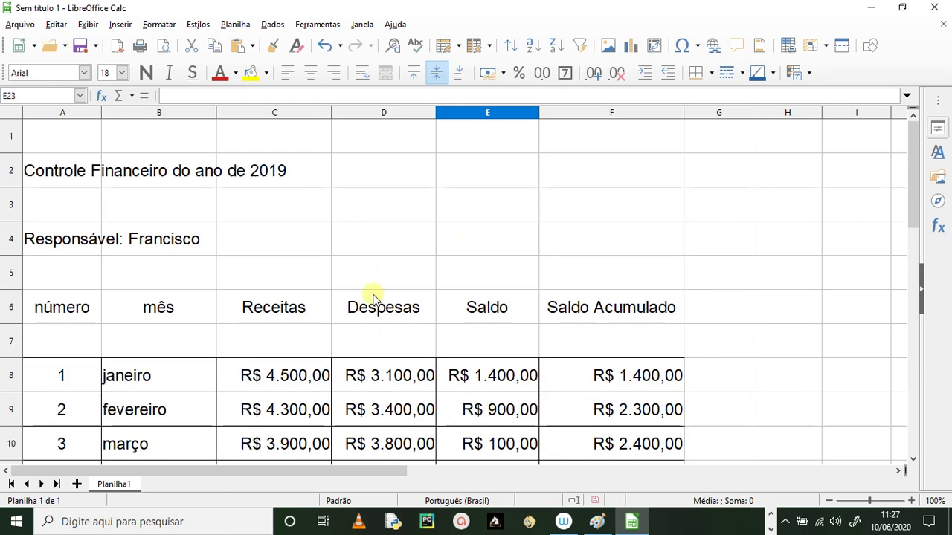
pyautogui.moveTo(330, 117); pyautogui.dragTo(346, 117)
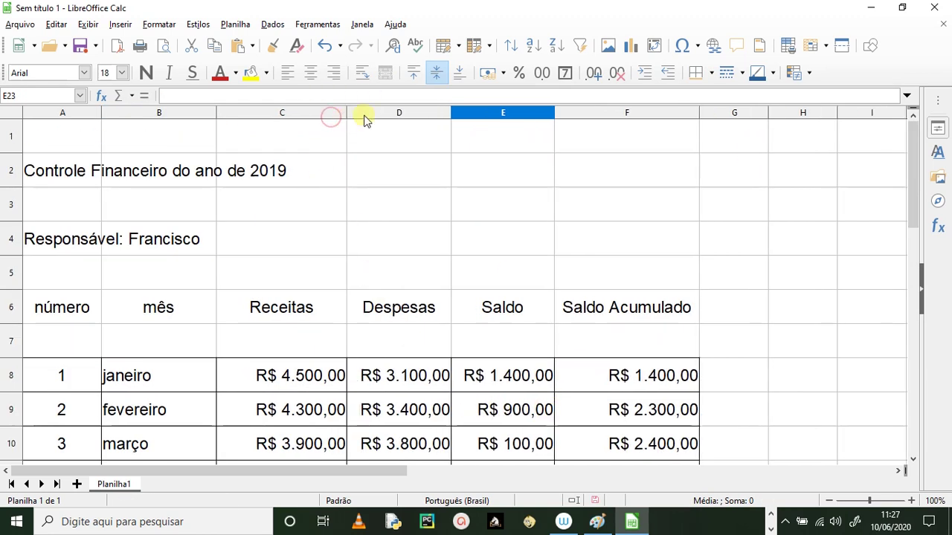
pyautogui.moveTo(451, 111); pyautogui.dragTo(468, 112)
pyautogui.moveTo(570, 110); pyautogui.dragTo(582, 111)
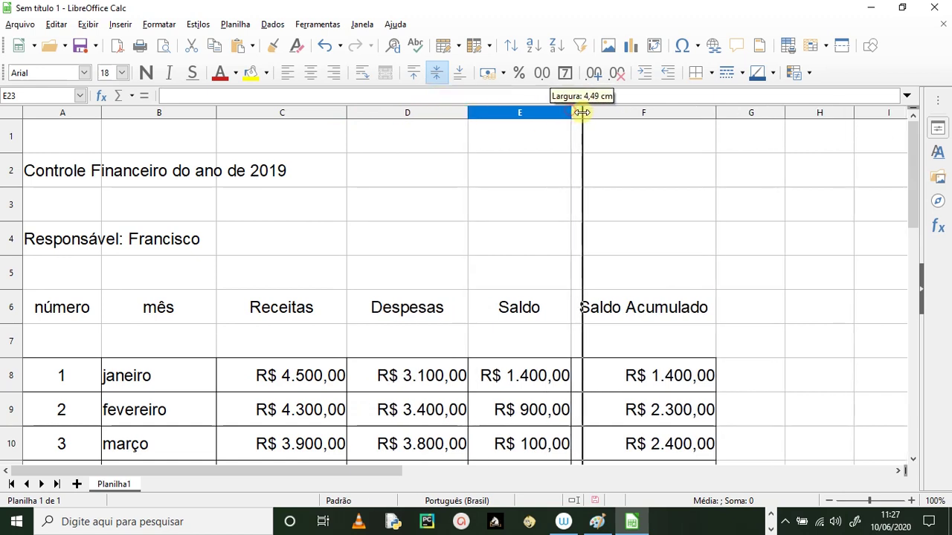
pyautogui.moveTo(727, 115); pyautogui.dragTo(734, 112)
# Apply outer and inner borders to the column header cells A6:F6.
pyautogui.moveTo(87, 312); pyautogui.dragTo(610, 300)
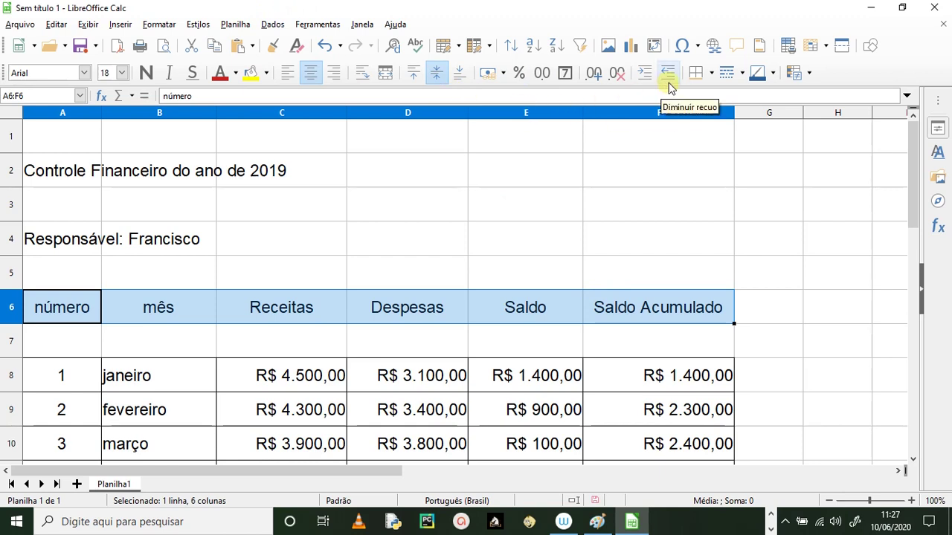
pyautogui.click(695, 72)
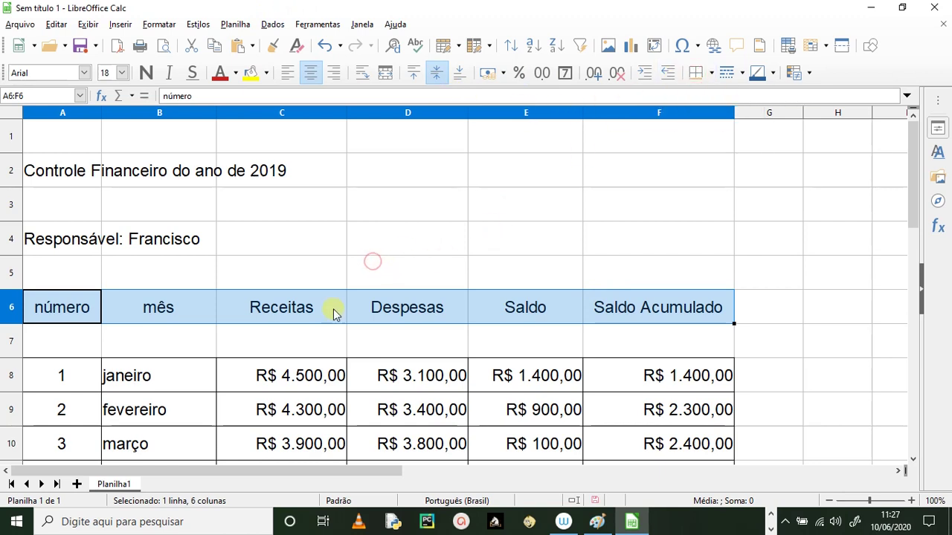
pyautogui.click(121, 376)
pyautogui.moveTo(82, 313); pyautogui.dragTo(604, 301)
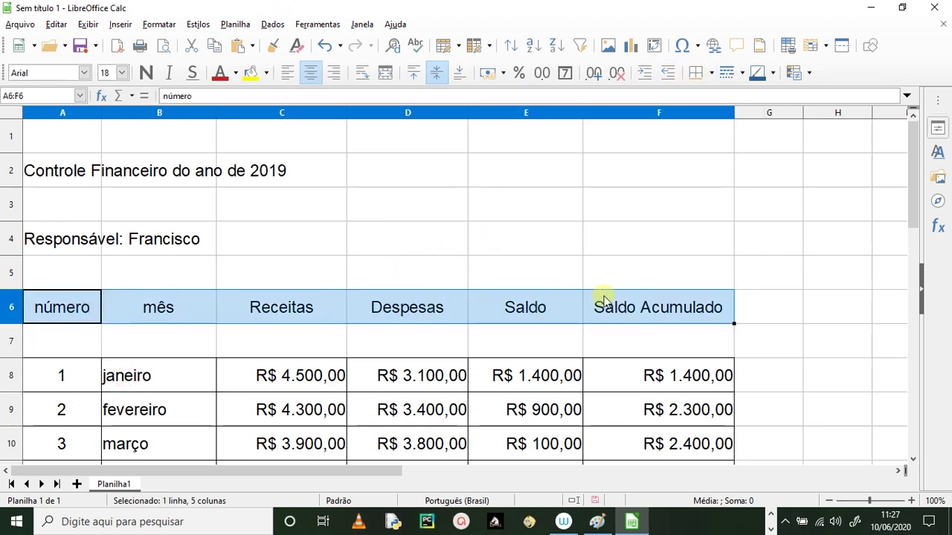
pyautogui.click(711, 72)
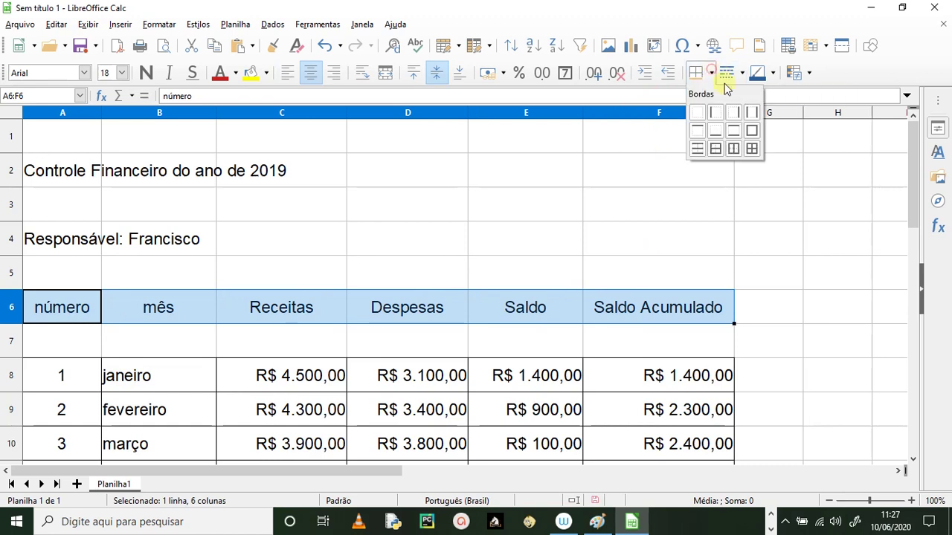
pyautogui.click(753, 147)
pyautogui.click(231, 287)
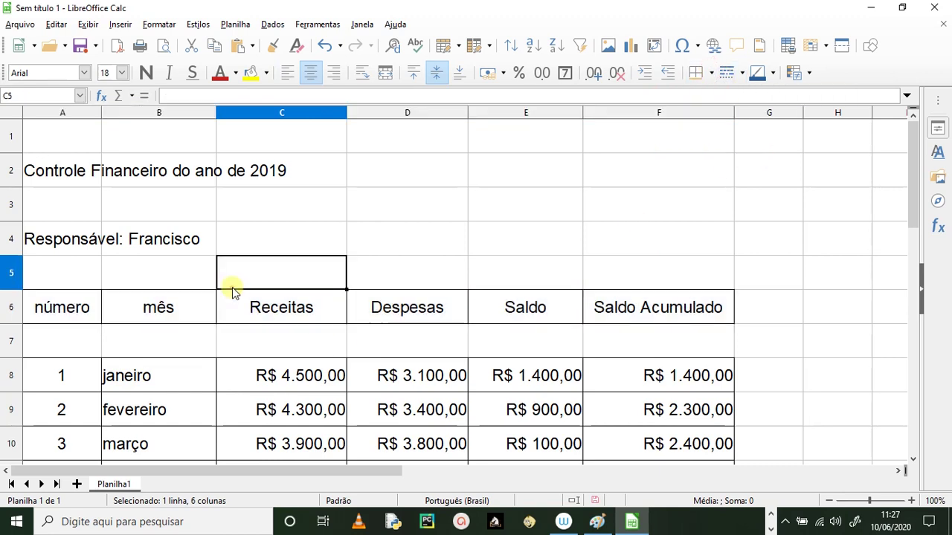
# Merge and centre the title "Controle Financeiro do ano de 2019" across A2:F2.
pyautogui.moveTo(82, 172); pyautogui.dragTo(603, 162)
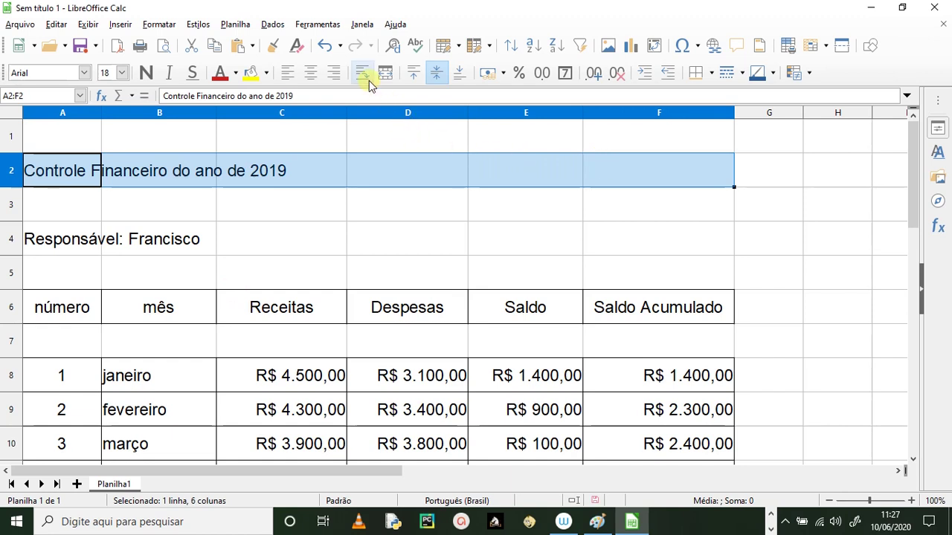
pyautogui.click(78, 216)
pyautogui.moveTo(78, 172); pyautogui.dragTo(605, 162)
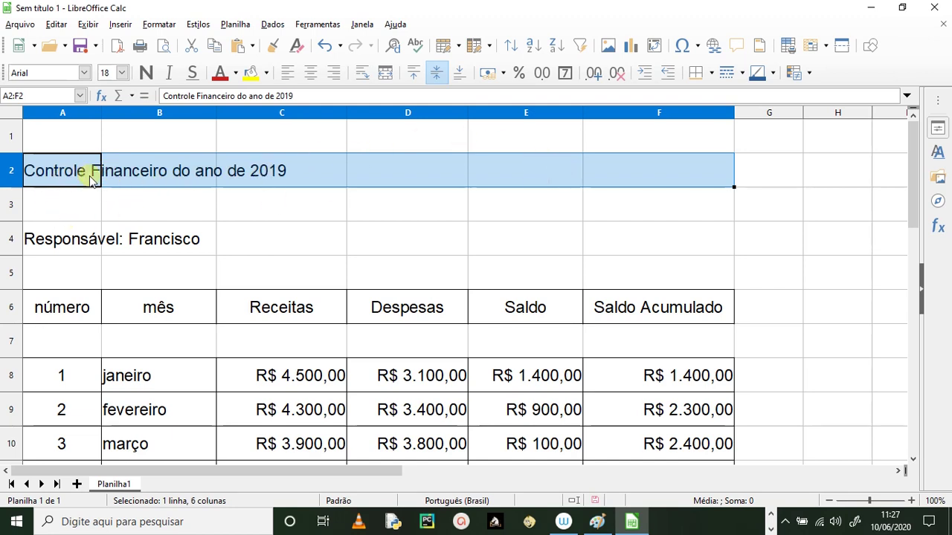
pyautogui.click(385, 72)
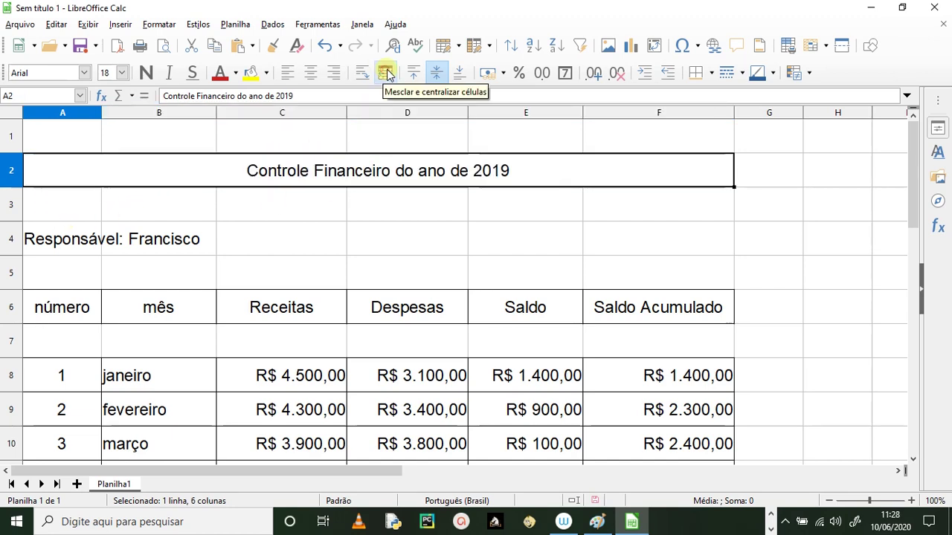
# Make the merged title in row 2 bold and set its font size to 26.
pyautogui.click(145, 72)
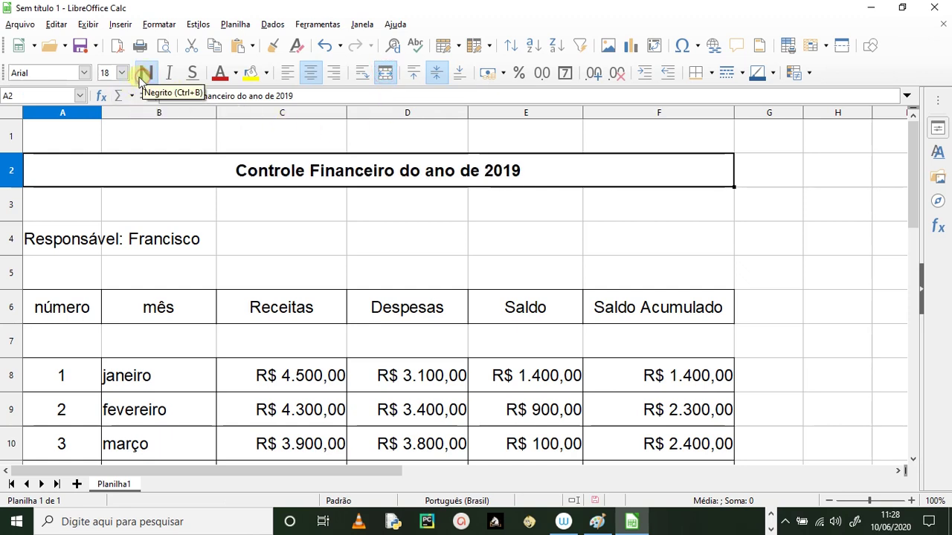
pyautogui.click(123, 72)
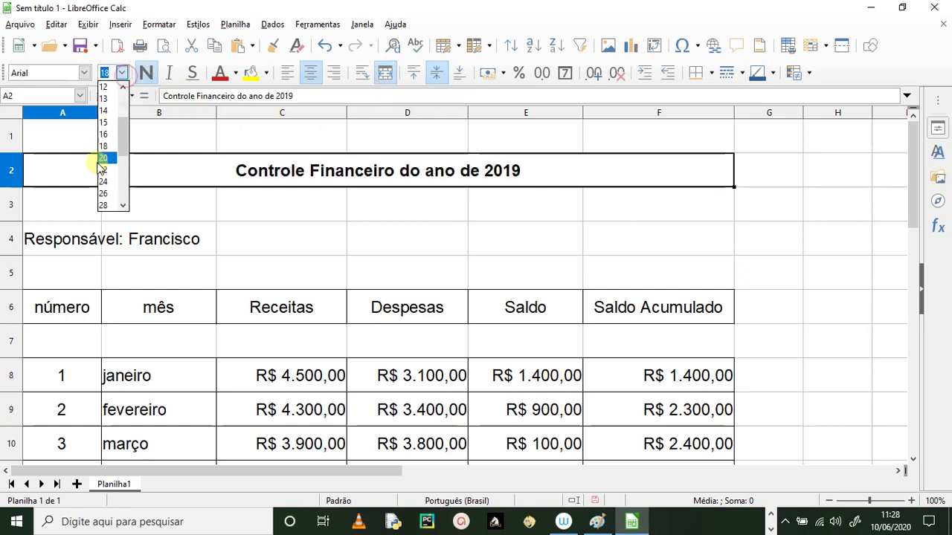
pyautogui.click(110, 198)
pyautogui.click(269, 242)
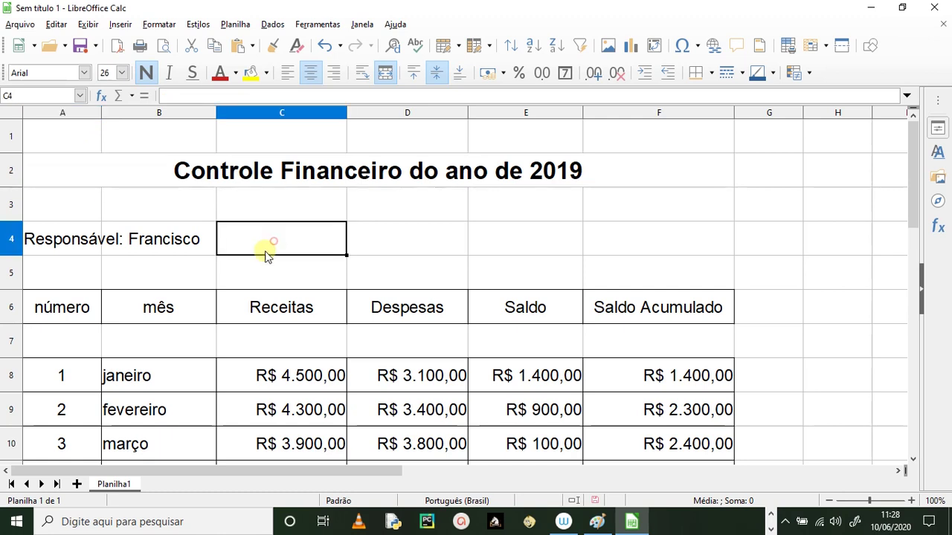
# Fill the merged title cell in row 2 with yellow and add borders around it.
pyautogui.click(96, 174)
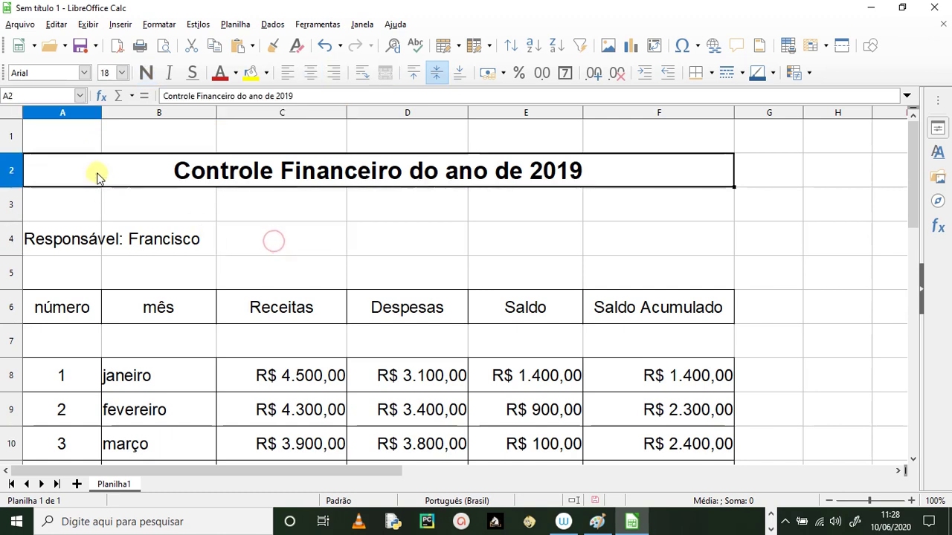
pyautogui.click(248, 73)
pyautogui.click(400, 218)
pyautogui.click(297, 171)
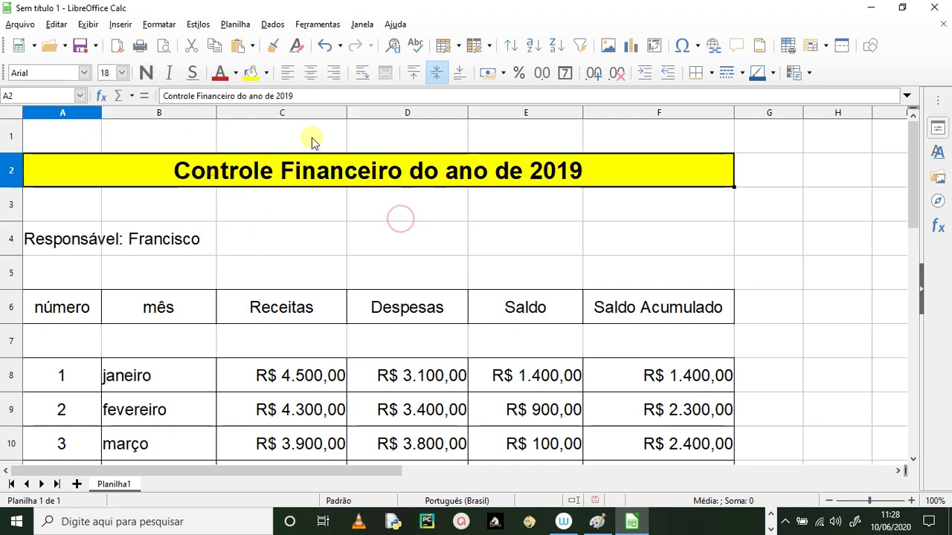
pyautogui.click(711, 72)
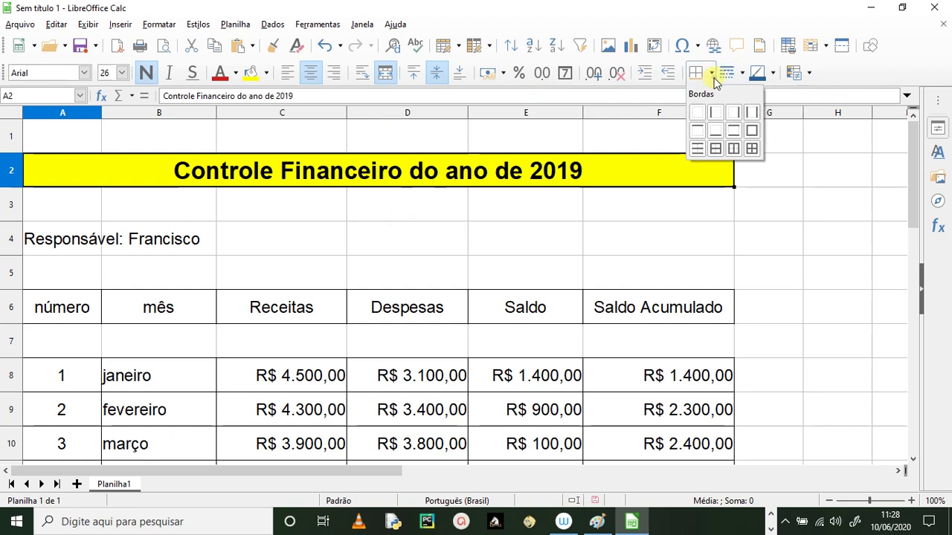
pyautogui.click(733, 148)
pyautogui.click(481, 246)
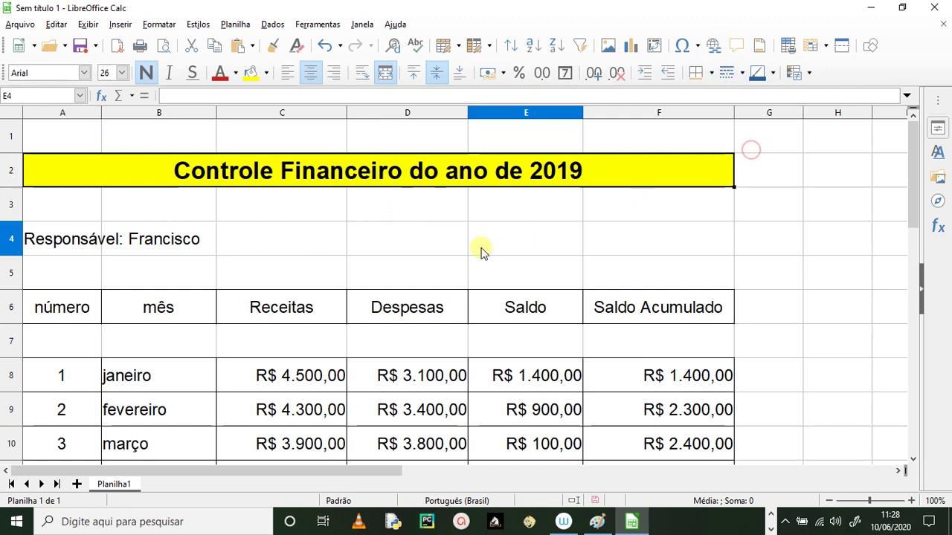
# Merge and centre the Responsável line across A4:F4 and make its text bold at size 22.
pyautogui.click(52, 245)
pyautogui.moveTo(52, 246); pyautogui.dragTo(604, 241)
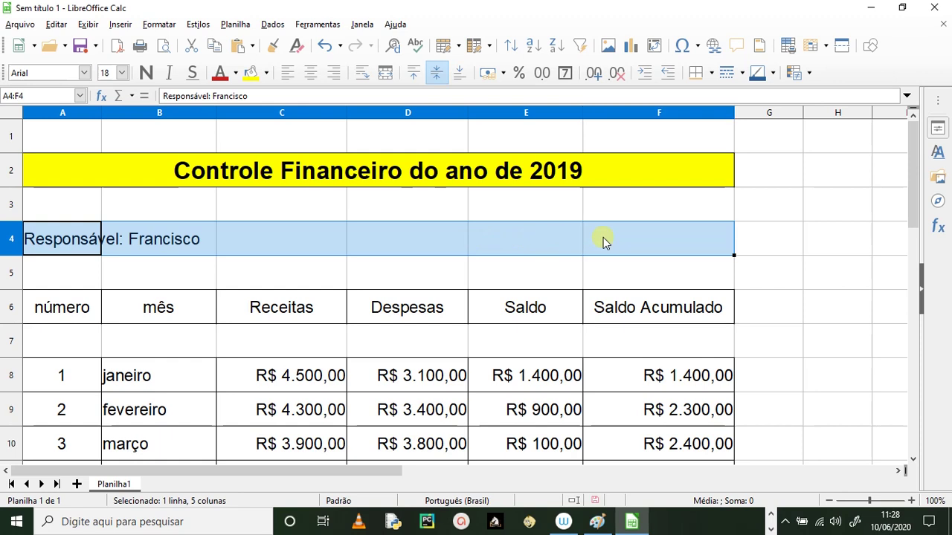
pyautogui.click(386, 73)
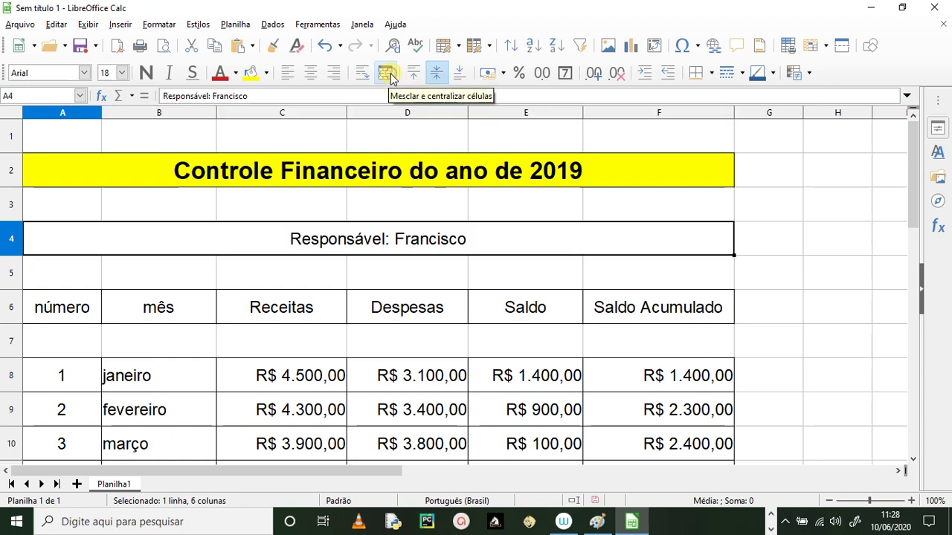
pyautogui.click(144, 73)
pyautogui.click(122, 72)
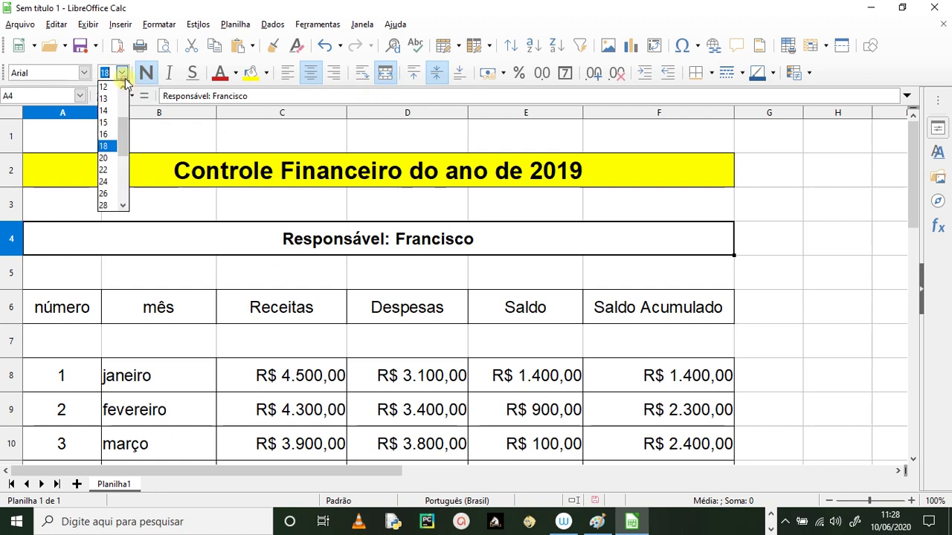
pyautogui.click(104, 170)
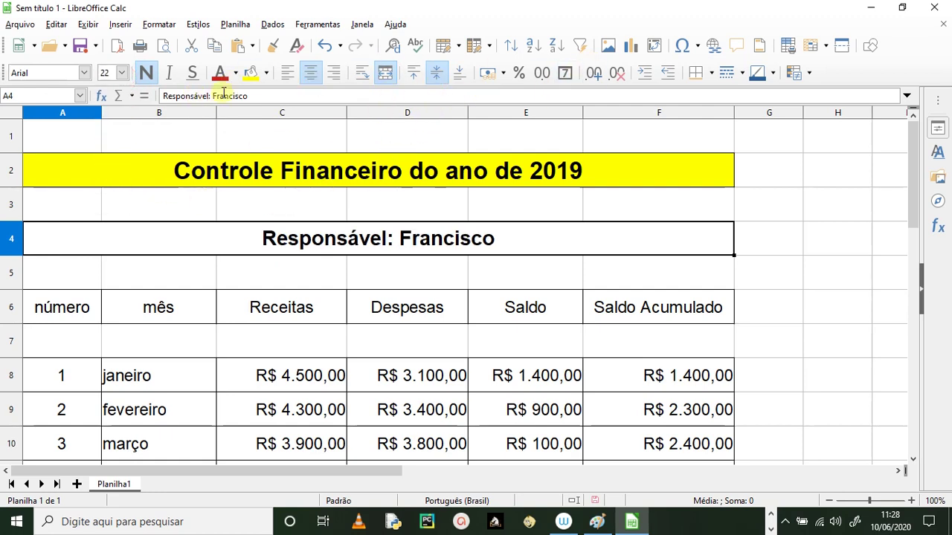
# Fill the merged Responsável cell in row 4 with light orange and add borders around it.
pyautogui.click(267, 75)
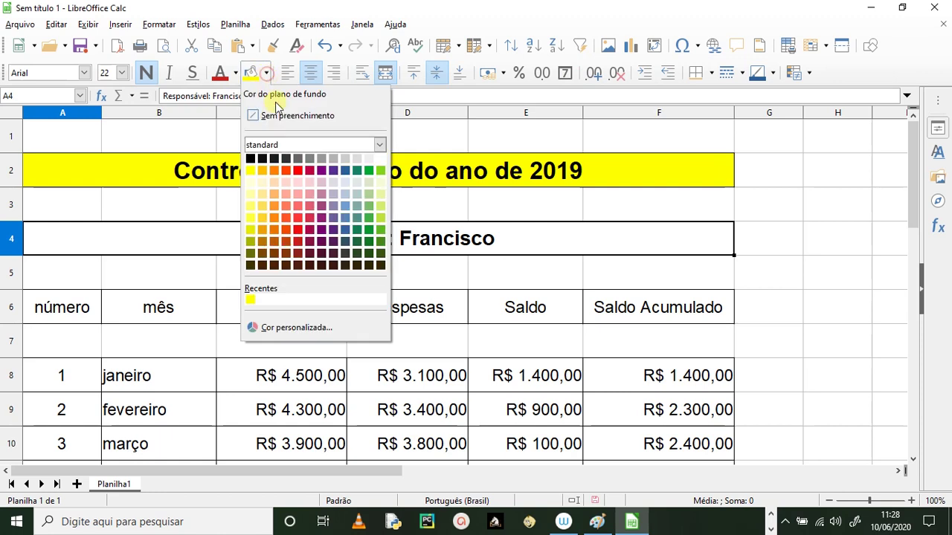
pyautogui.click(274, 209)
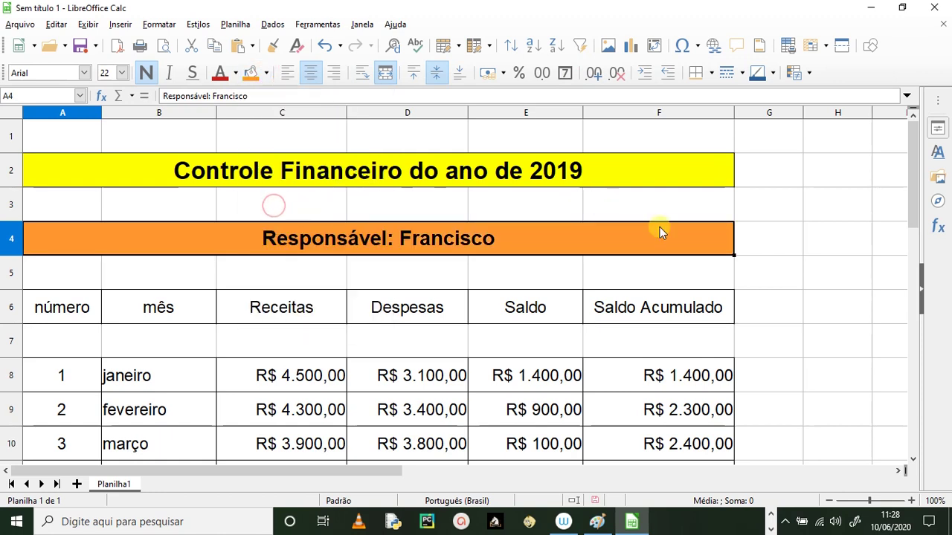
pyautogui.click(809, 275)
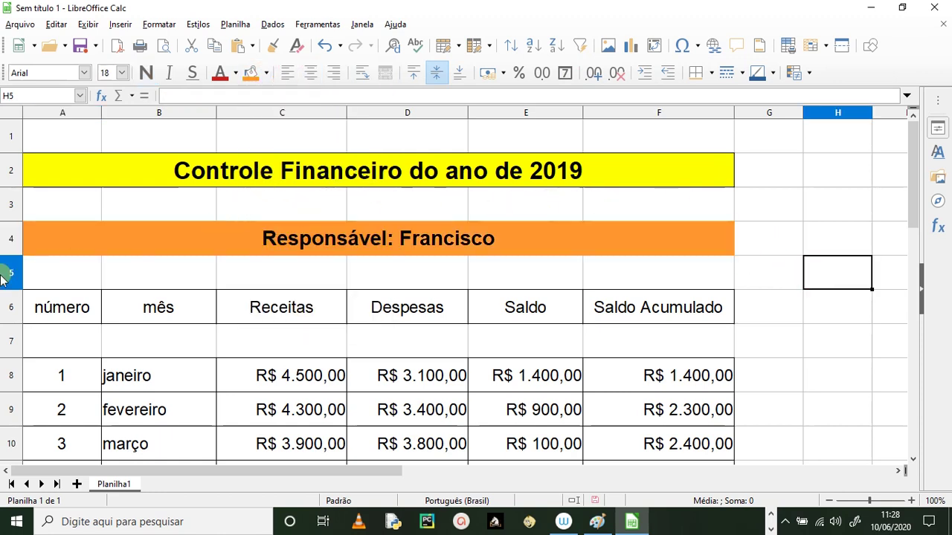
pyautogui.click(43, 249)
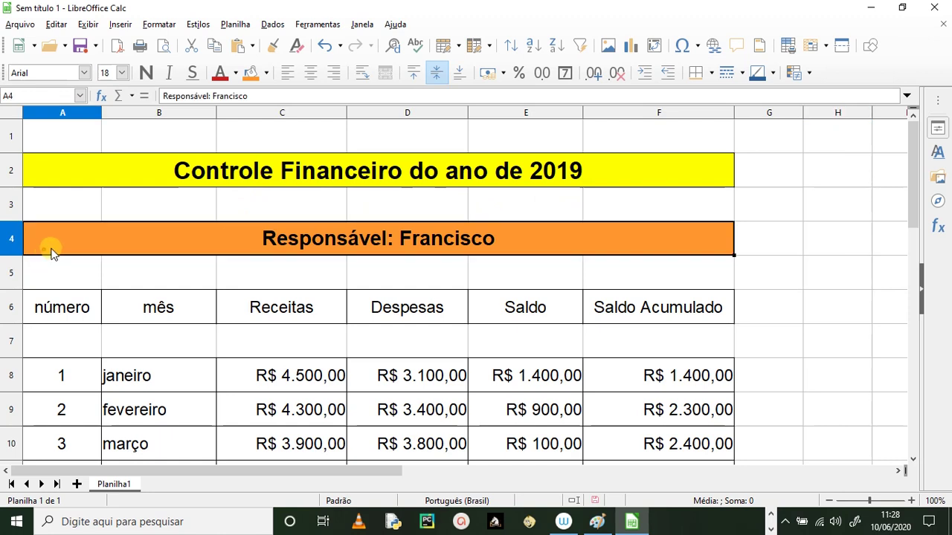
pyautogui.click(711, 73)
pyautogui.click(751, 149)
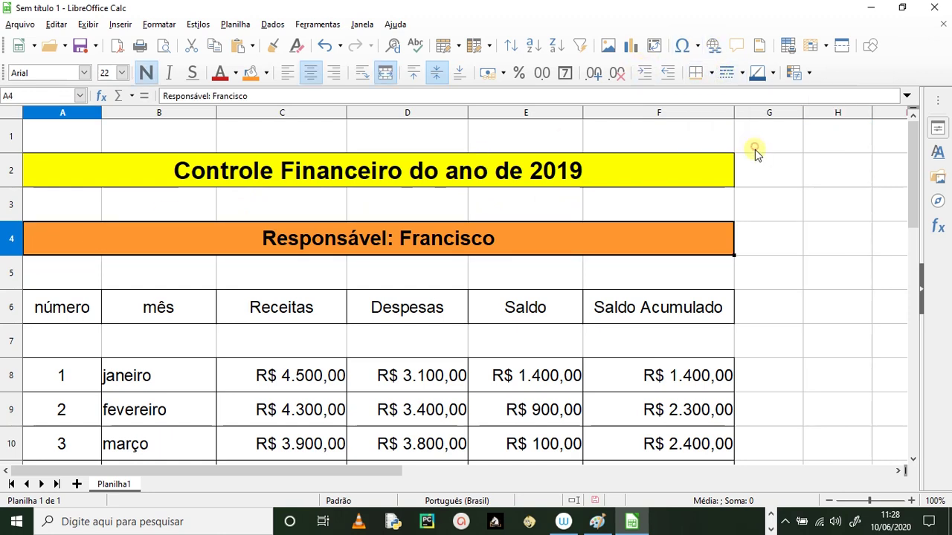
pyautogui.click(823, 285)
# Make the table headers in A6:F6 bold and fill them with medium blue.
pyautogui.scroll(-1, 825, 282)
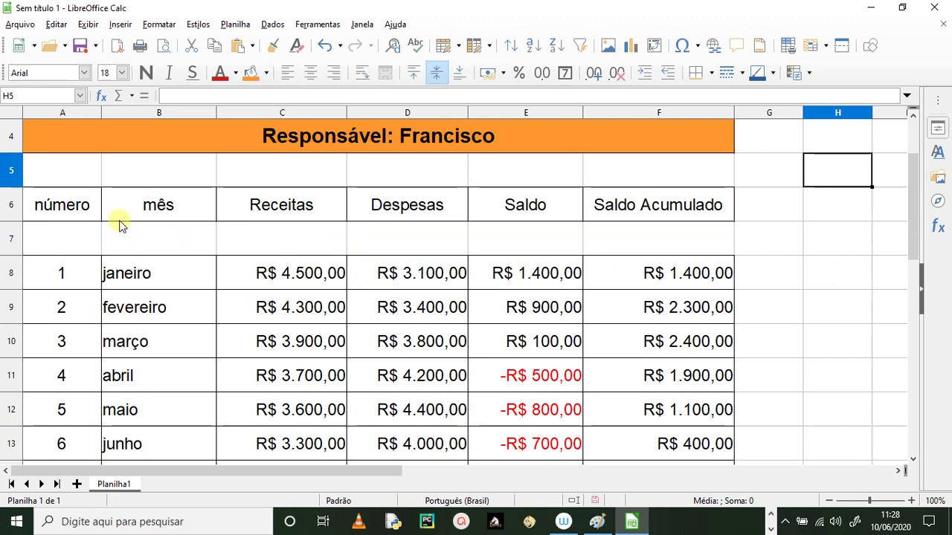
pyautogui.moveTo(65, 206); pyautogui.dragTo(632, 206)
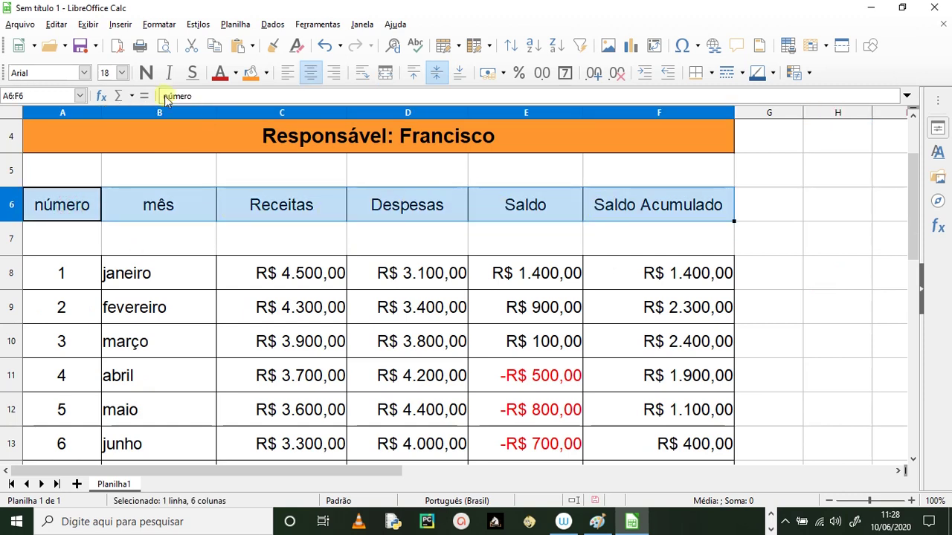
pyautogui.click(148, 73)
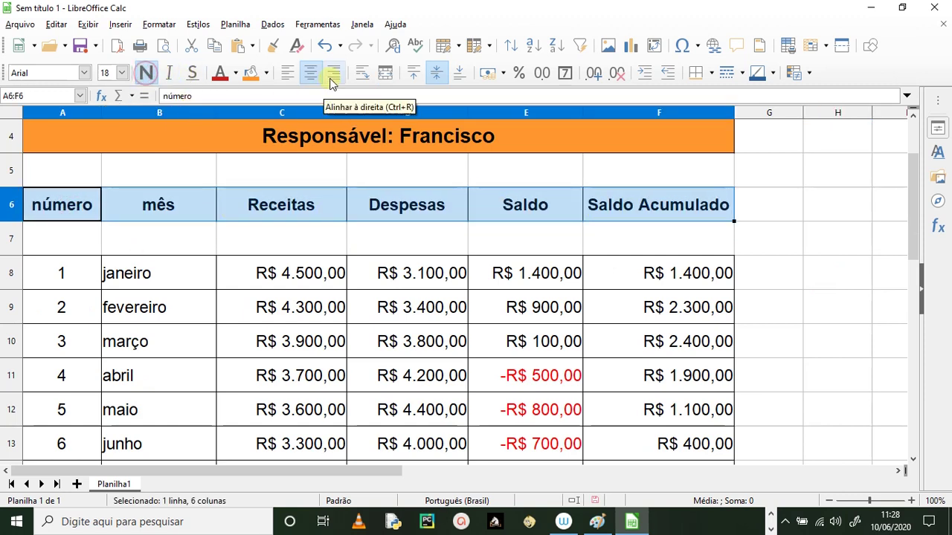
pyautogui.click(267, 73)
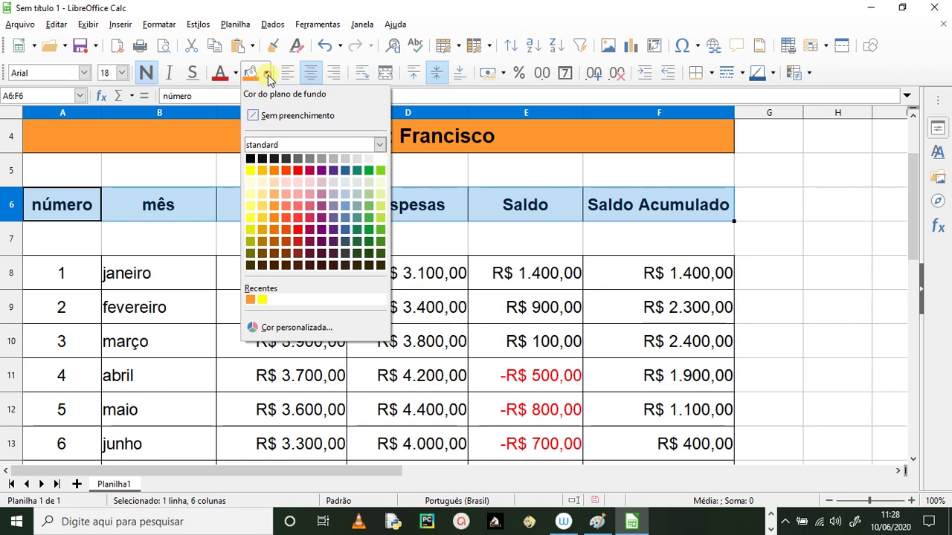
pyautogui.click(344, 206)
pyautogui.click(739, 235)
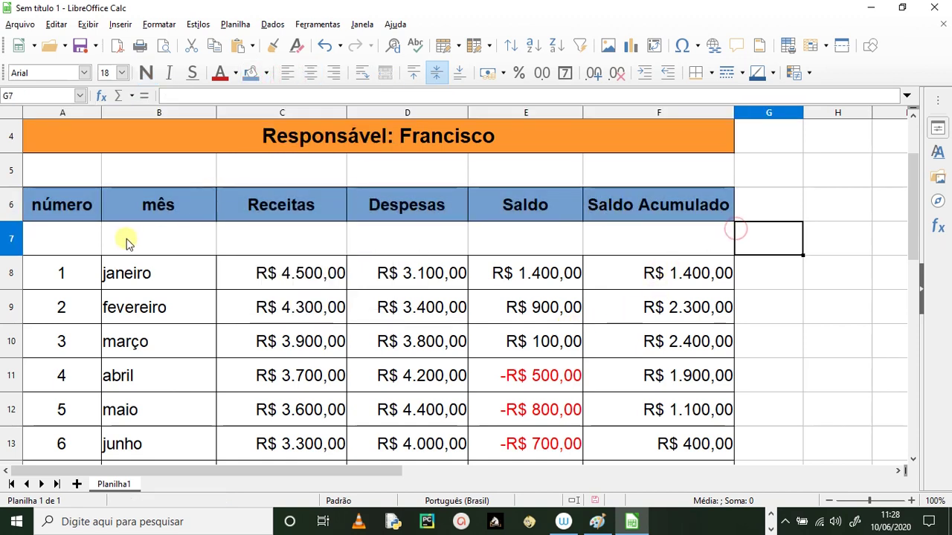
# Review the formatted table and check how the sheet fits the page in print preview.
pyautogui.scroll(-2, 144, 255)
pyautogui.scroll(3, 141, 317)
pyautogui.scroll(-5, 187, 334)
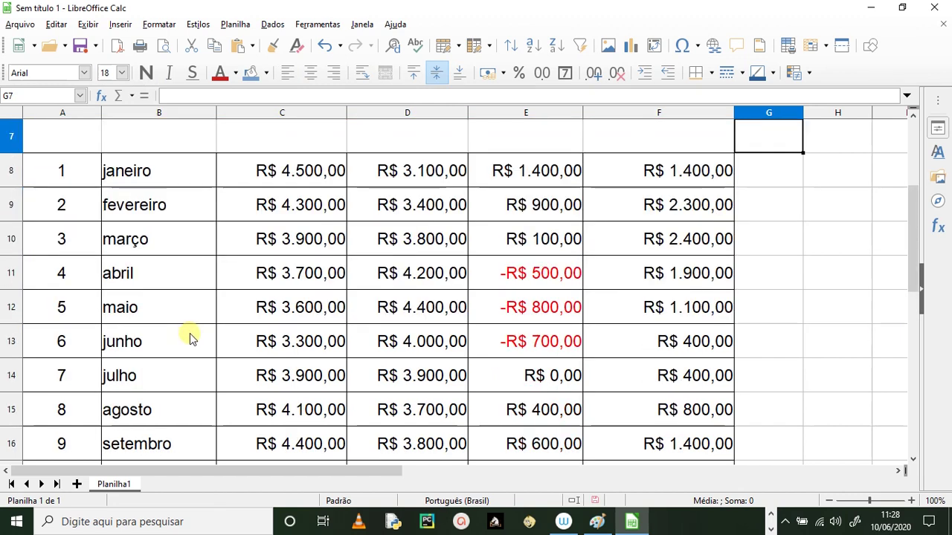
pyautogui.scroll(5, 271, 307)
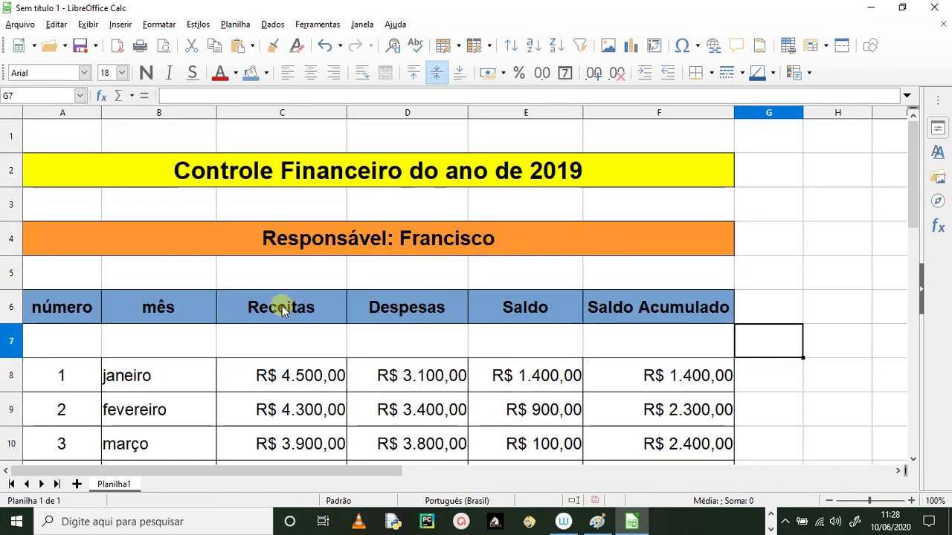
pyautogui.scroll(-1, 283, 308)
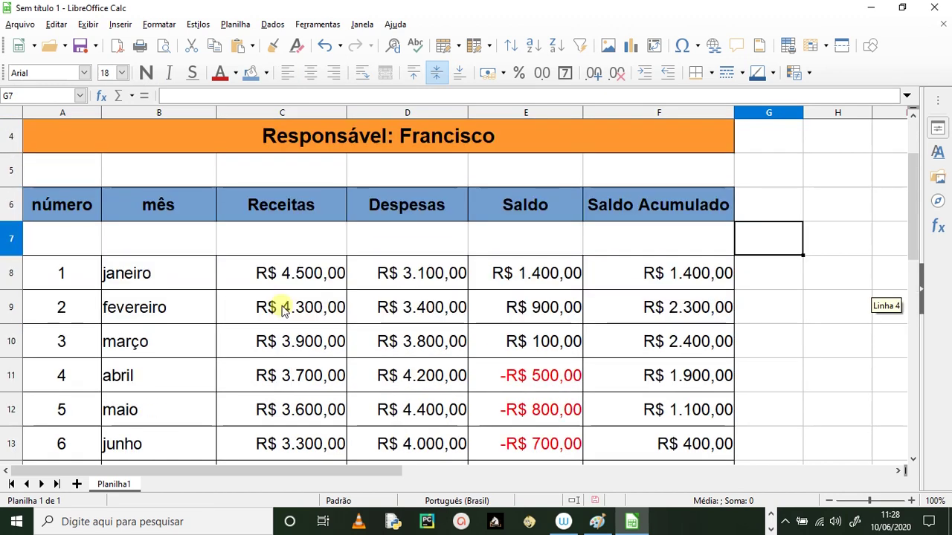
pyautogui.click(164, 46)
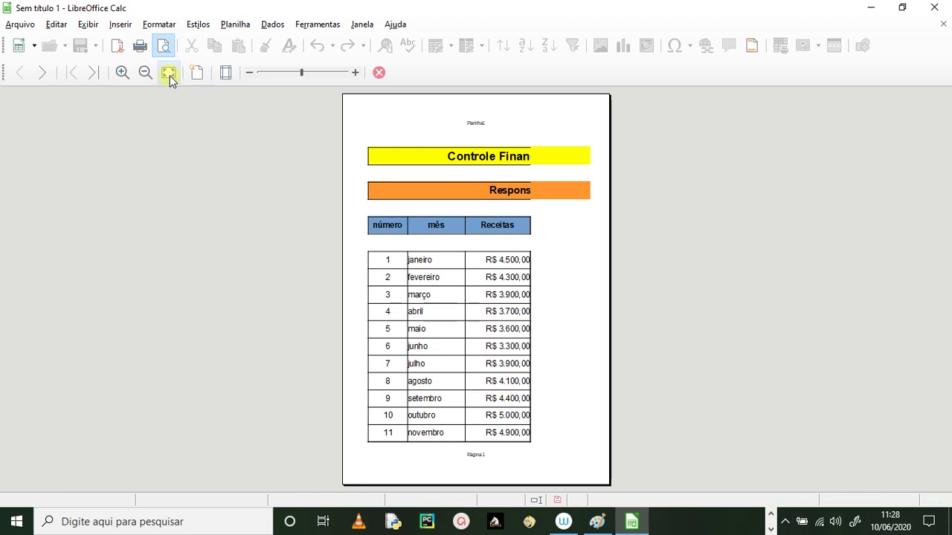
pyautogui.click(169, 75)
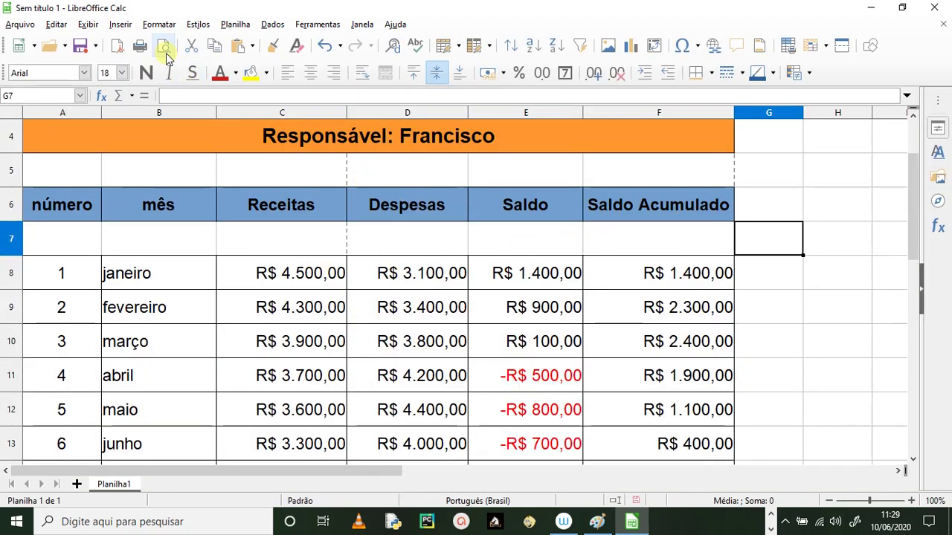
# Set the page style to Paisagem orientation and centre the table horizontally and vertically on the page.
pyautogui.click(159, 25)
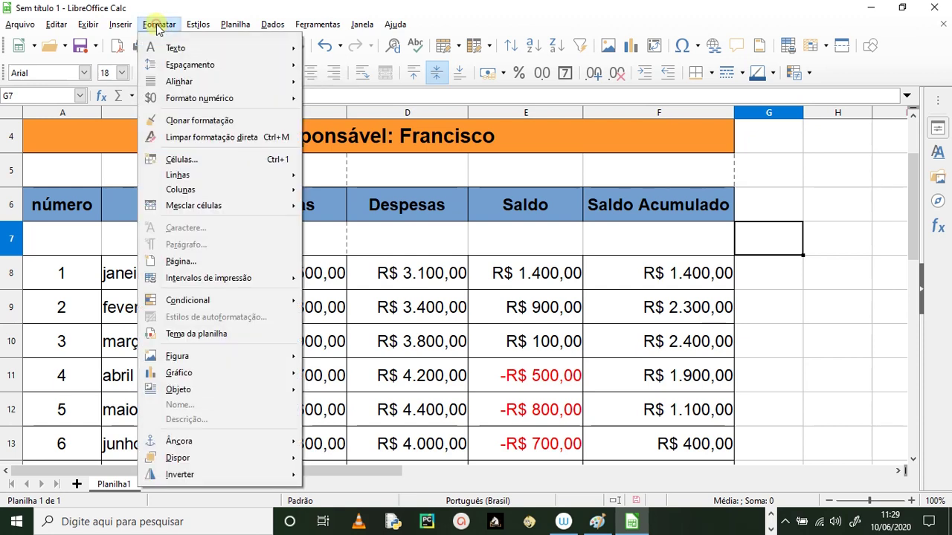
pyautogui.click(213, 262)
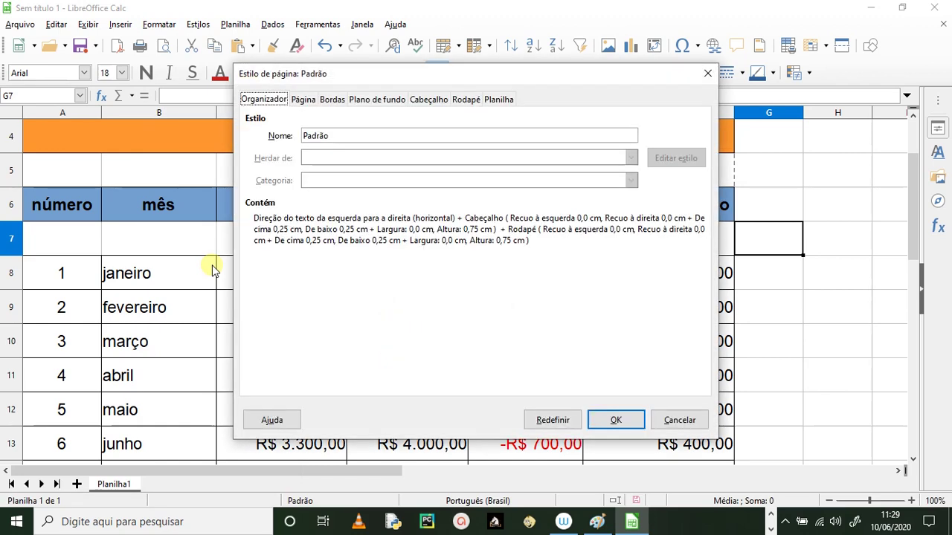
pyautogui.click(303, 101)
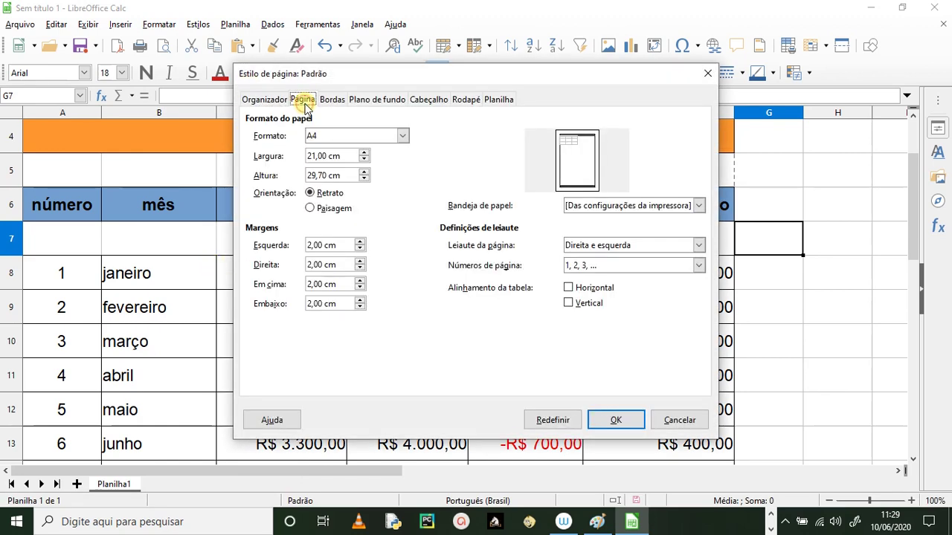
pyautogui.click(322, 212)
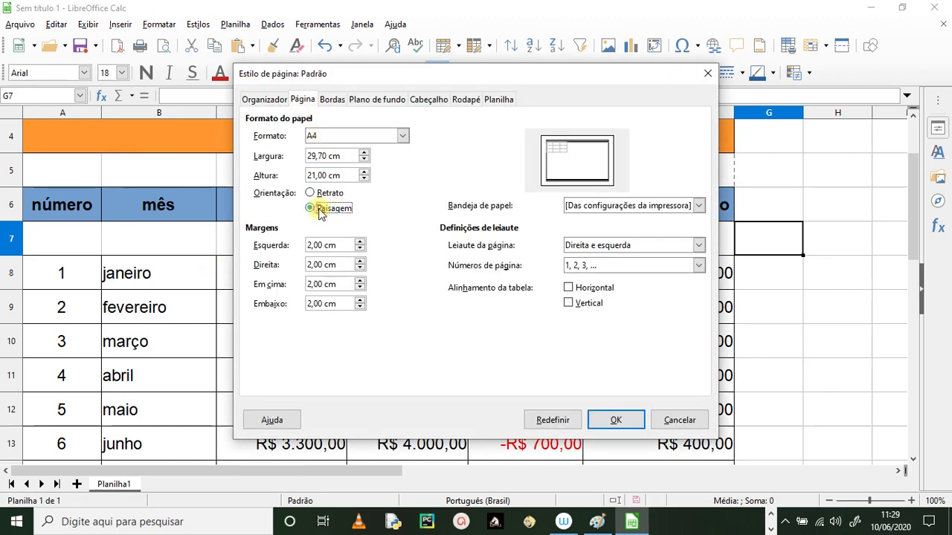
pyautogui.click(569, 302)
pyautogui.click(569, 289)
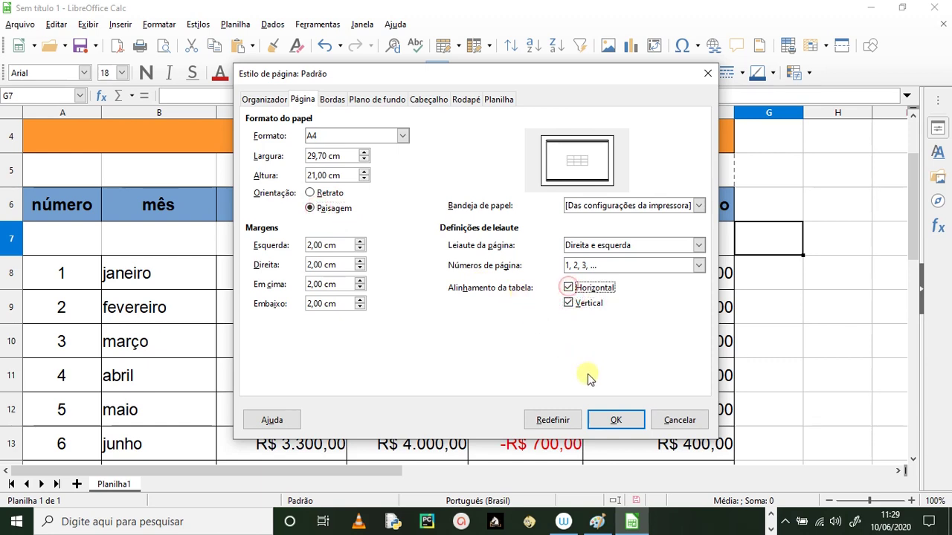
pyautogui.click(616, 421)
pyautogui.click(821, 330)
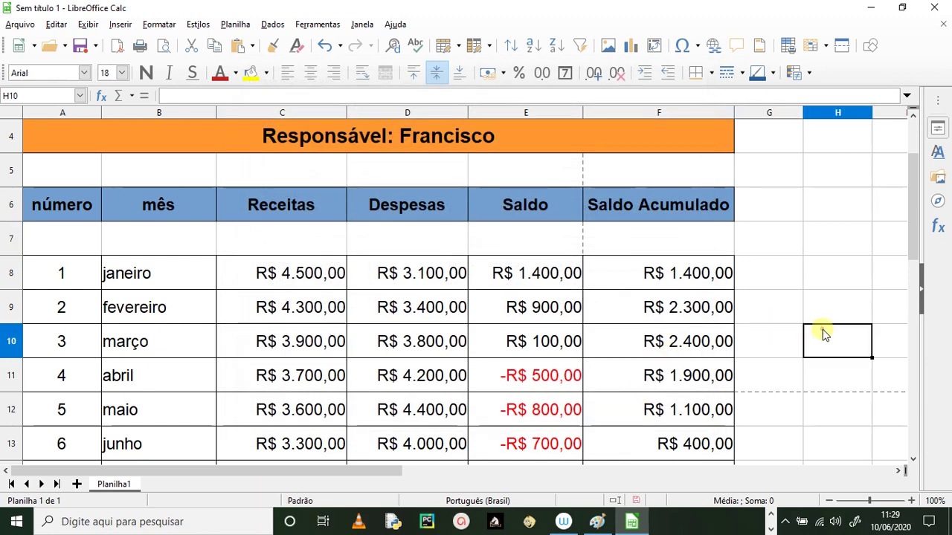
# Check the page layout of the landscape sheet in print preview, and return to the spreadsheet.
pyautogui.click(116, 48)
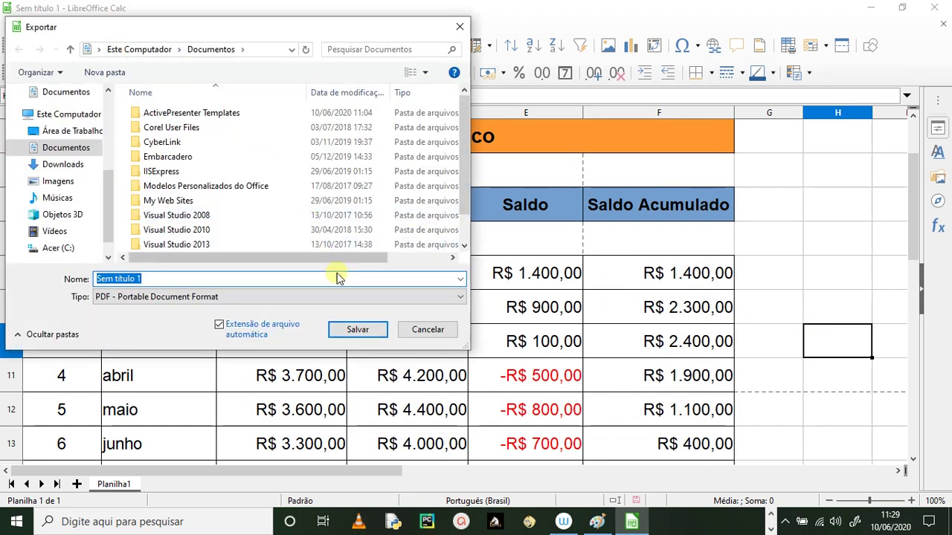
pyautogui.click(407, 334)
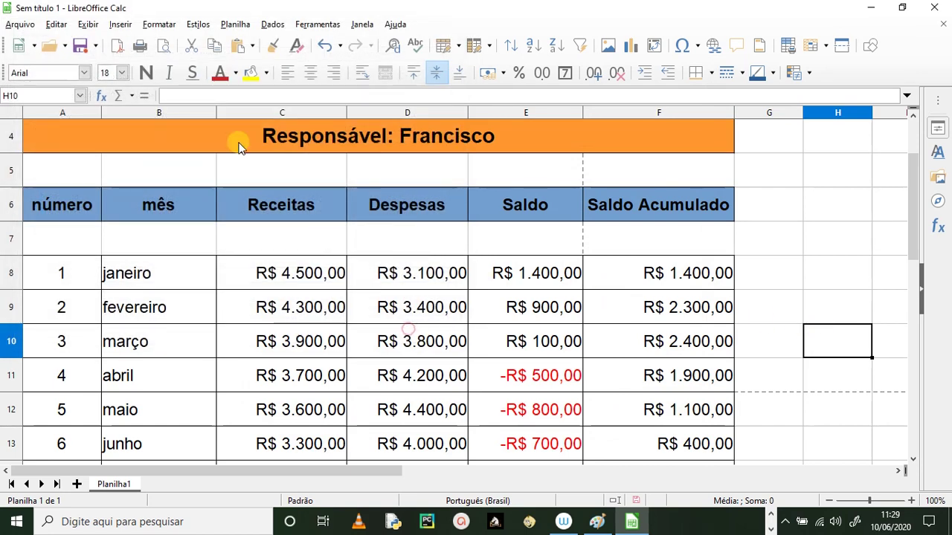
pyautogui.click(161, 46)
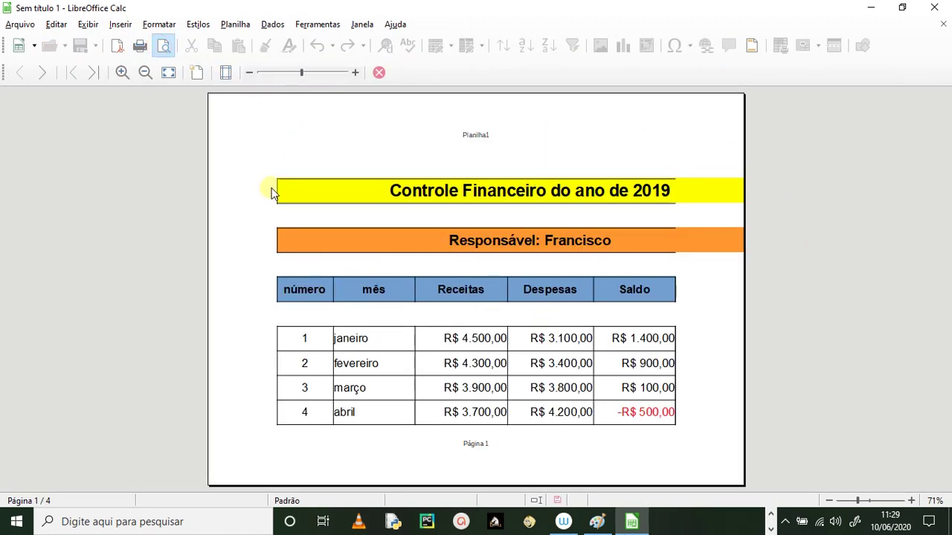
pyautogui.press('Escape')
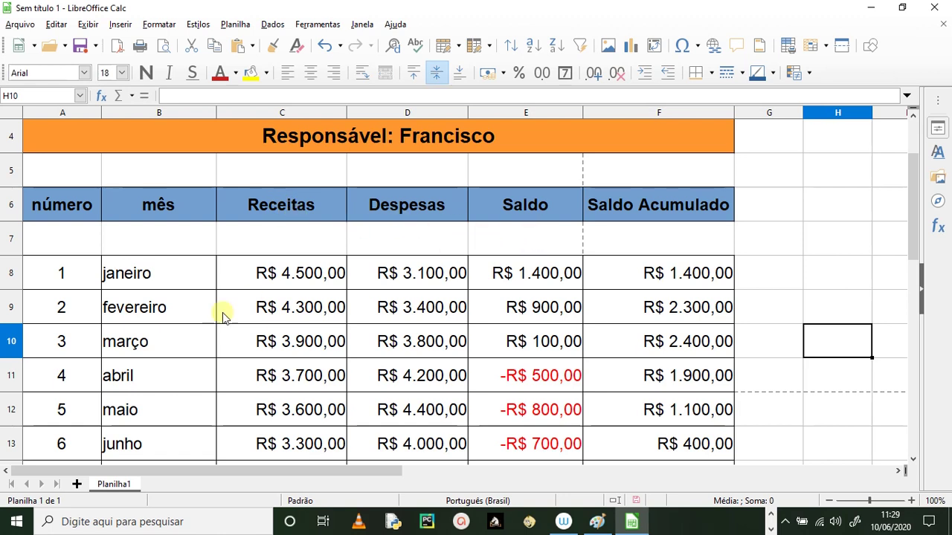
# Replace the column header in A6 with the abbreviation "nº".
pyautogui.scroll(1, 104, 223)
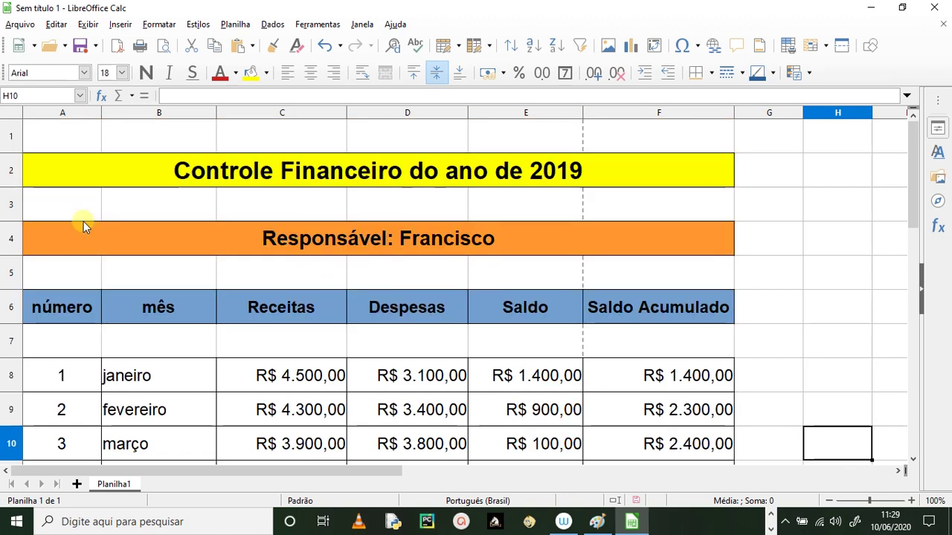
pyautogui.moveTo(102, 112); pyautogui.dragTo(93, 113)
pyautogui.click(107, 115)
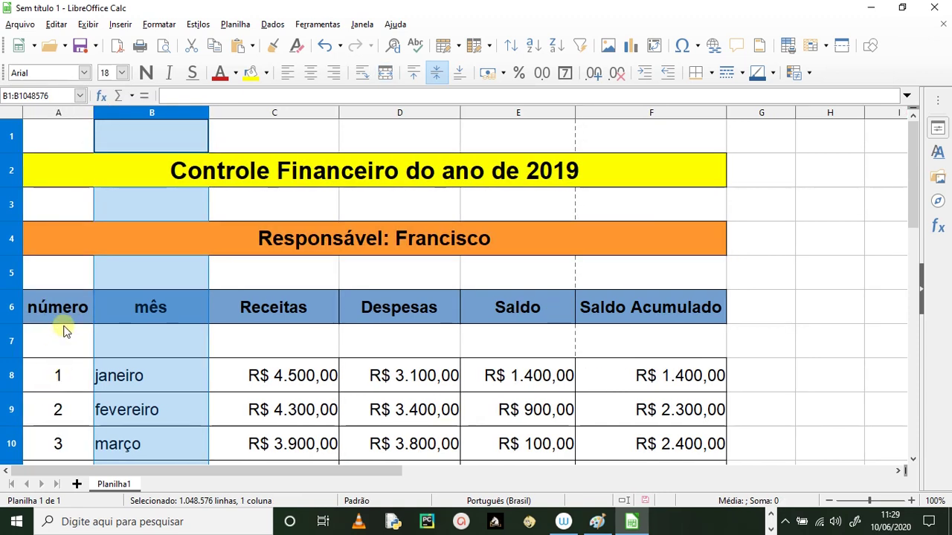
pyautogui.click(64, 320)
pyautogui.write('n')
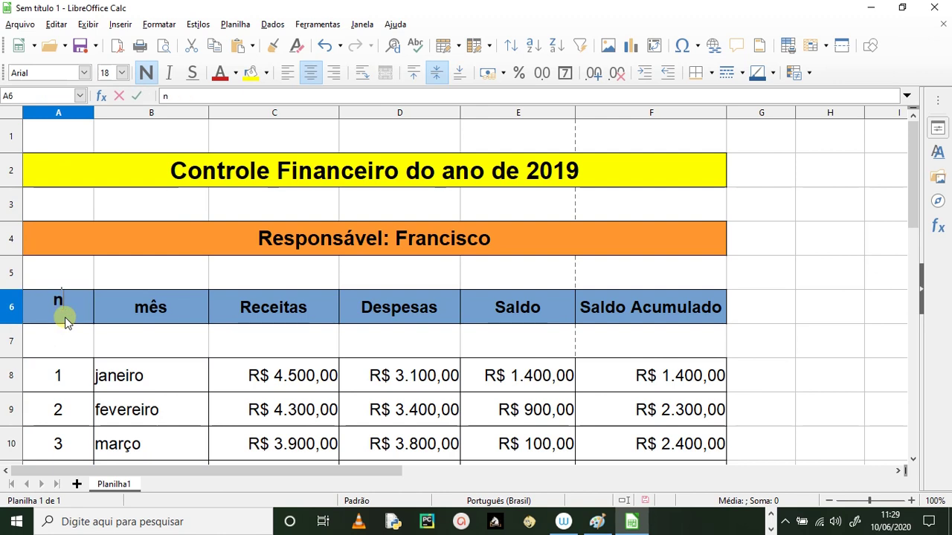
pyautogui.hotkey('alt', 'Right')
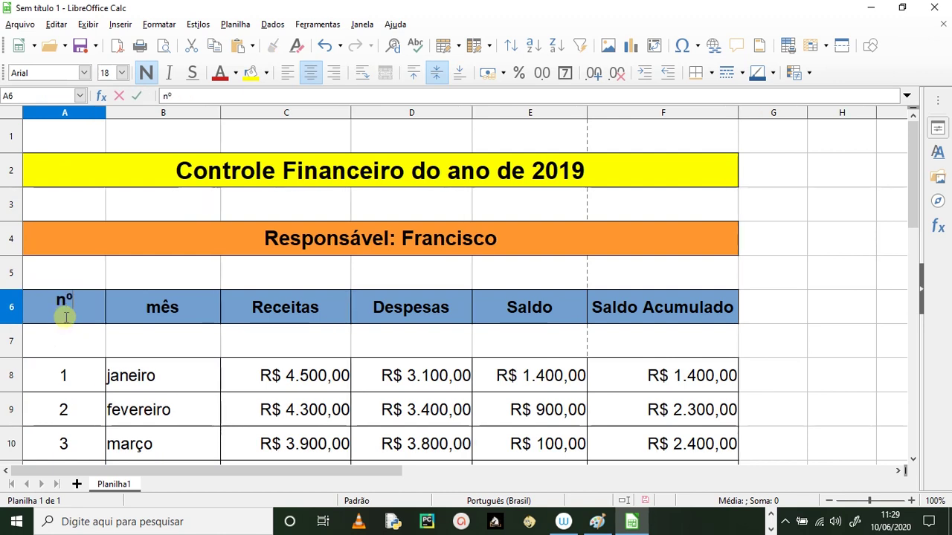
pyautogui.click(104, 117)
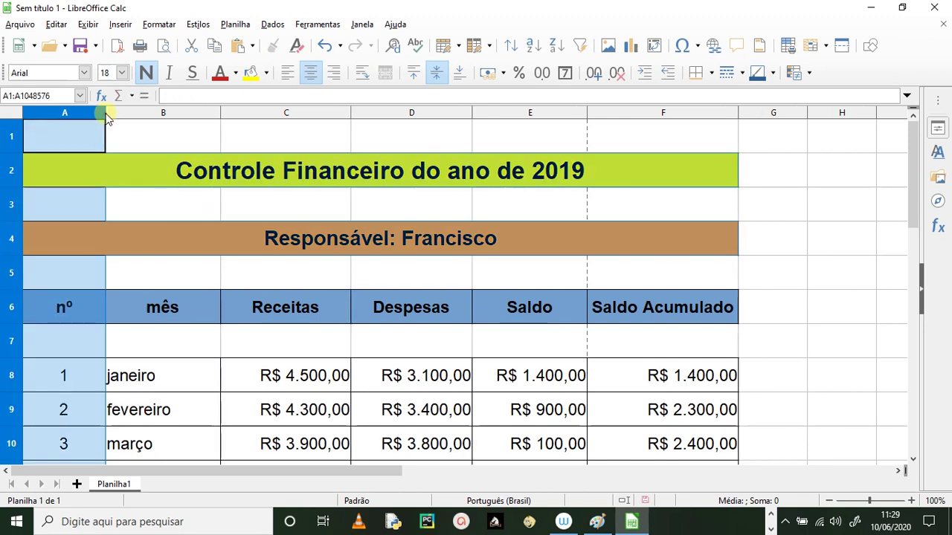
# Narrow columns A to F to fit their contents, and check the page fit in print preview.
pyautogui.moveTo(104, 113); pyautogui.dragTo(65, 120)
pyautogui.click(167, 305)
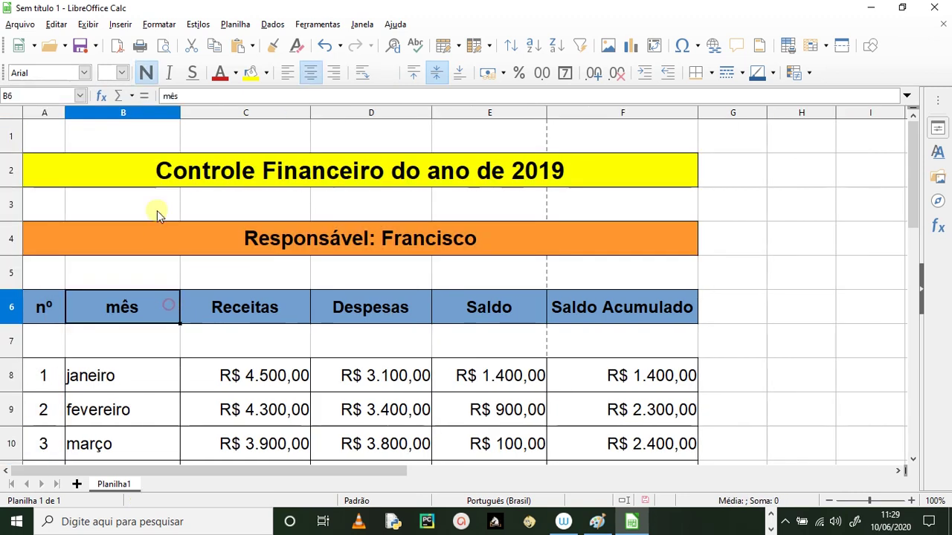
pyautogui.moveTo(180, 112); pyautogui.dragTo(138, 113)
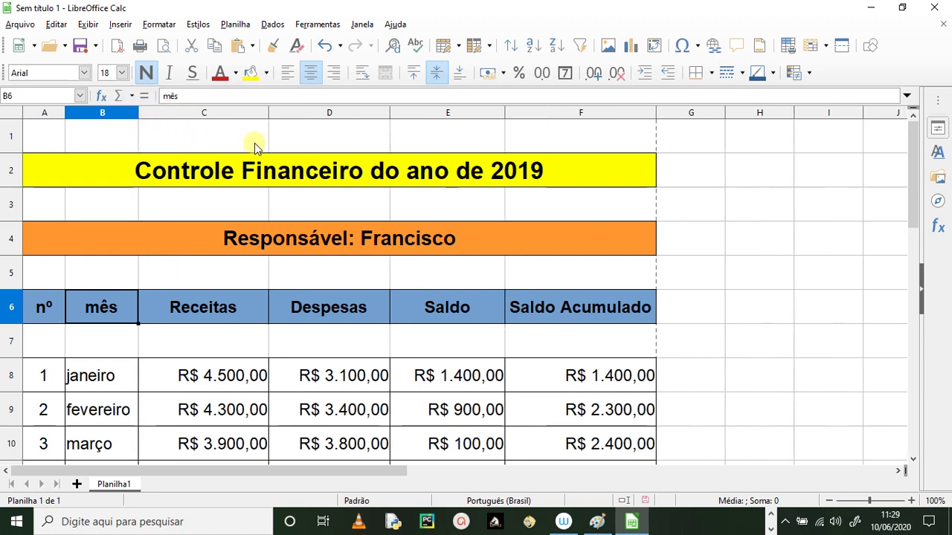
pyautogui.scroll(-3, 248, 278)
pyautogui.scroll(3, 238, 281)
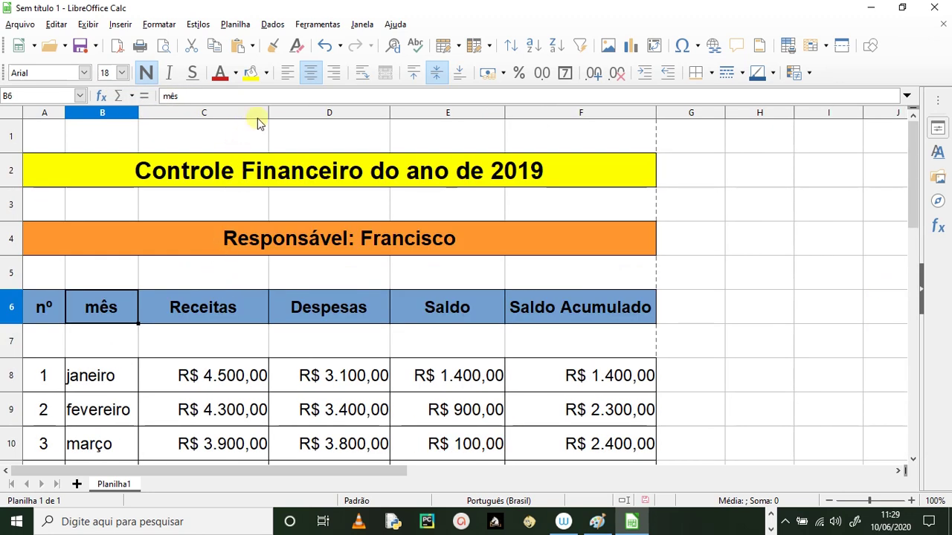
pyautogui.moveTo(269, 112); pyautogui.dragTo(249, 112)
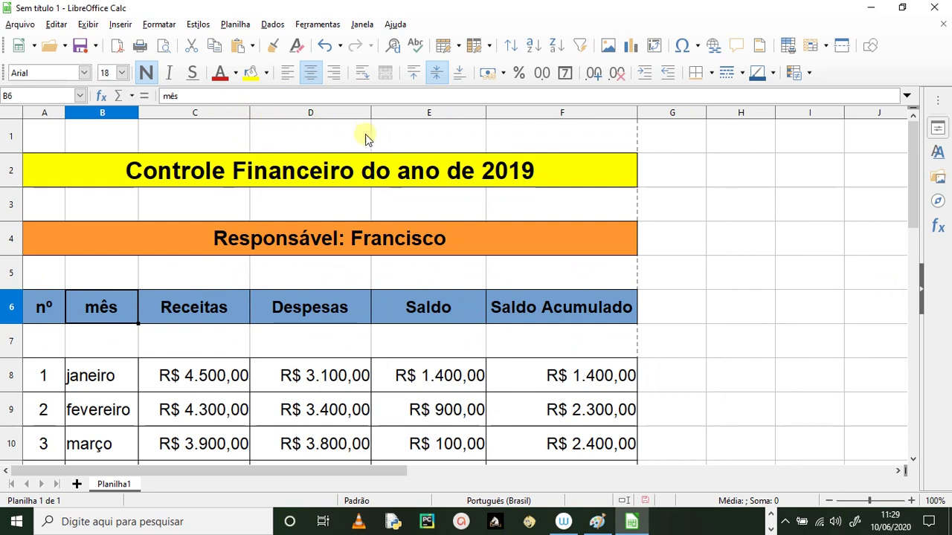
pyautogui.moveTo(371, 113); pyautogui.dragTo(353, 112)
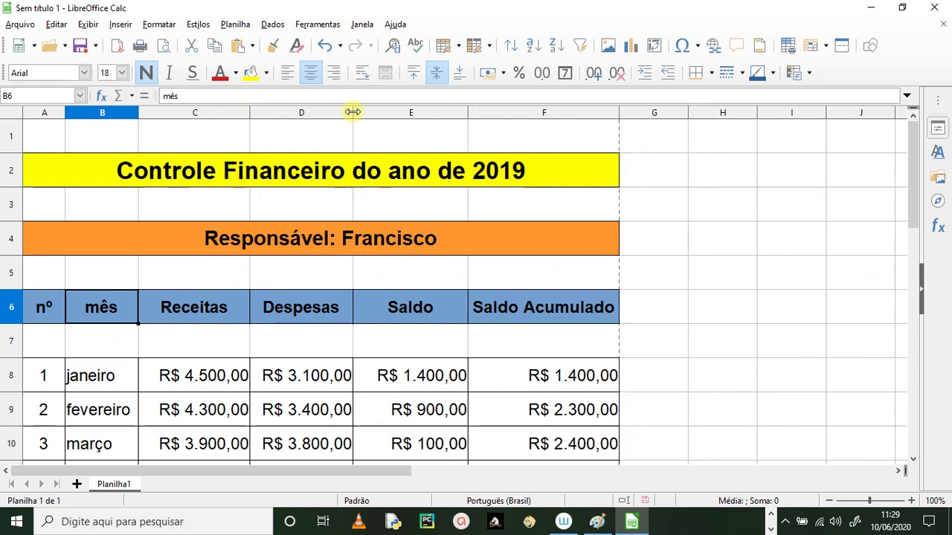
pyautogui.moveTo(466, 115); pyautogui.dragTo(450, 112)
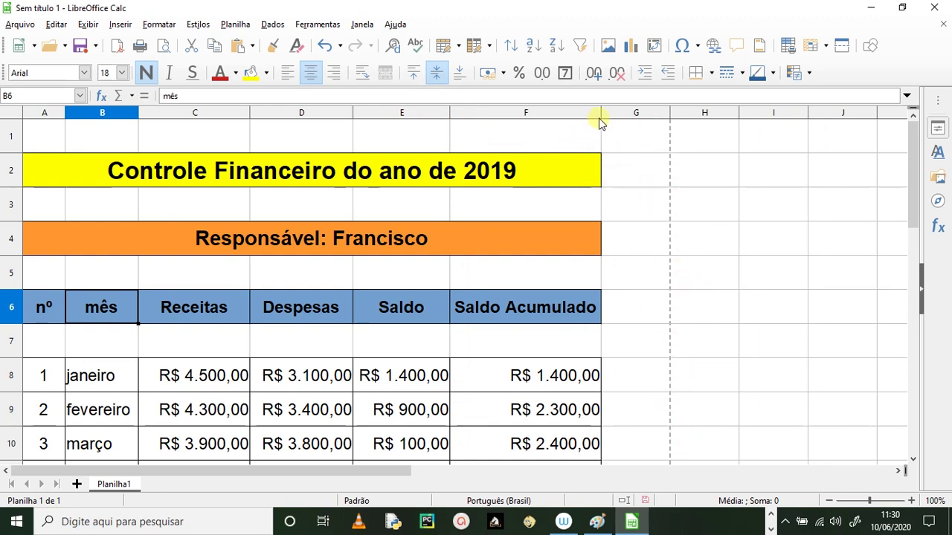
pyautogui.moveTo(600, 112); pyautogui.dragTo(590, 111)
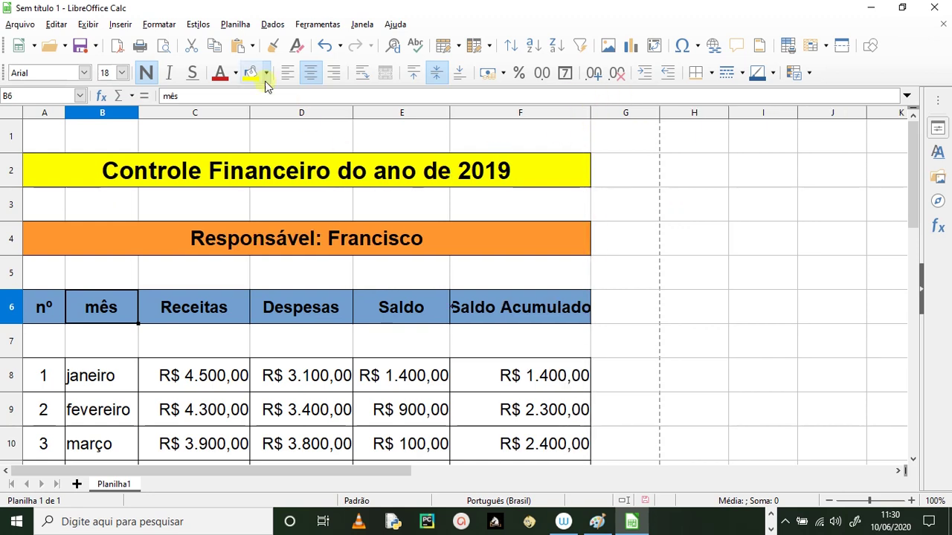
pyautogui.click(162, 49)
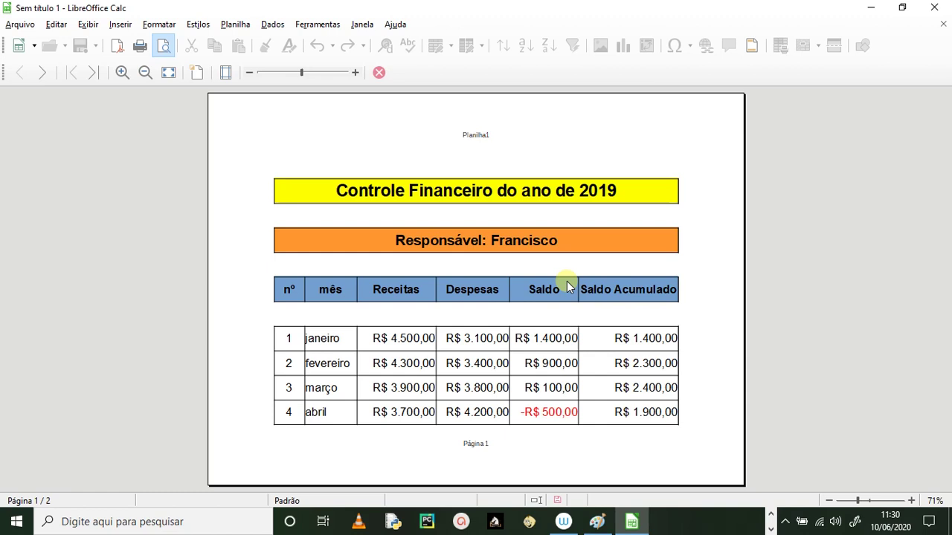
pyautogui.press('Escape')
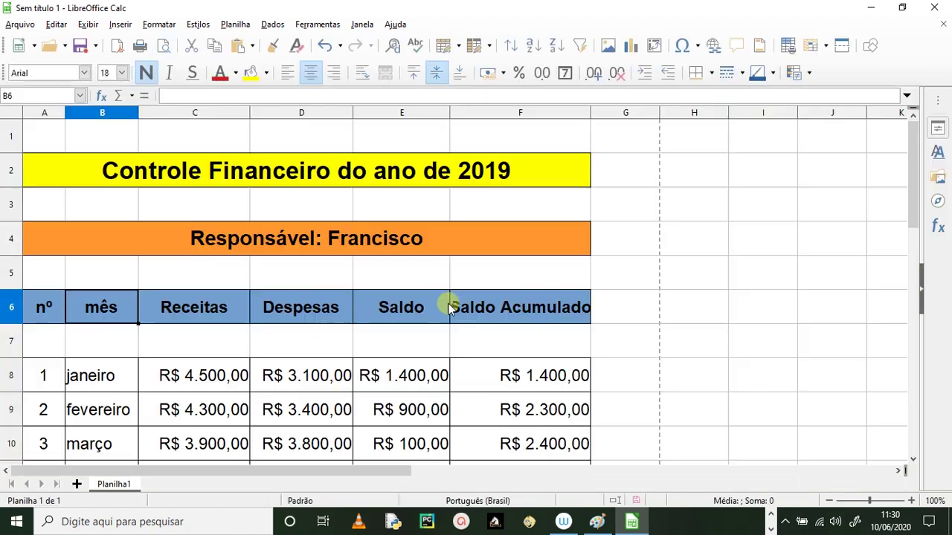
# Set the font size of the whole sheet to 14 and reduce the height of all rows to suit the smaller text.
pyautogui.click(14, 109)
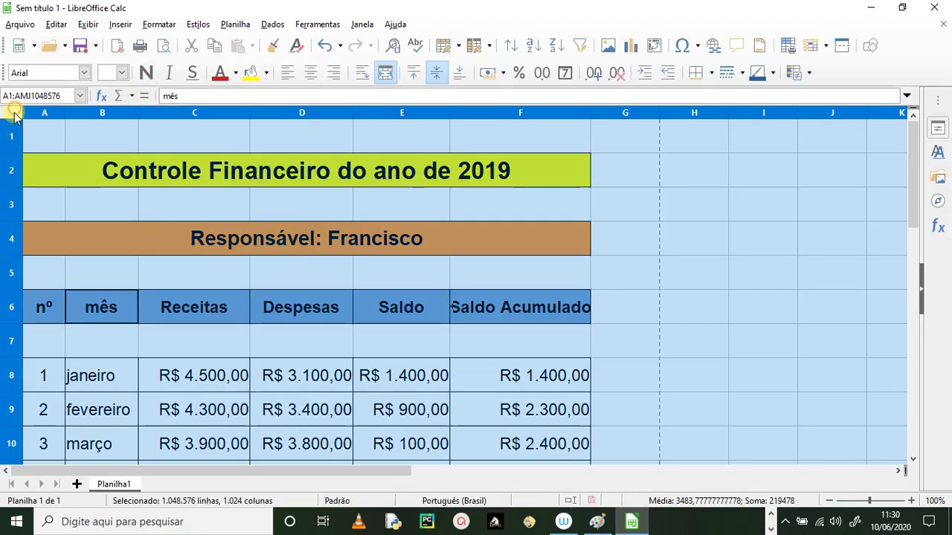
pyautogui.click(123, 72)
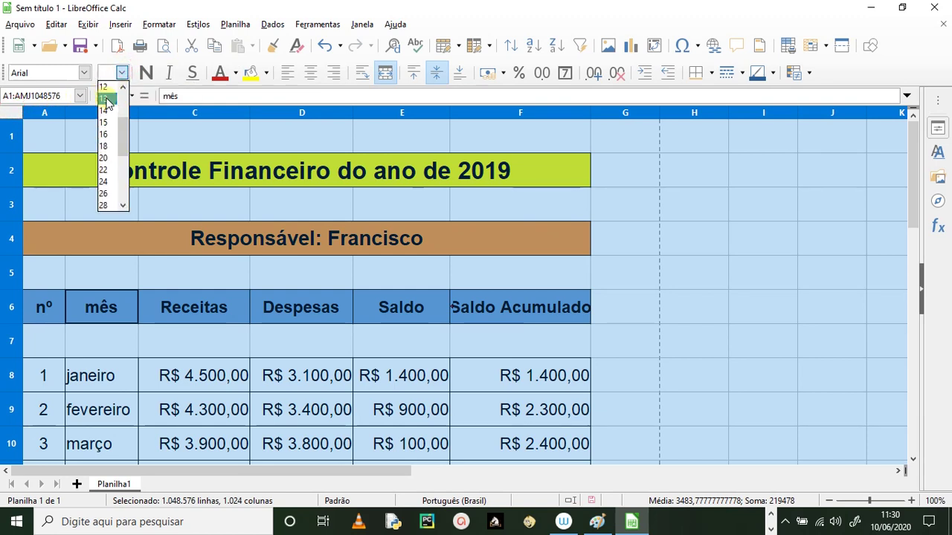
pyautogui.click(108, 111)
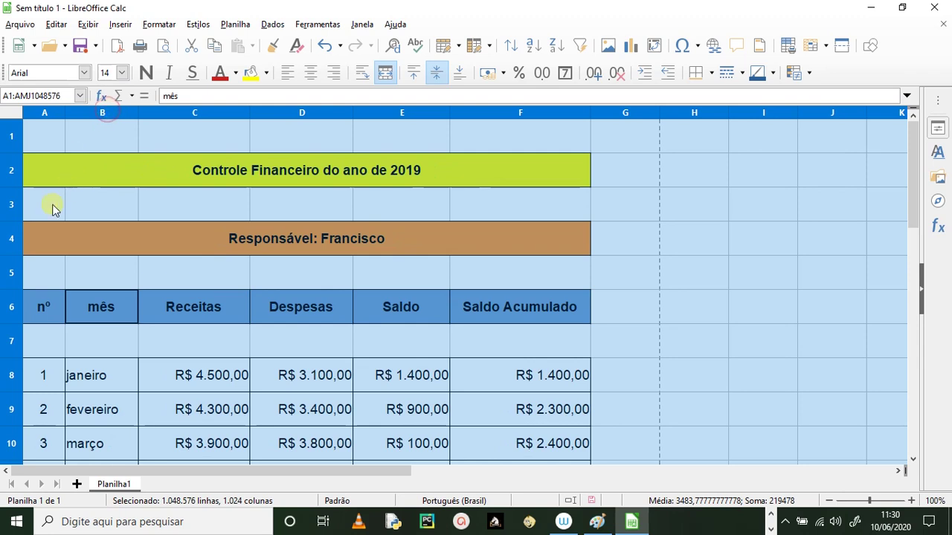
pyautogui.moveTo(11, 152); pyautogui.dragTo(14, 137)
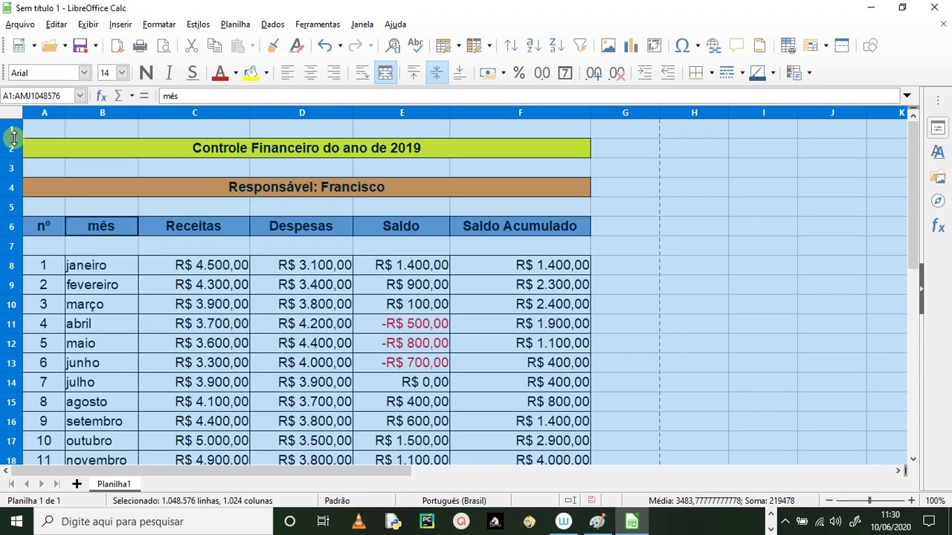
pyautogui.click(706, 399)
pyautogui.scroll(-2, 214, 344)
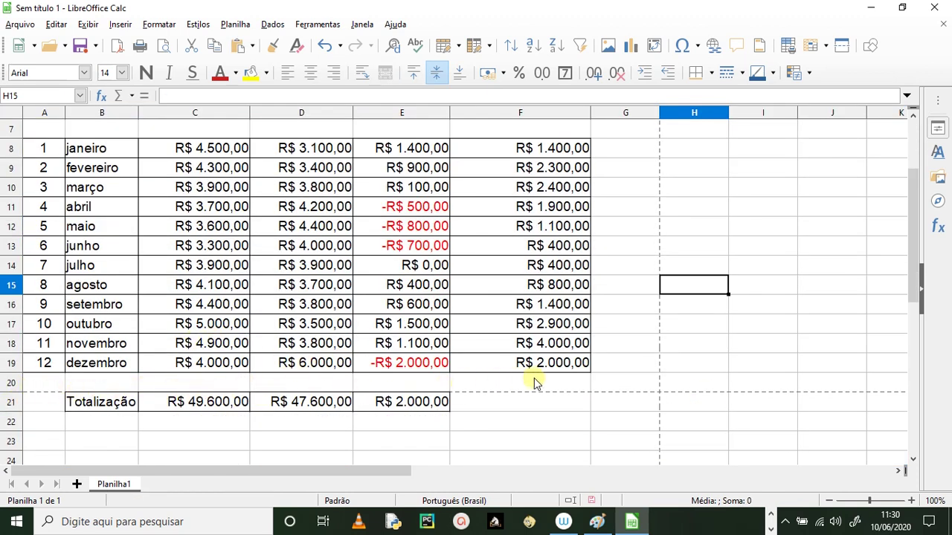
pyautogui.scroll(2, 219, 293)
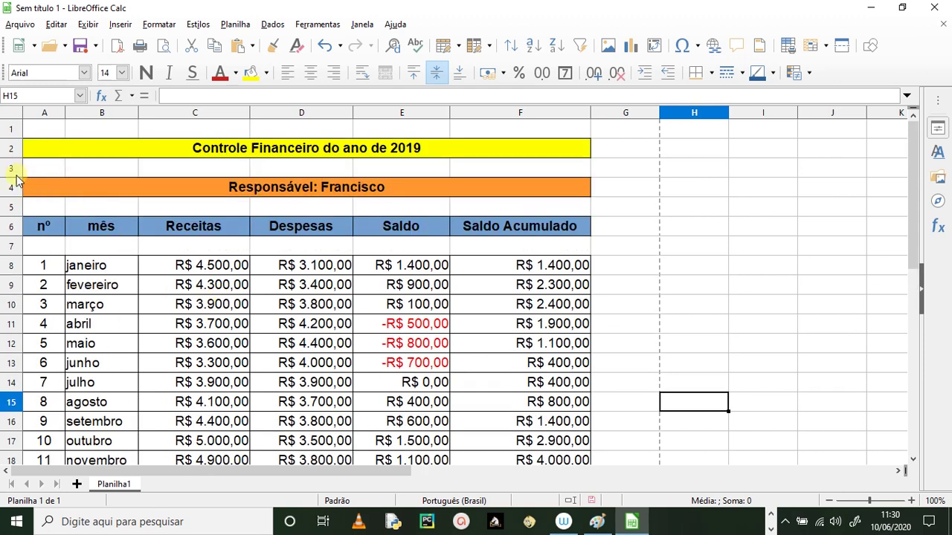
# Shrink the blank spacer rows 1, 3 and 5 around the title and the responsible-person line.
pyautogui.moveTo(15, 137); pyautogui.dragTo(13, 130)
pyautogui.moveTo(10, 171); pyautogui.dragTo(9, 164)
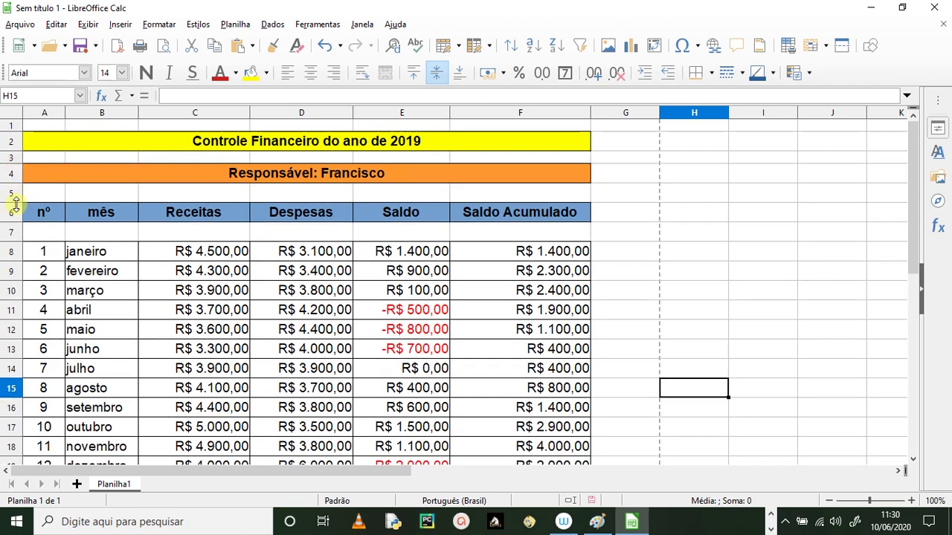
pyautogui.click(15, 204)
pyautogui.moveTo(15, 200); pyautogui.dragTo(15, 191)
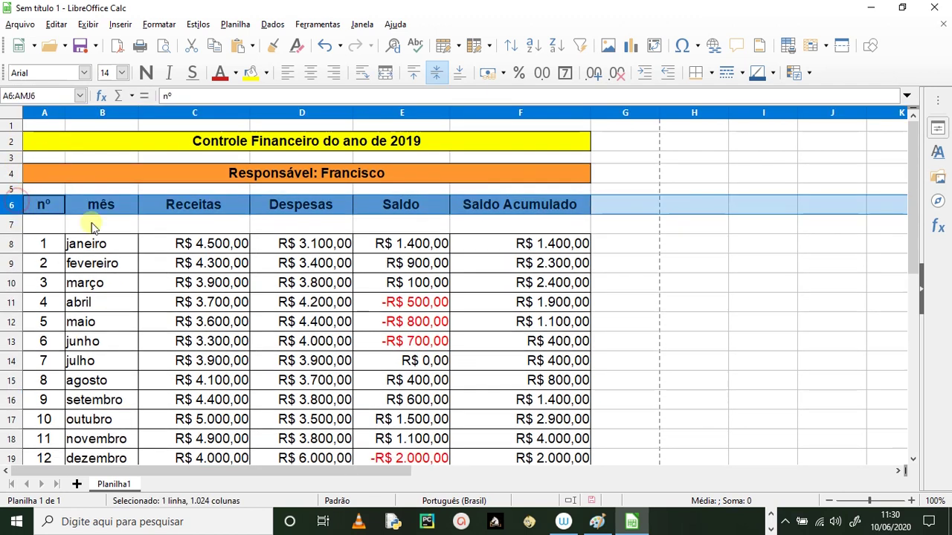
# Make the Totalização row B21:E21 bold and fit the width of column B to its contents.
pyautogui.scroll(-3, 238, 275)
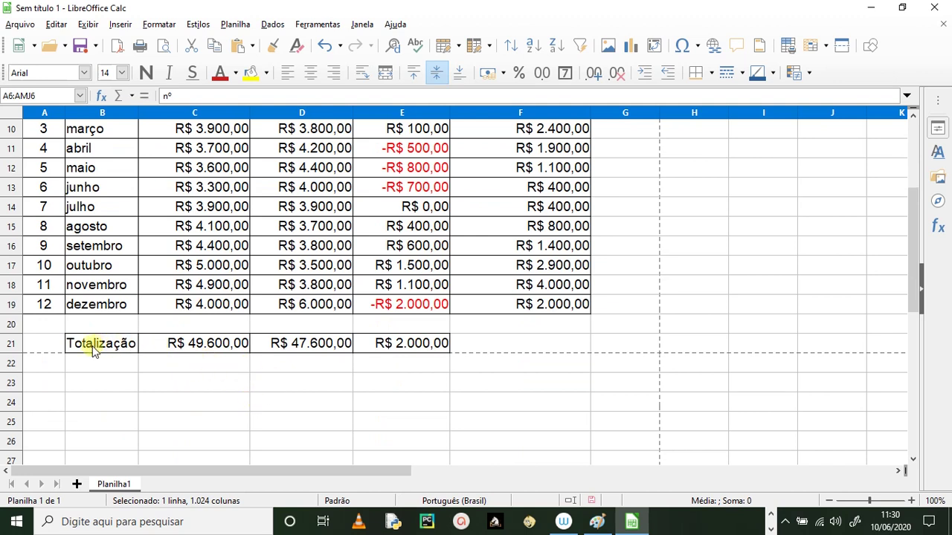
pyautogui.moveTo(93, 346); pyautogui.dragTo(385, 354)
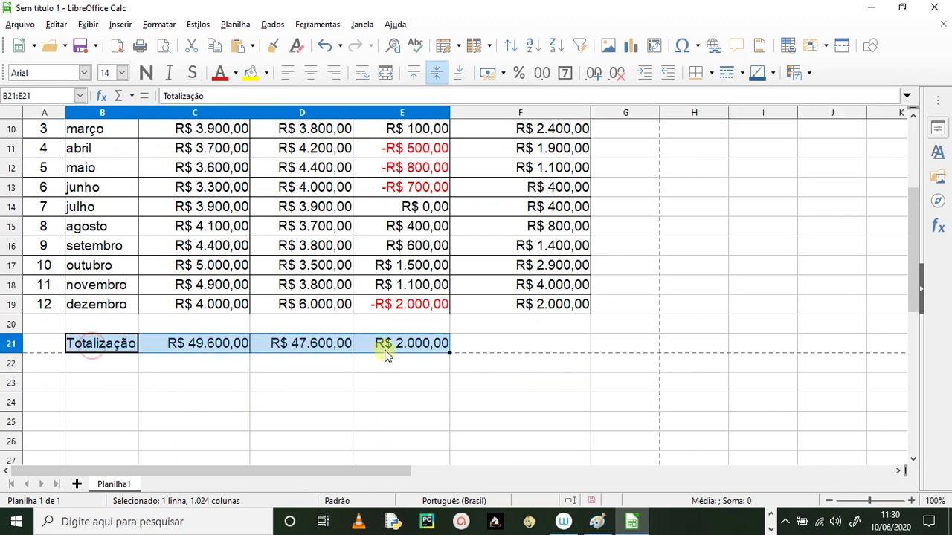
pyautogui.click(148, 74)
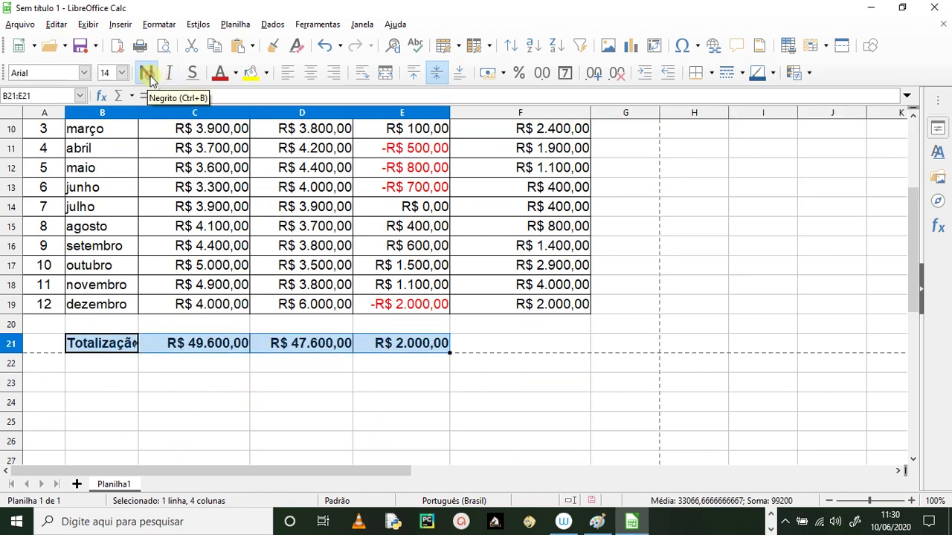
pyautogui.doubleClick(138, 112)
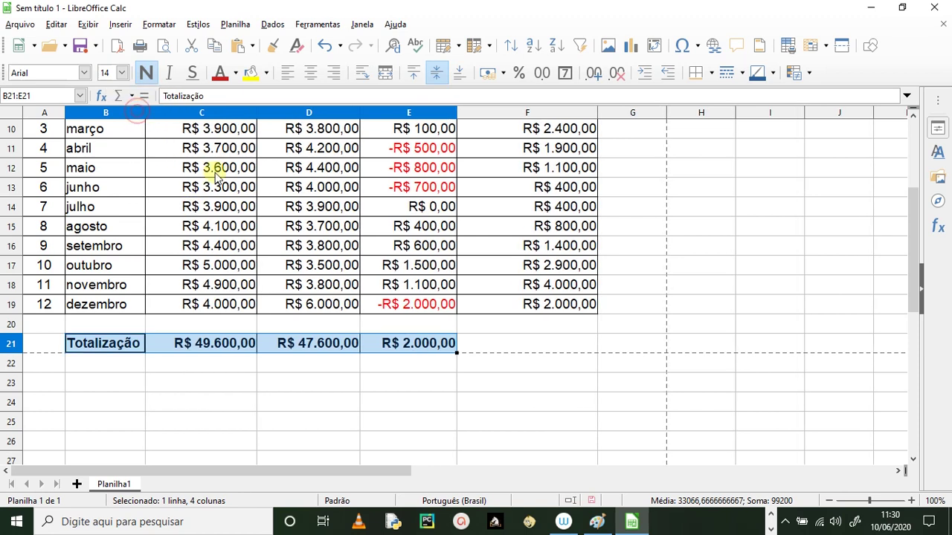
pyautogui.click(546, 399)
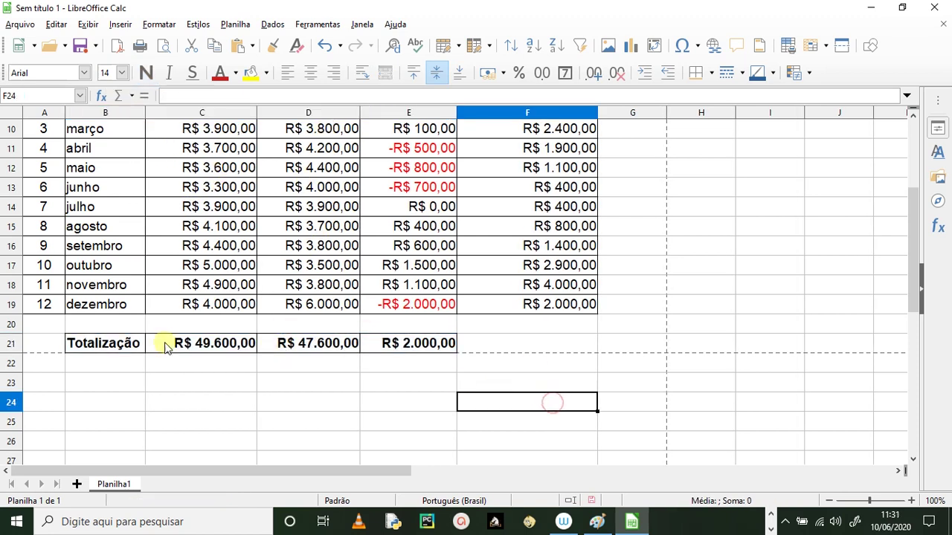
# Fill the Totalização label in B21 with yellow and the totals in C21:E21 with light green.
pyautogui.click(108, 341)
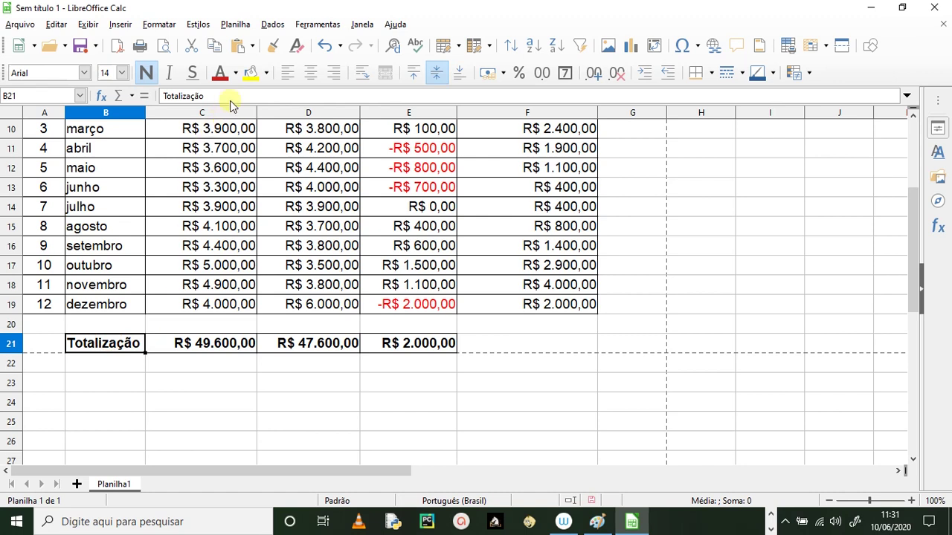
pyautogui.click(251, 74)
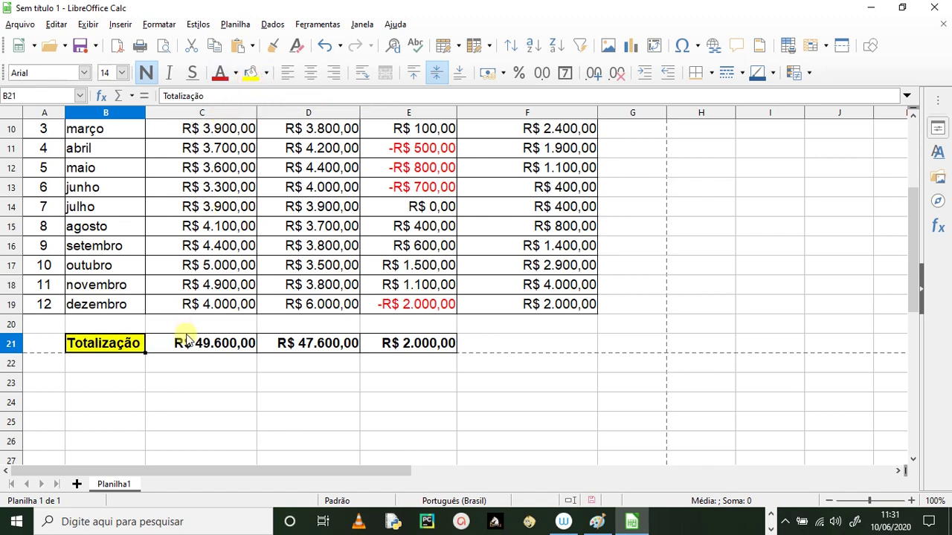
pyautogui.moveTo(190, 336); pyautogui.dragTo(371, 346)
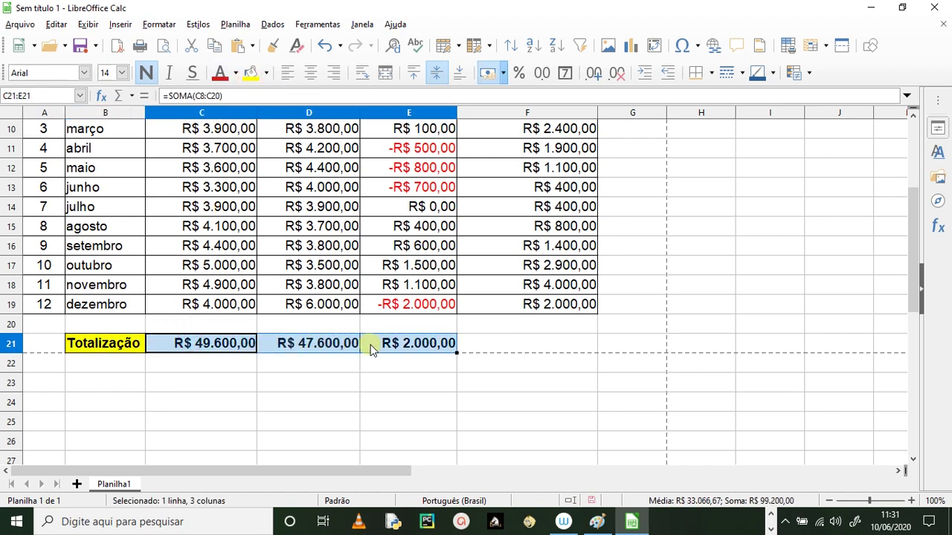
pyautogui.click(267, 73)
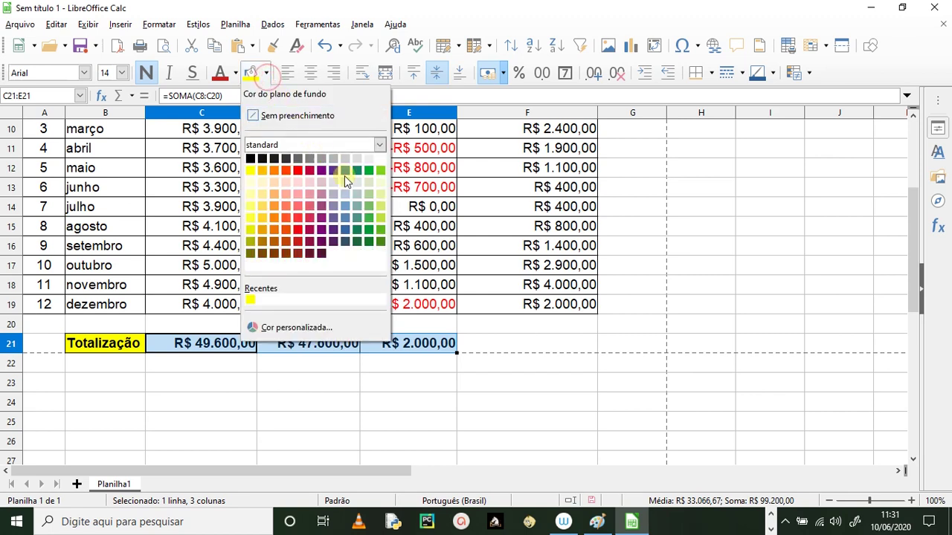
pyautogui.click(379, 207)
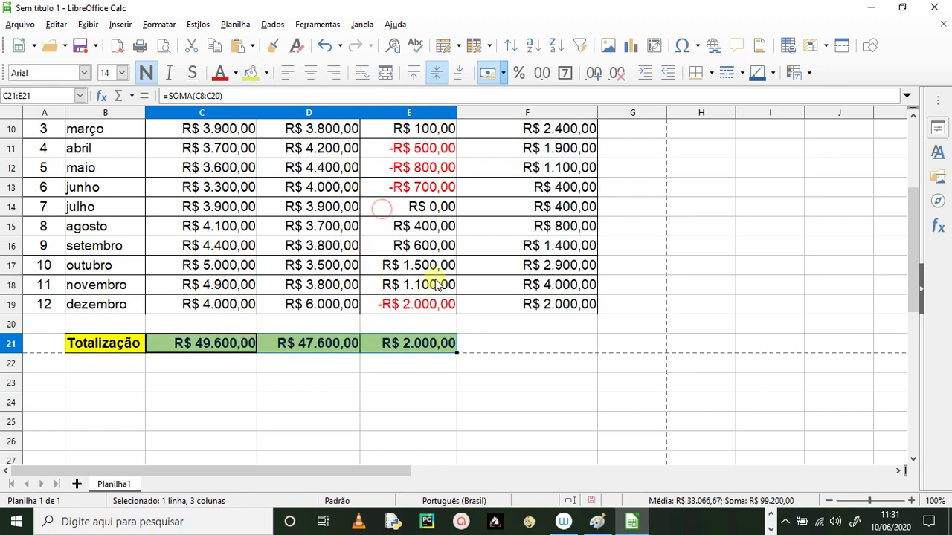
pyautogui.click(541, 402)
# Check the finished table's page layout in print preview, and return to the spreadsheet.
pyautogui.scroll(3, 290, 376)
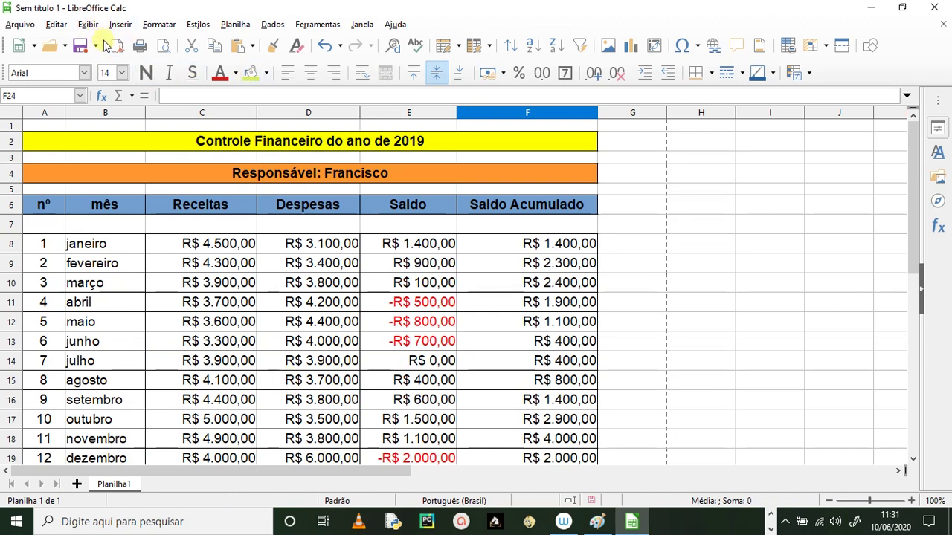
pyautogui.click(163, 48)
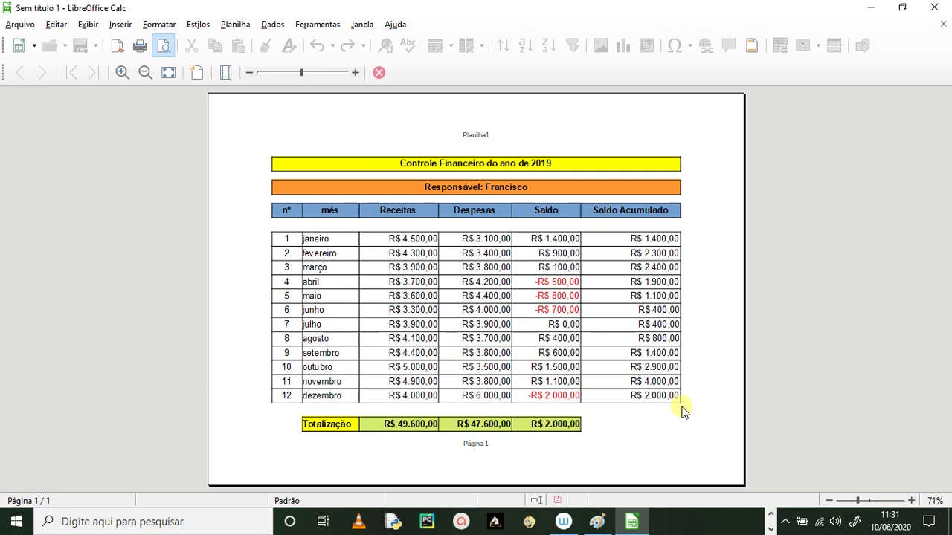
pyautogui.press('Escape')
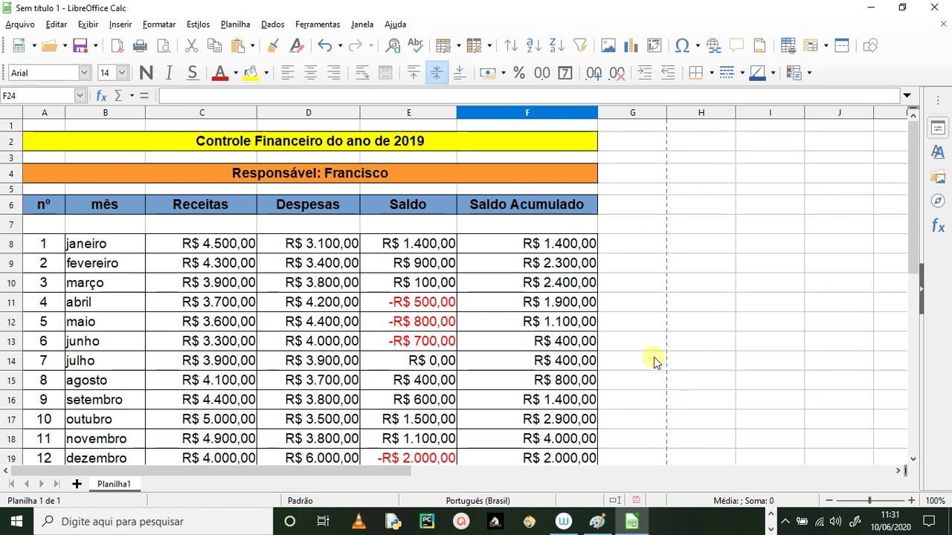
pyautogui.scroll(-2, 77, 212)
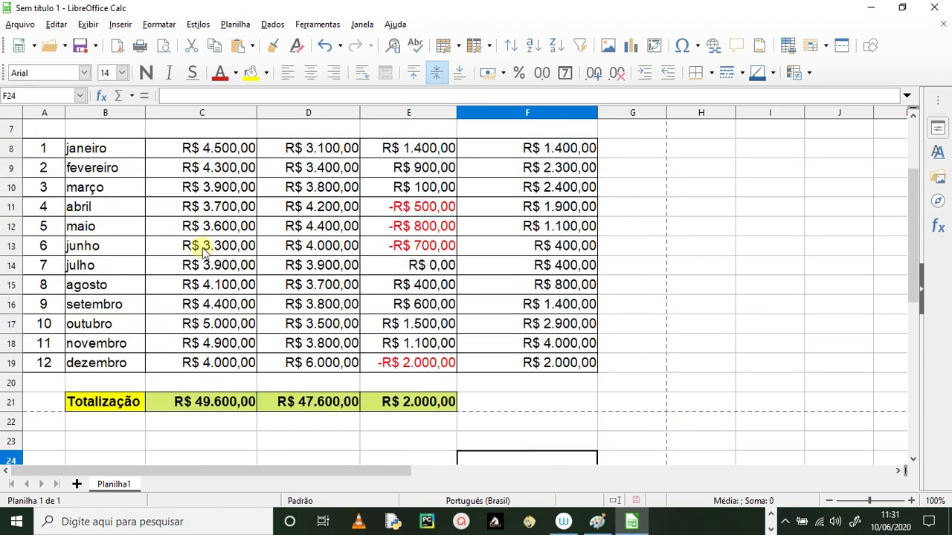
# Save the workbook as exe0002 in Planilha ODF format in the EXERCÍCIOS_CALC folder inside LIBRE_OFFICE on drive C:.
pyautogui.click(78, 46)
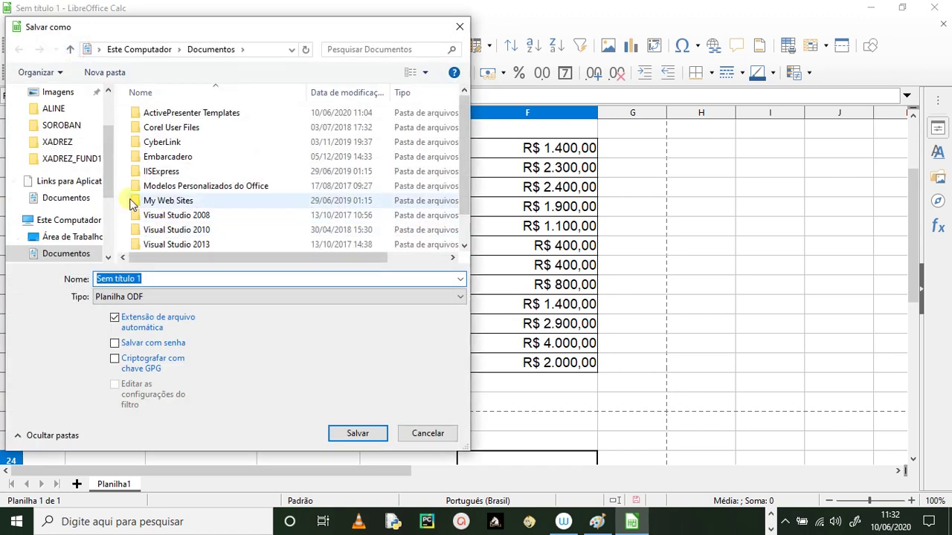
pyautogui.click(112, 244)
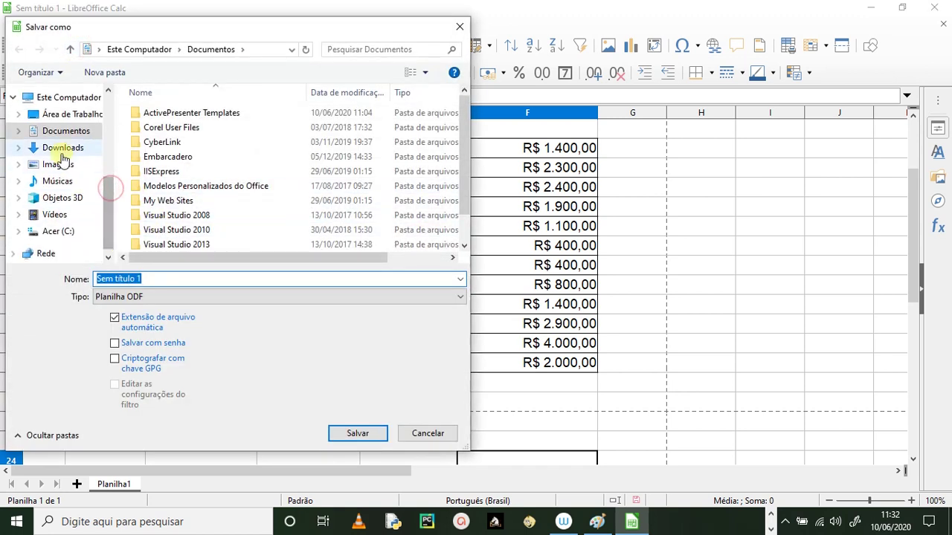
pyautogui.click(58, 231)
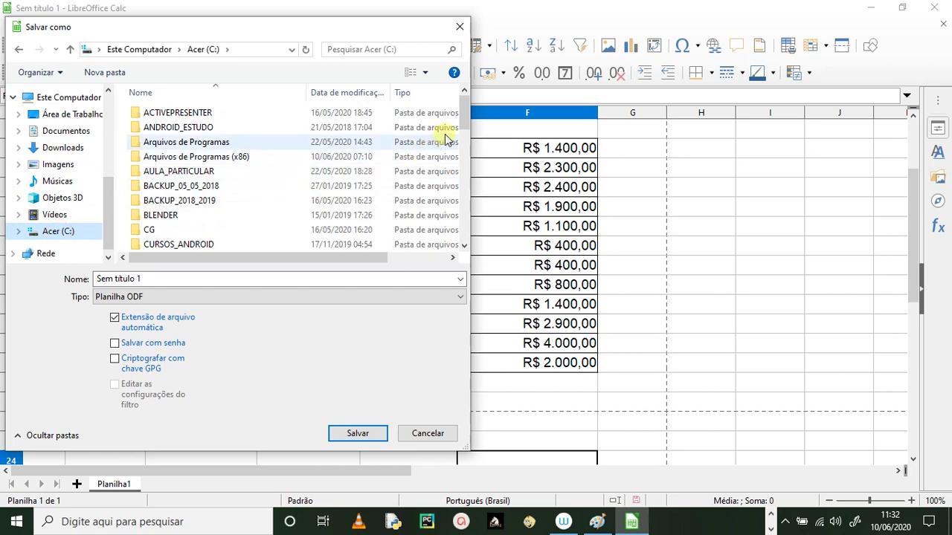
pyautogui.moveTo(465, 119); pyautogui.dragTo(465, 168)
pyautogui.click(211, 214)
pyautogui.doubleClick(210, 214)
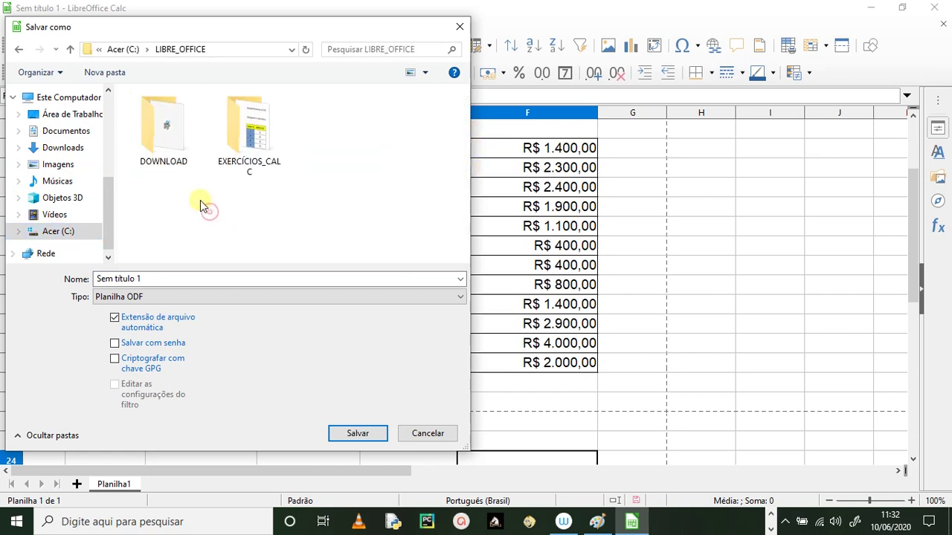
pyautogui.doubleClick(249, 145)
pyautogui.click(146, 278)
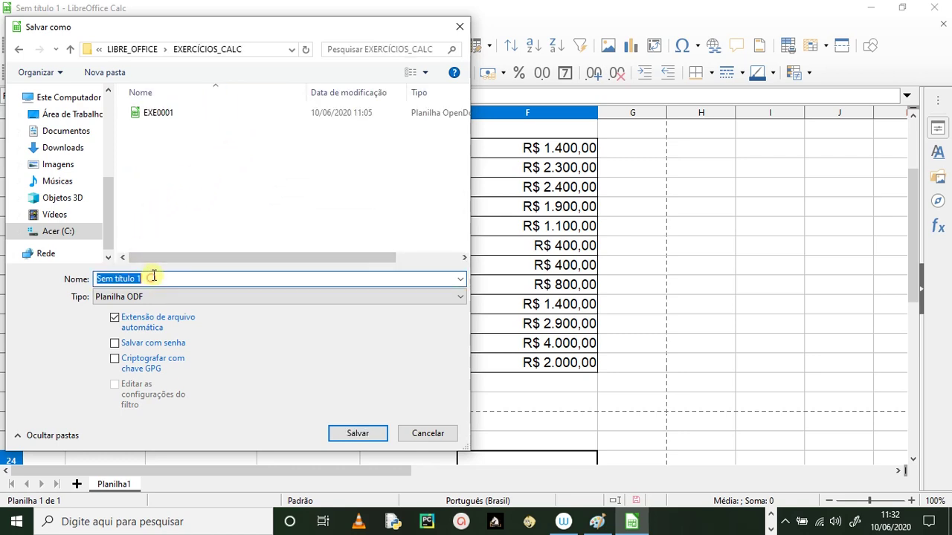
pyautogui.write('re')
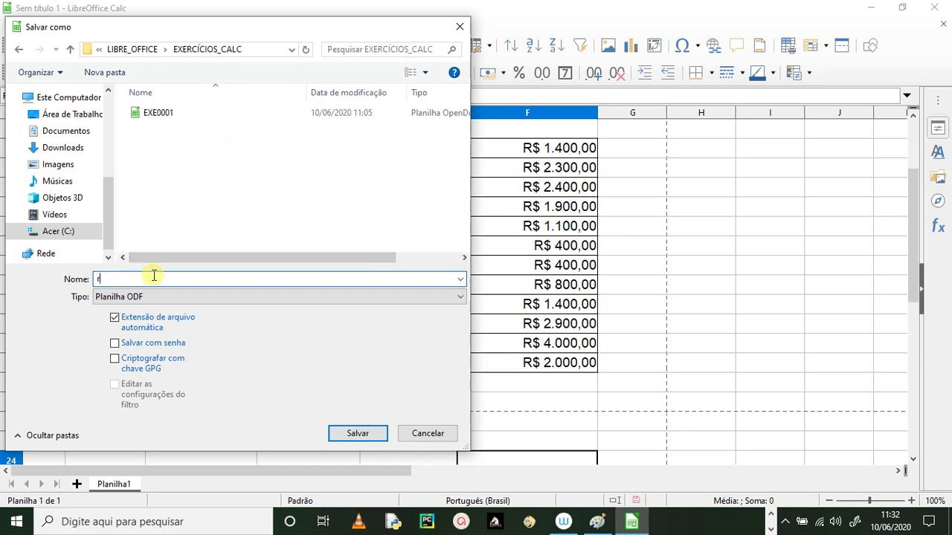
pyautogui.write('exe0')
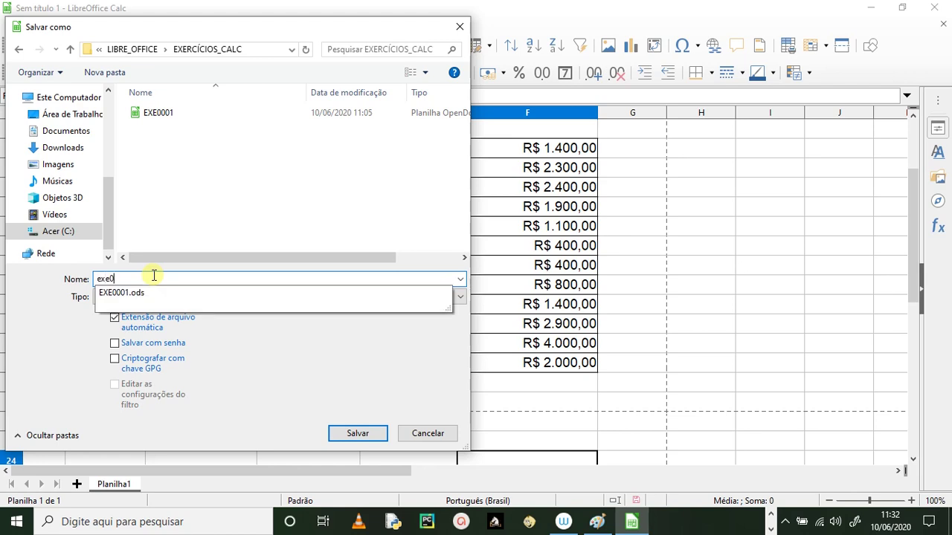
pyautogui.write('002')
pyautogui.press('Return')
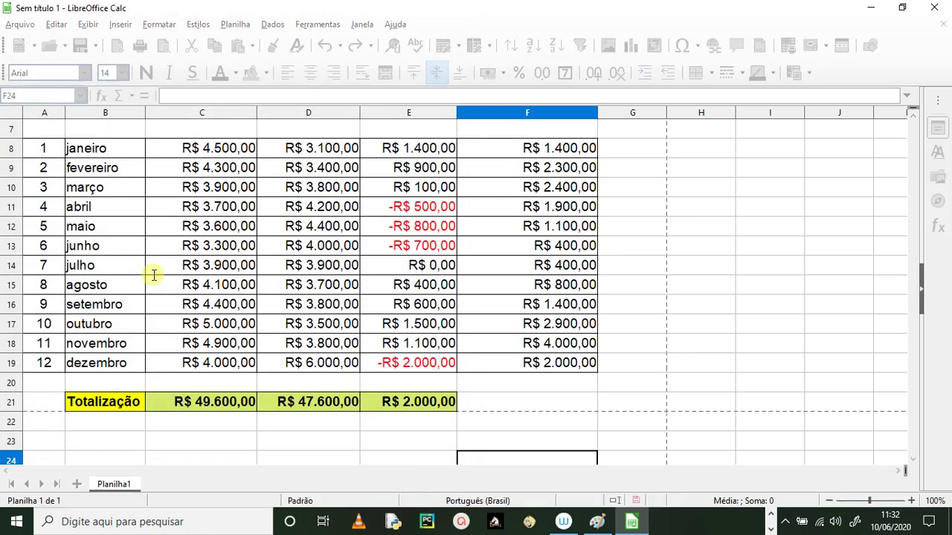
pyautogui.click(757, 262)
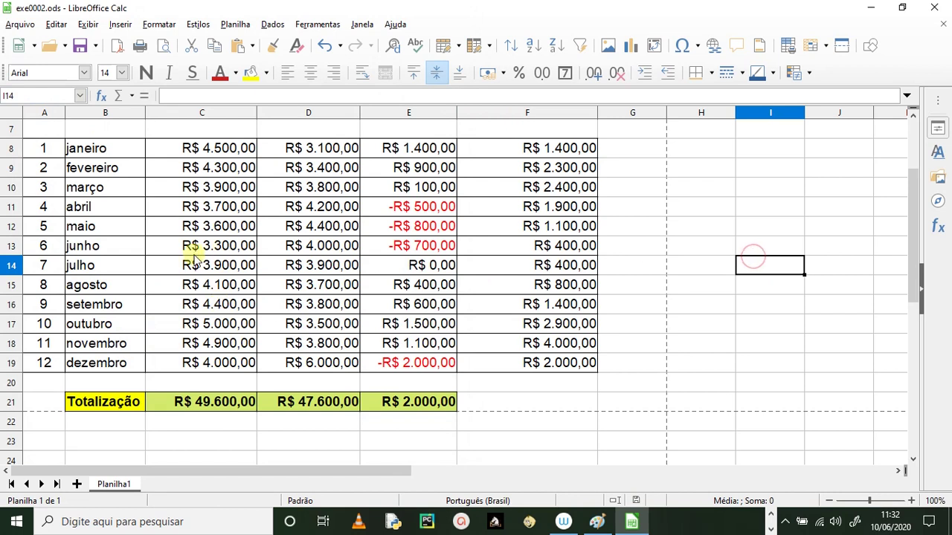
# Look over the saved table, review the handwritten control table and balance formulas in the AULA_0008 drawing in Paint, and return to Calc.
pyautogui.scroll(2, 155, 273)
pyautogui.scroll(-1, 330, 334)
pyautogui.scroll(-1, 329, 335)
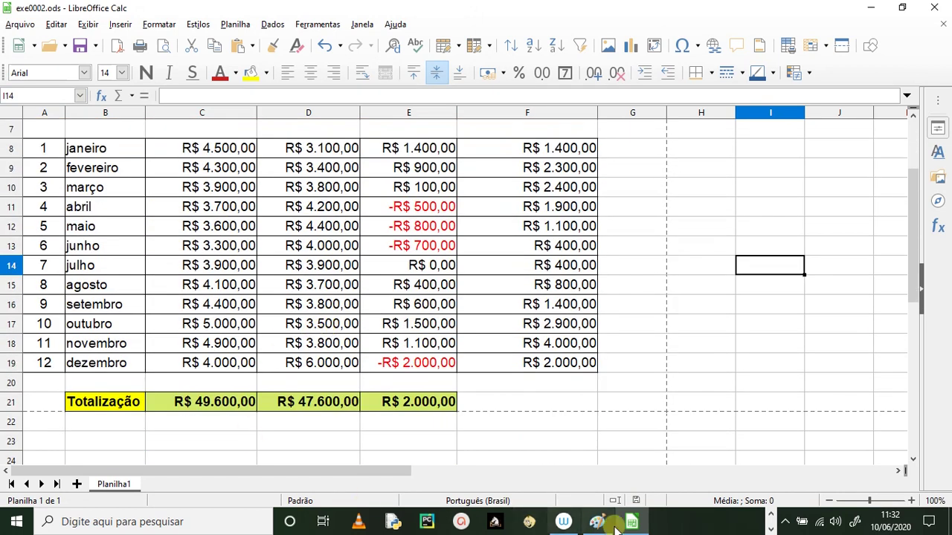
pyautogui.hotkey('alt', 'Tab')
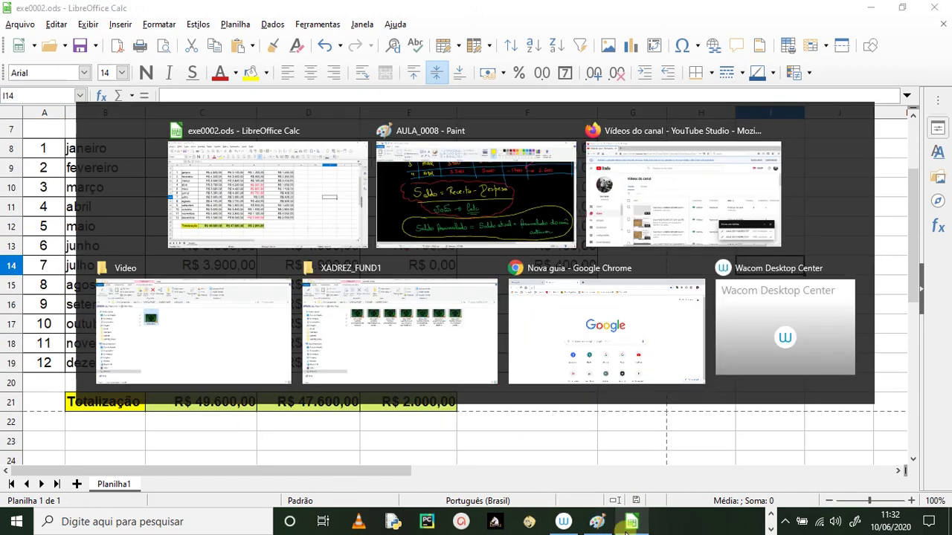
pyautogui.scroll(10, 435, 361)
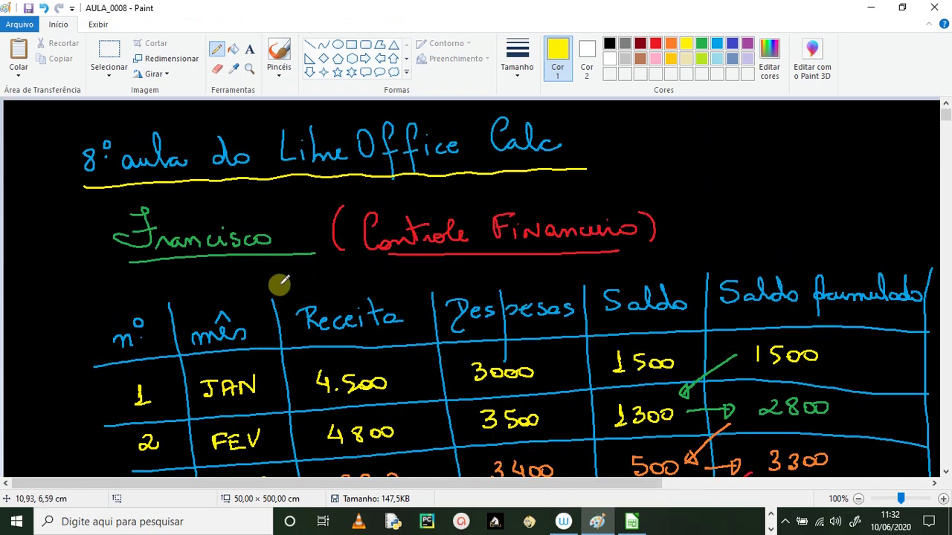
pyautogui.scroll(-5, 278, 283)
pyautogui.scroll(3, 388, 340)
pyautogui.scroll(-2, 440, 340)
pyautogui.scroll(-3, 623, 327)
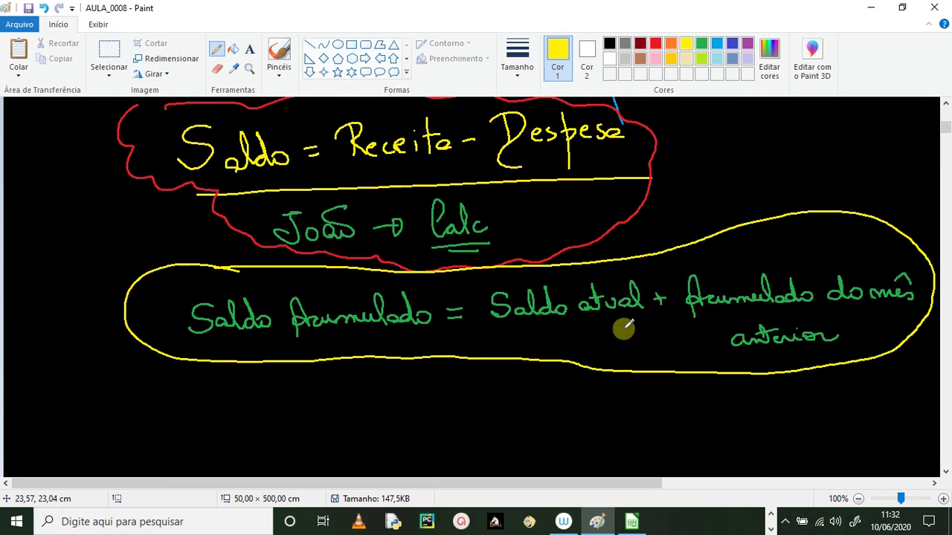
pyautogui.scroll(3, 465, 315)
pyautogui.scroll(4, 725, 266)
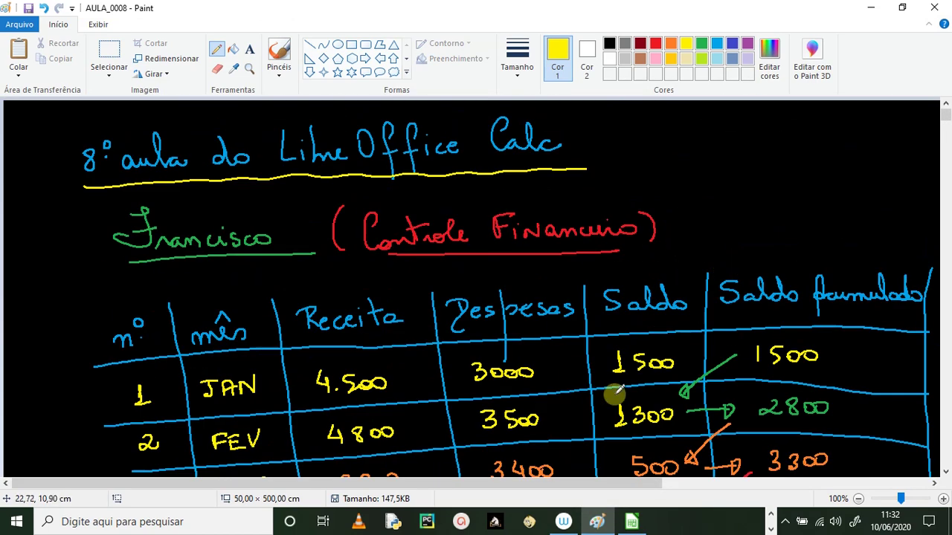
pyautogui.scroll(-5, 606, 327)
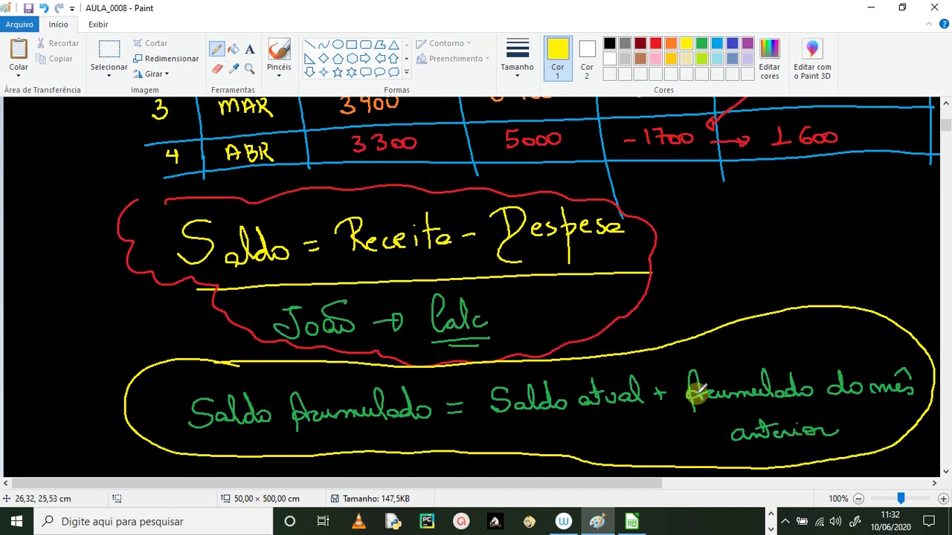
pyautogui.scroll(5, 691, 389)
pyautogui.scroll(-1, 446, 295)
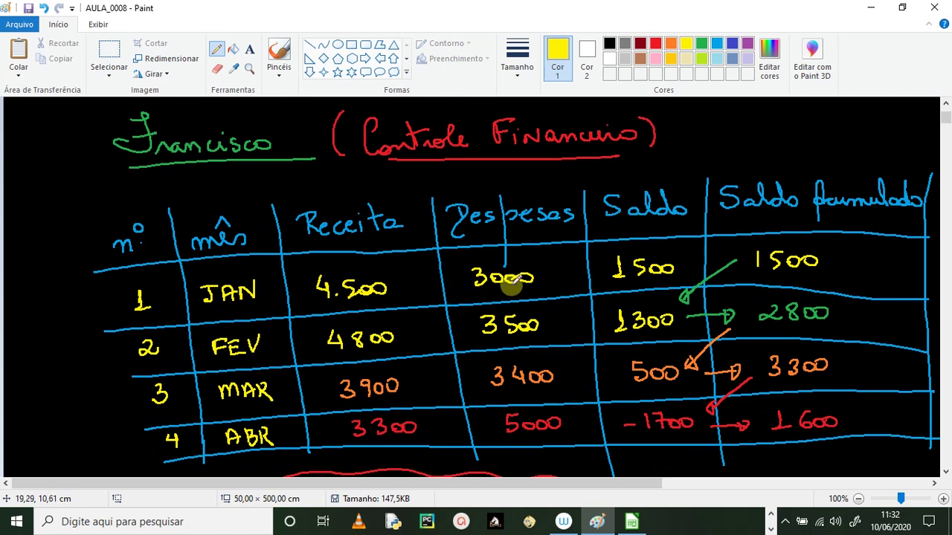
pyautogui.scroll(1, 506, 286)
pyautogui.hotkey('alt', 'Tab')
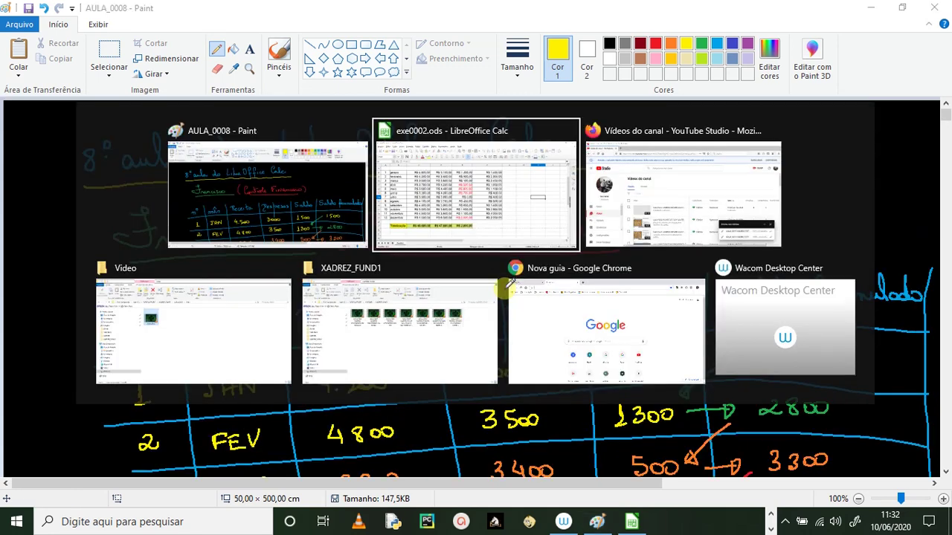